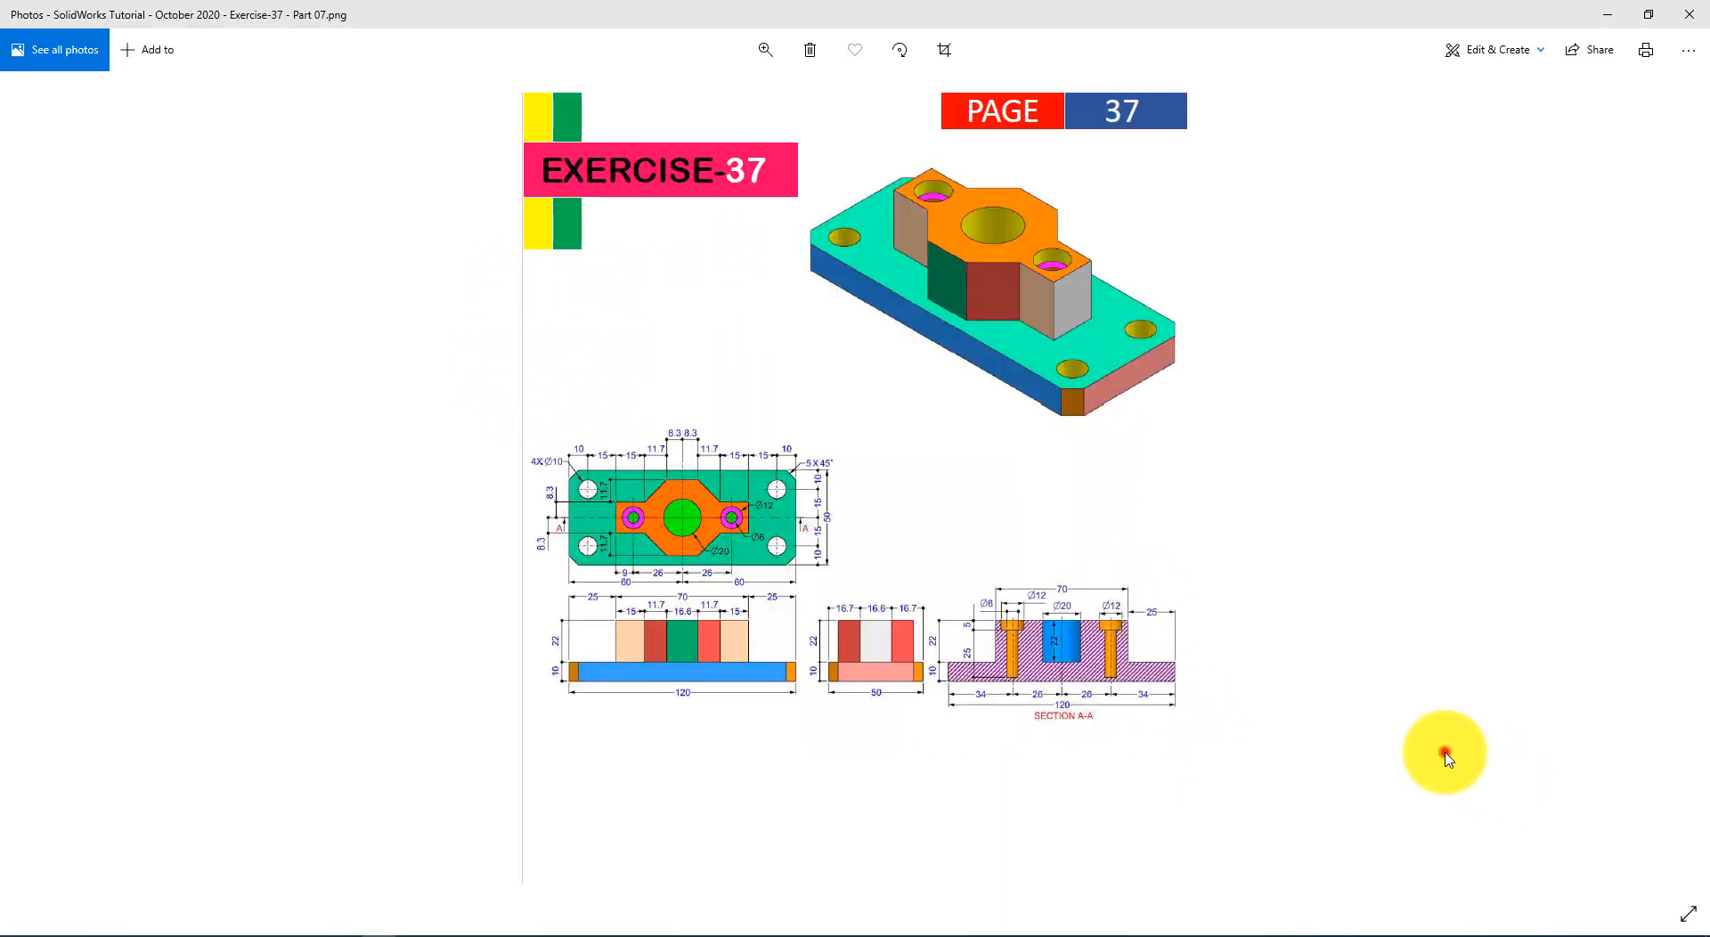
# Step: Switch to SOLIDWORKS, create a new part document and set its background scene to Plain White
pyautogui.click(1446, 758)
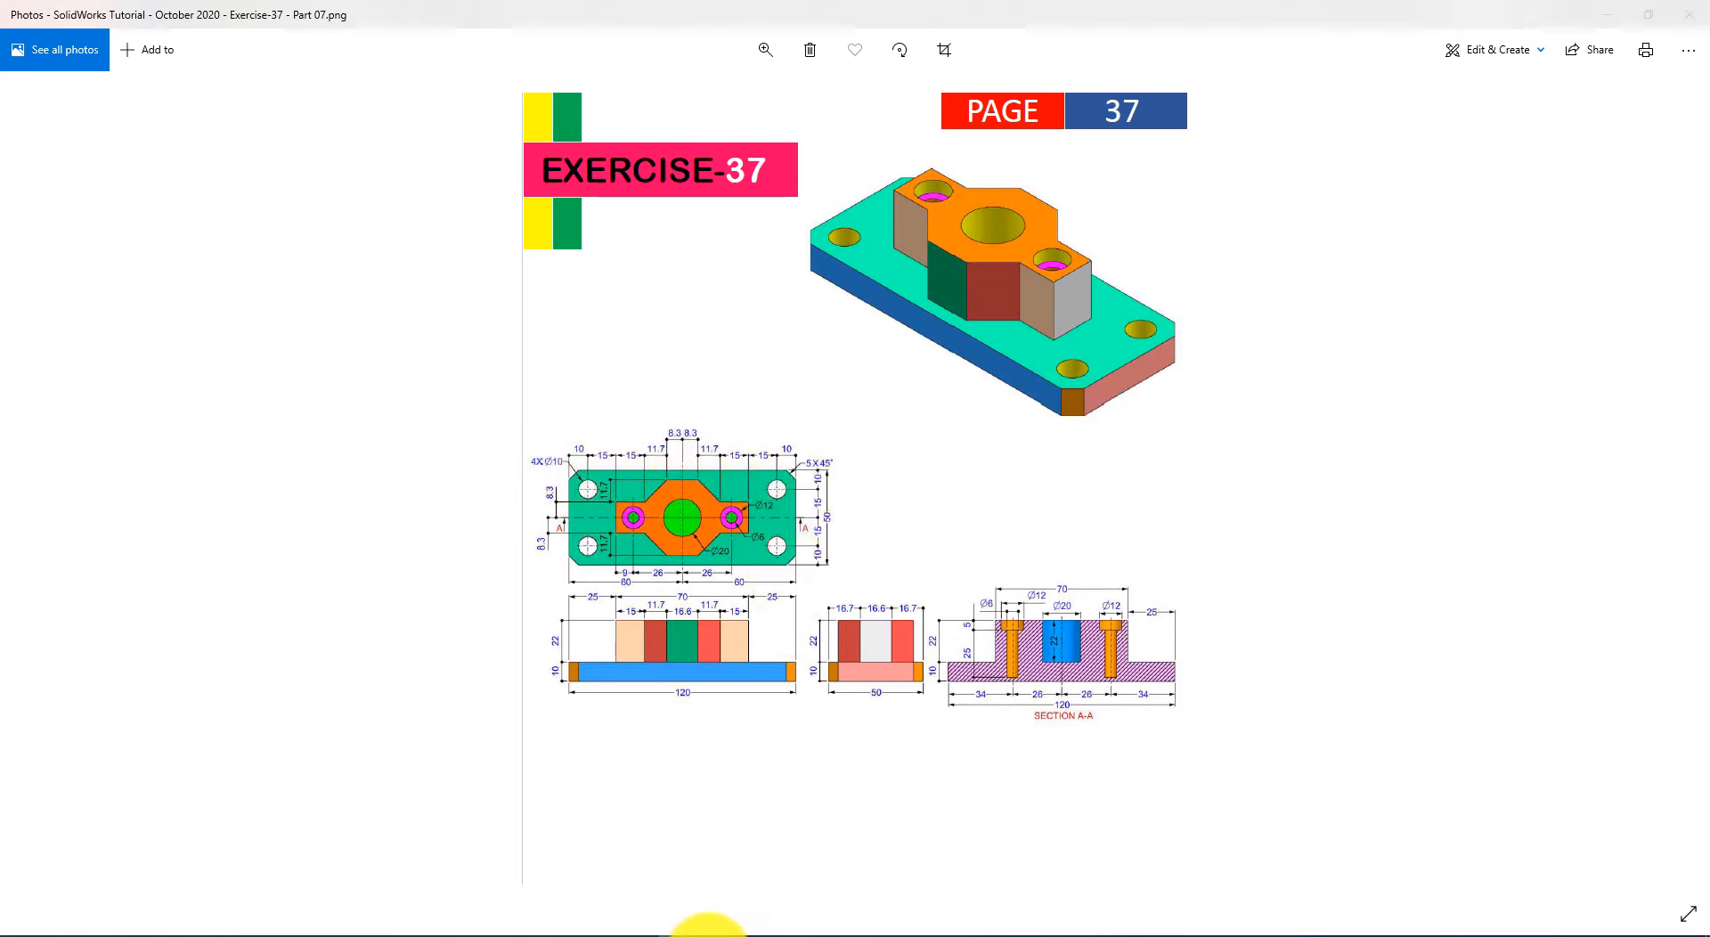
pyautogui.click(708, 931)
pyautogui.click(182, 17)
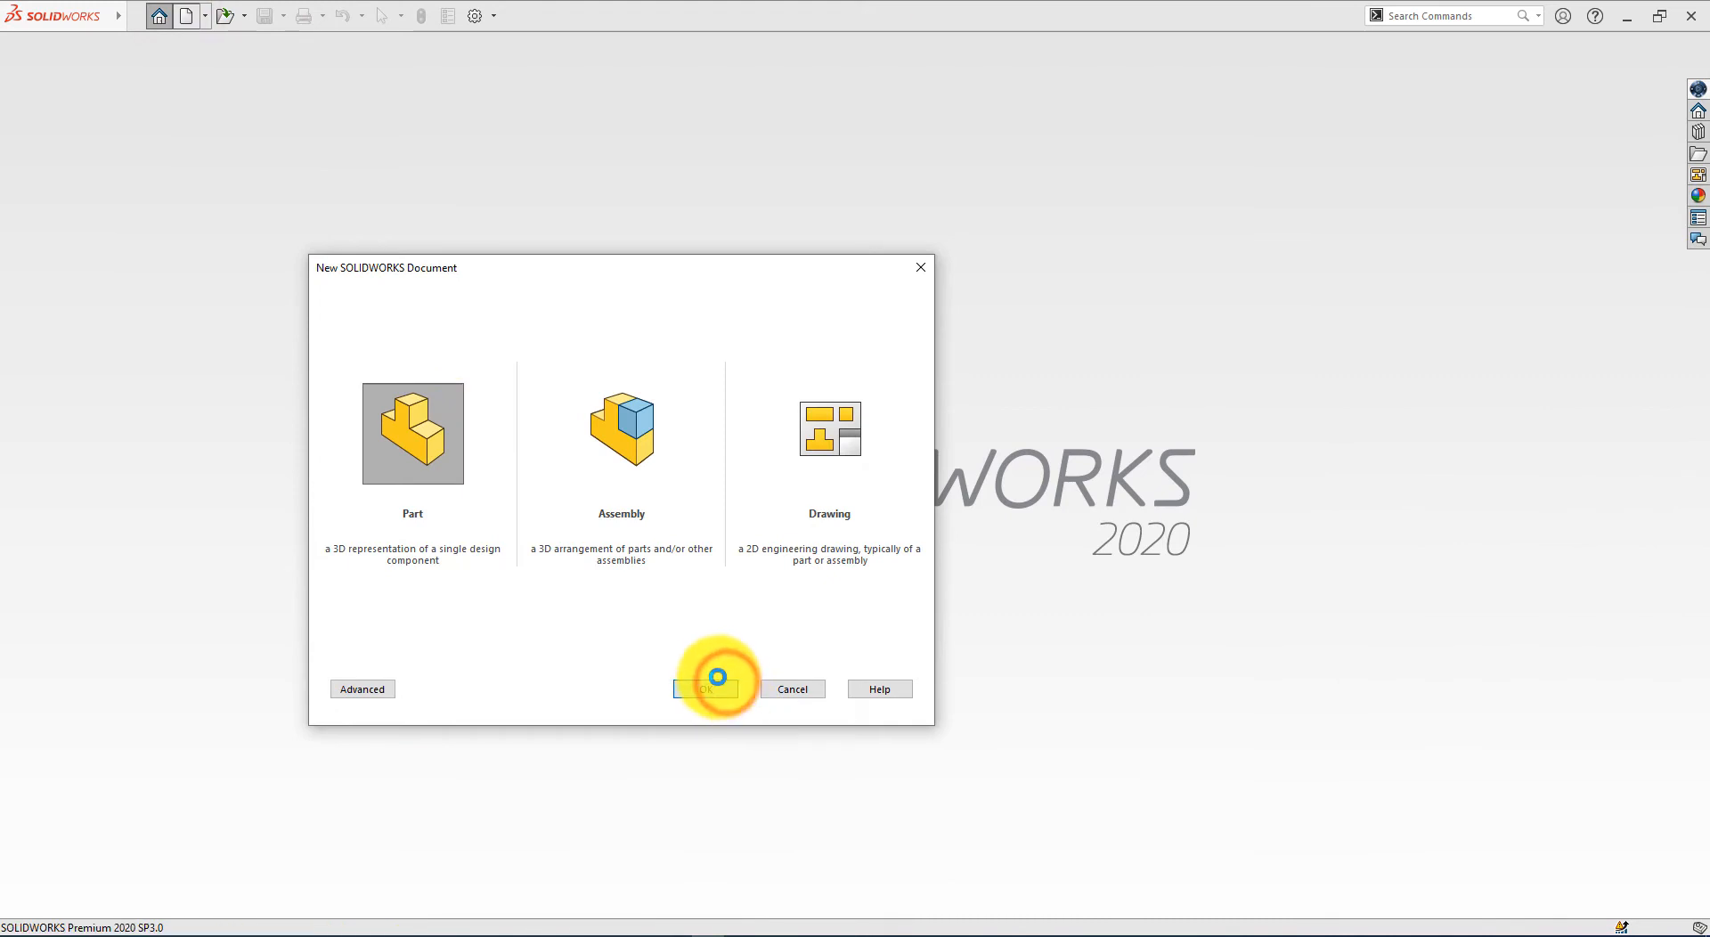
pyautogui.click(716, 684)
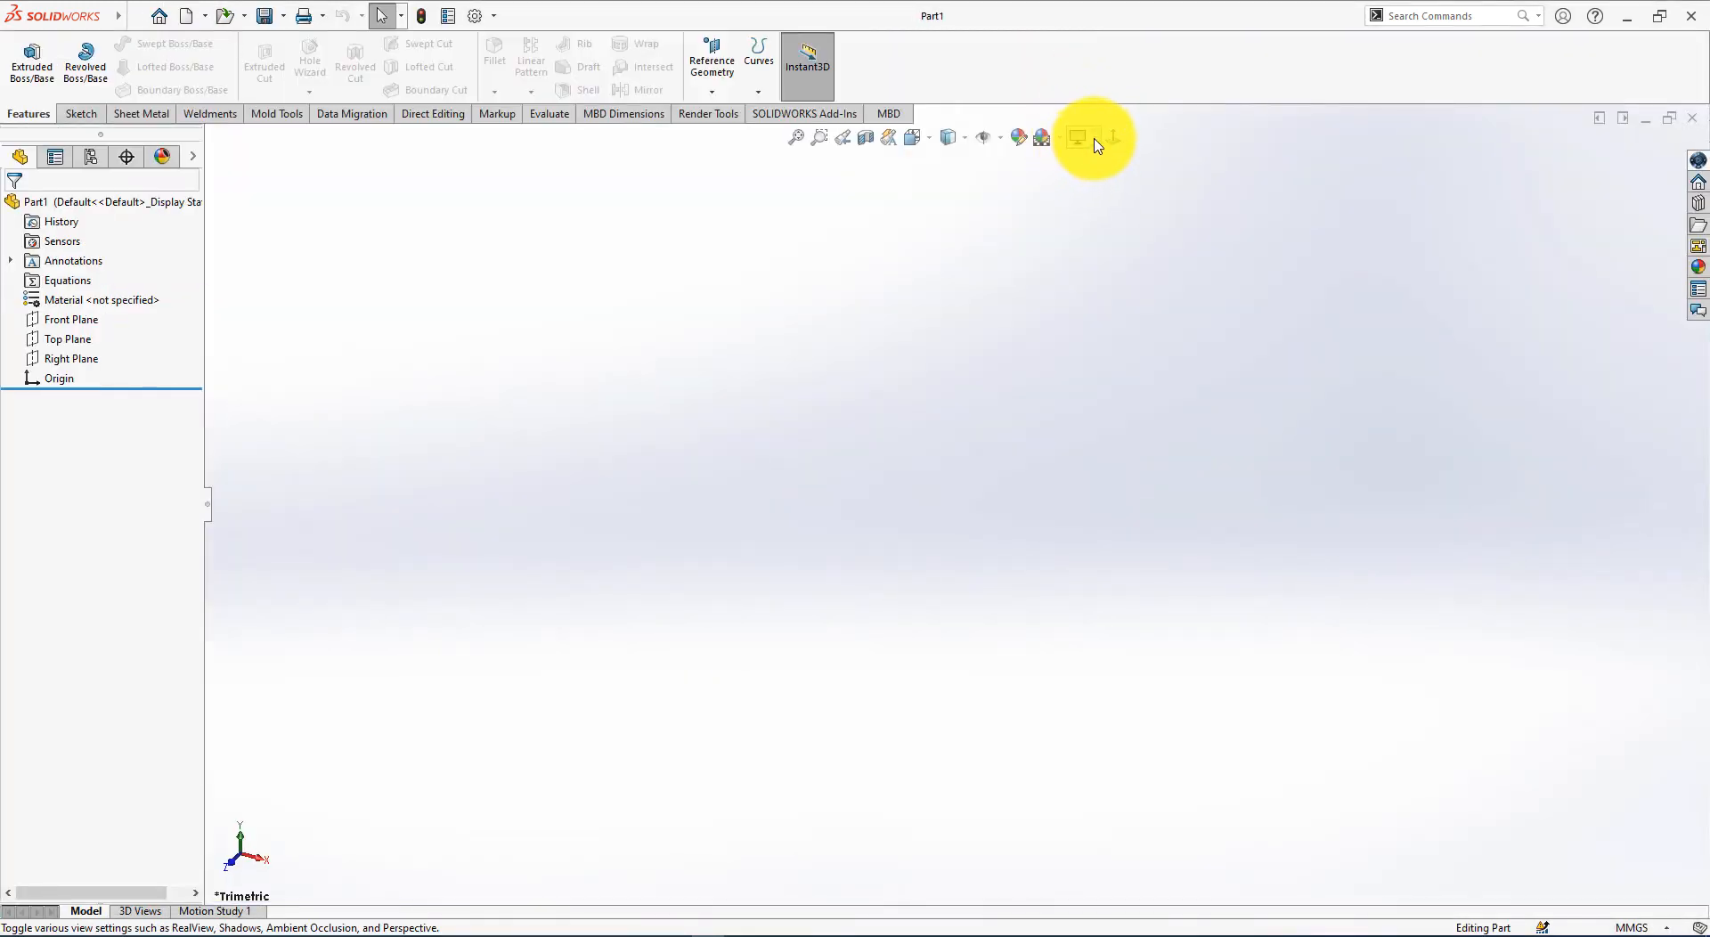
pyautogui.click(1062, 137)
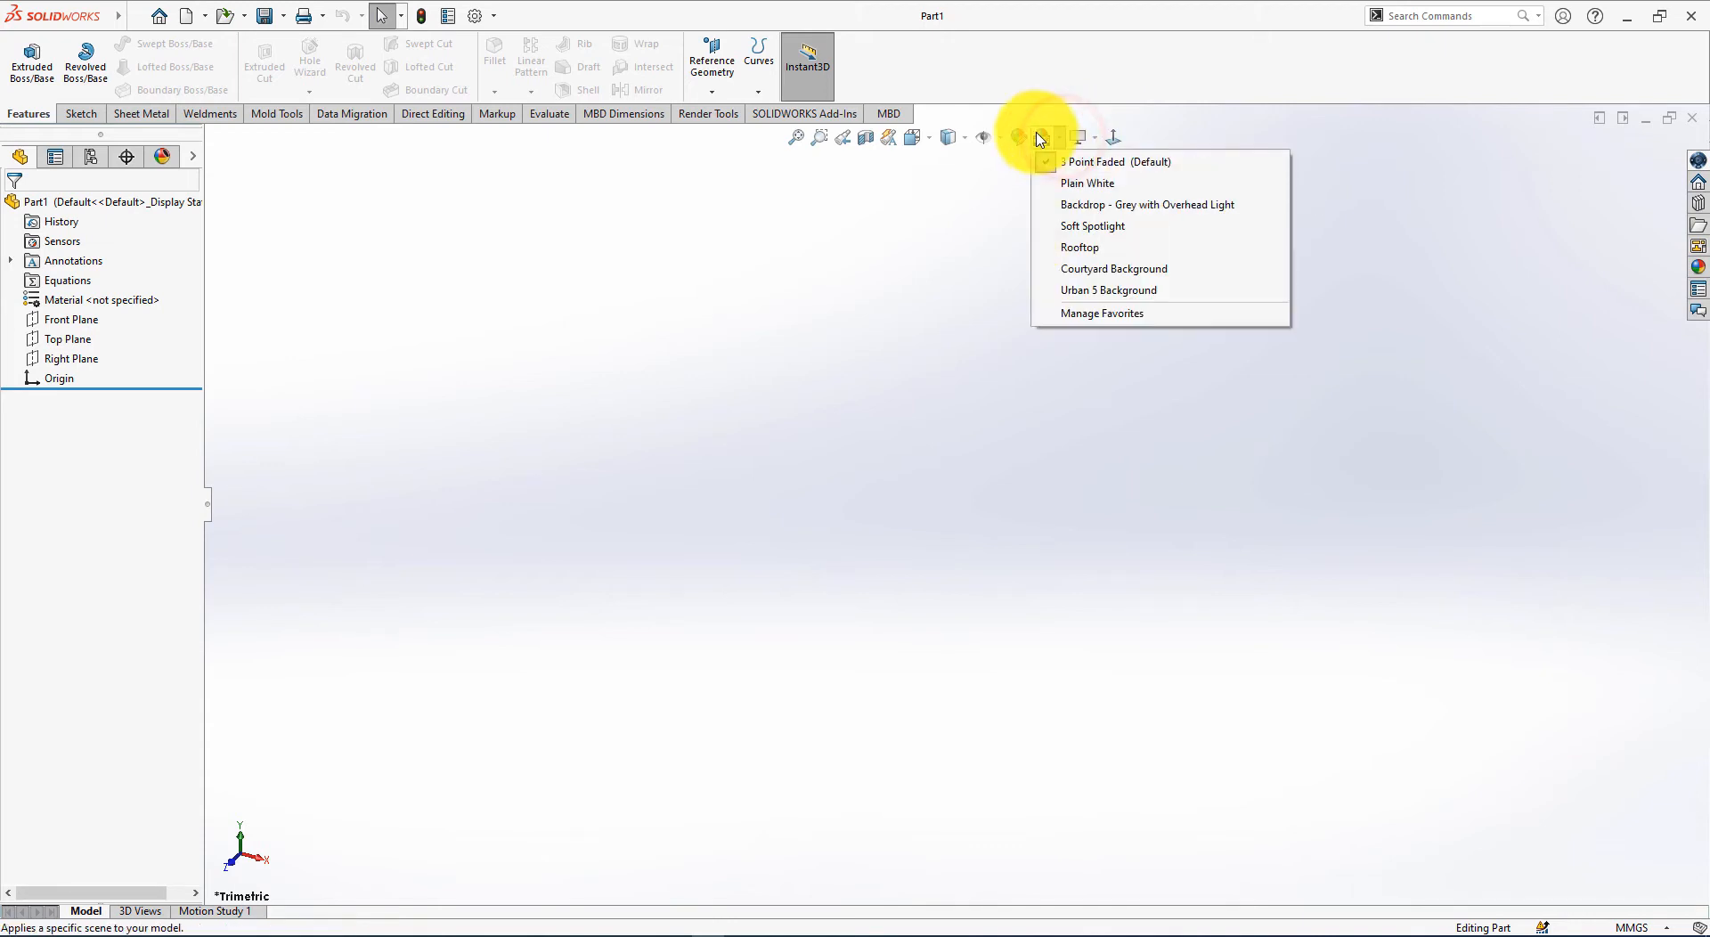
pyautogui.click(1087, 182)
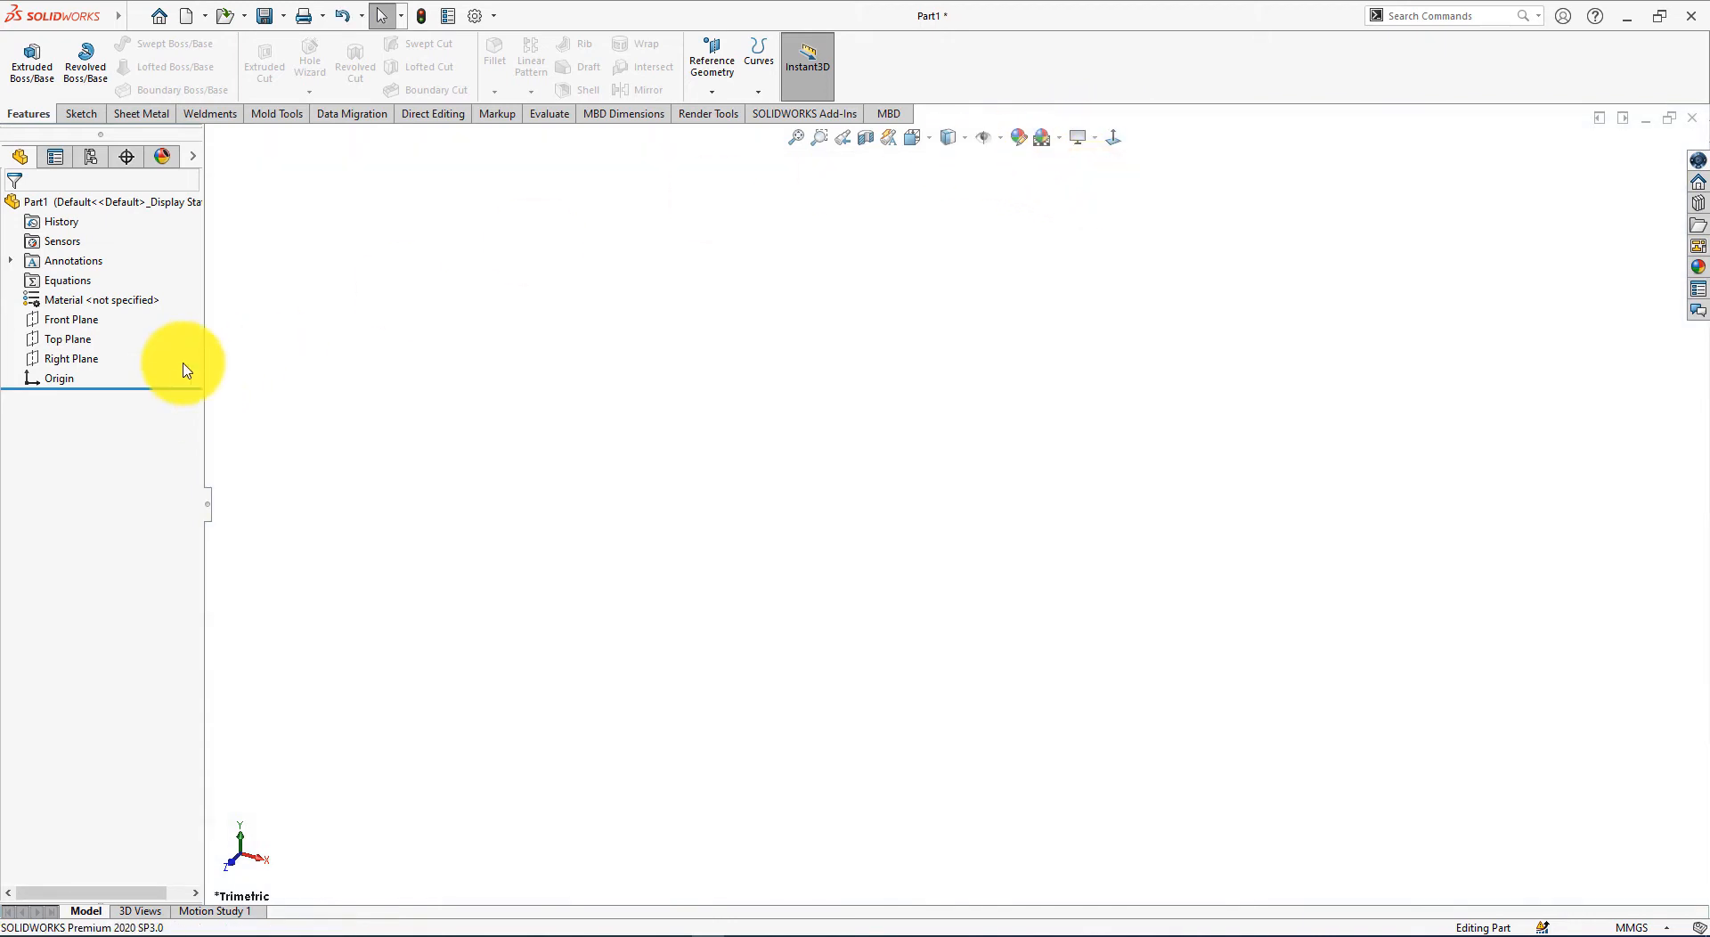
# Step: Assign AISI 321 Annealed Stainless Steel as the part's material
pyautogui.rightClick(76, 303)
pyautogui.click(83, 312)
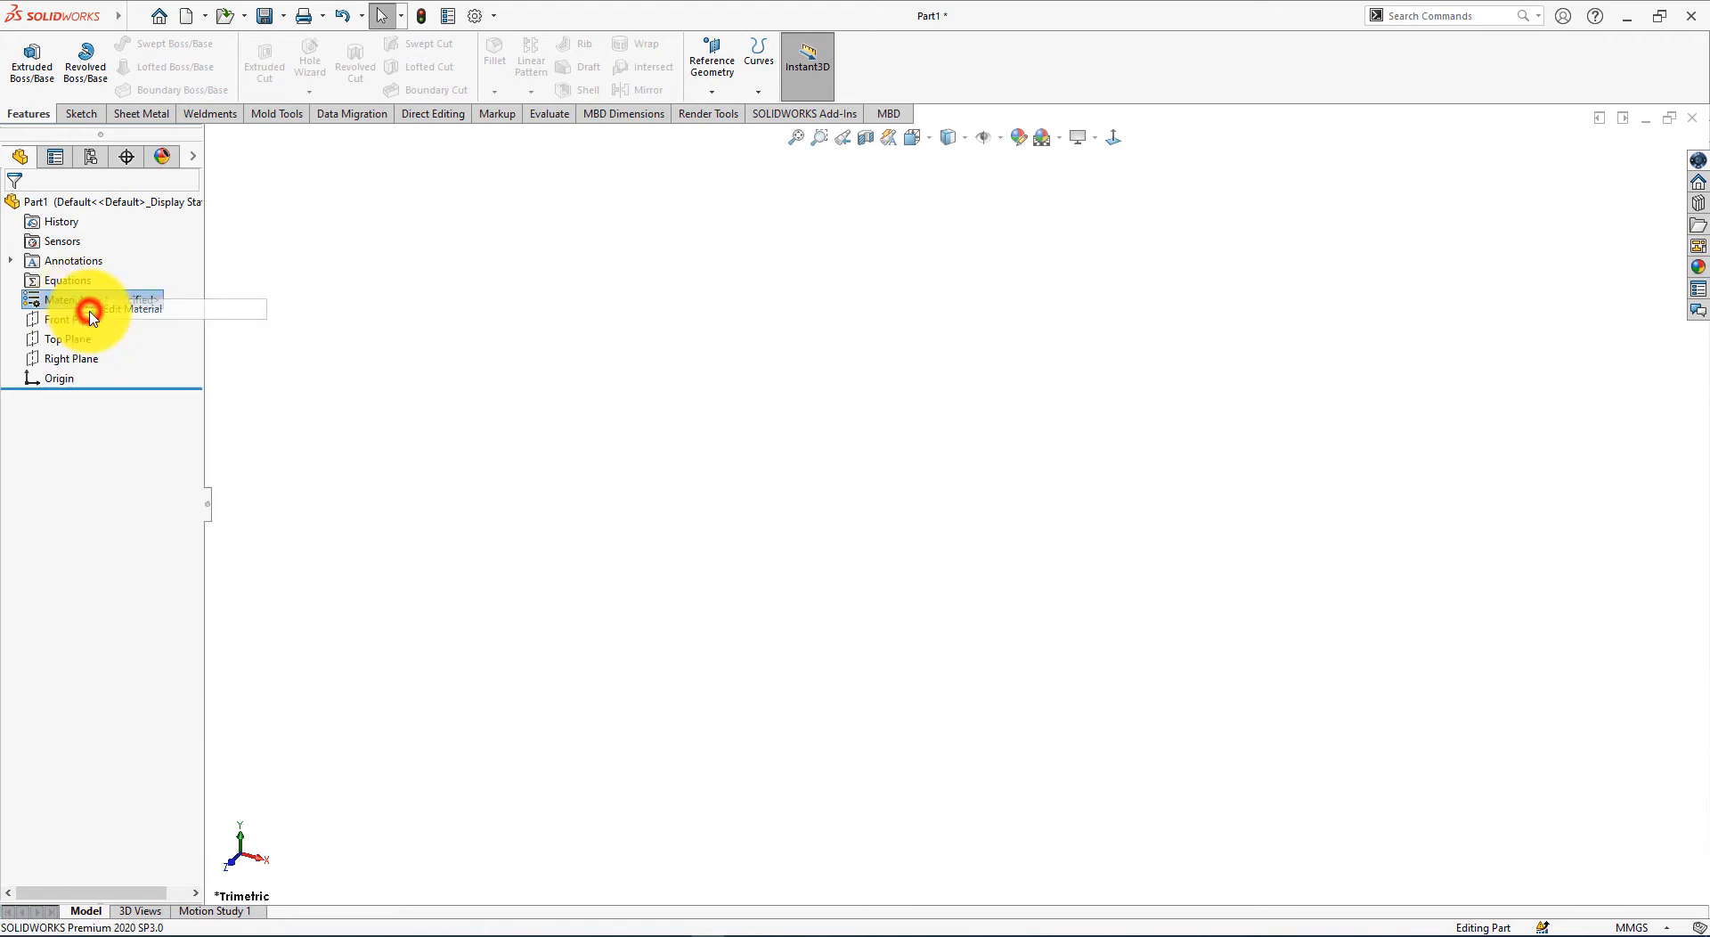
pyautogui.click(630, 568)
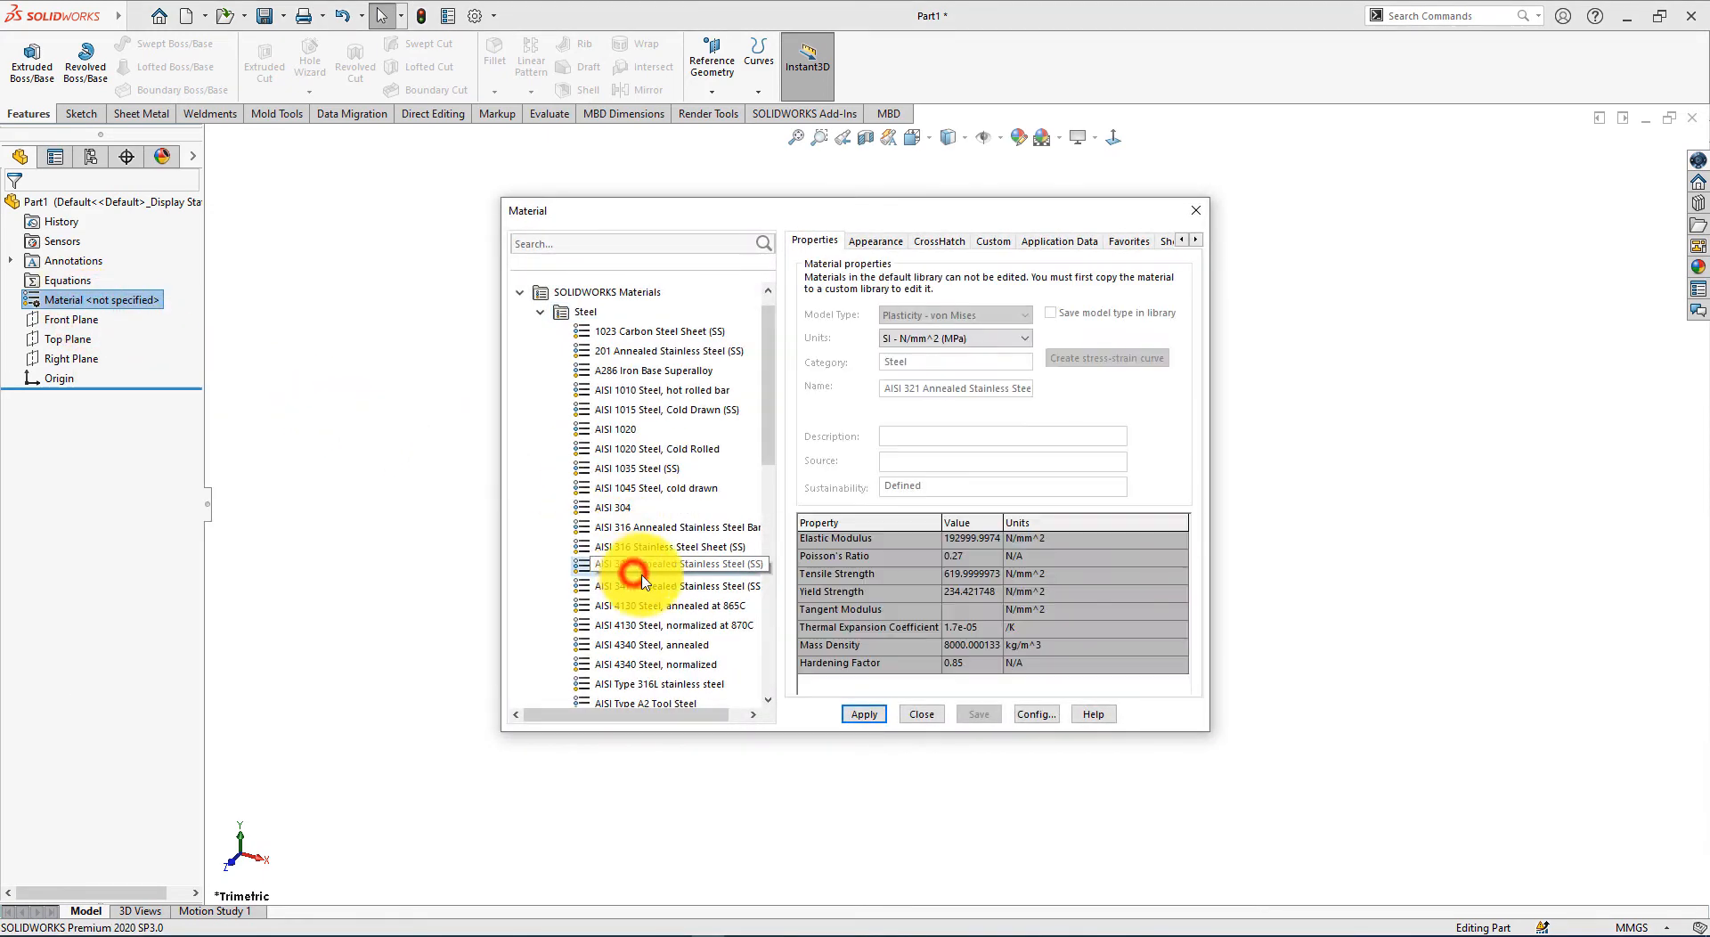
pyautogui.click(922, 715)
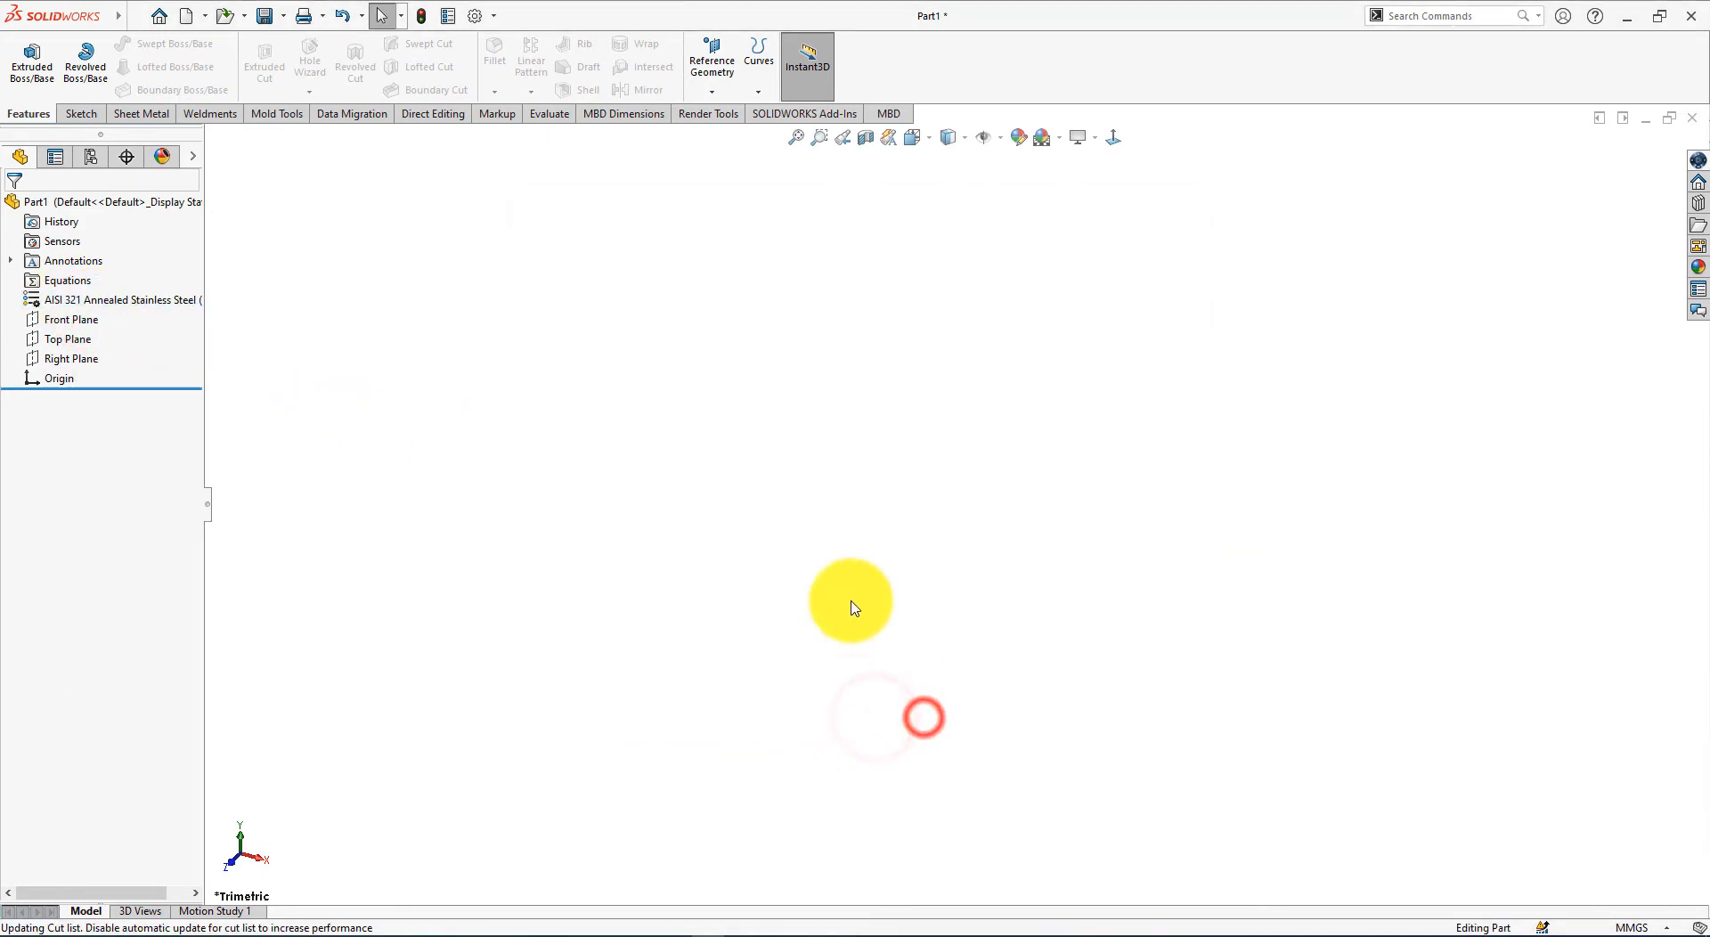
pyautogui.click(377, 238)
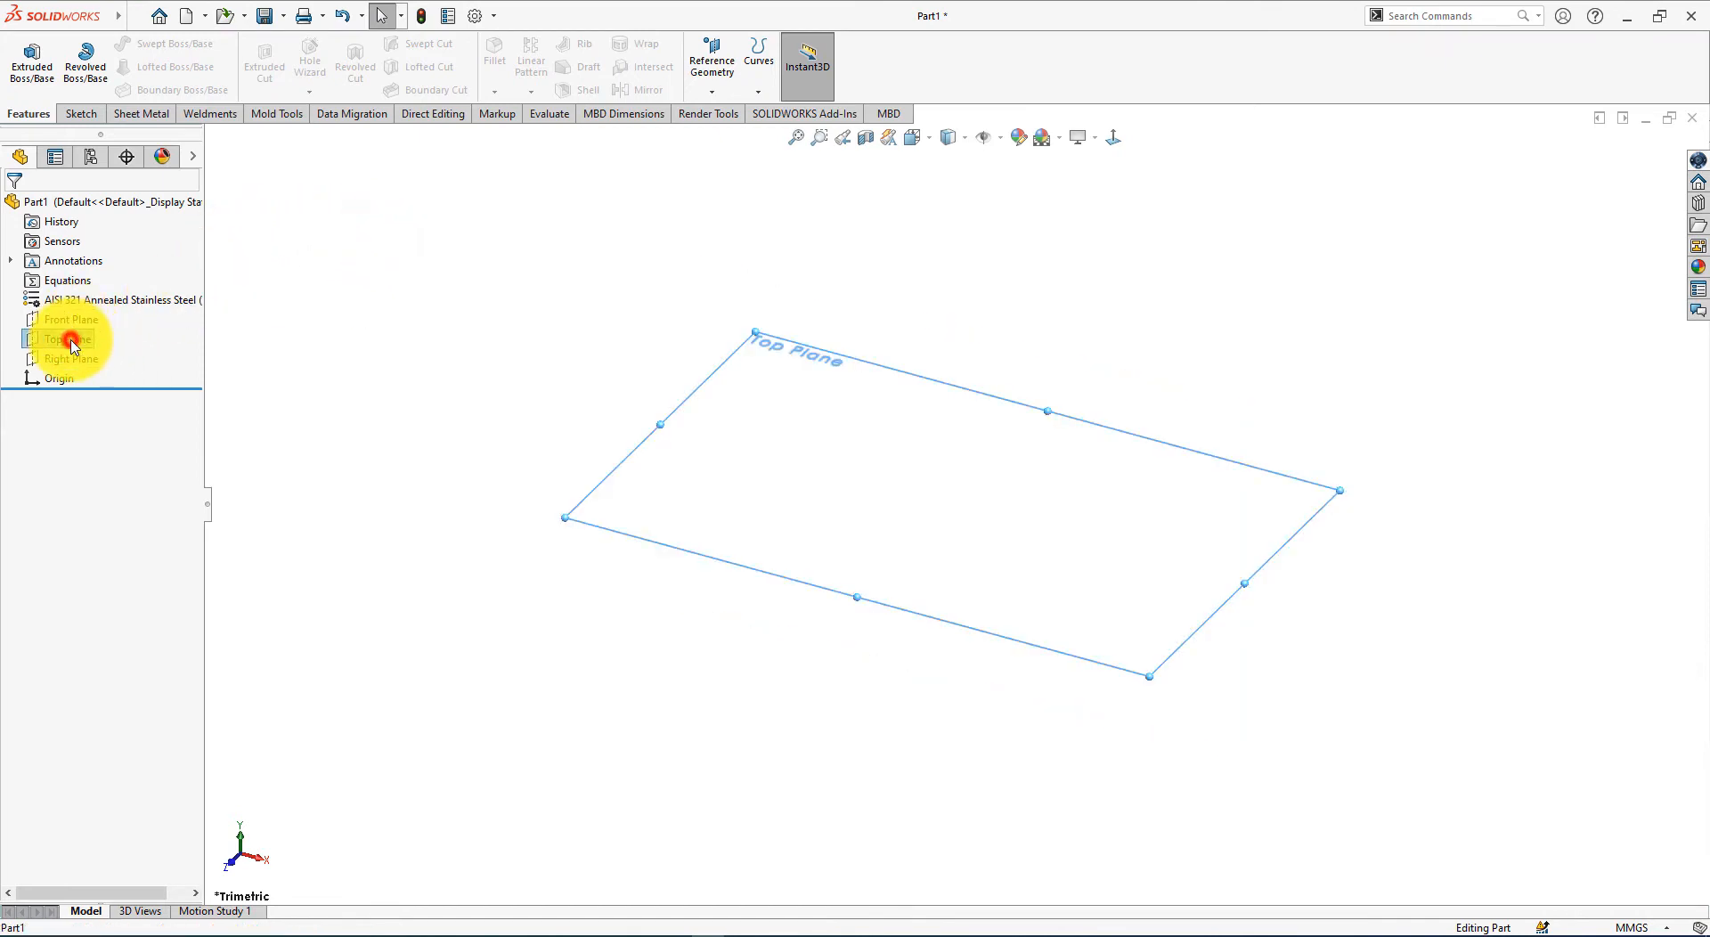
# Step: Start a sketch on the Top Plane and draw a corner rectangle about 131 by 74 mm with its lower-right corner at the origin
pyautogui.click(86, 312)
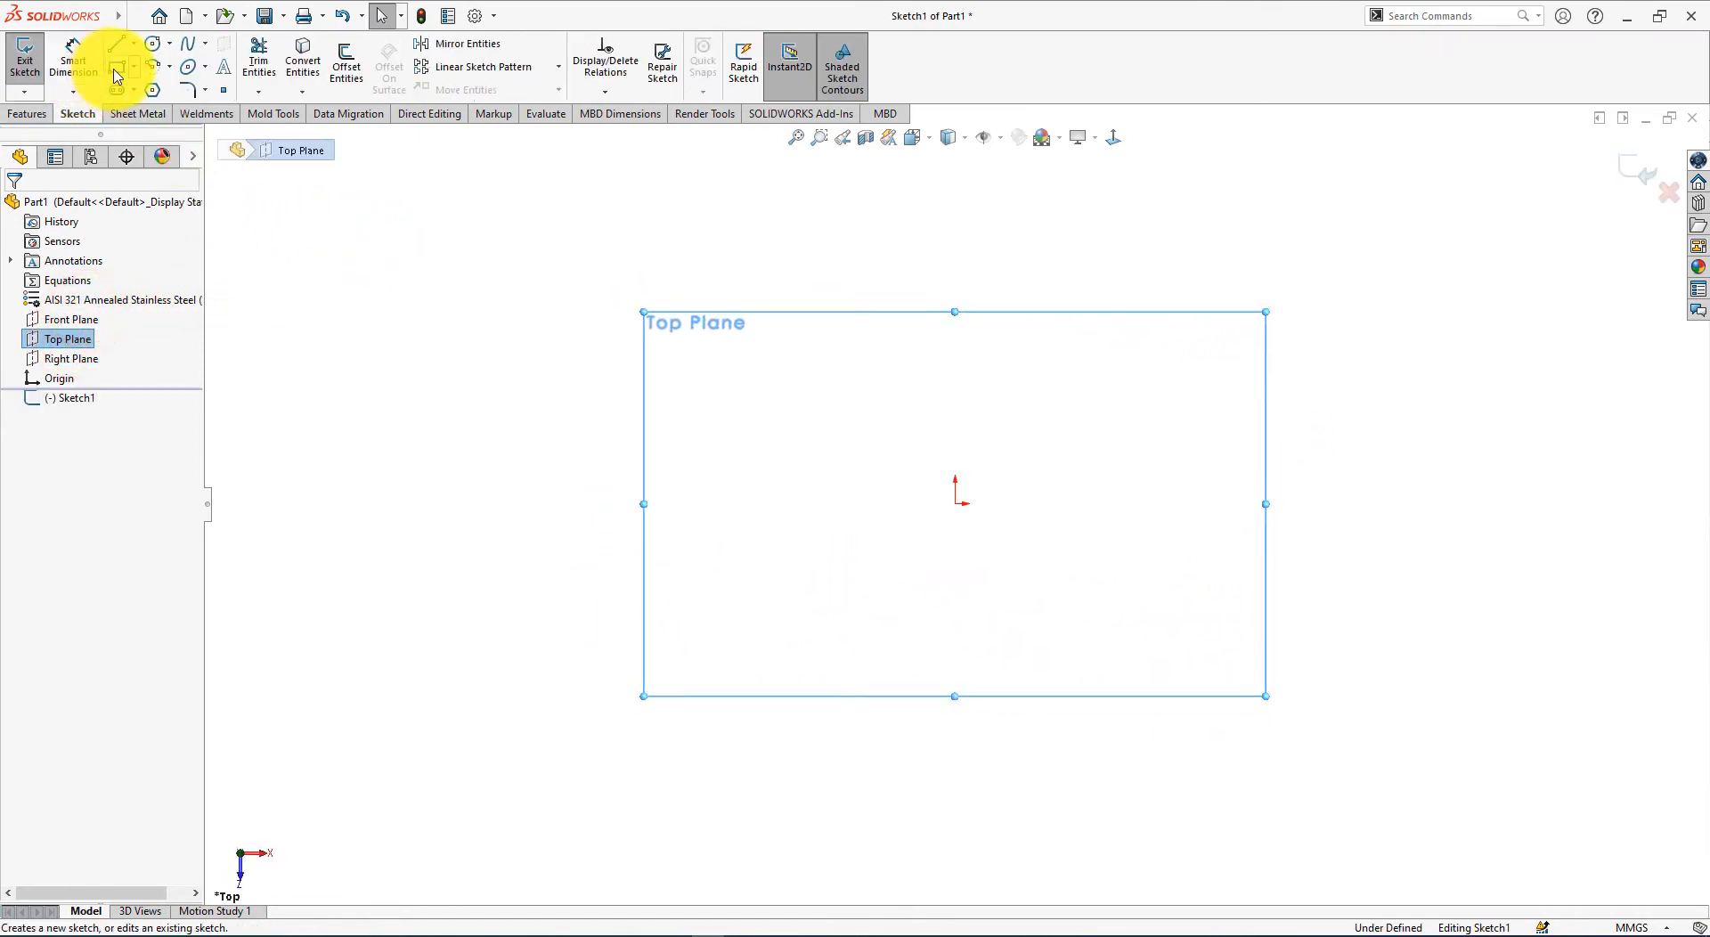
pyautogui.click(114, 68)
pyautogui.click(955, 503)
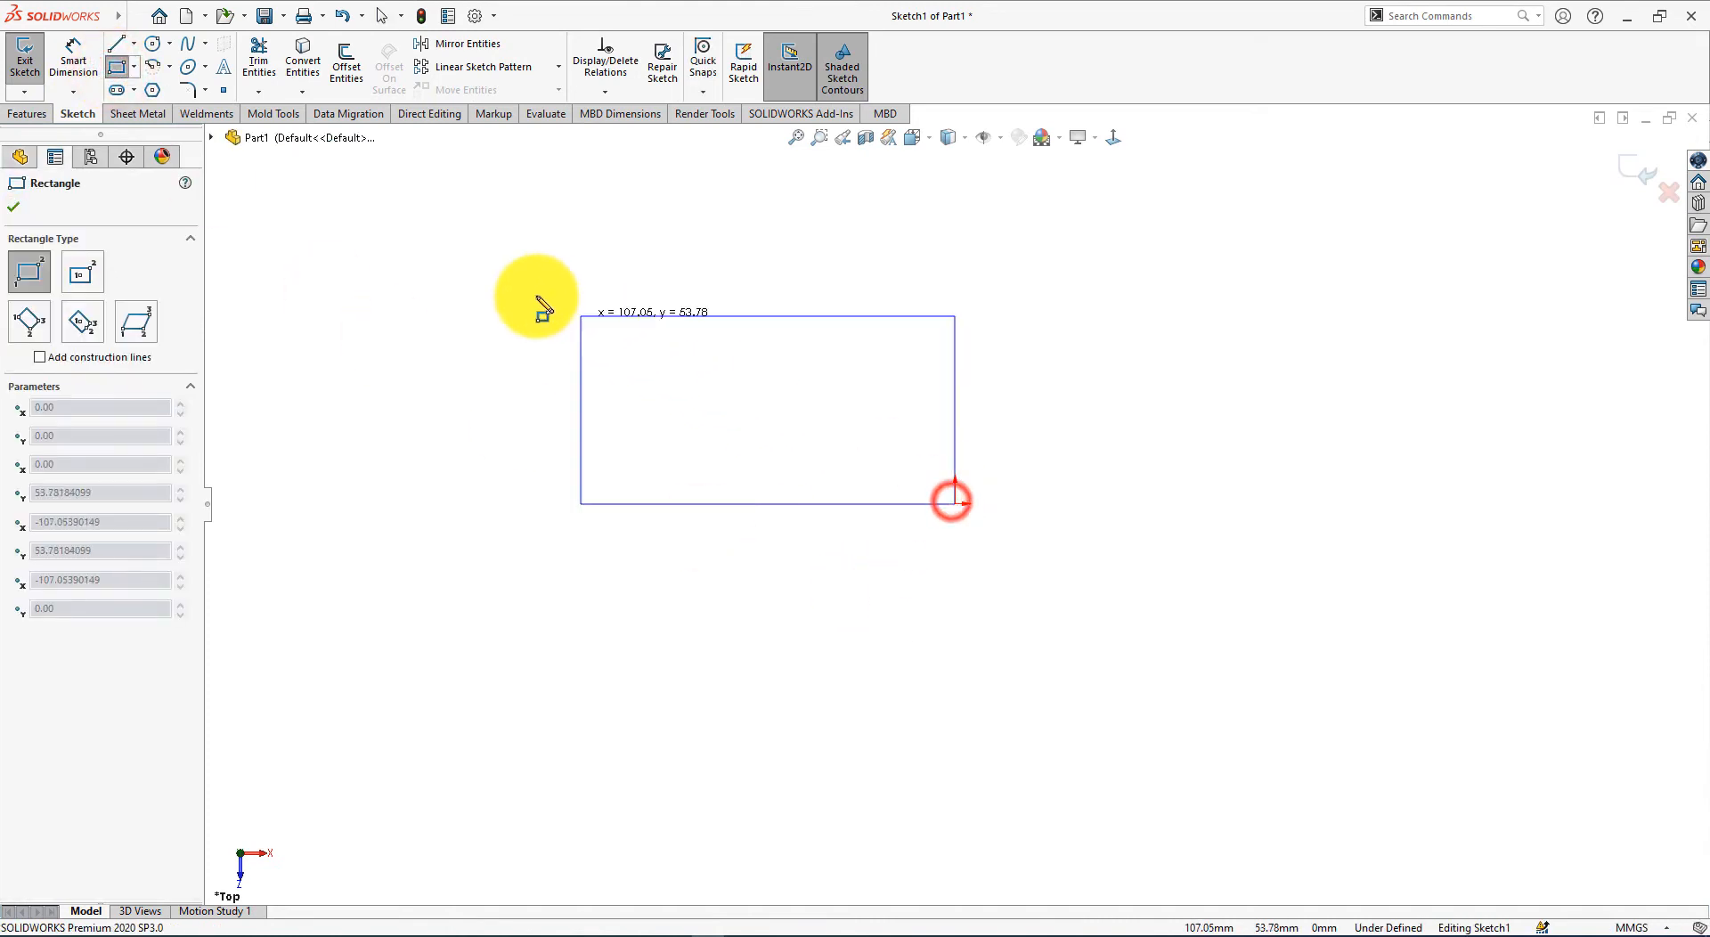
pyautogui.click(497, 243)
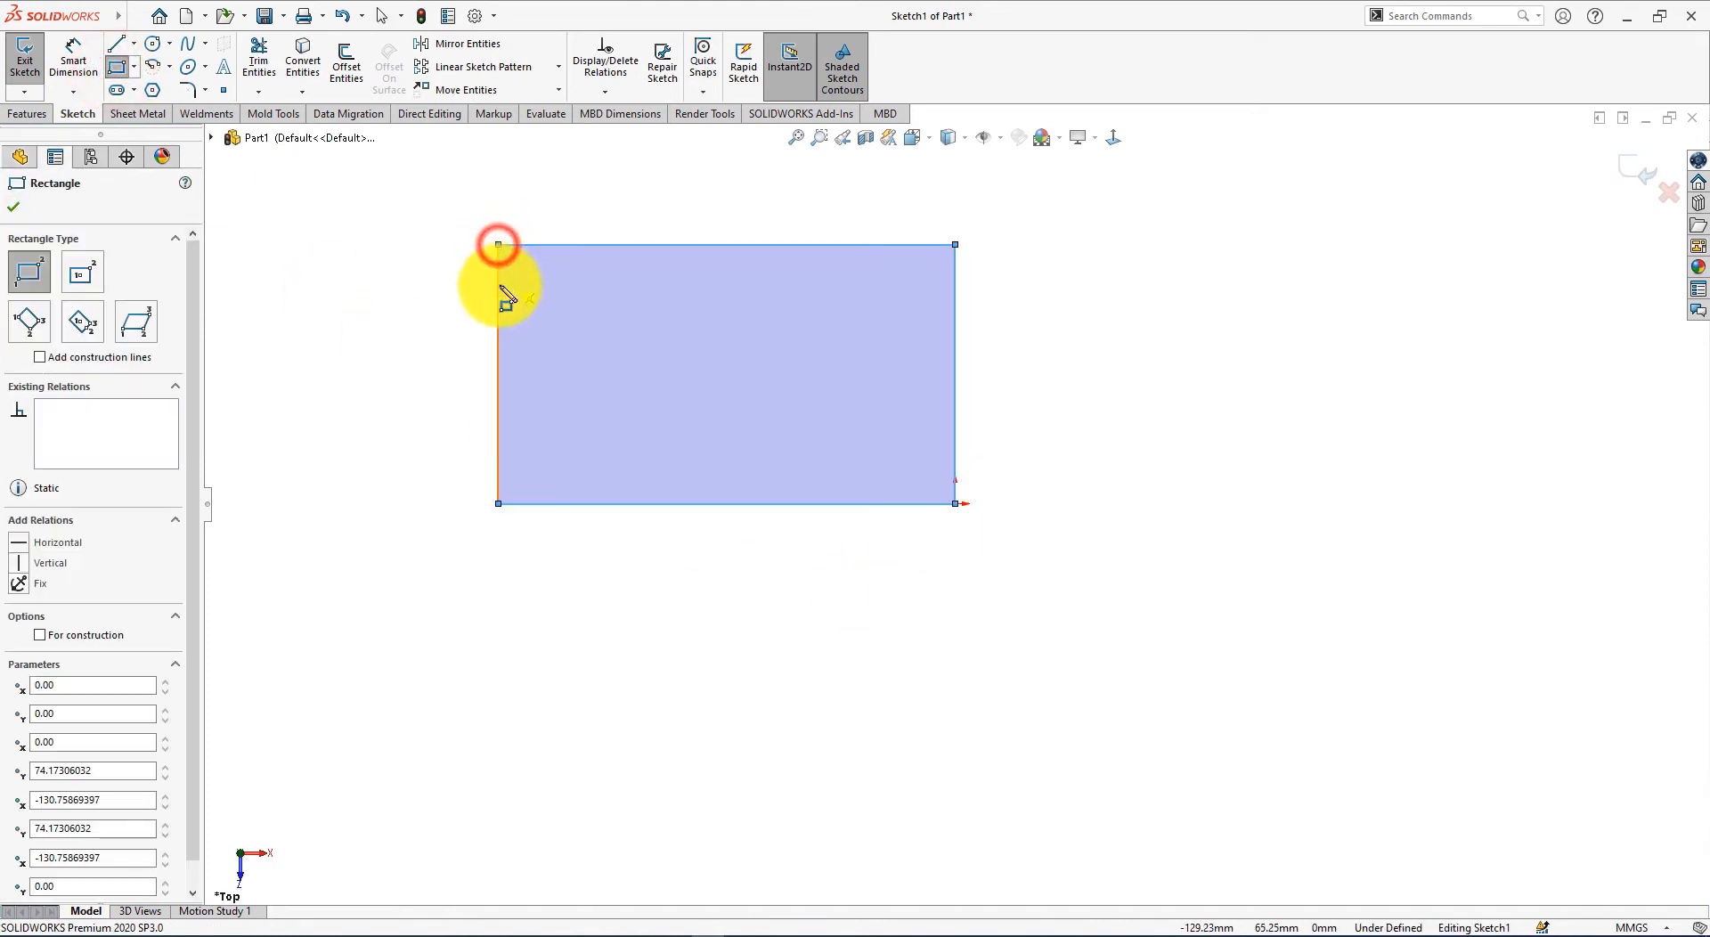
# Step: Dimension the rectangle's lower edge to 120 mm, consulting the Exercise-37 reference drawing for the length
pyautogui.click(76, 60)
pyautogui.click(710, 503)
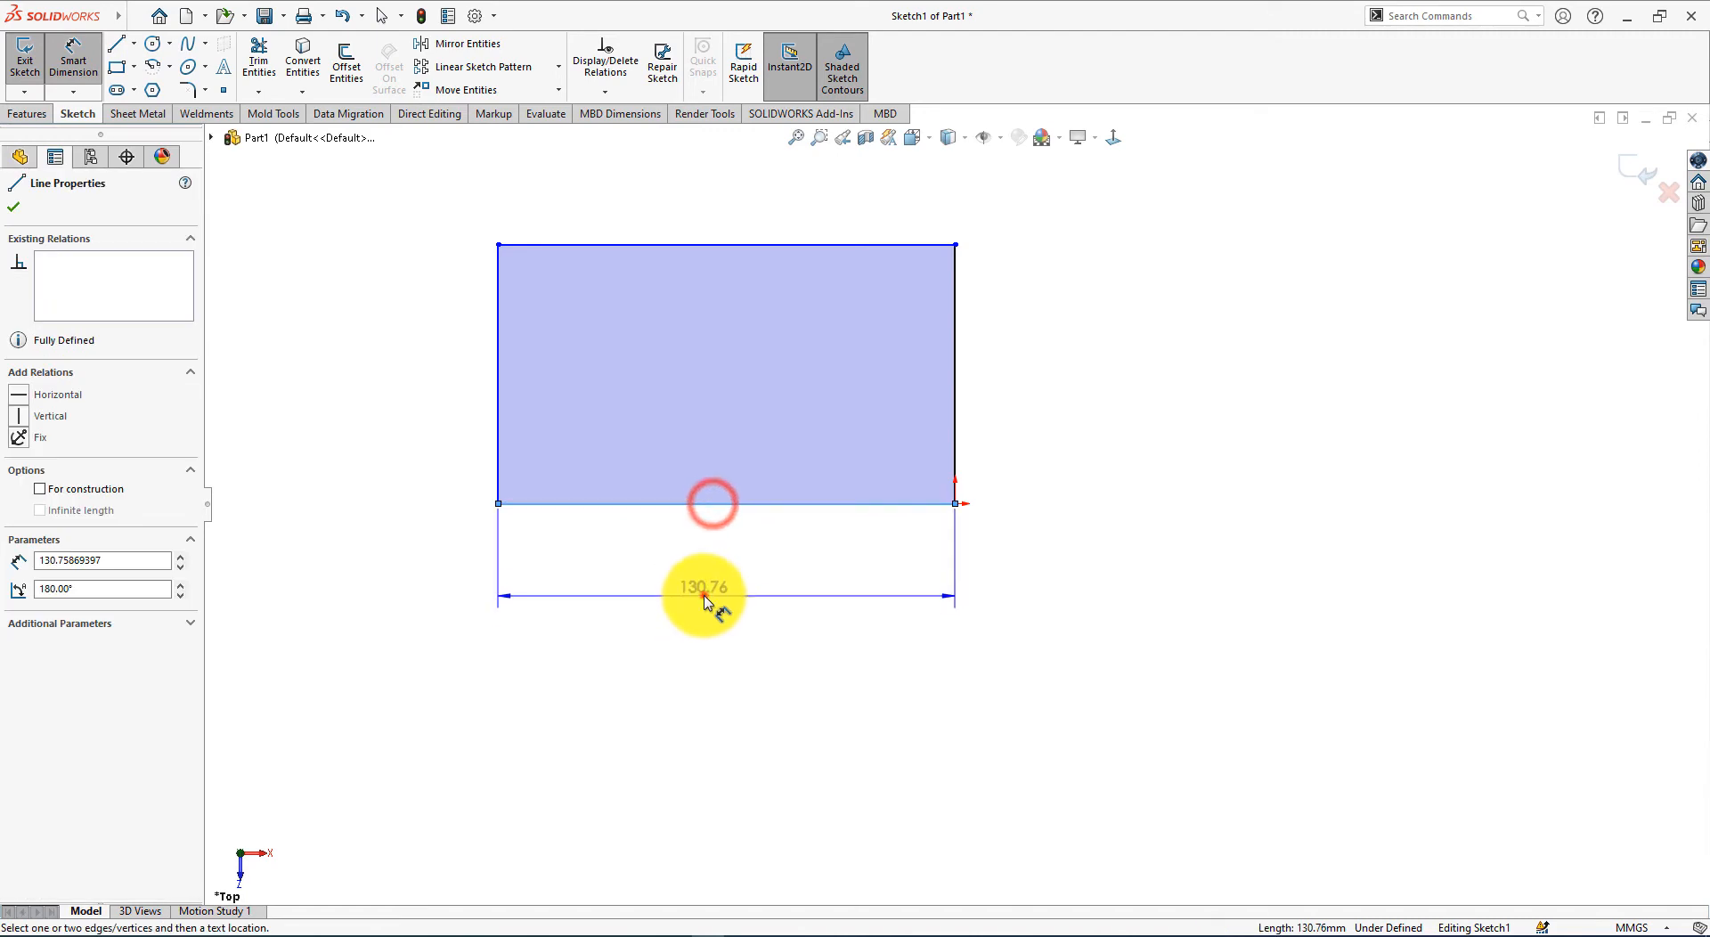
pyautogui.click(704, 595)
pyautogui.hotkey('alt', 'Tab')
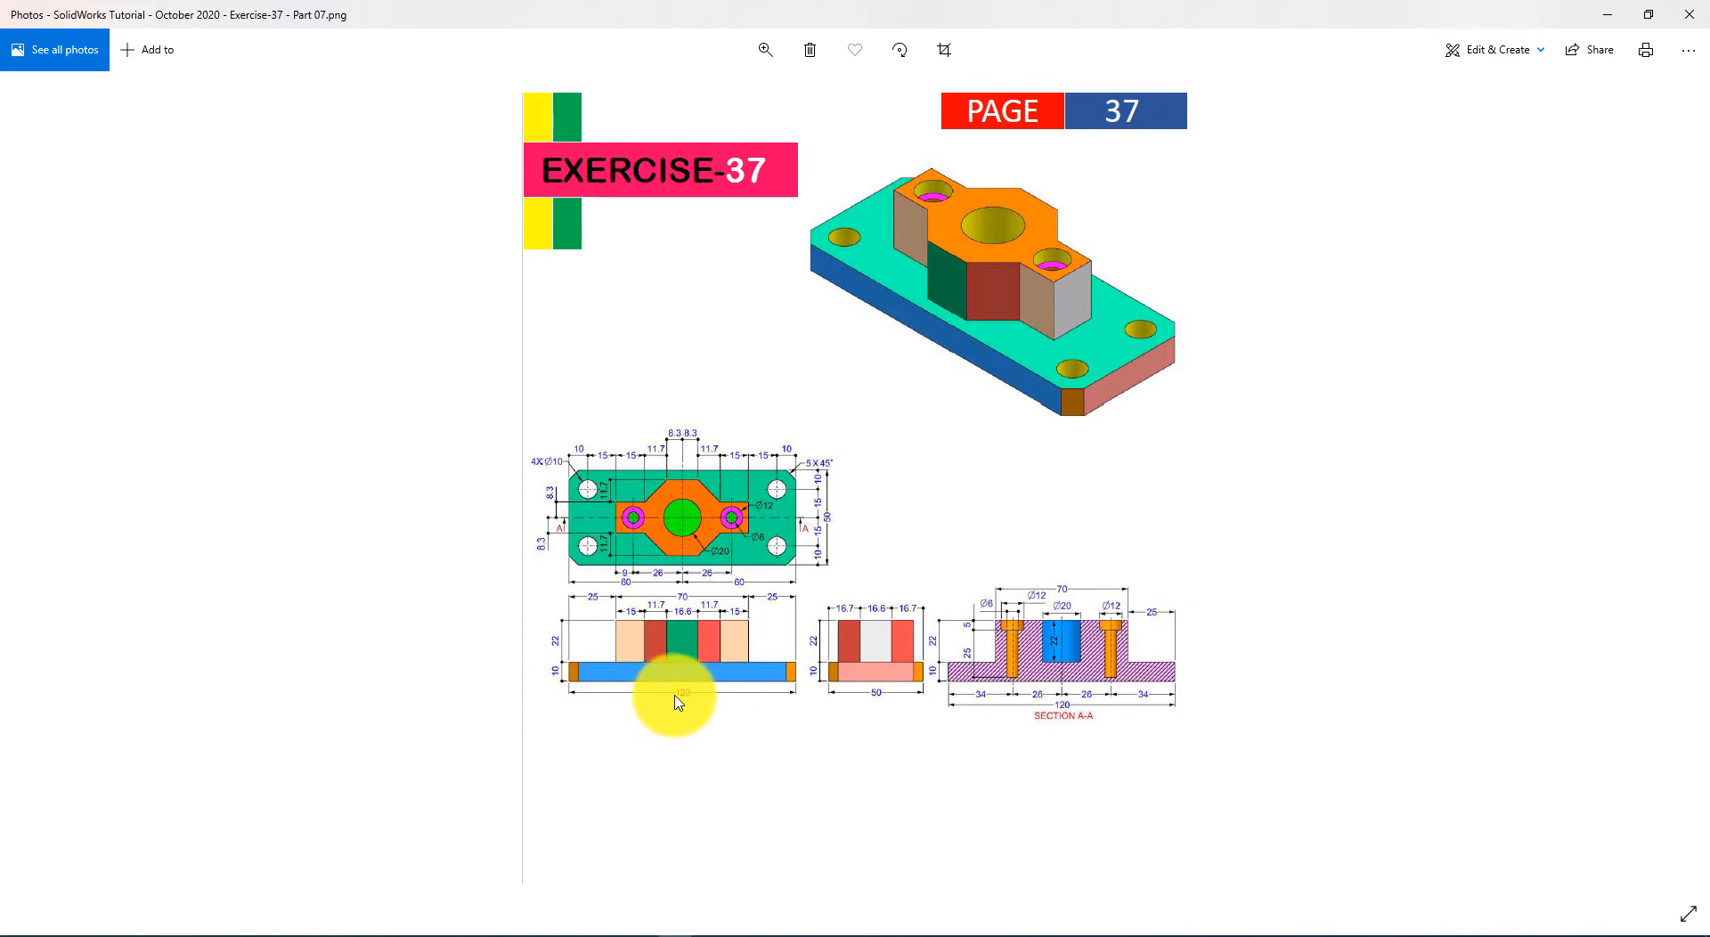
pyautogui.hotkey('alt', 'Tab')
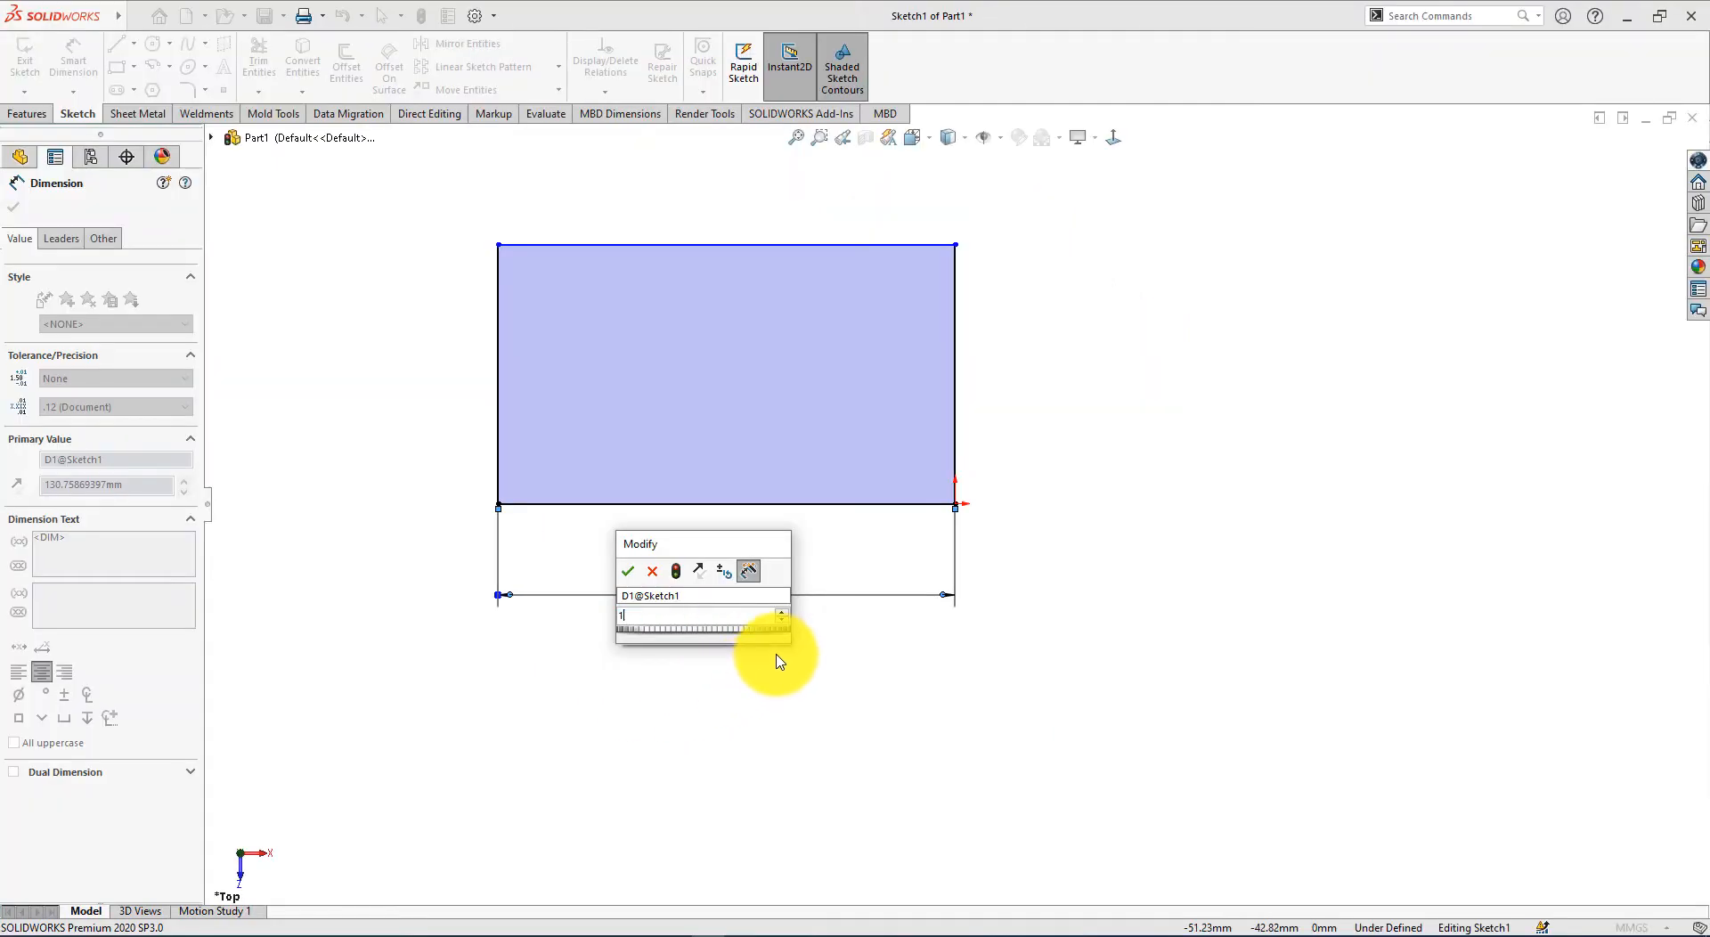
pyautogui.press('Return')
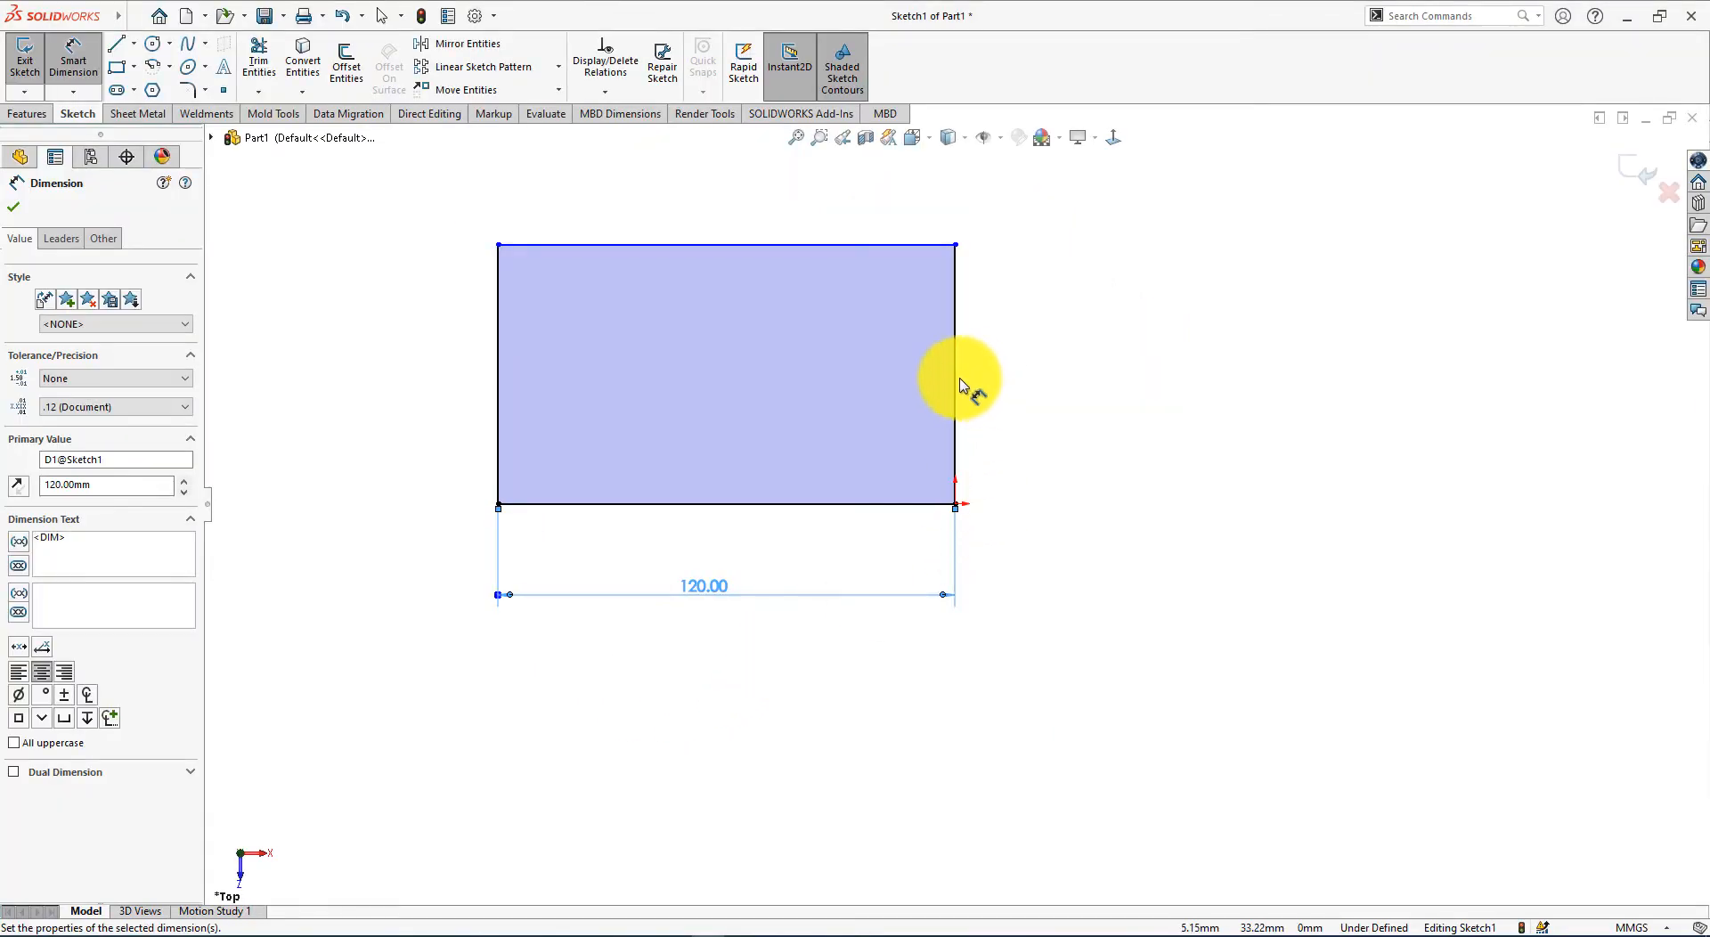
# Step: Dimension the rectangle's vertical edge at the origin to 50 mm, consulting the reference drawing for the plate width
pyautogui.click(955, 372)
pyautogui.click(1075, 364)
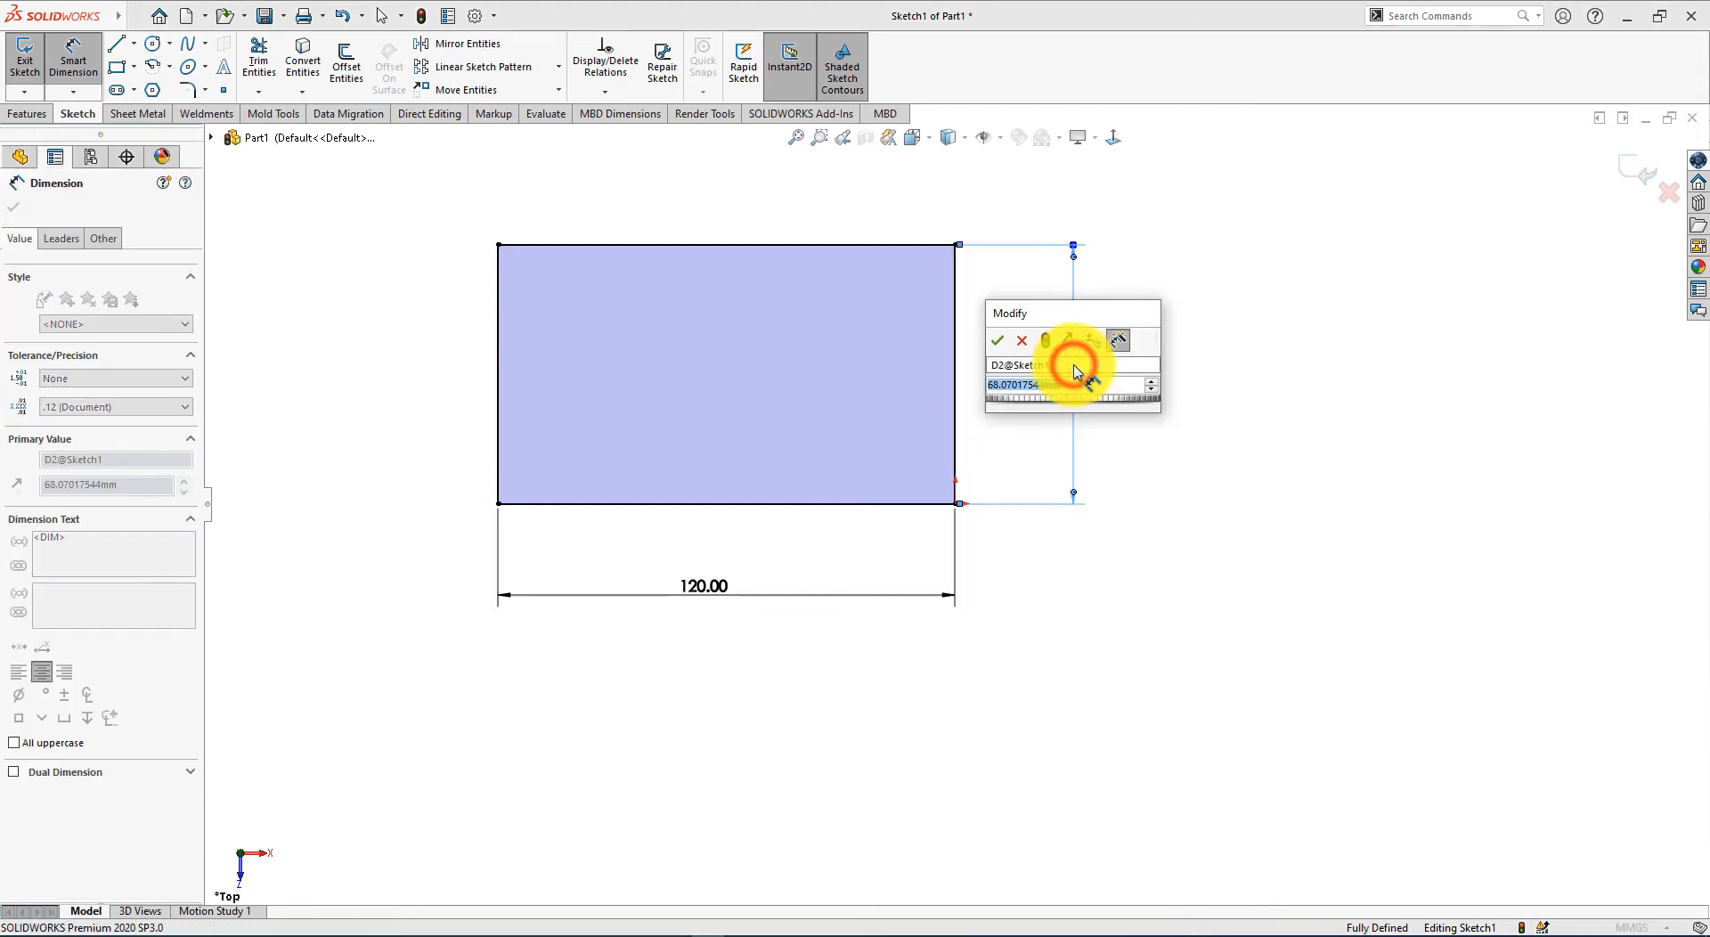
pyautogui.hotkey('alt', 'Tab')
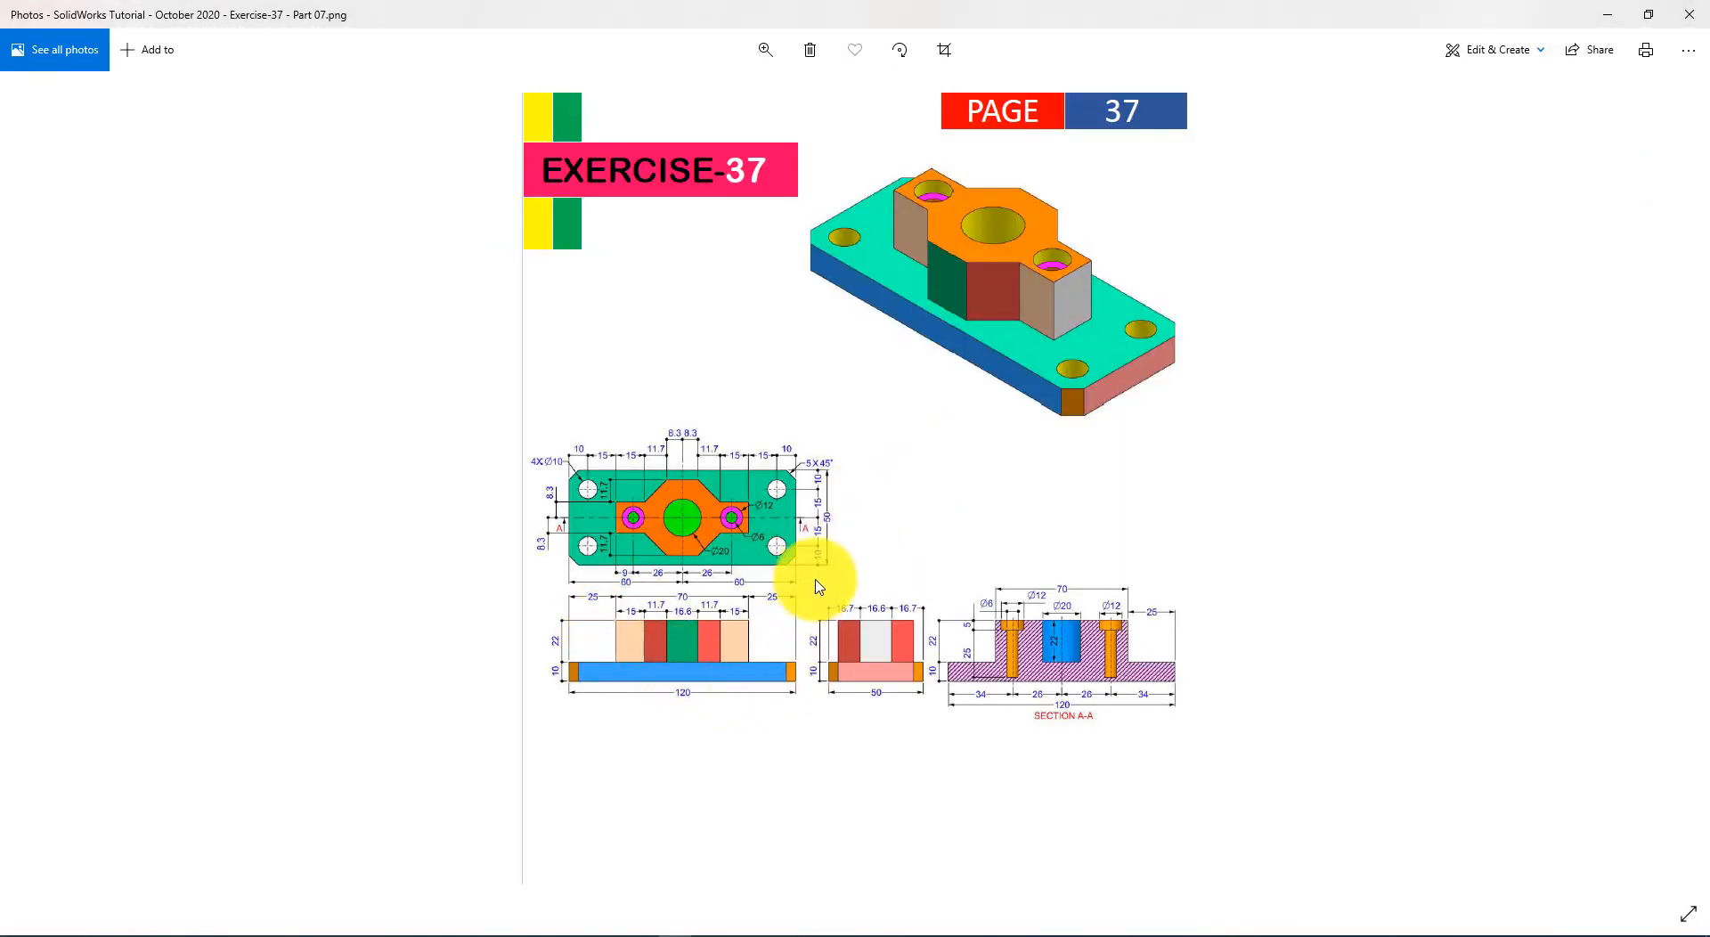
pyautogui.hotkey('alt', 'Tab')
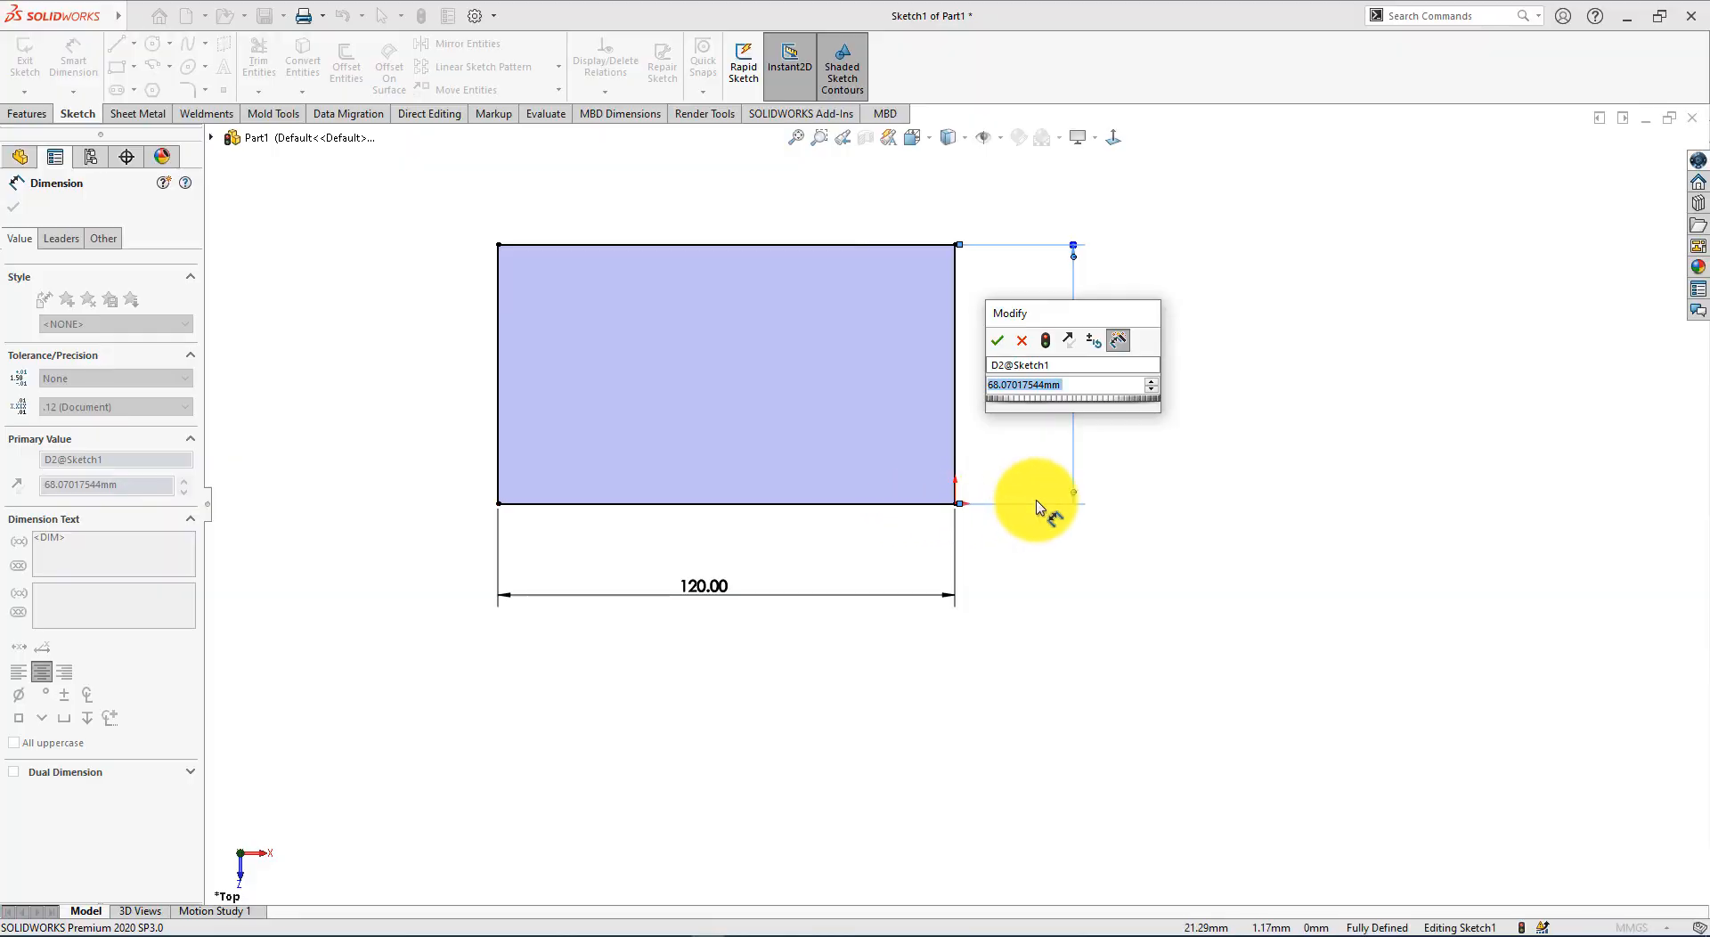
pyautogui.press('Return')
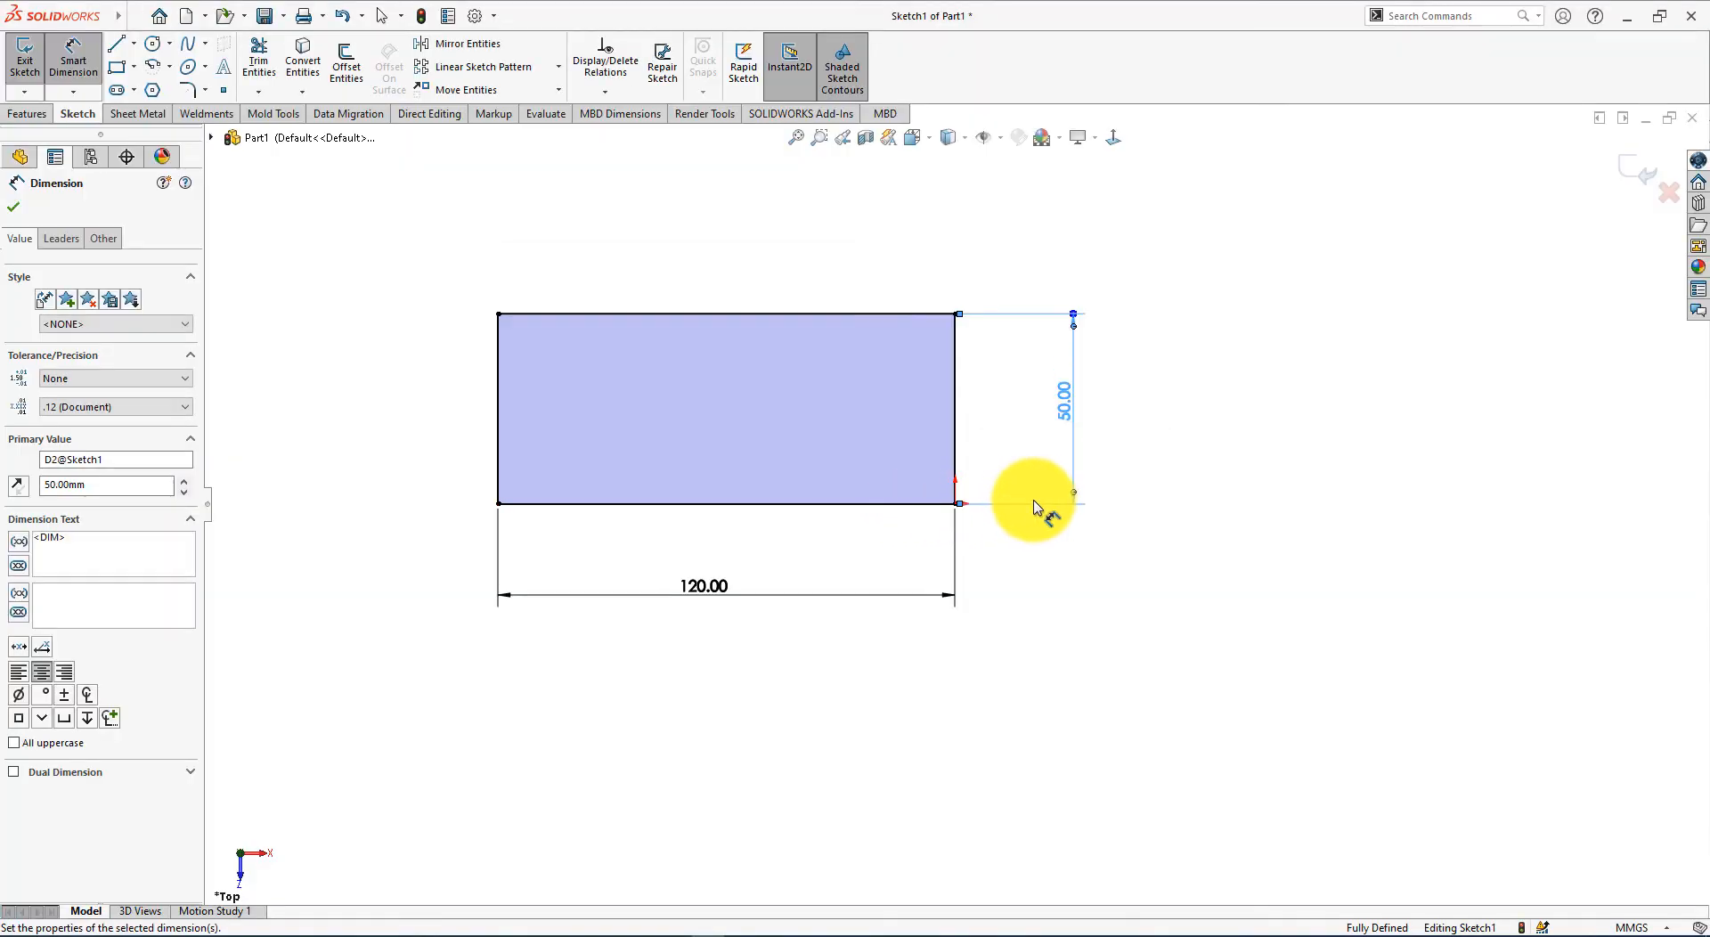
# Step: Check the corner size in the reference drawing and add angle-distance sketch chamfers of 5 mm at 45 degrees to all four rectangle corners
pyautogui.hotkey('alt', 'Tab')
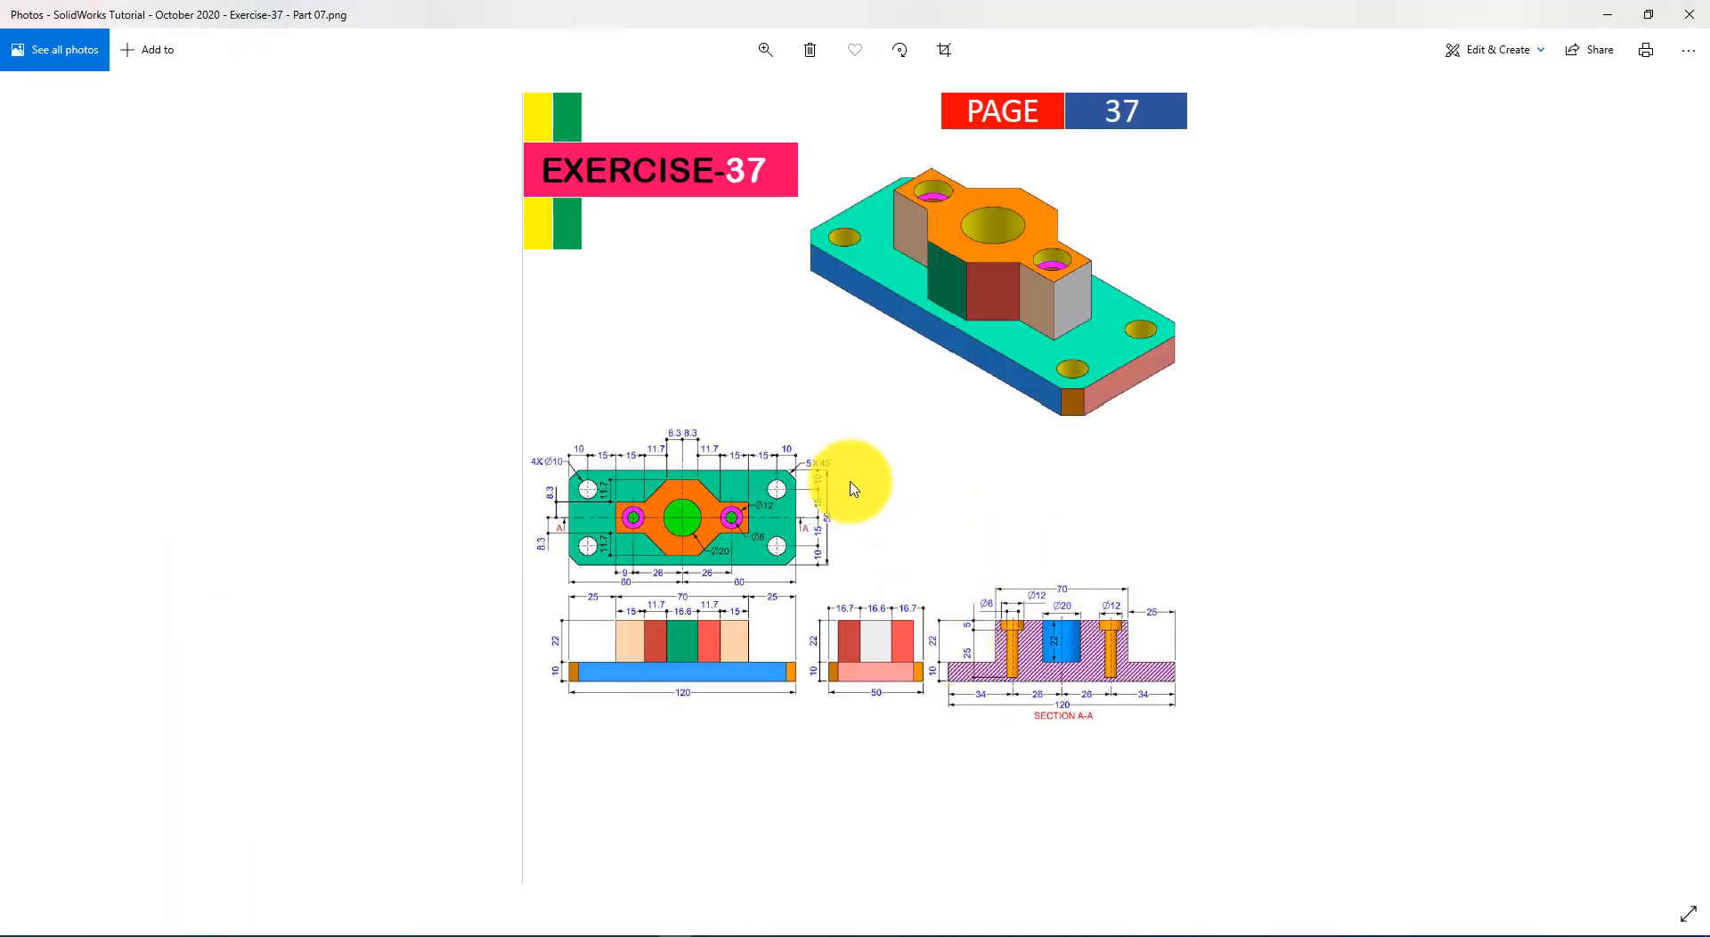
pyautogui.hotkey('alt', 'Tab')
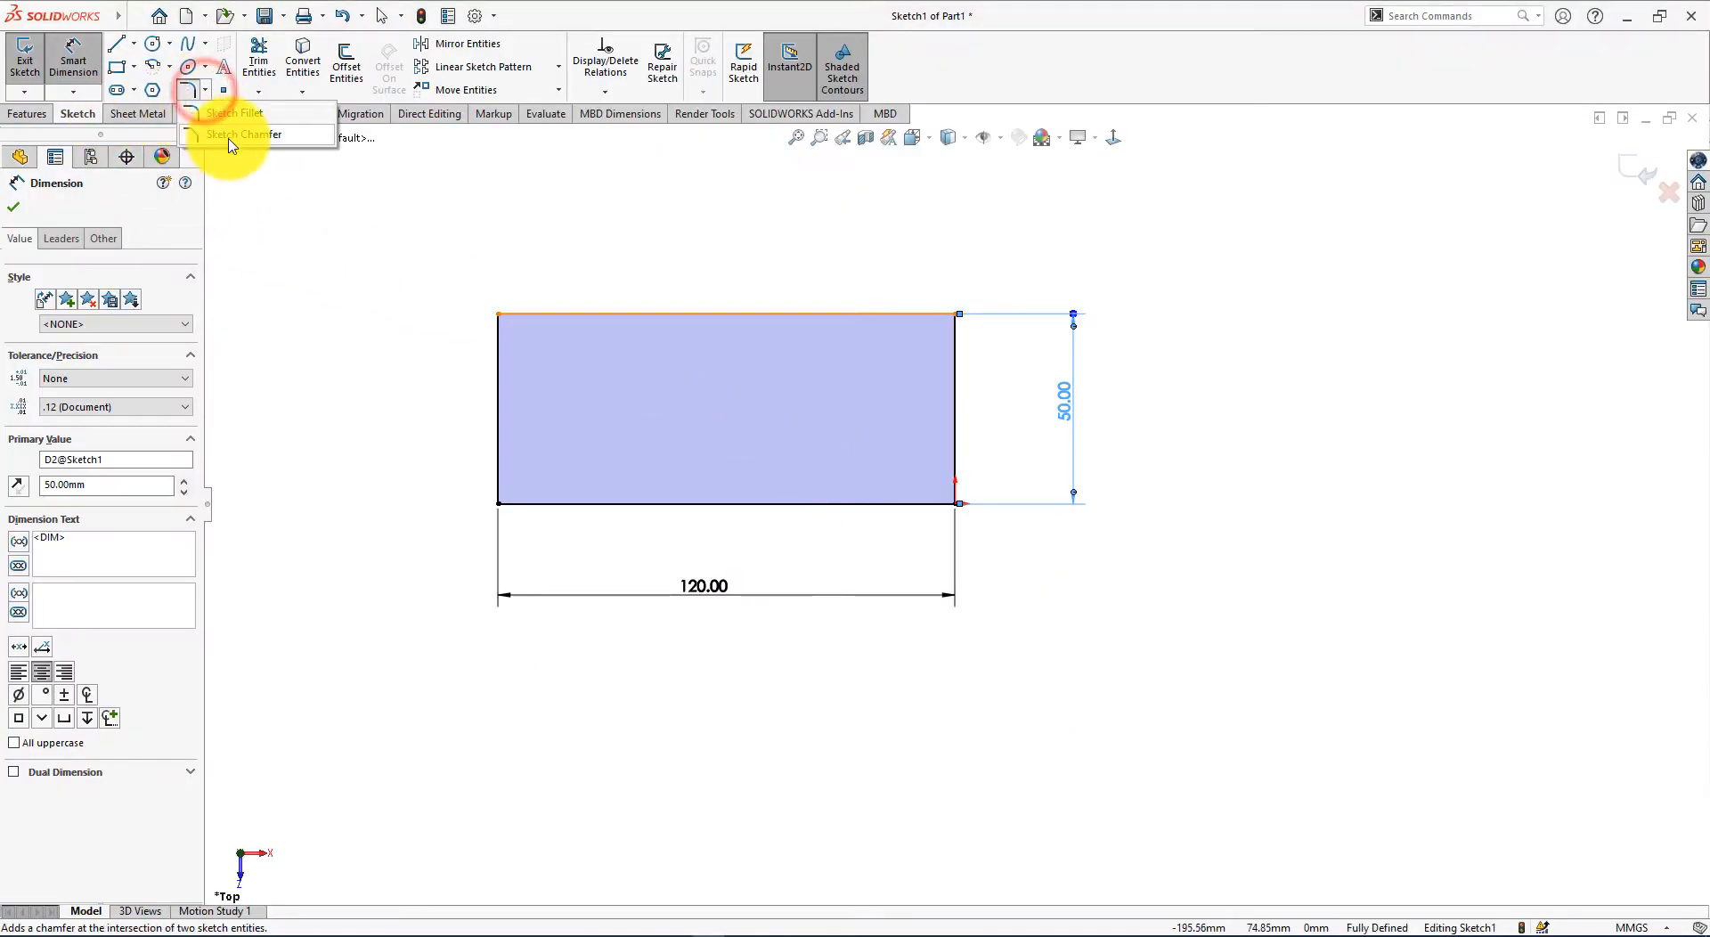
pyautogui.click(229, 135)
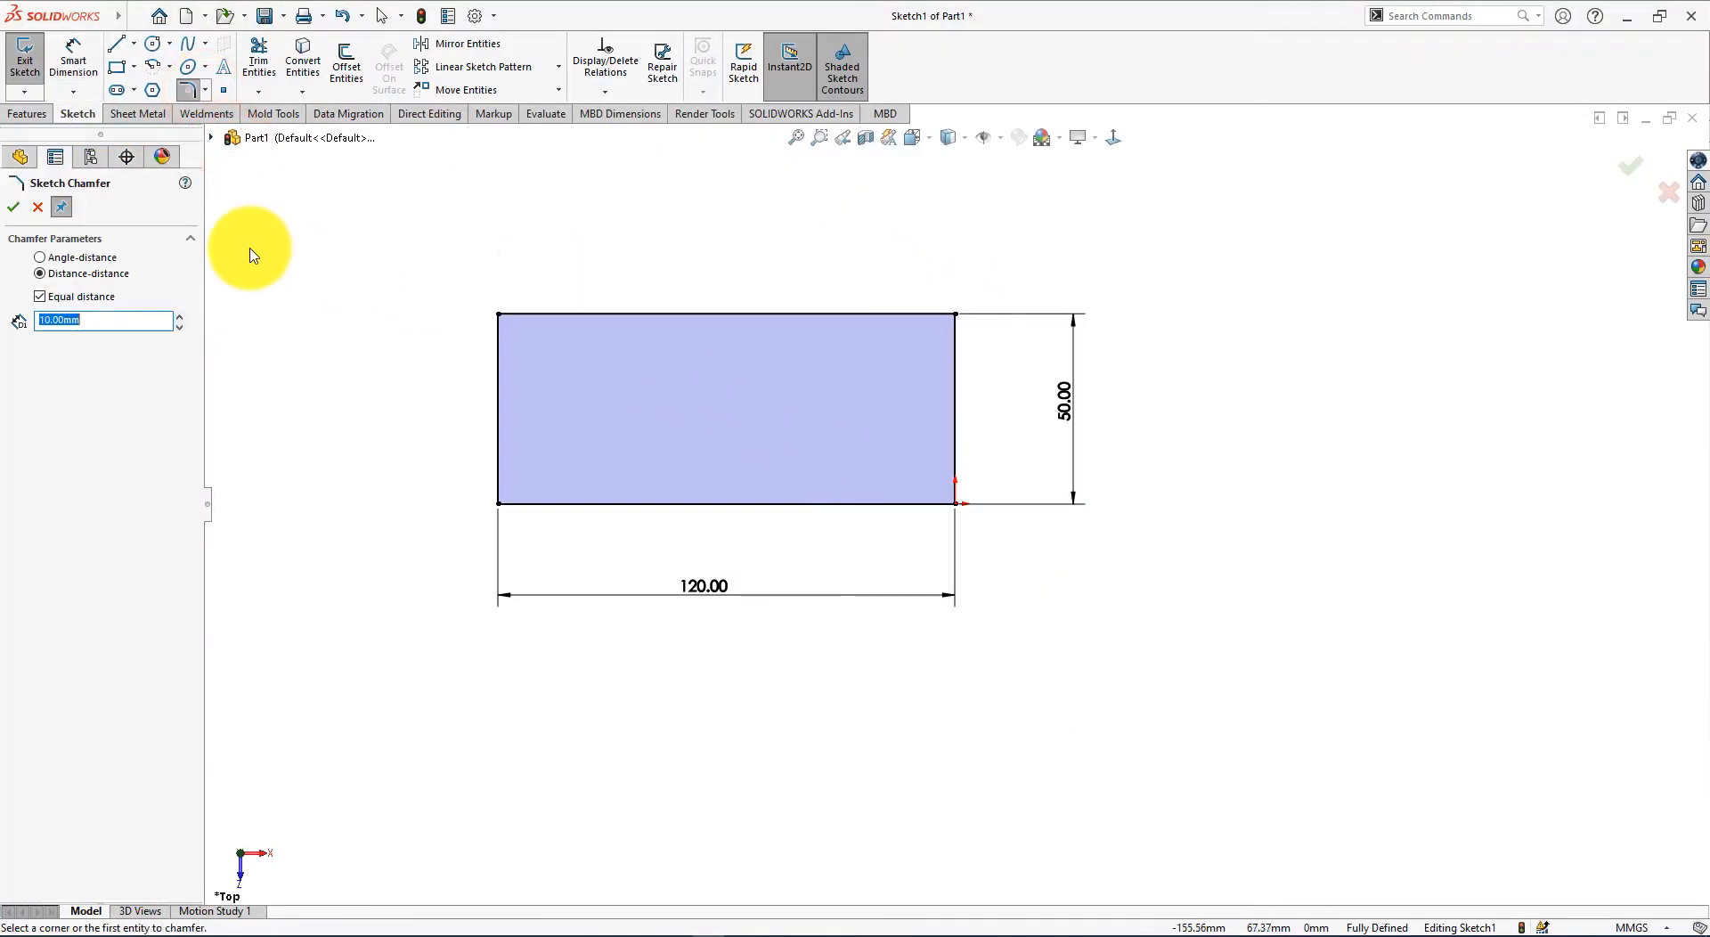
pyautogui.click(111, 325)
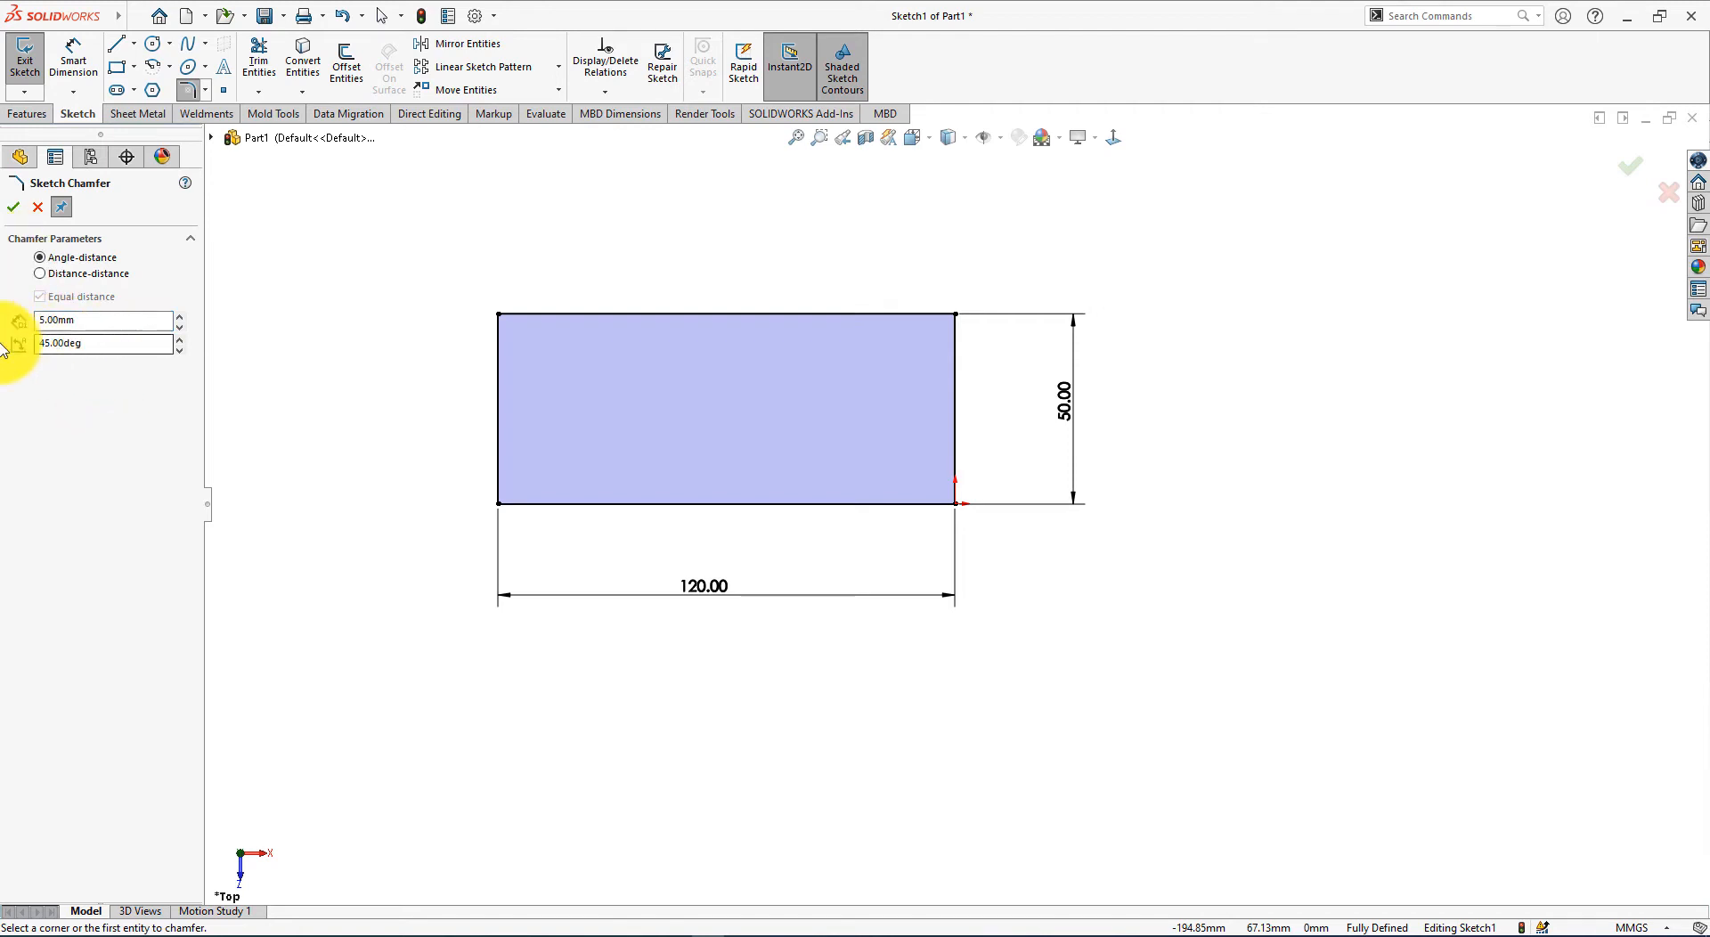
pyautogui.click(498, 314)
pyautogui.click(497, 314)
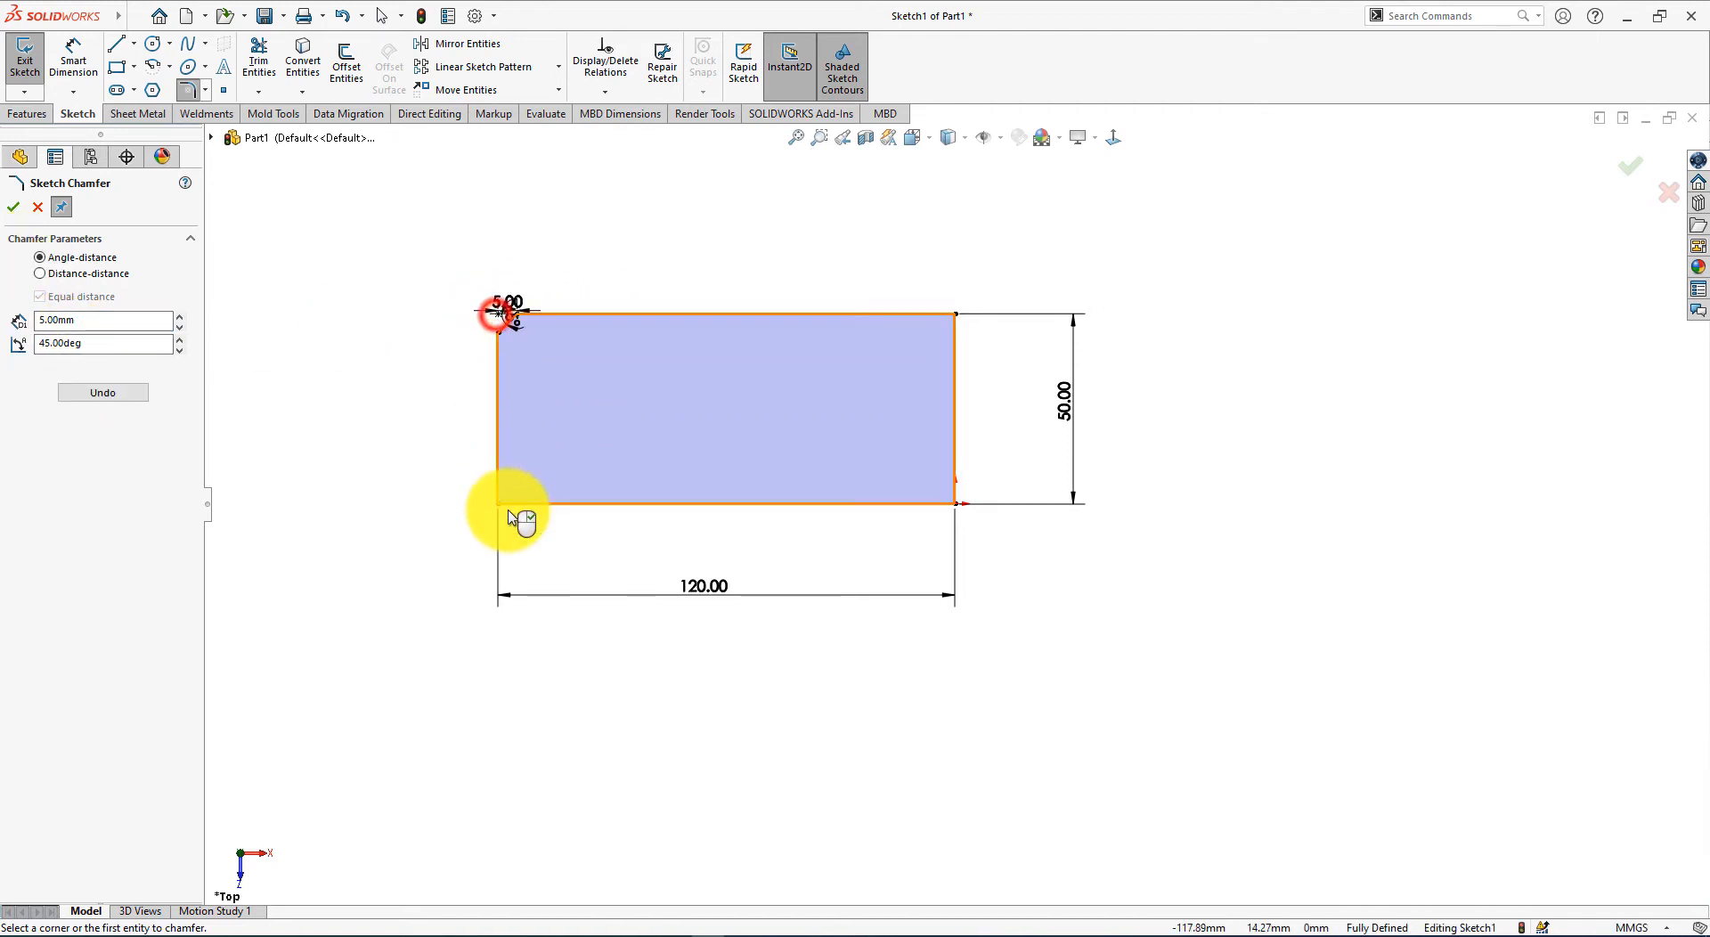
pyautogui.click(498, 504)
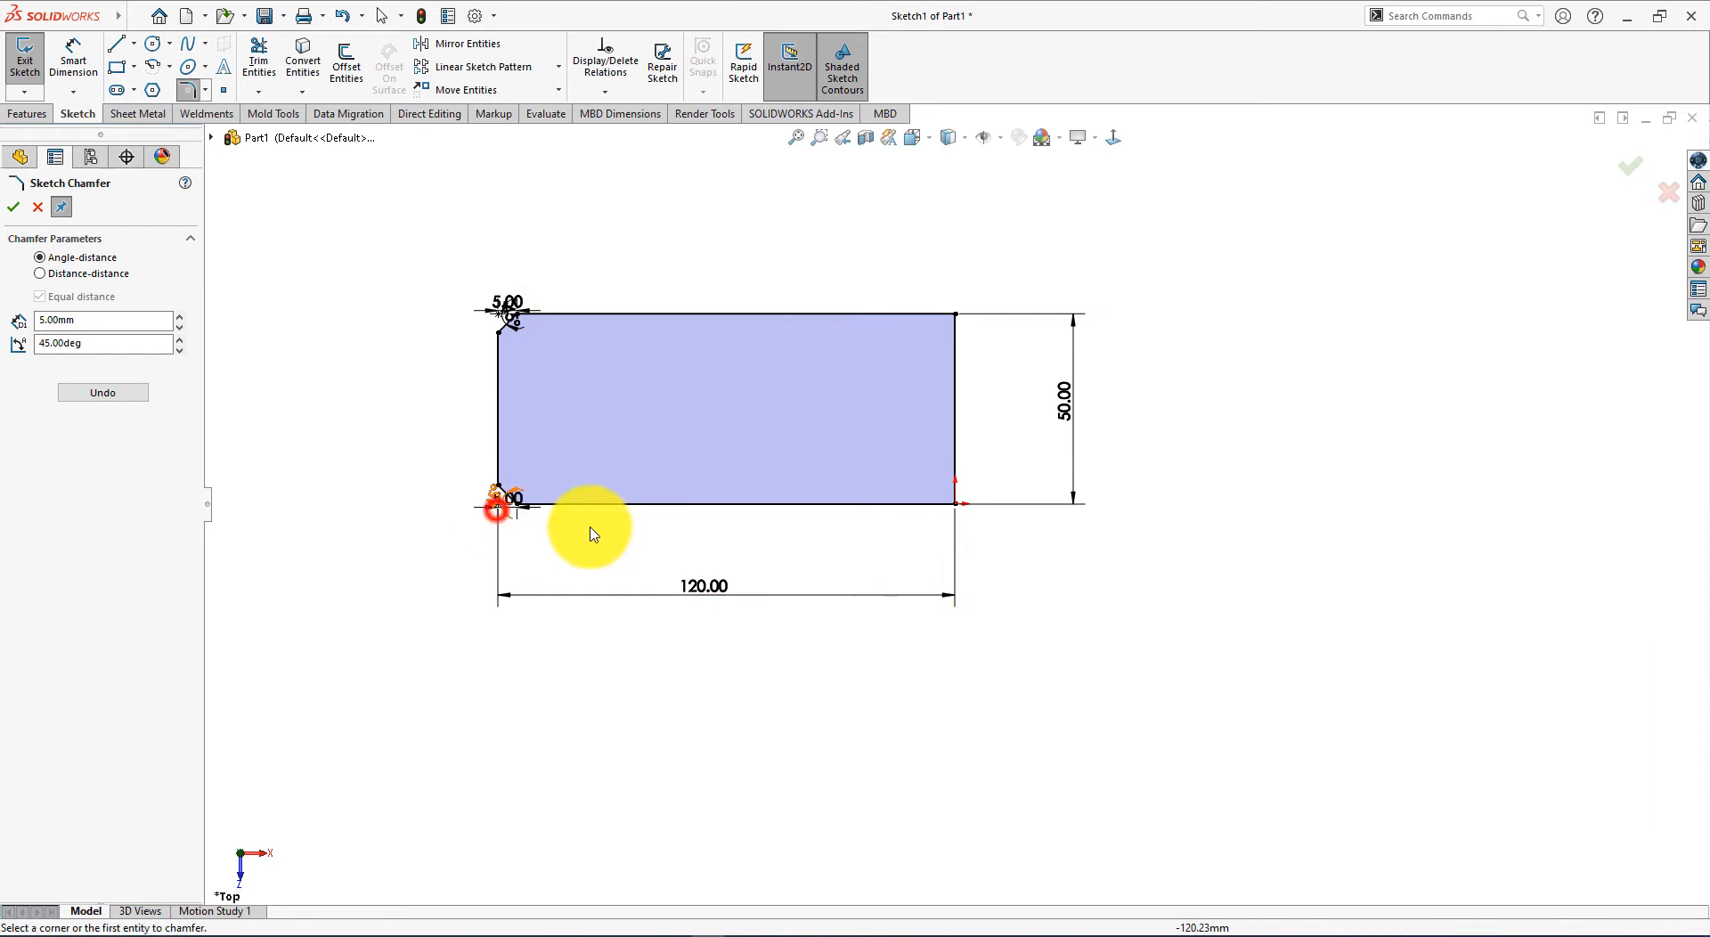
pyautogui.click(951, 504)
pyautogui.click(956, 316)
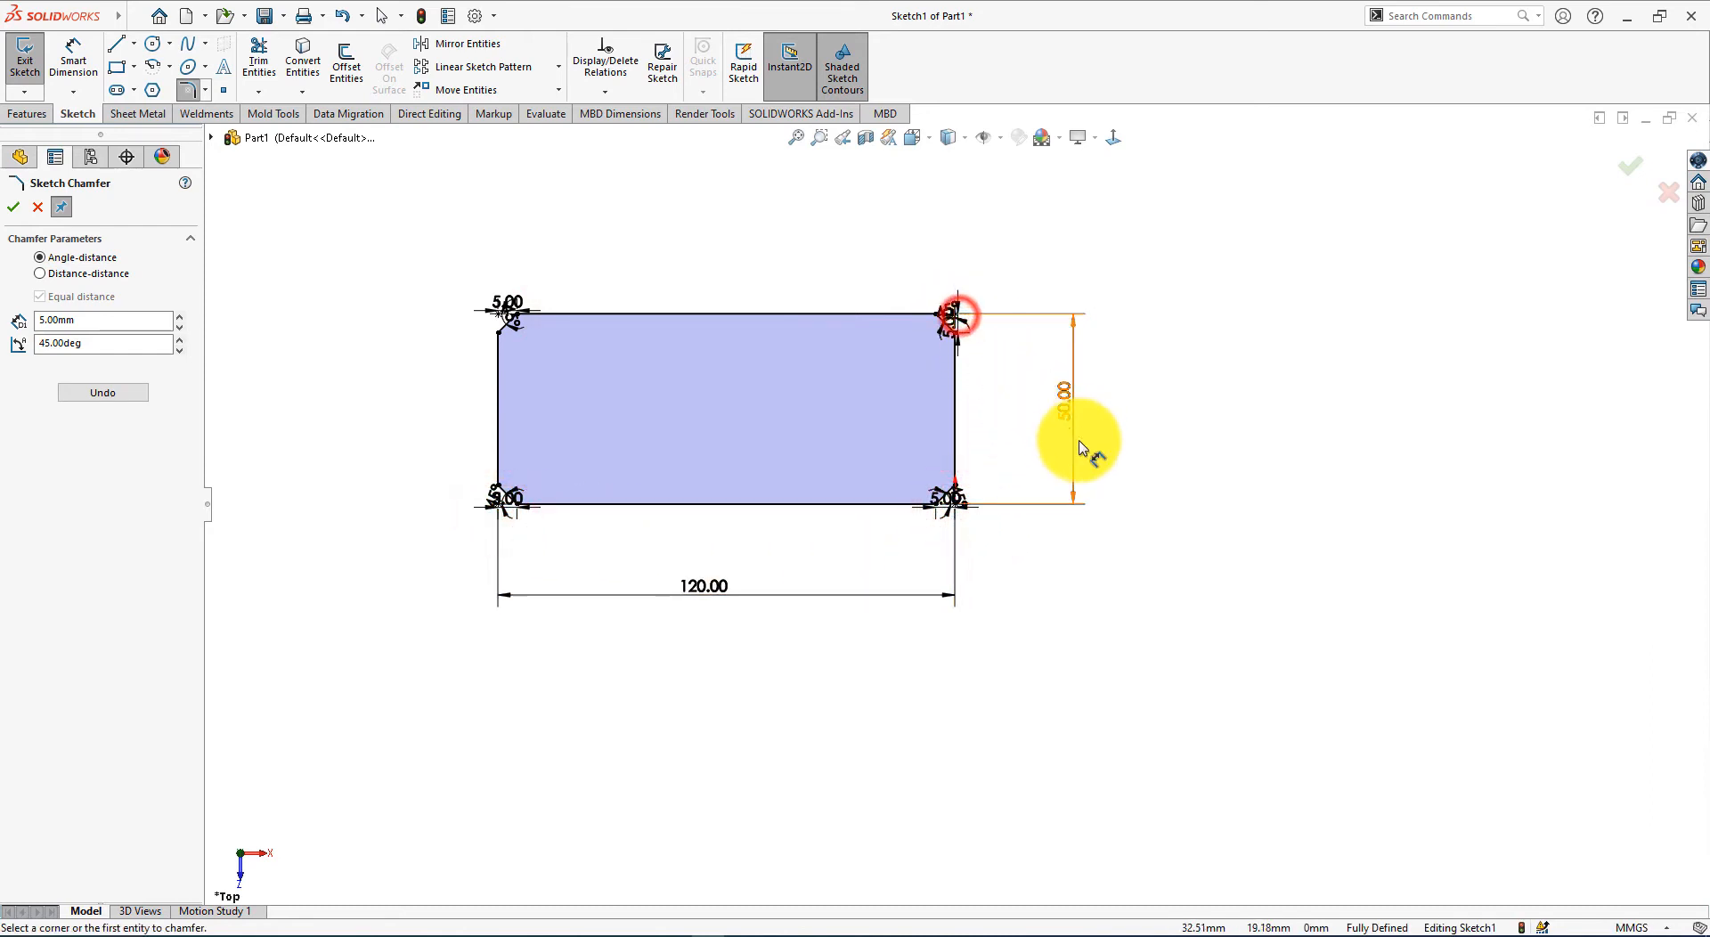
pyautogui.click(14, 207)
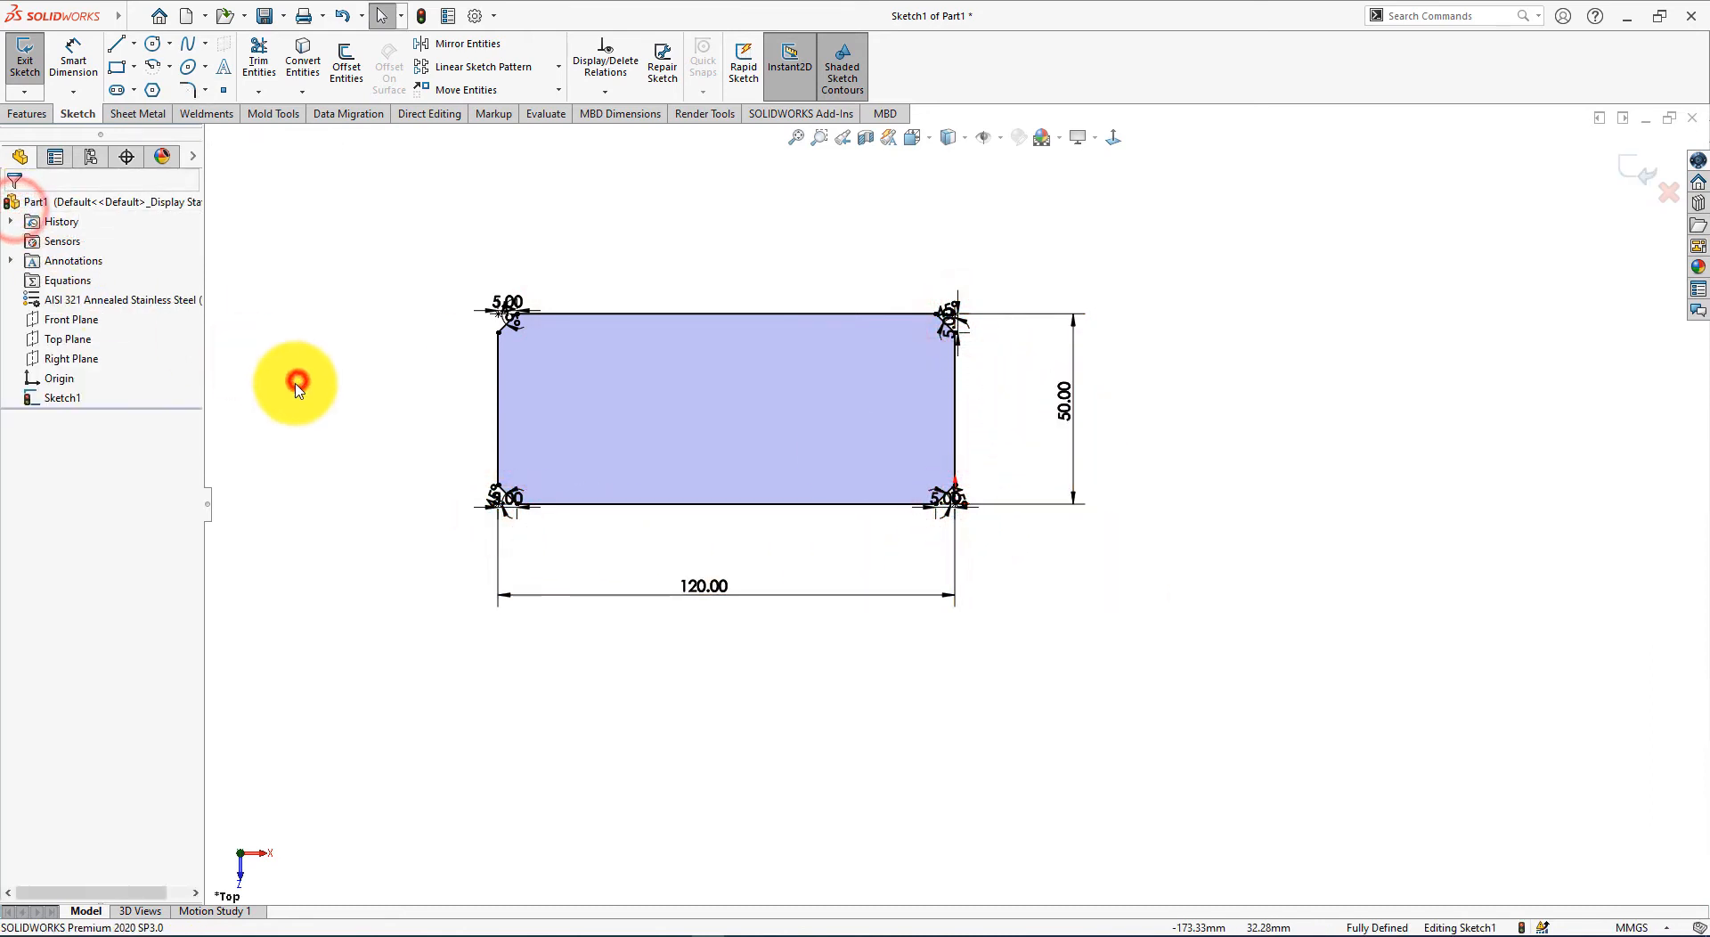
# Step: Check the hole layout in the reference drawing and sketch four circles about 10 to 12 mm in diameter, one near each plate corner
pyautogui.hotkey('alt', 'Tab')
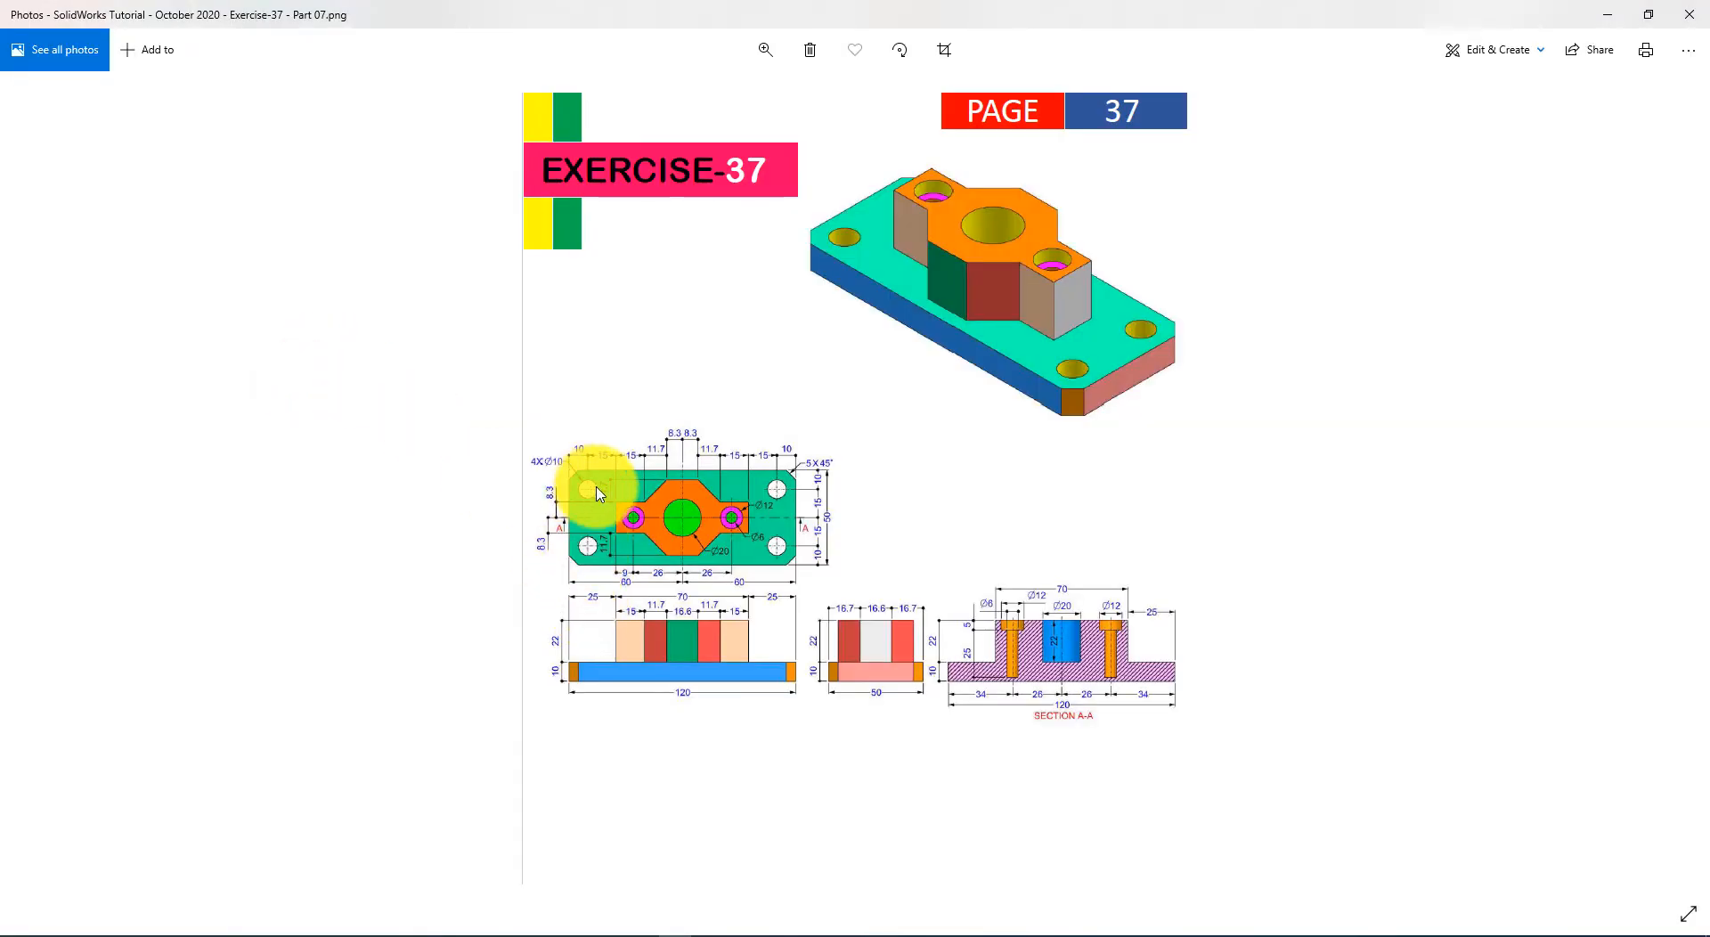
pyautogui.hotkey('alt', 'Tab')
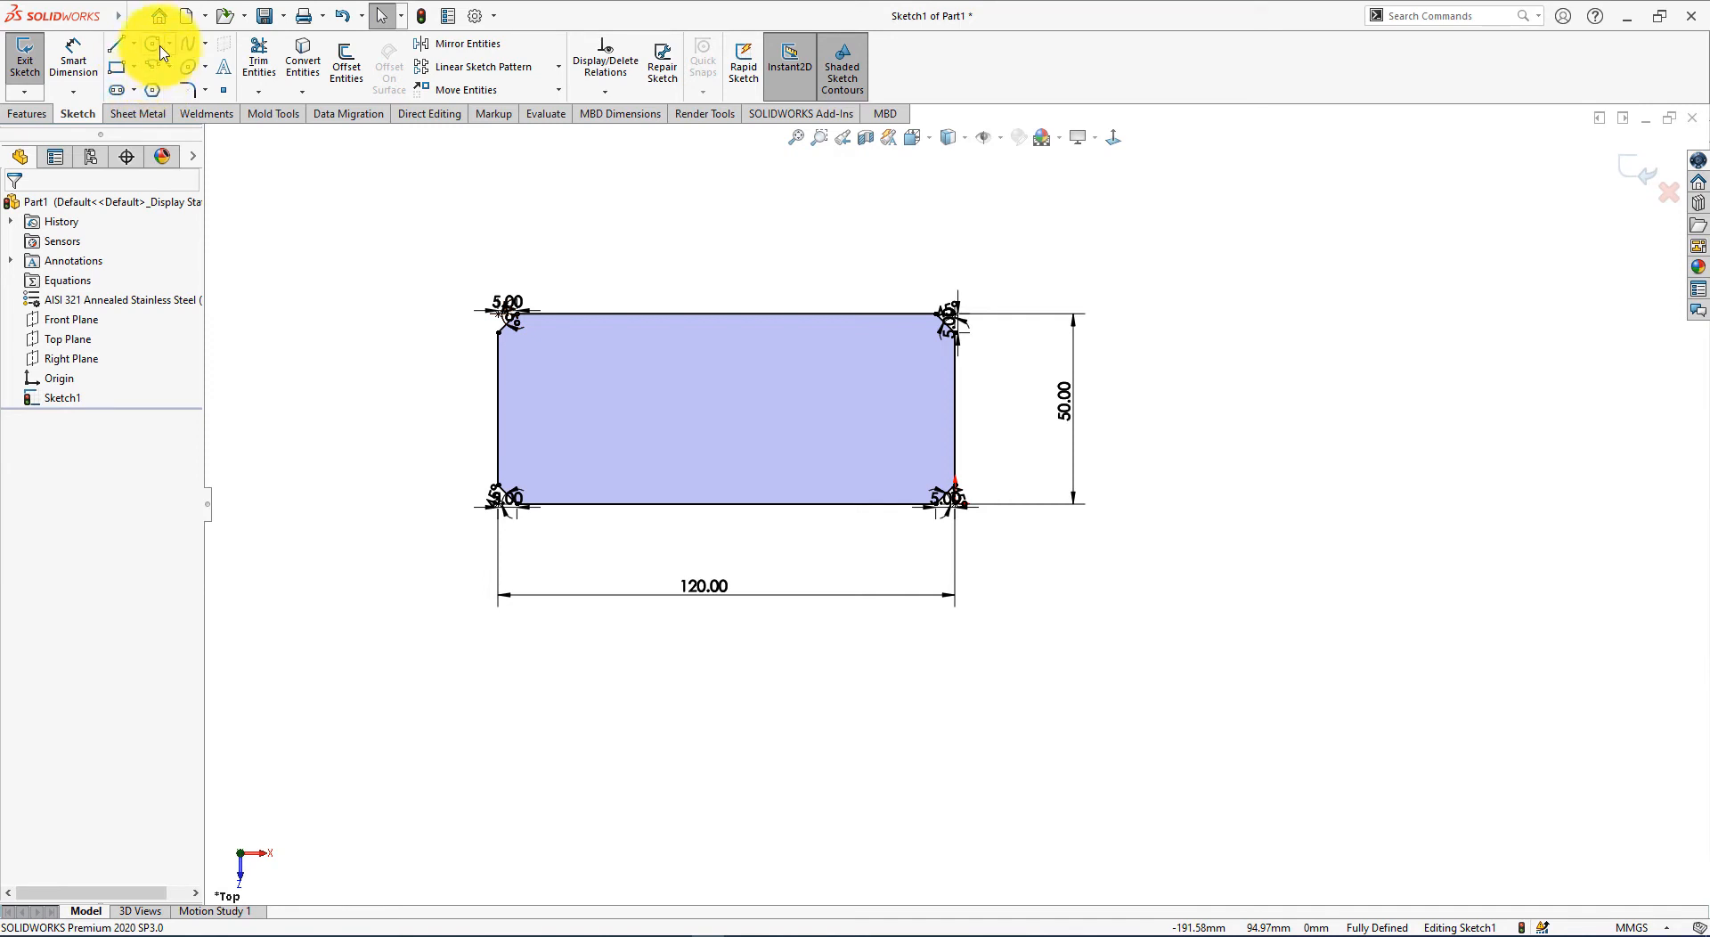
pyautogui.click(153, 42)
pyautogui.click(539, 353)
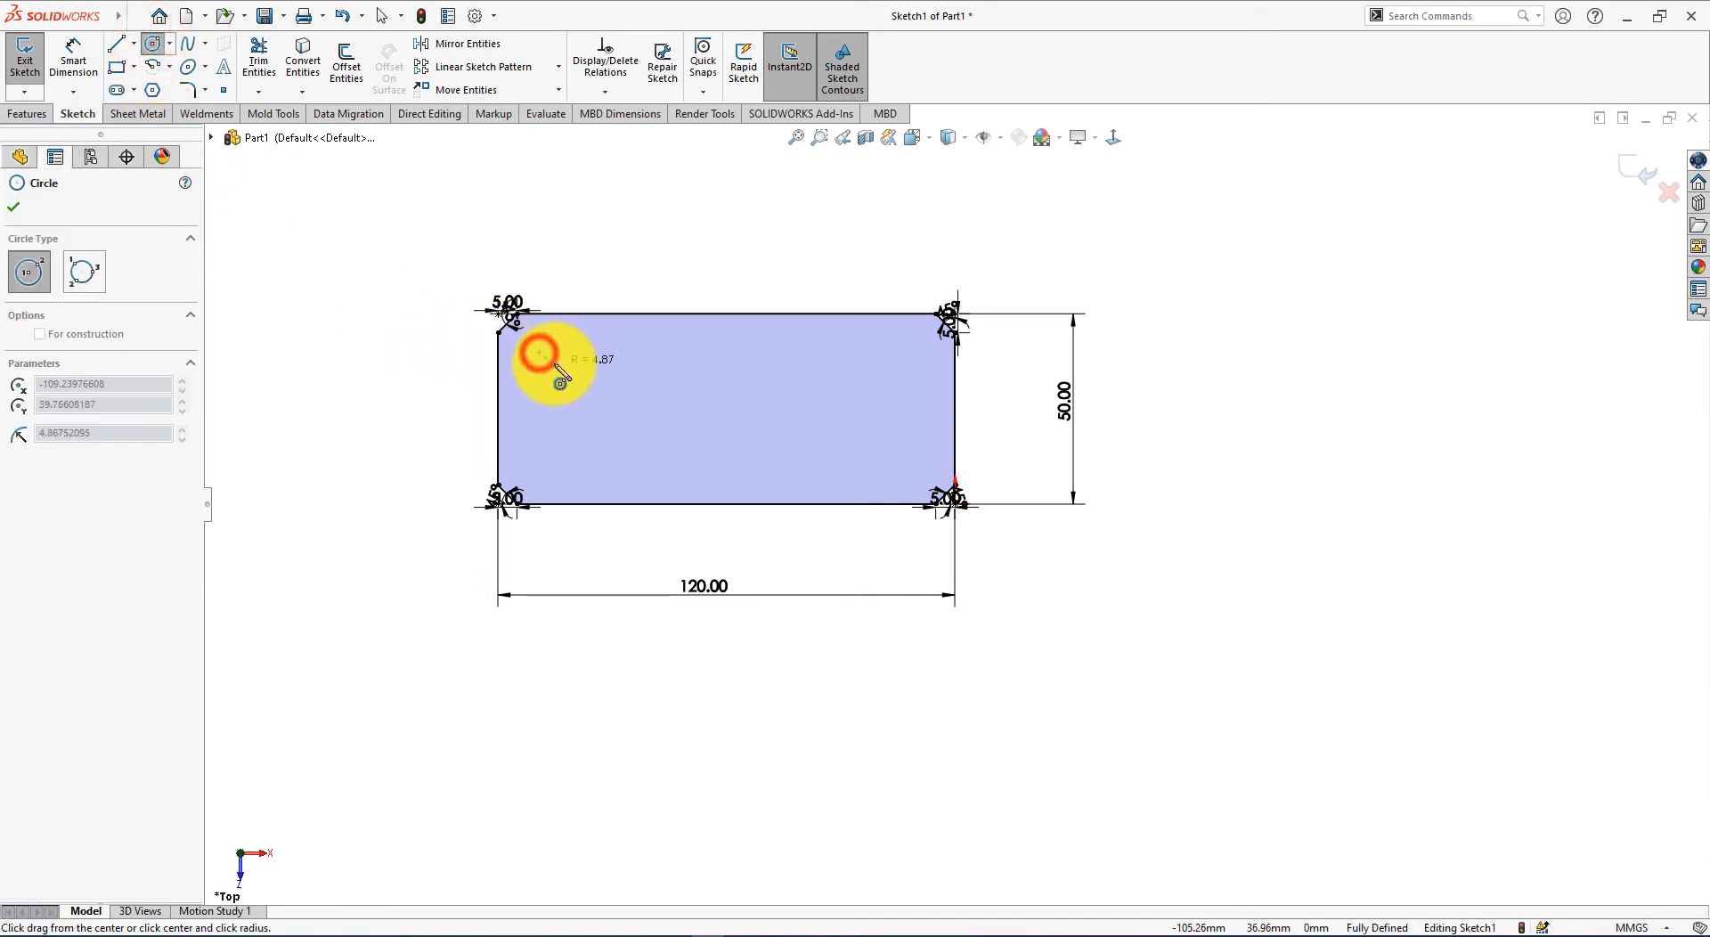
pyautogui.click(558, 354)
pyautogui.click(895, 351)
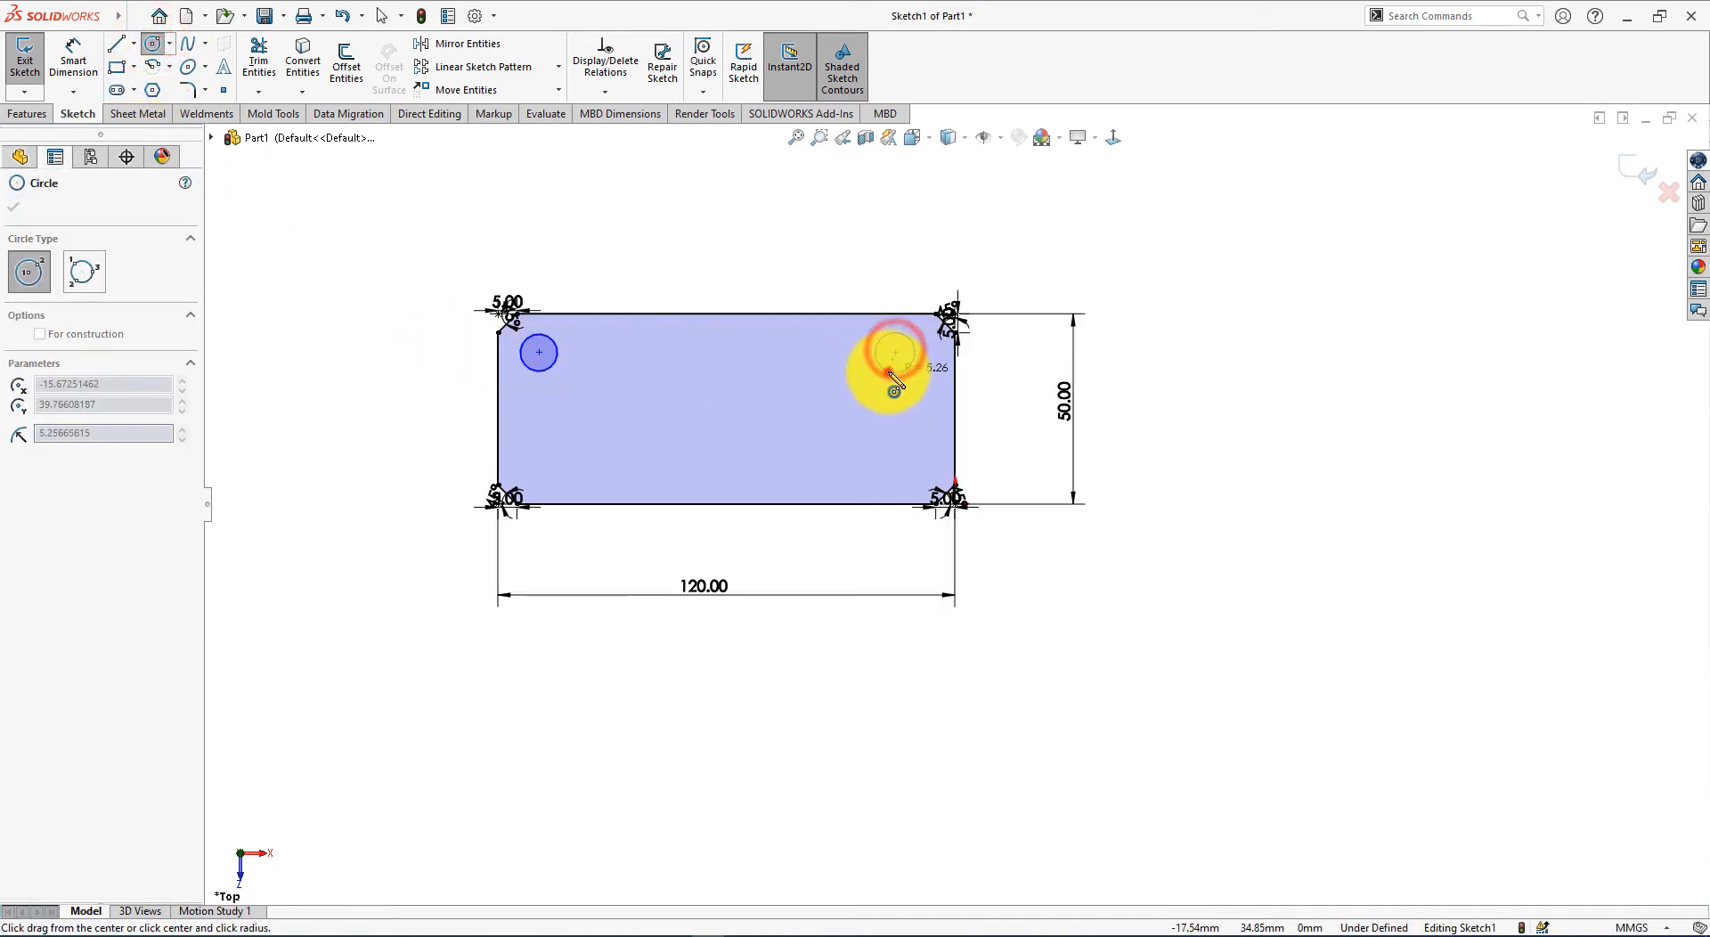
pyautogui.click(890, 372)
pyautogui.click(902, 455)
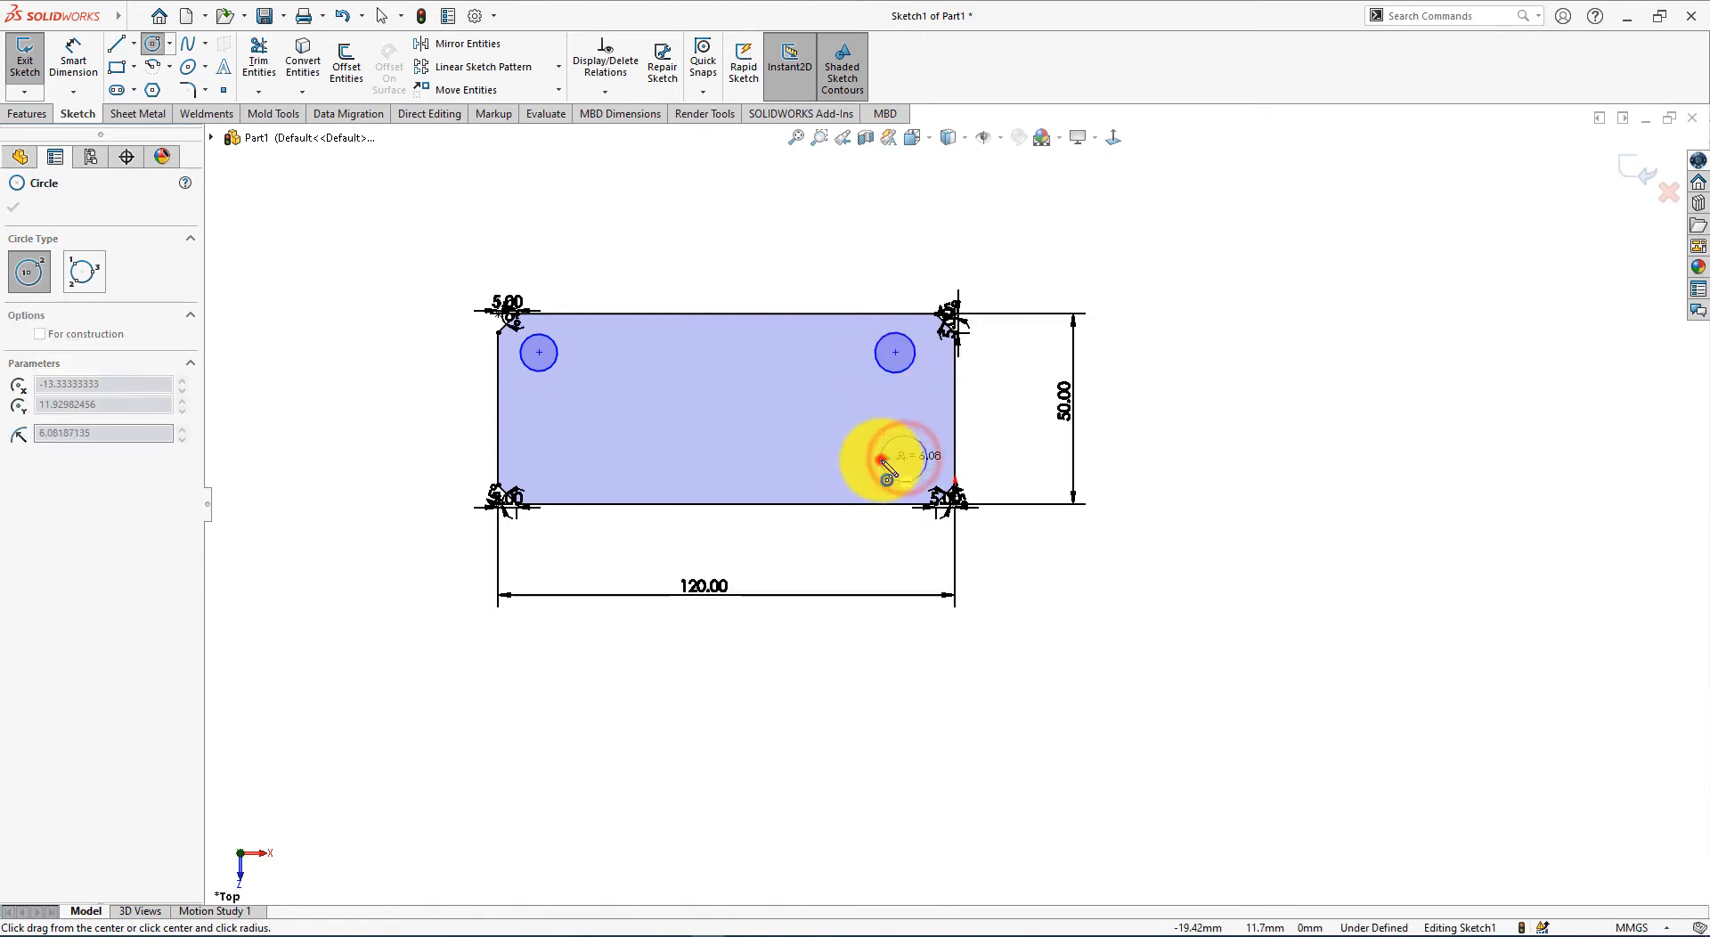
pyautogui.click(883, 460)
pyautogui.click(539, 465)
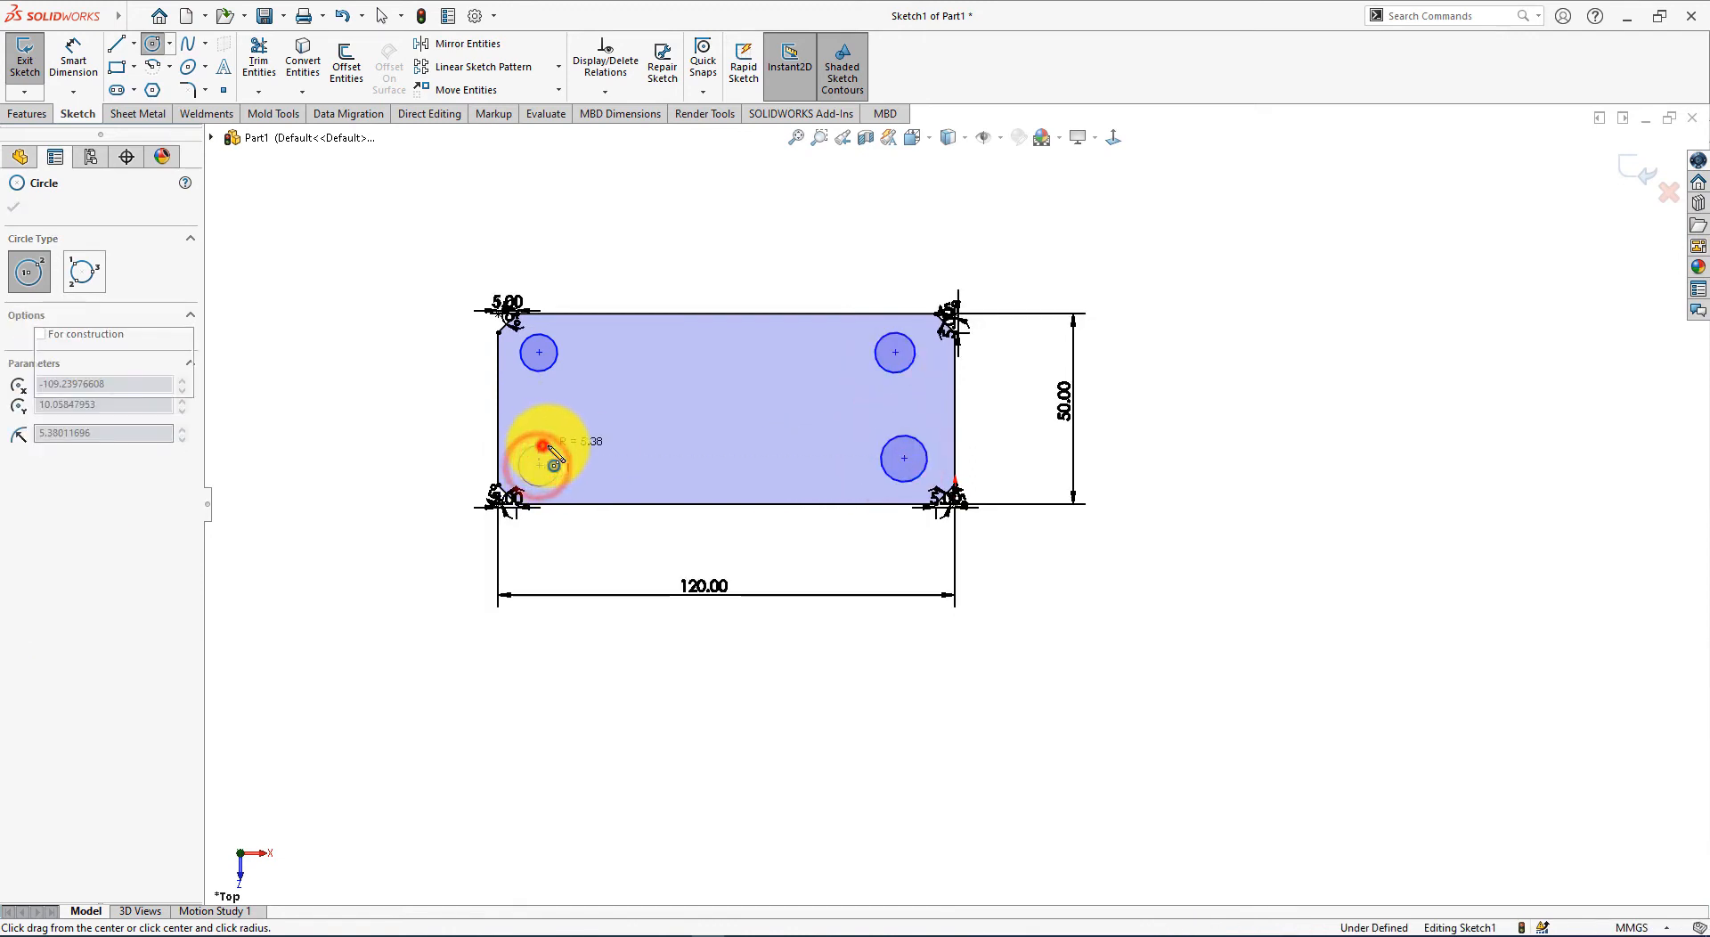
pyautogui.click(553, 456)
pyautogui.rightClick(641, 203)
pyautogui.click(698, 207)
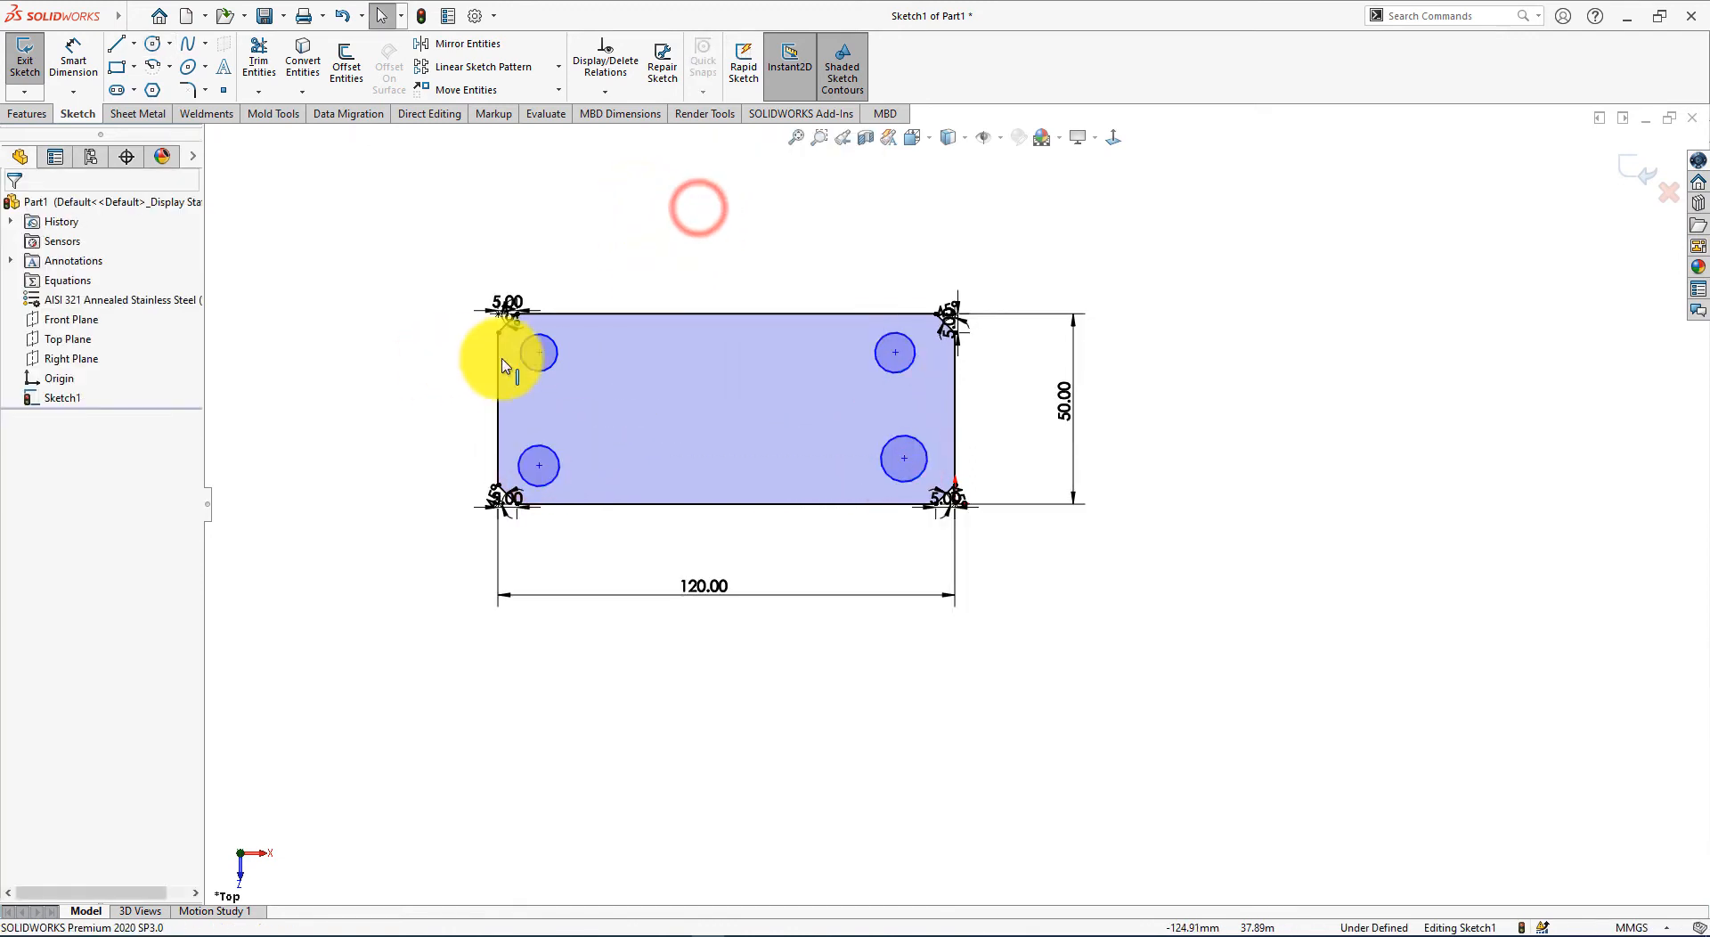
# Step: Add a horizontal relation between the two upper circle centres and a vertical relation between the two right-hand circle centres
pyautogui.click(538, 353)
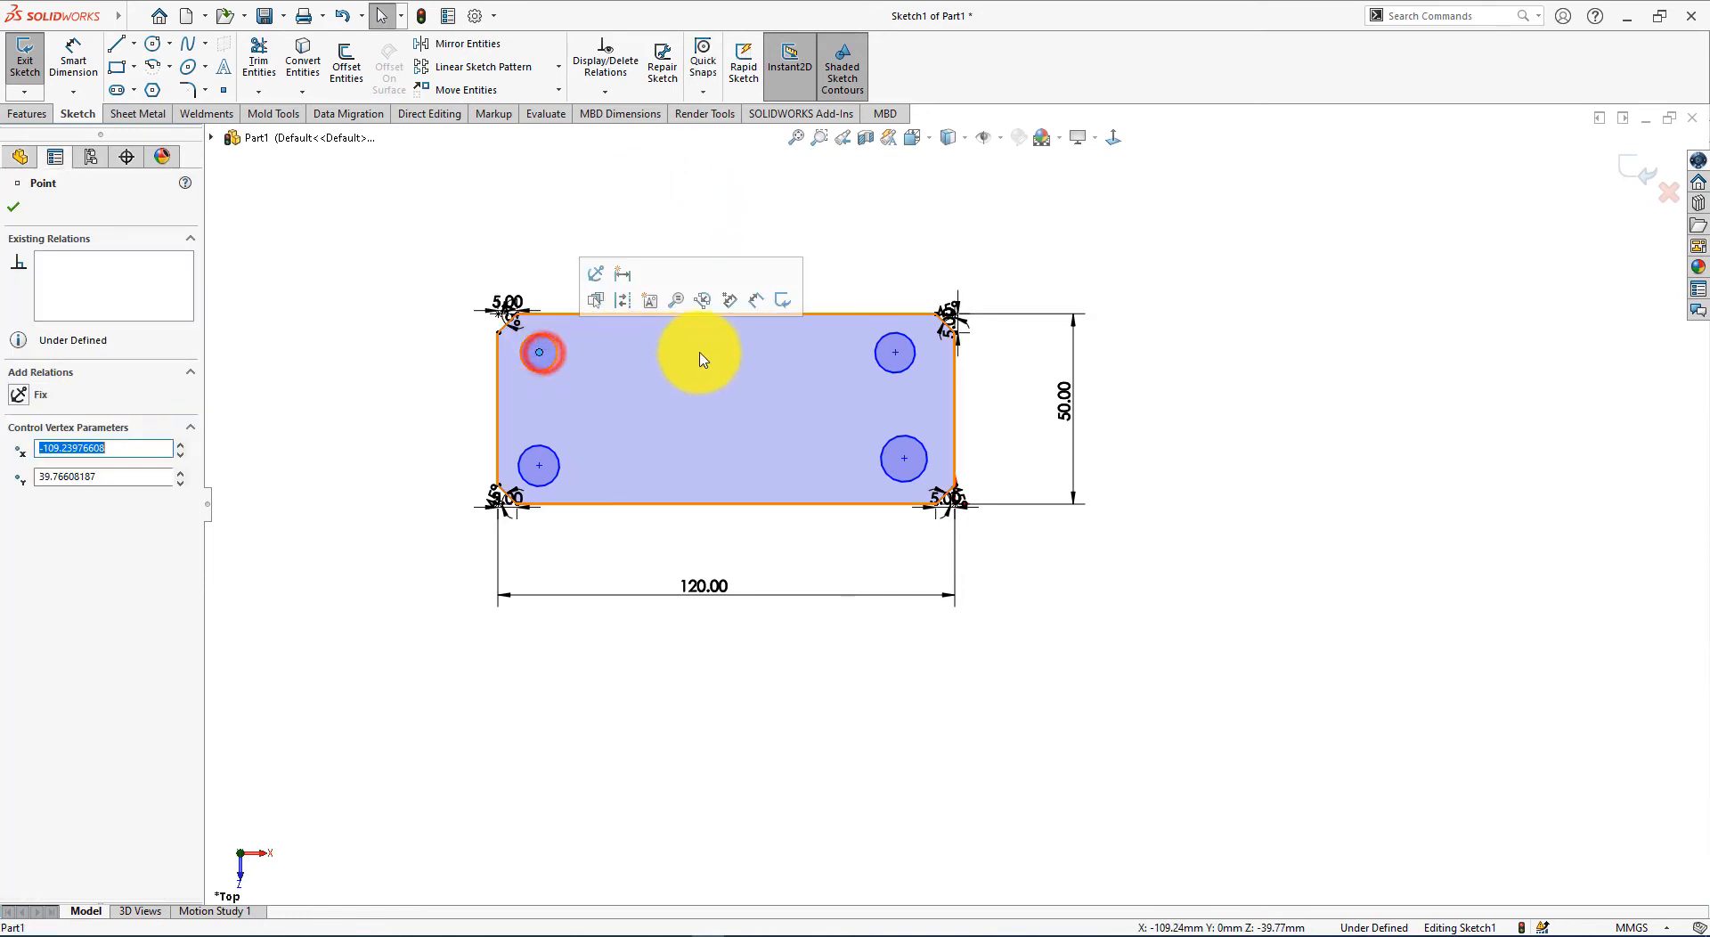
pyautogui.keyDown('ctrl'); pyautogui.click(895, 354); pyautogui.keyUp('ctrl')
pyautogui.click(942, 275)
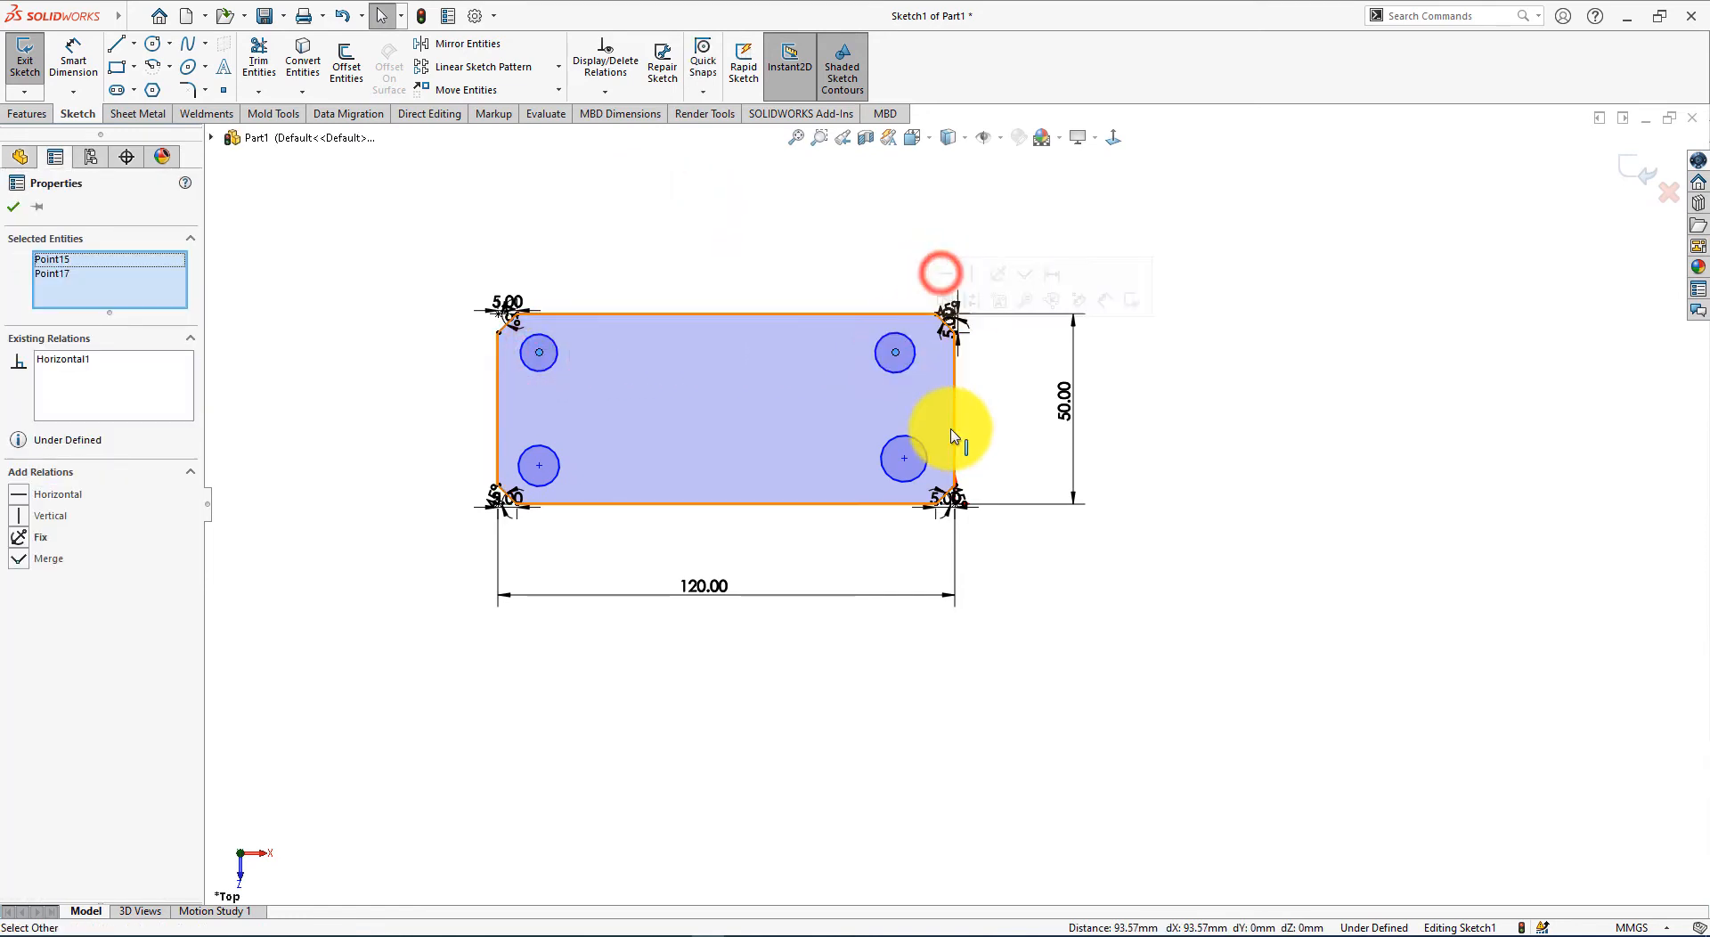
pyautogui.click(905, 459)
pyautogui.keyDown('ctrl'); pyautogui.click(894, 354); pyautogui.keyUp('ctrl')
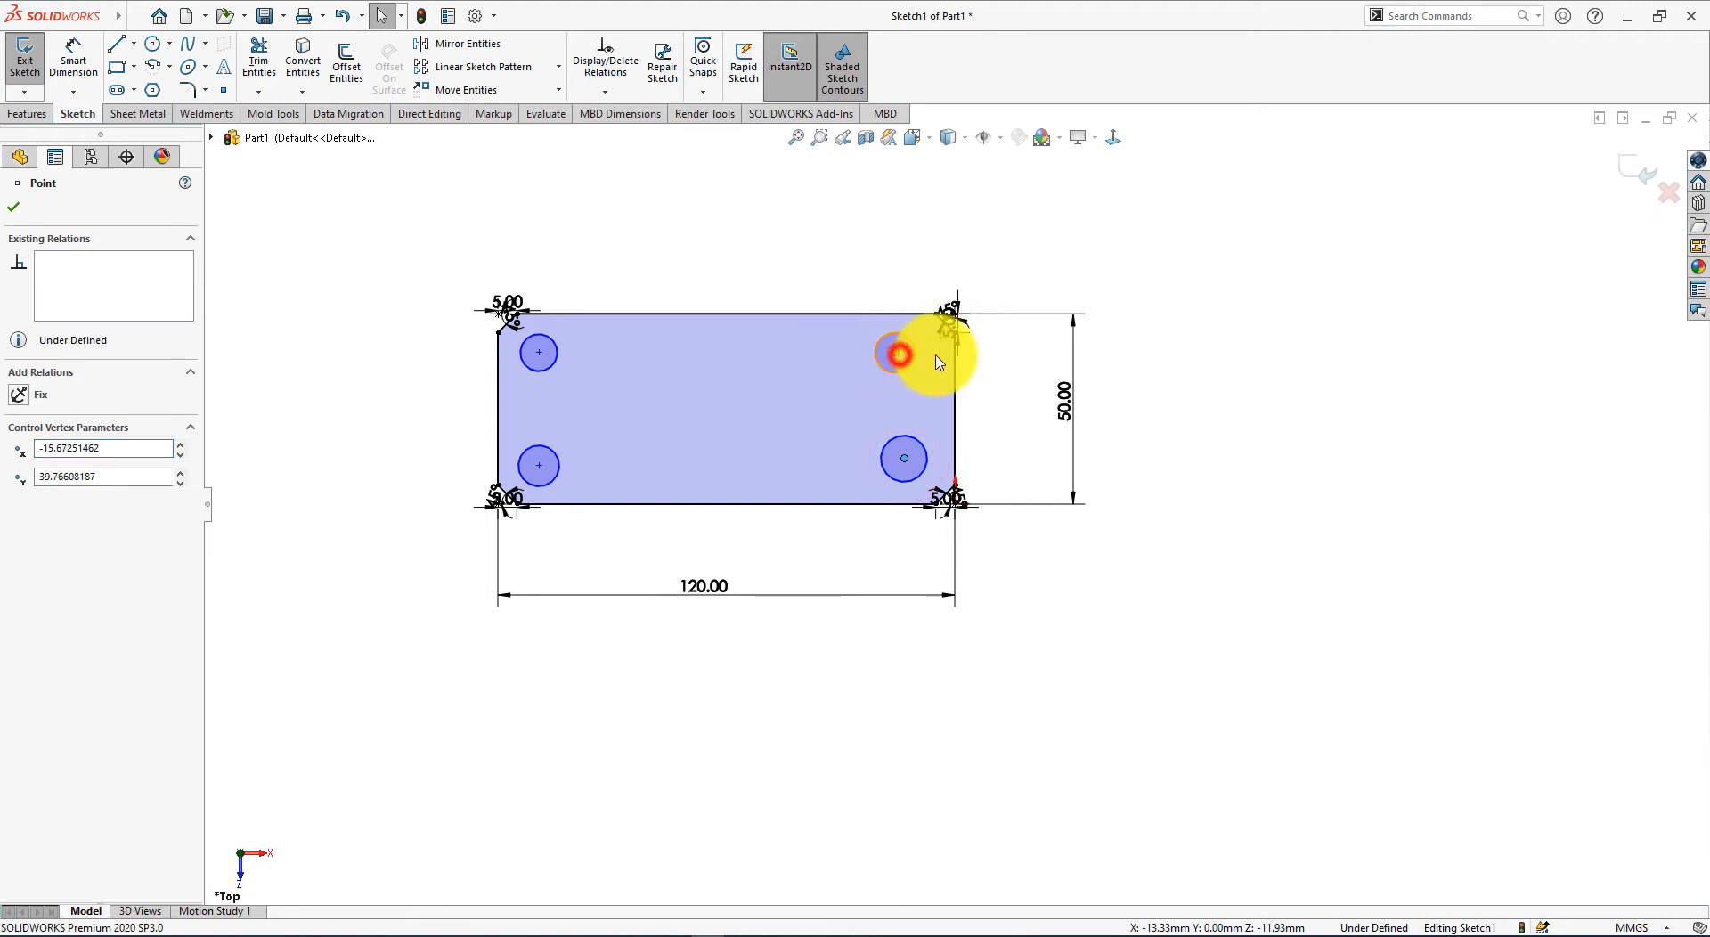
pyautogui.click(978, 275)
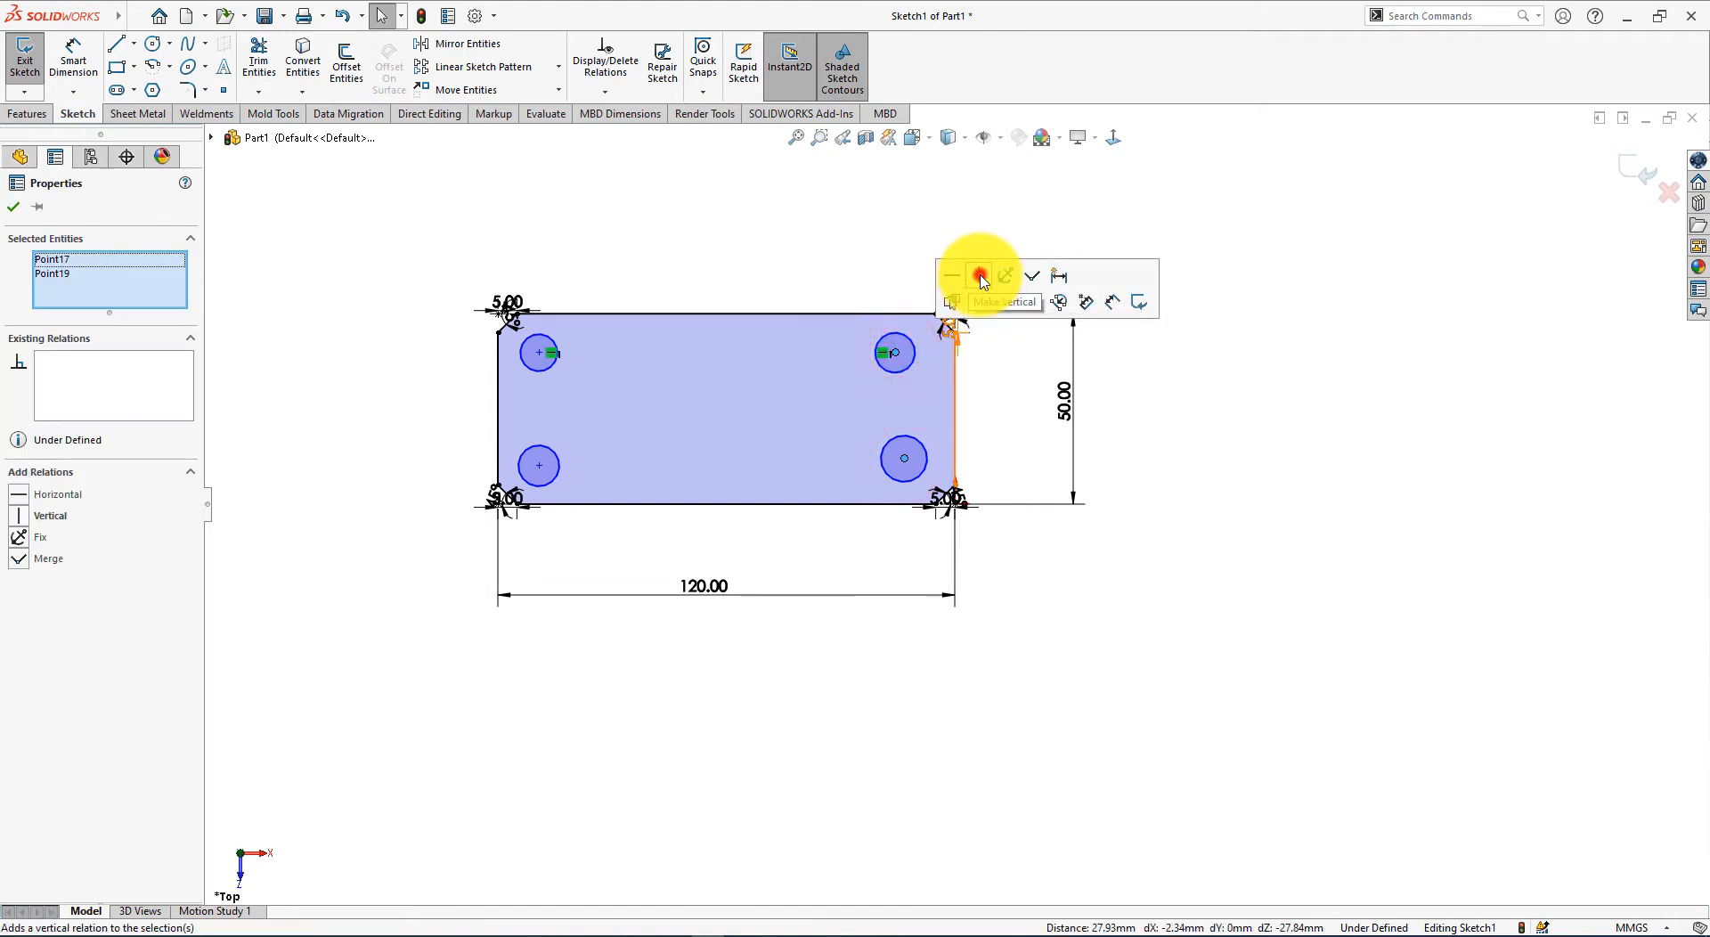
# Step: Add a horizontal relation between the two lower circle centres and a vertical relation between the two left-hand circle centres
pyautogui.click(896, 461)
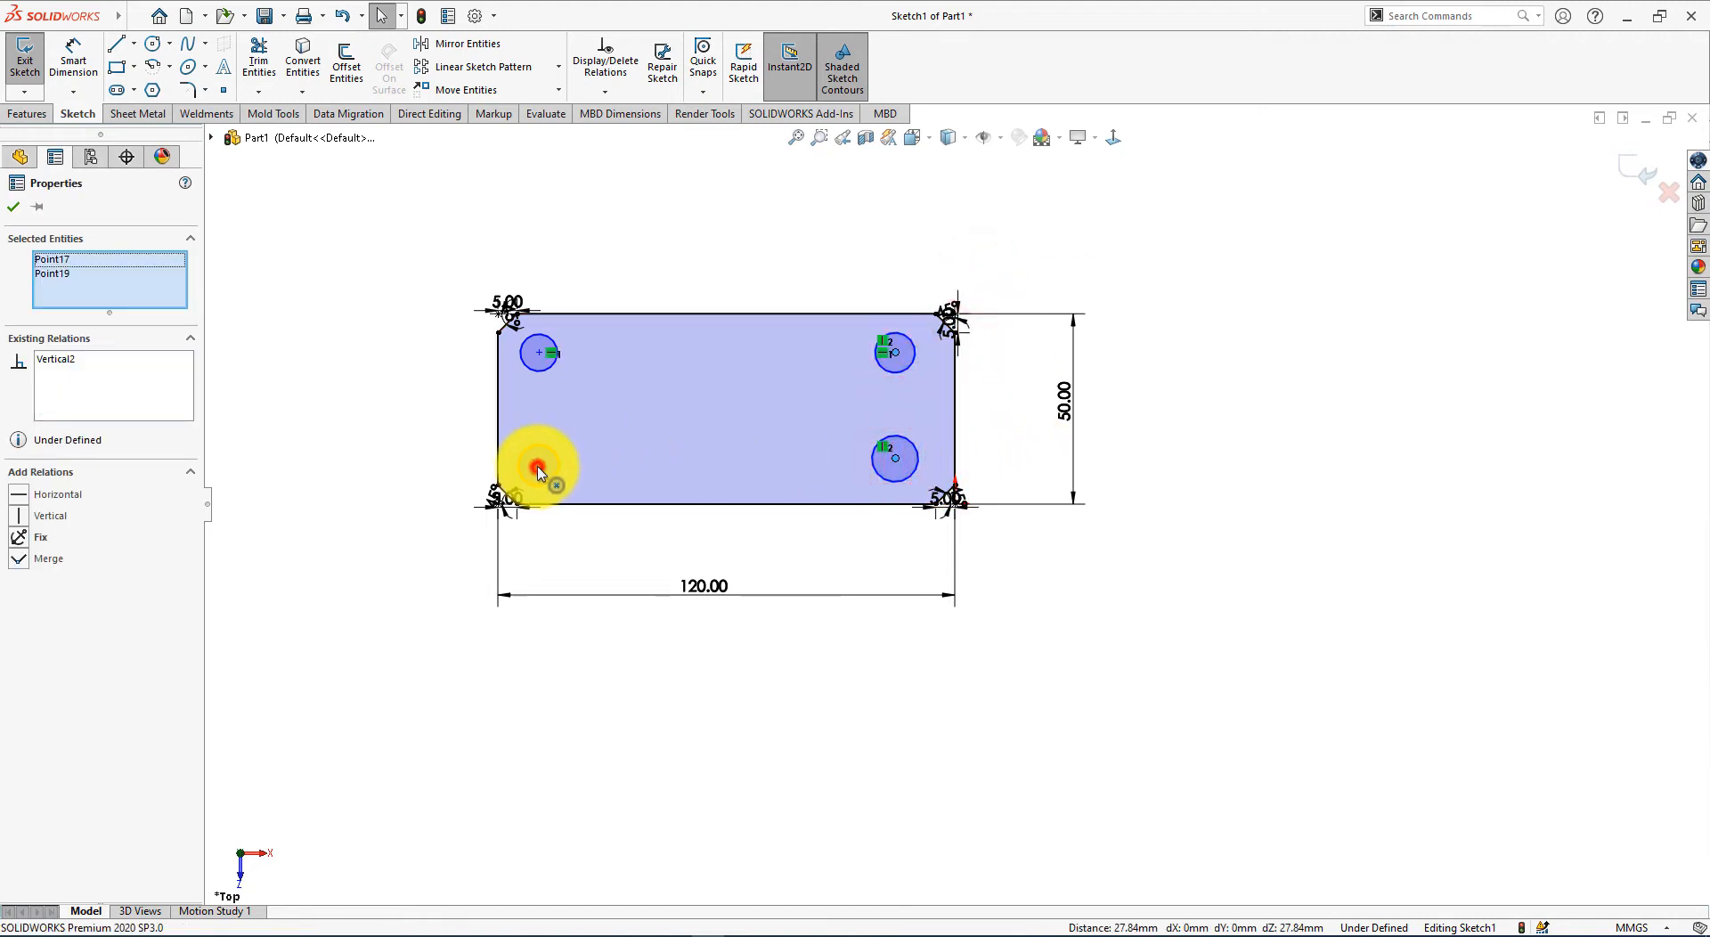
pyautogui.keyDown('ctrl'); pyautogui.click(538, 468); pyautogui.keyUp('ctrl')
pyautogui.click(709, 548)
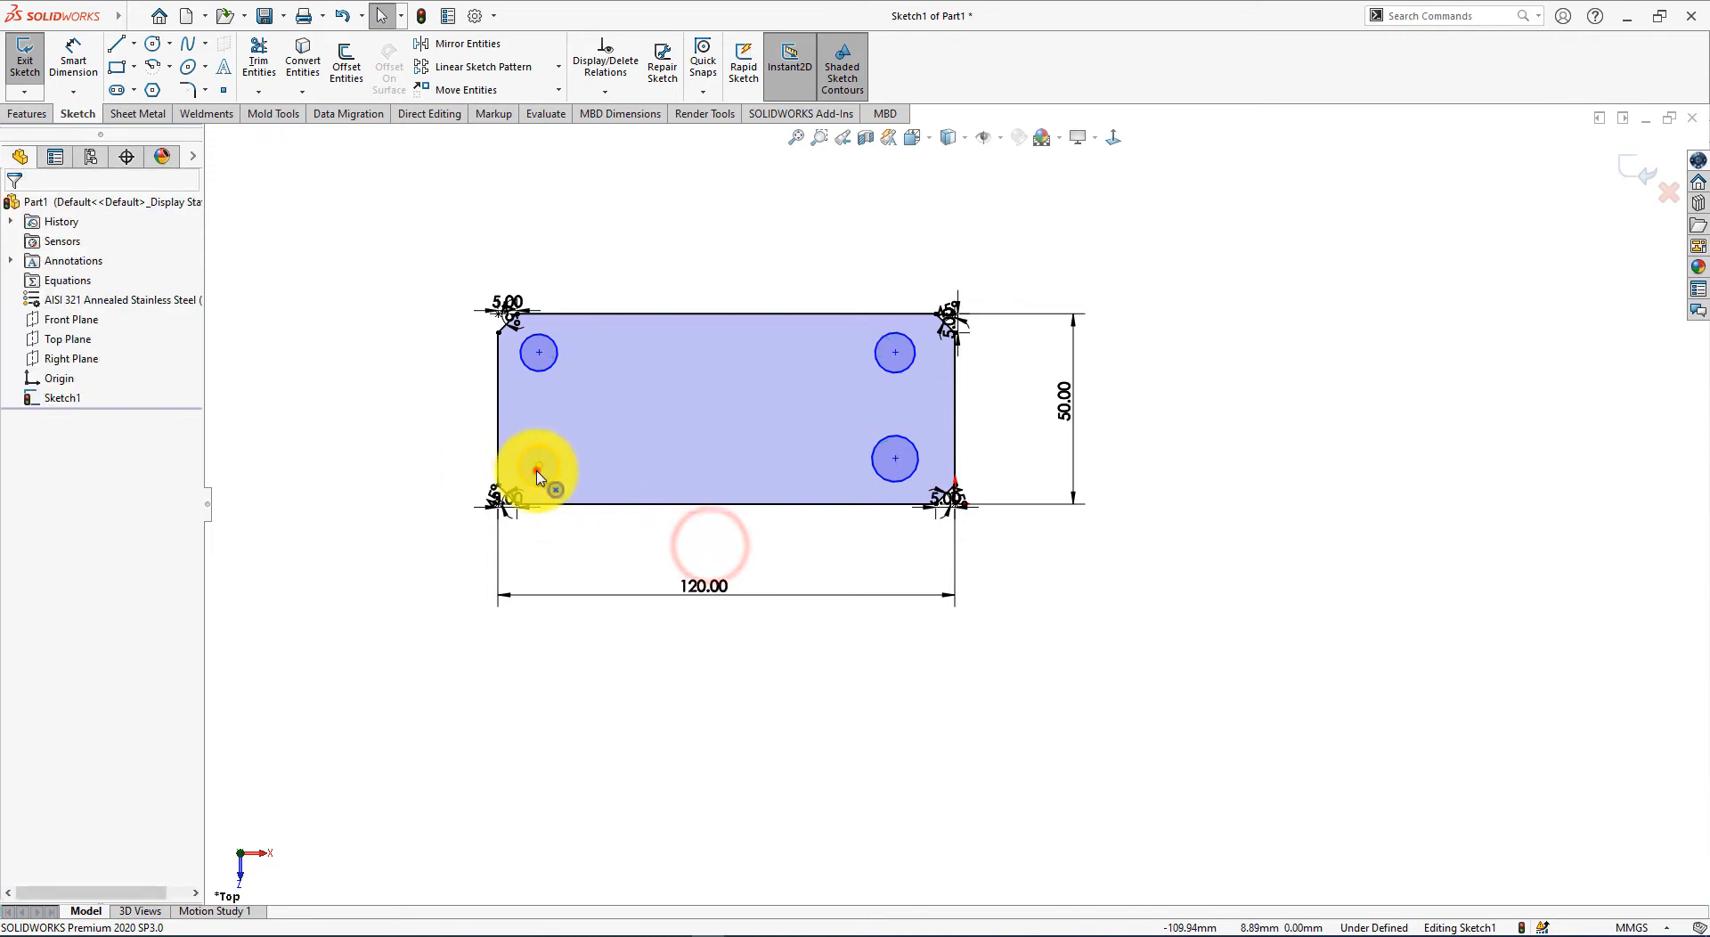
pyautogui.click(538, 465)
pyautogui.keyDown('ctrl'); pyautogui.click(895, 459); pyautogui.keyUp('ctrl')
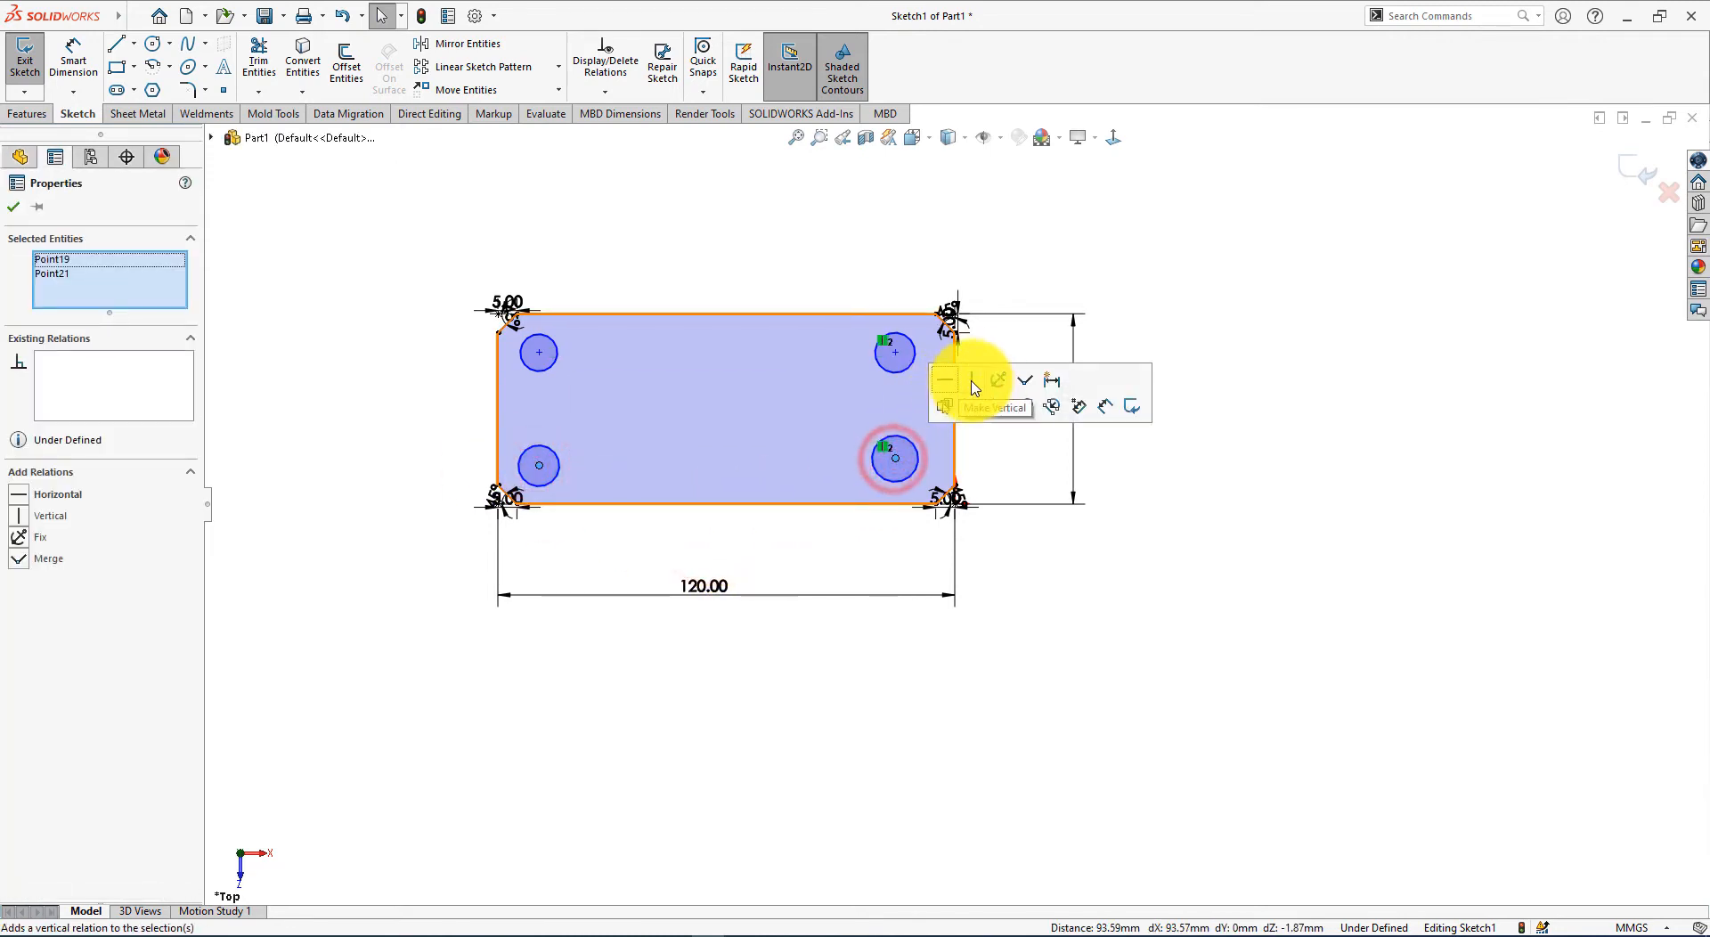
pyautogui.click(941, 383)
pyautogui.click(1050, 570)
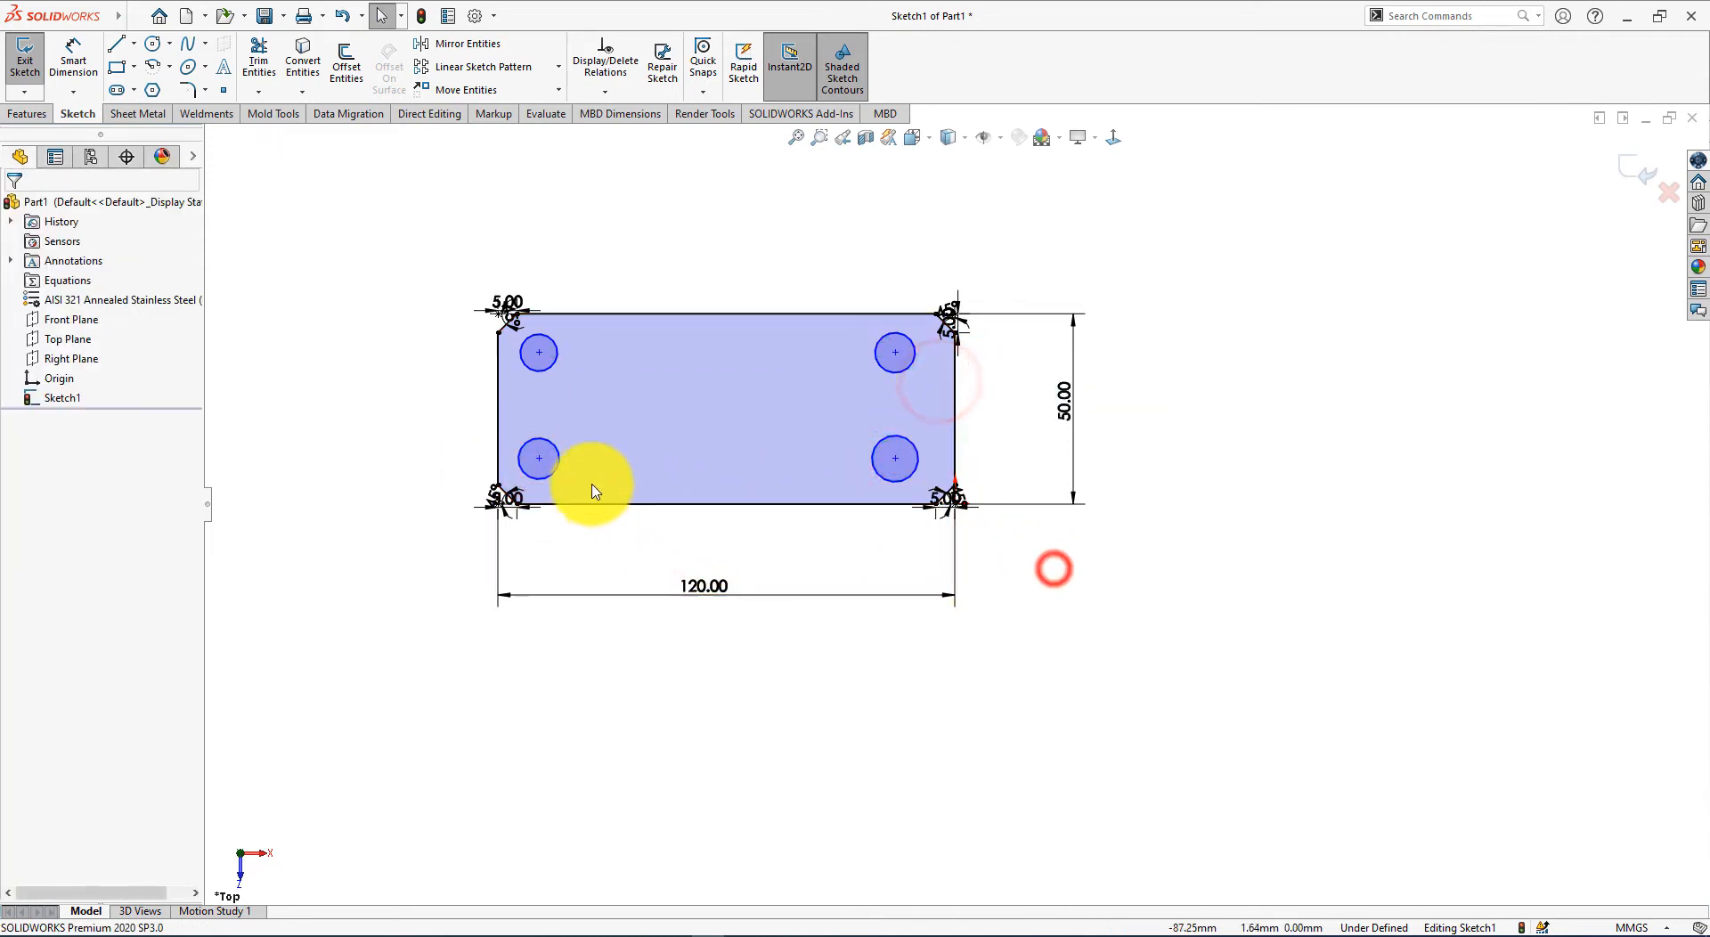
pyautogui.click(538, 458)
pyautogui.keyDown('ctrl'); pyautogui.click(540, 353); pyautogui.keyUp('ctrl')
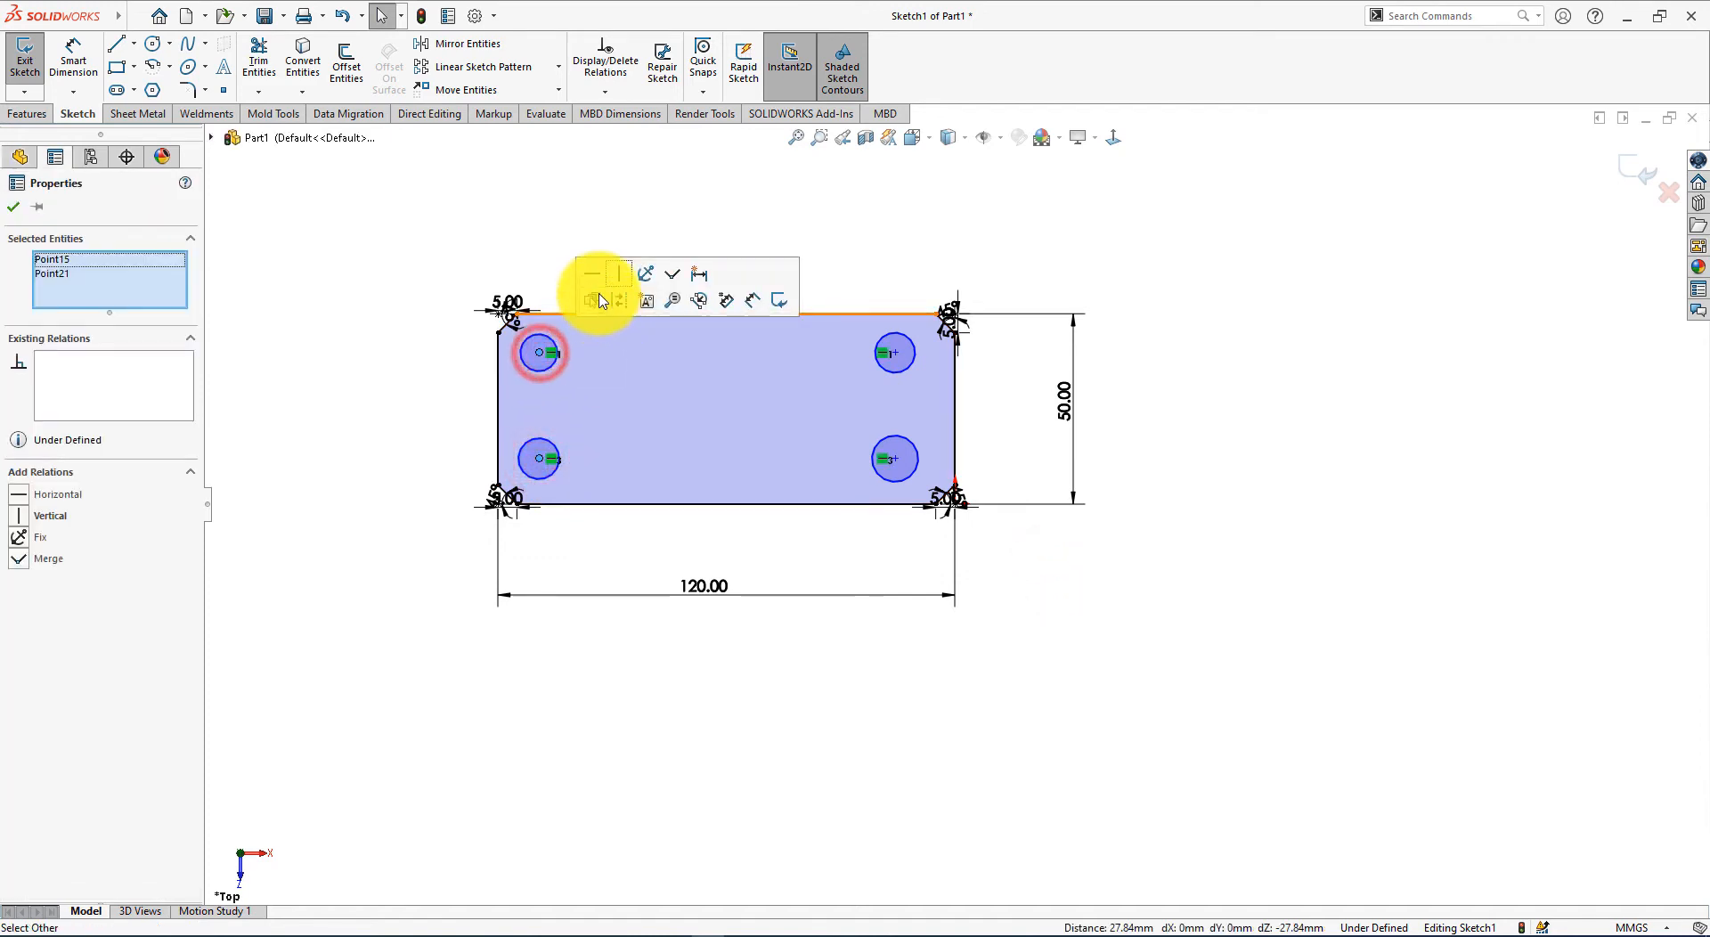
pyautogui.click(620, 276)
pyautogui.click(842, 213)
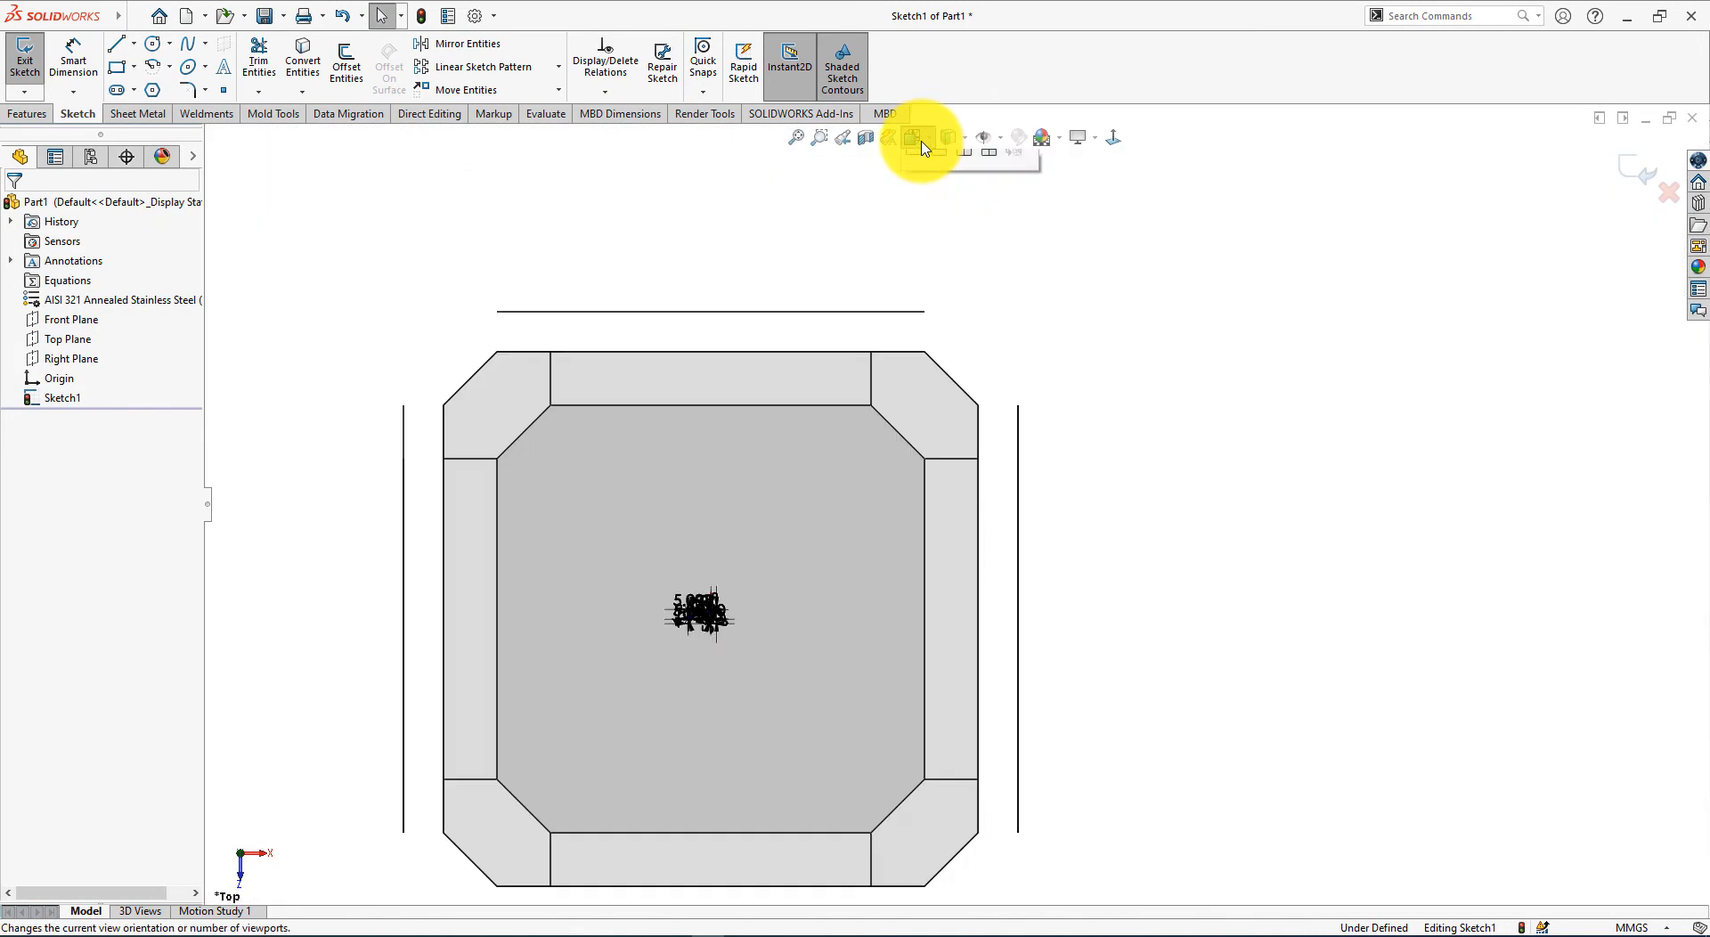
# Step: Turn on the display of sketch relations for the plate sketch
pyautogui.moveTo(994, 145)
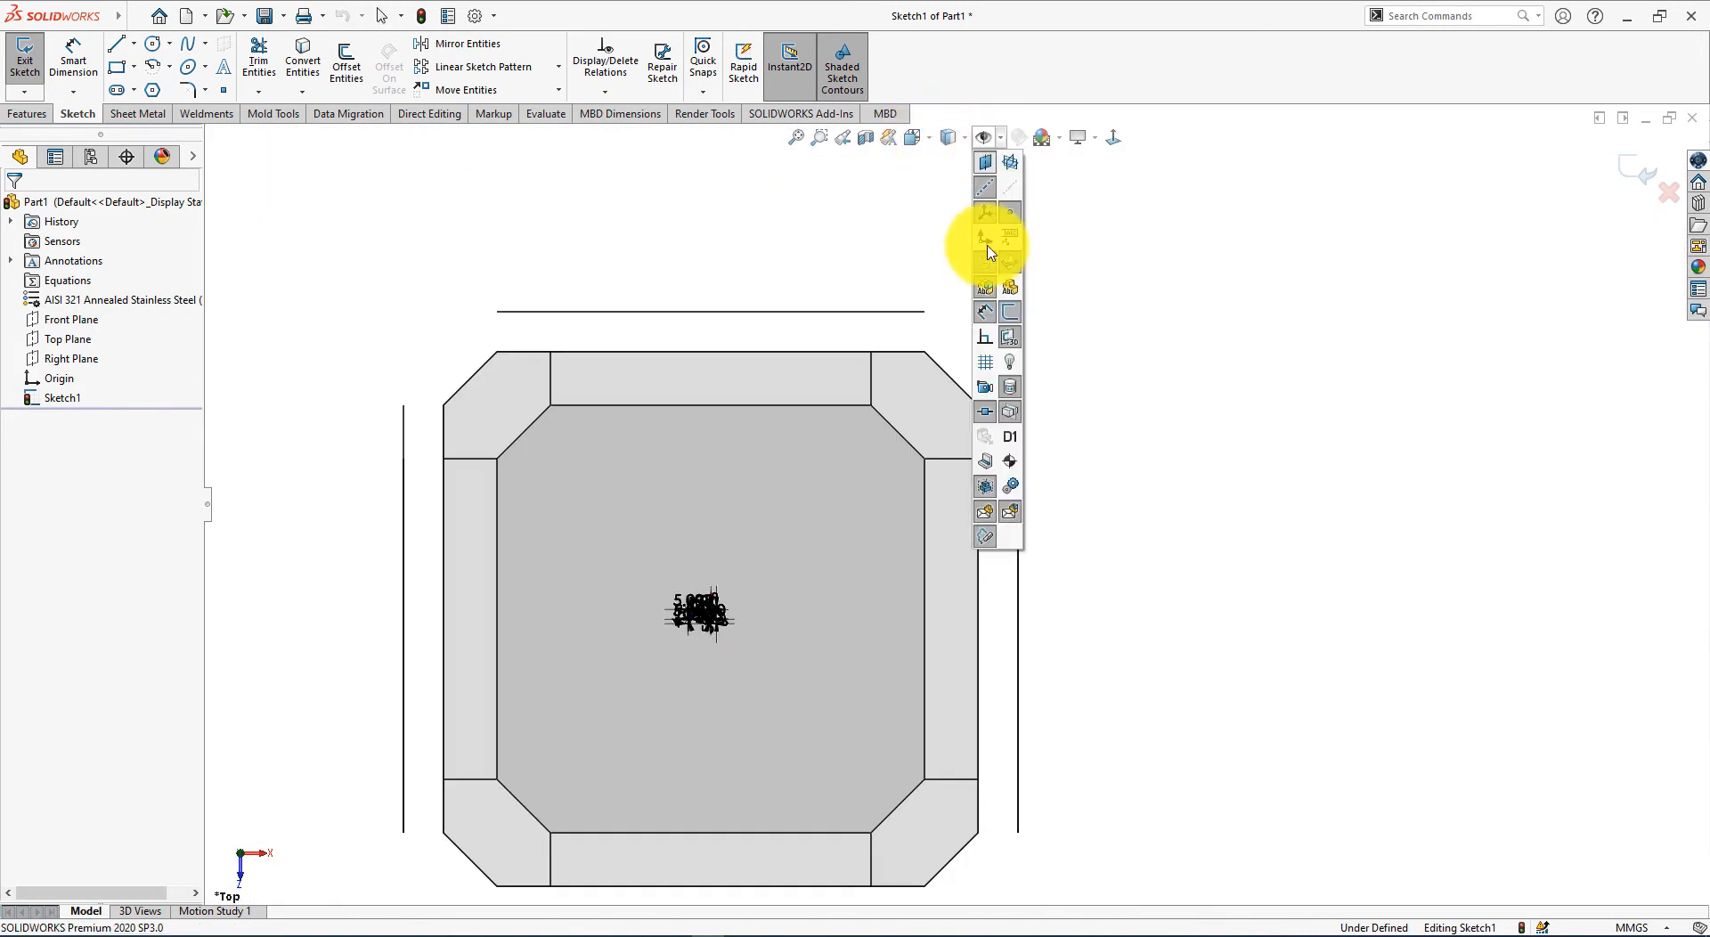
pyautogui.click(985, 337)
pyautogui.click(1115, 583)
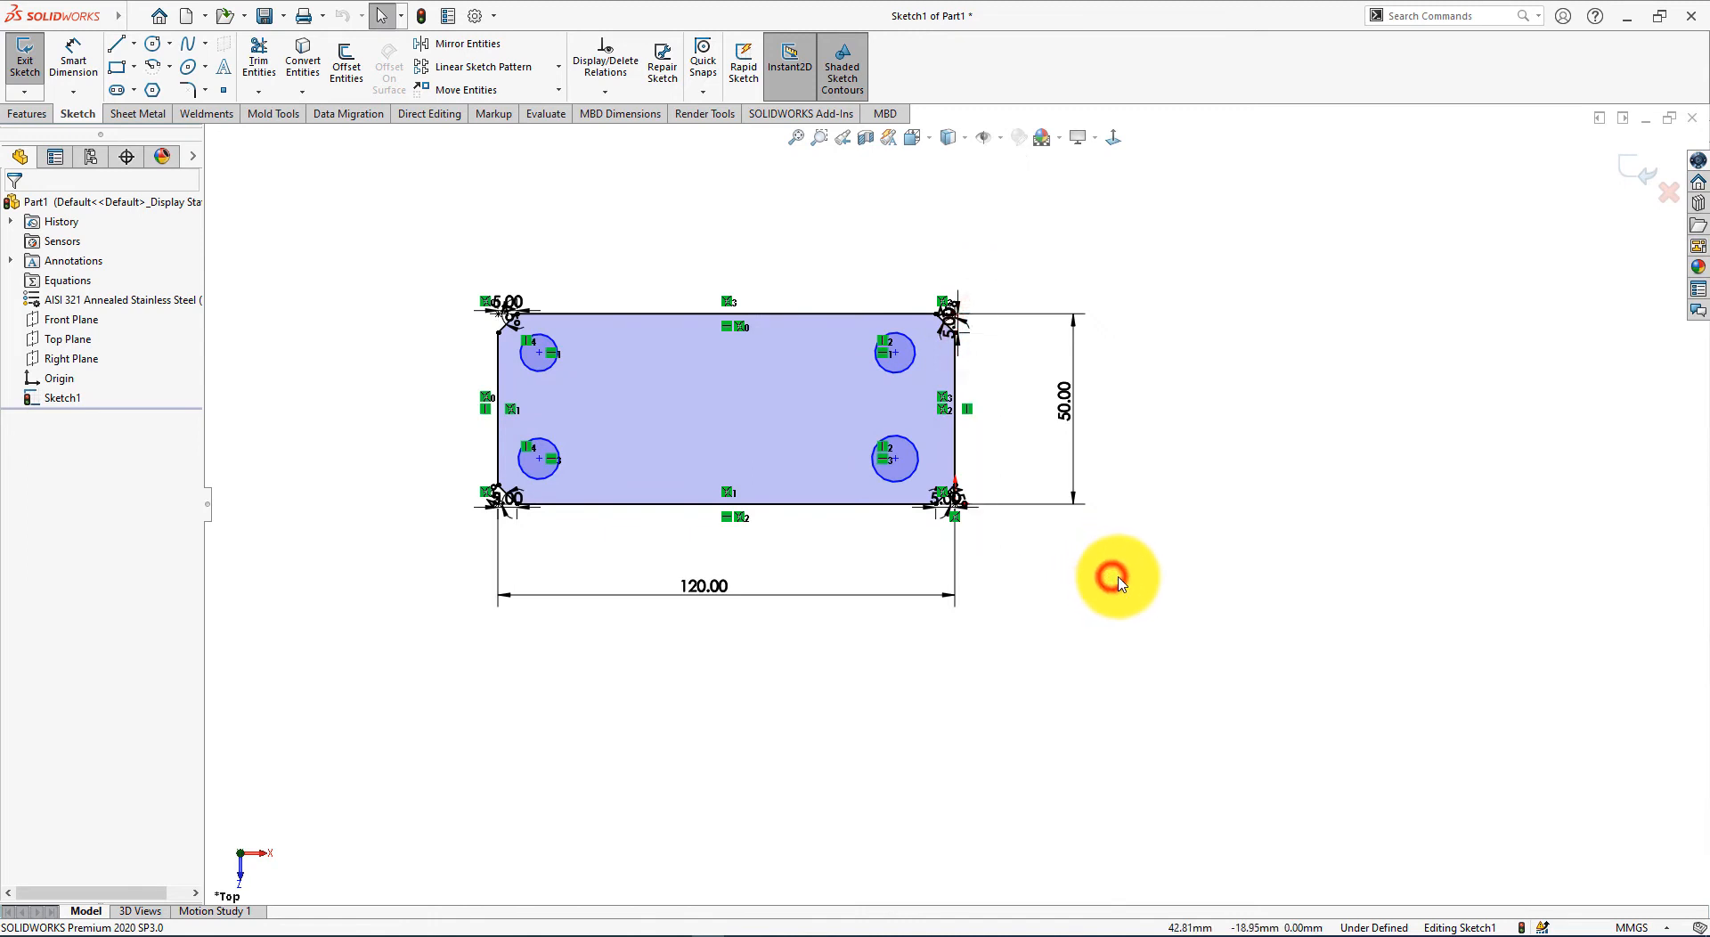
# Step: Add an Equal relation to all four corner circles of the plate
pyautogui.press('z')
pyautogui.scroll(-2, 747, 298)
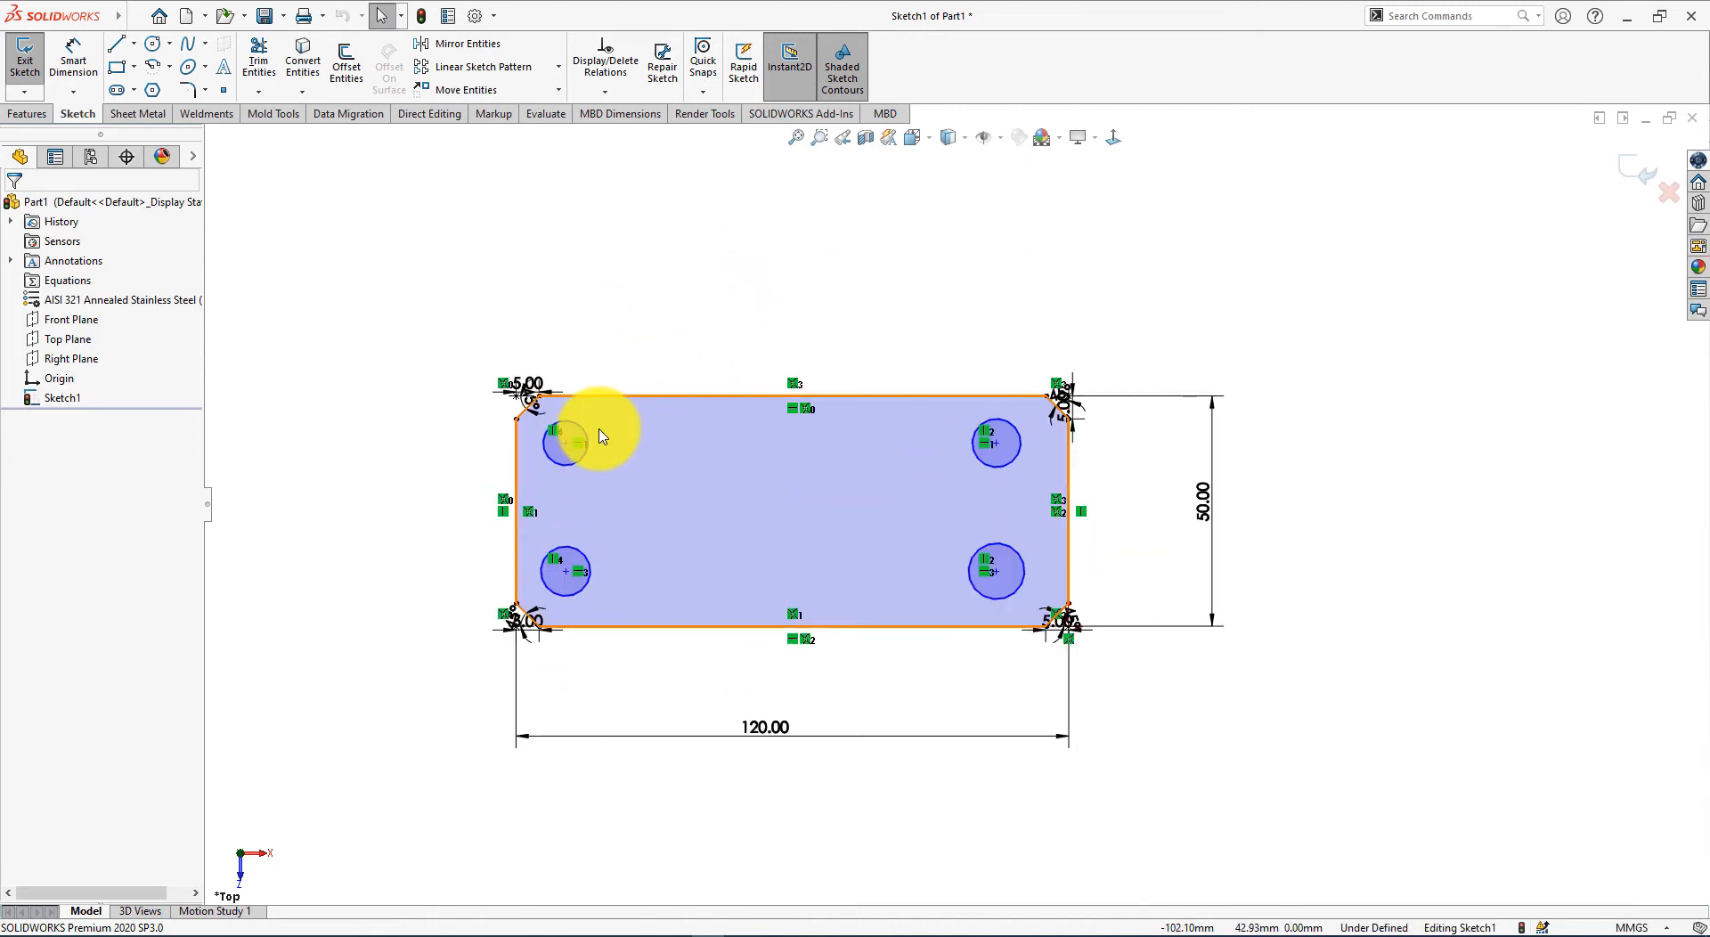
pyautogui.click(584, 440)
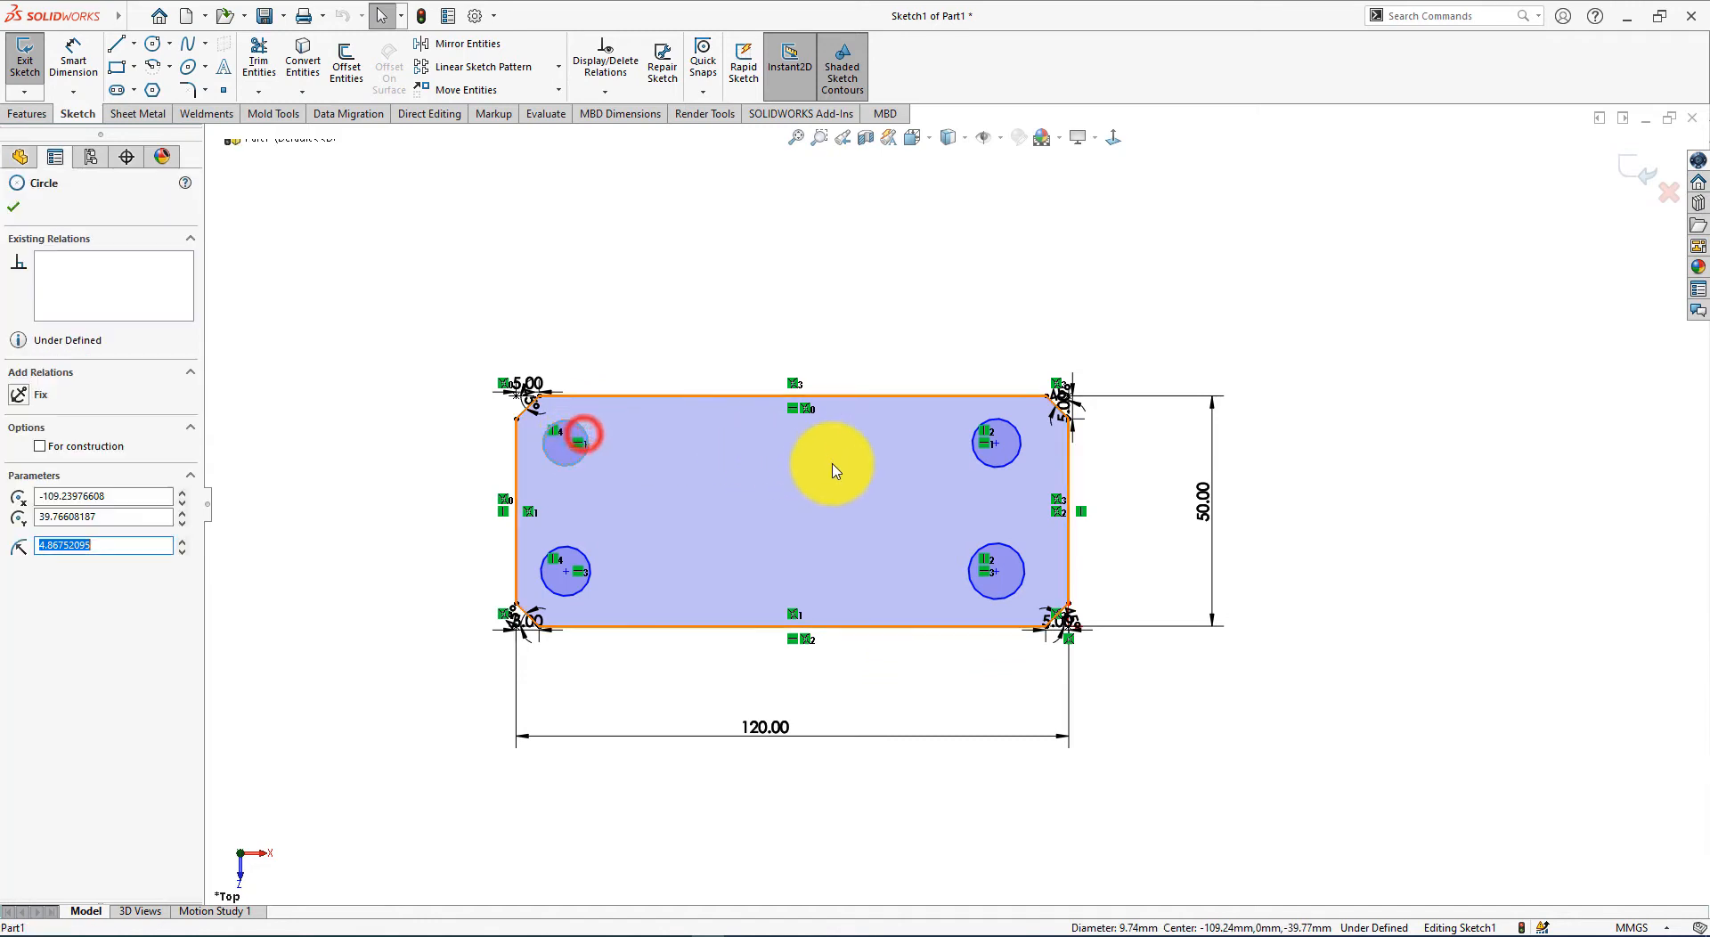
pyautogui.keyDown('ctrl'); pyautogui.click(1005, 468); pyautogui.keyUp('ctrl')
pyautogui.keyDown('ctrl'); pyautogui.click(1015, 556); pyautogui.keyUp('ctrl')
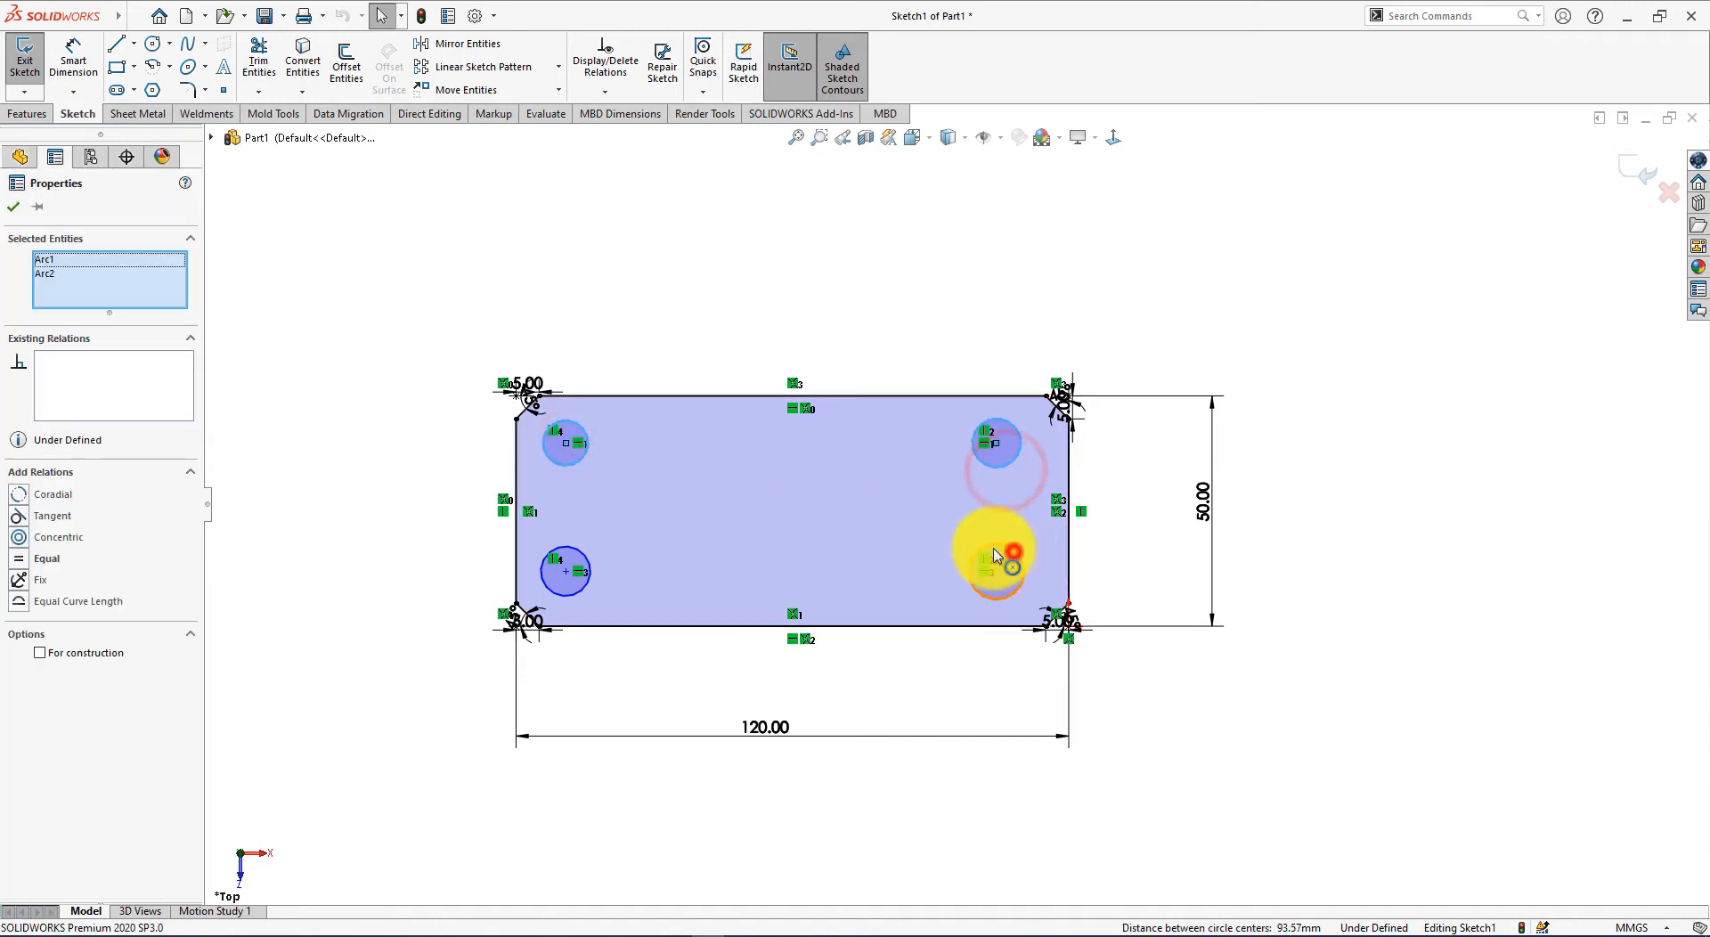
pyautogui.keyDown('ctrl'); pyautogui.click(585, 557); pyautogui.keyUp('ctrl')
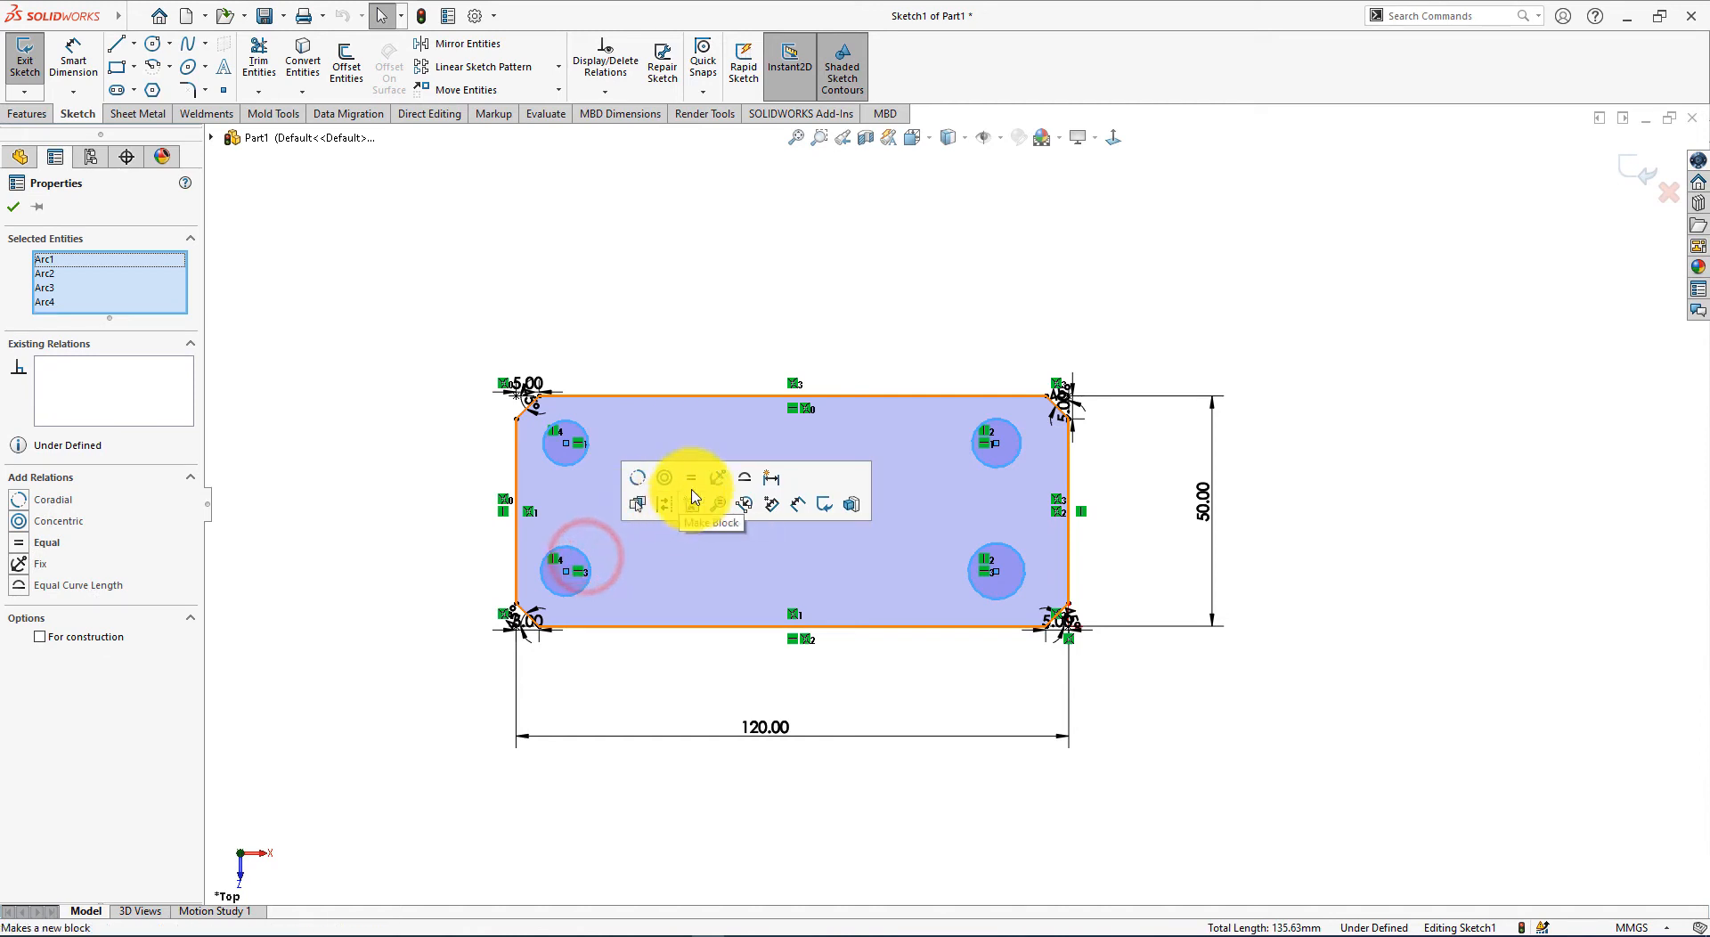
pyautogui.click(692, 479)
pyautogui.click(686, 280)
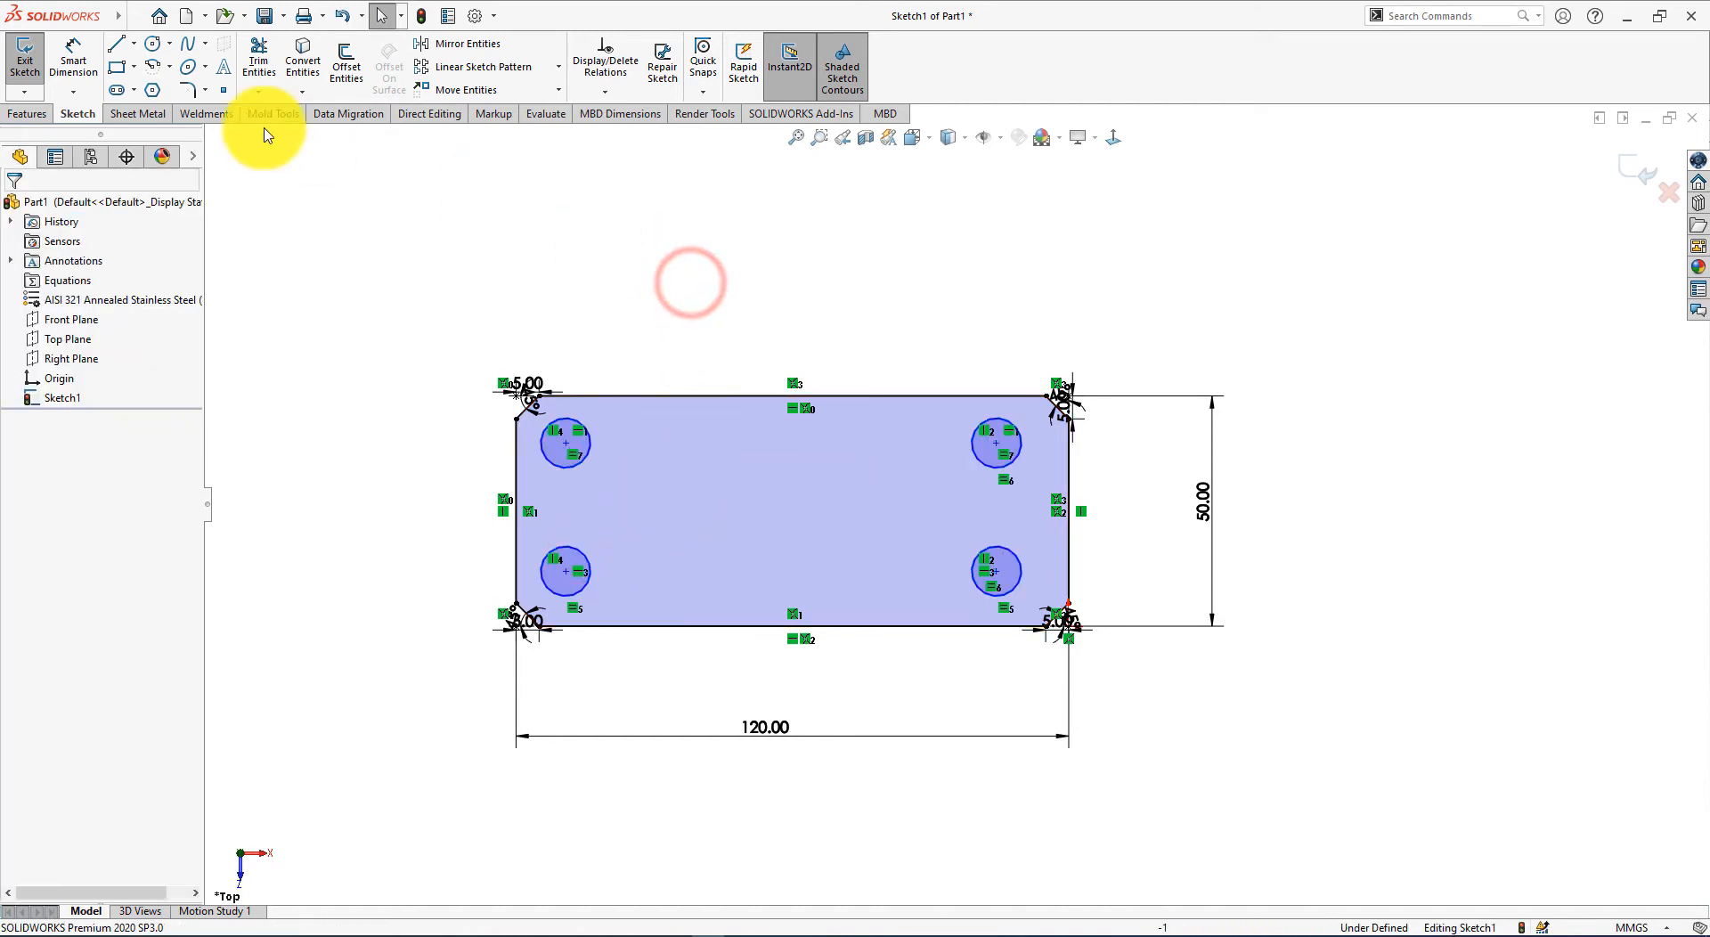
# Step: Dimension the upper-left circle's diameter to 10 mm, consulting the reference drawing for the hole size
pyautogui.click(73, 54)
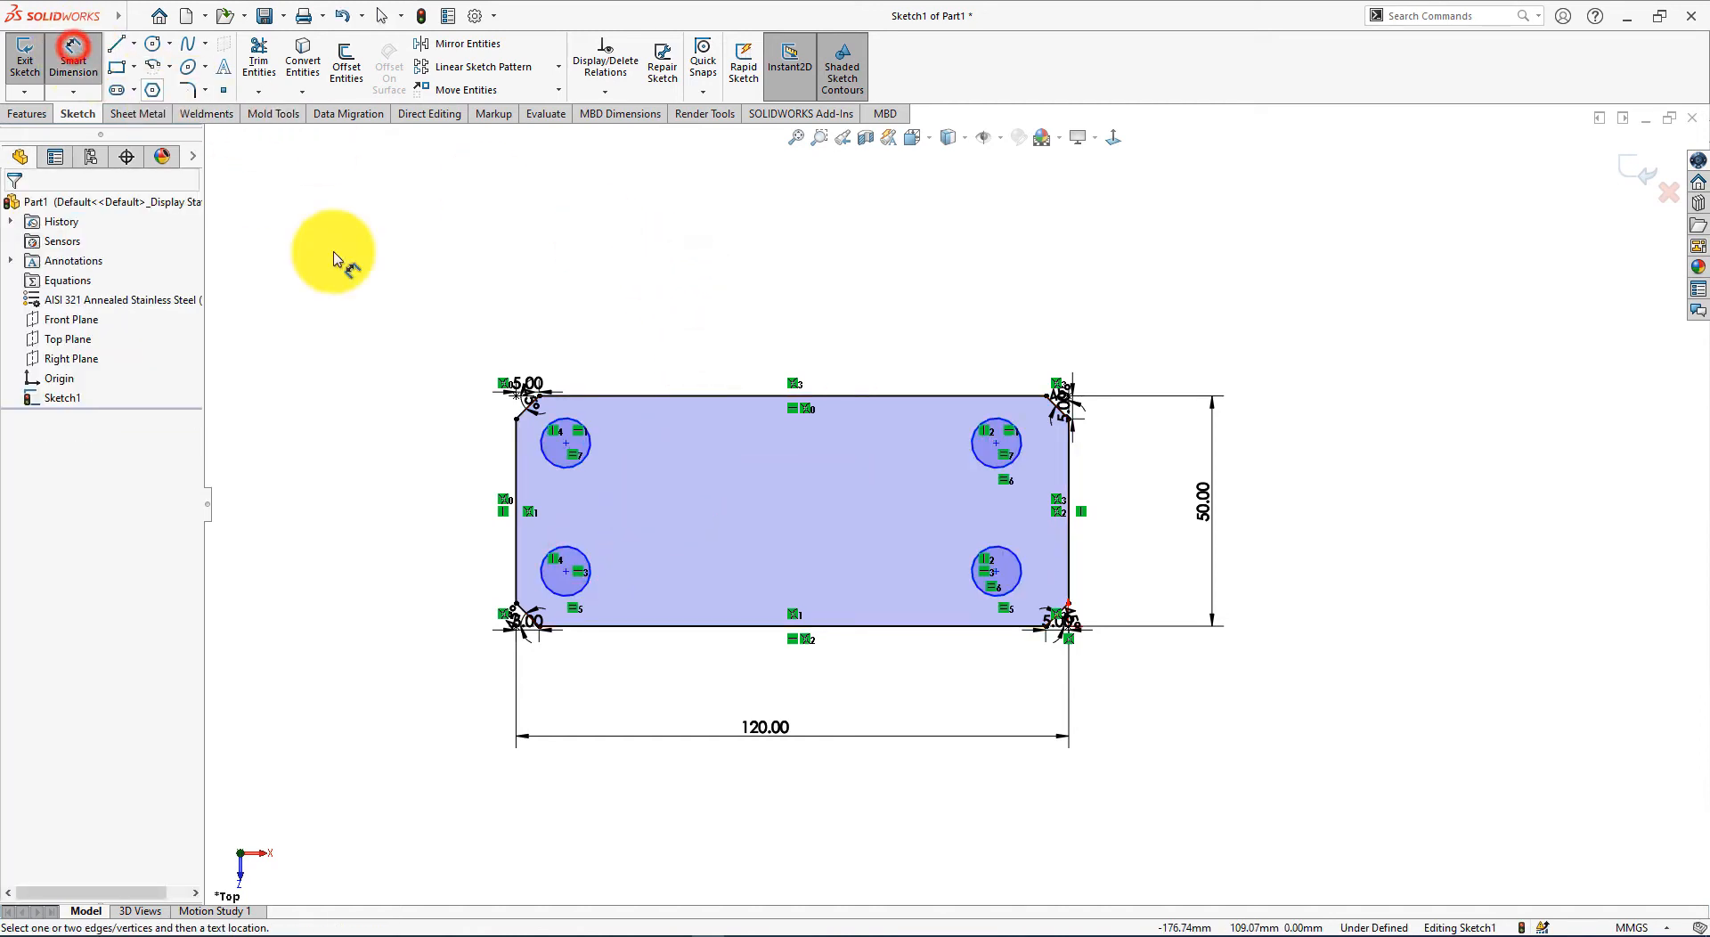
pyautogui.click(539, 458)
pyautogui.click(431, 329)
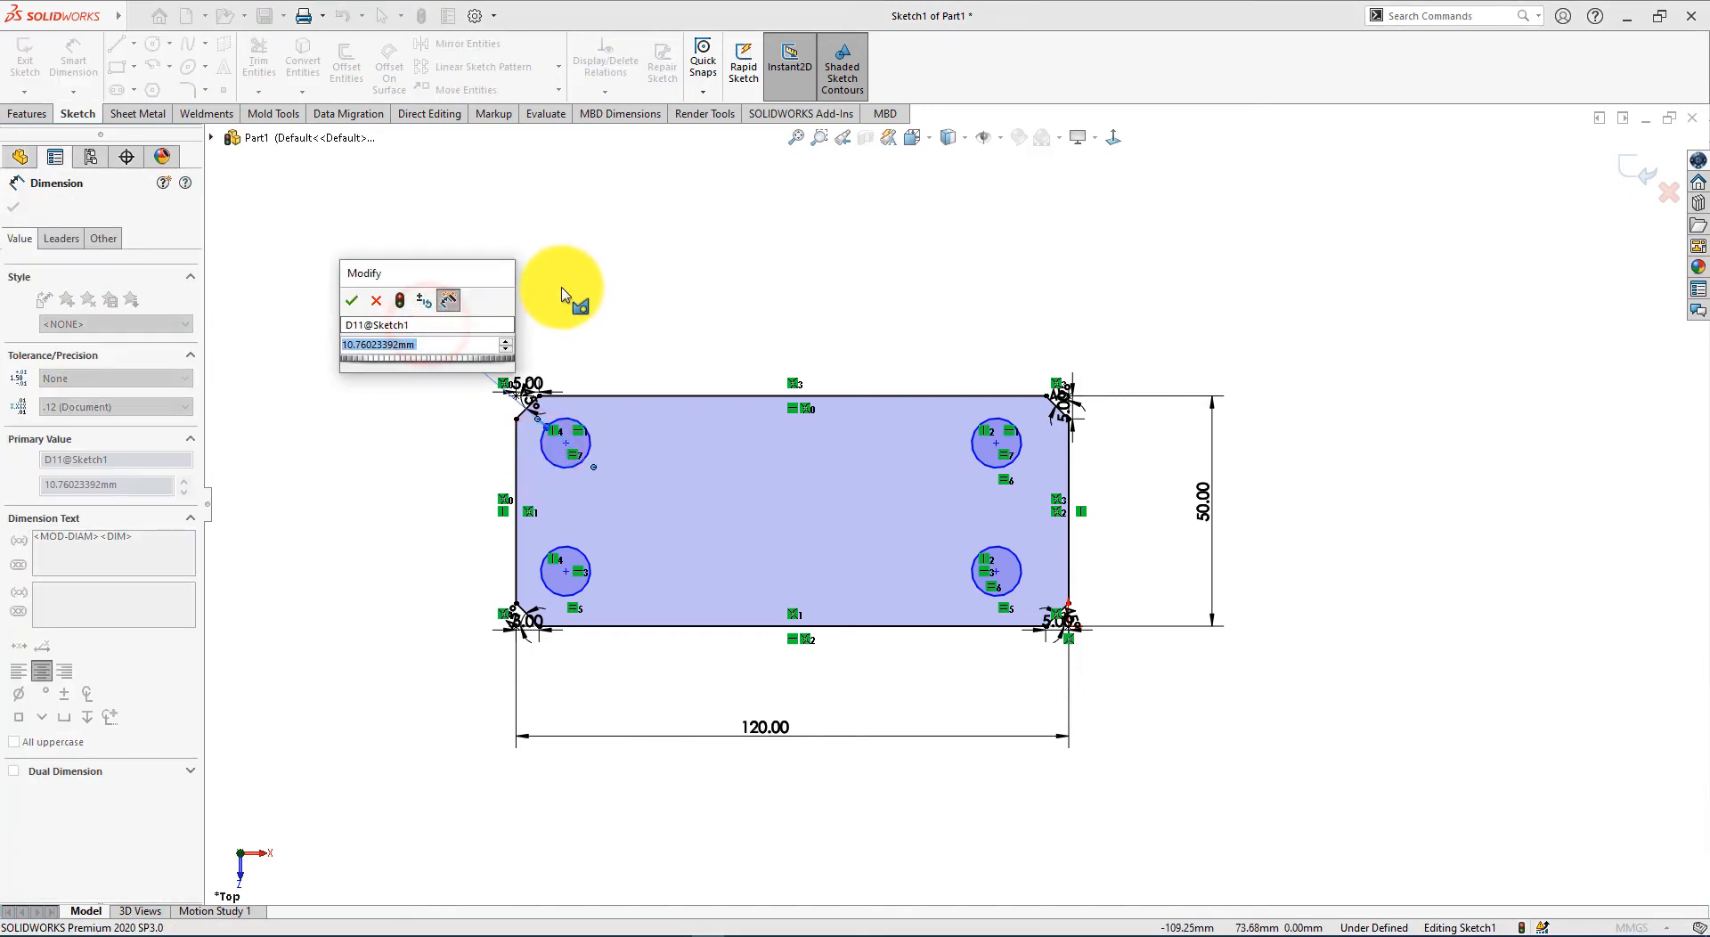
pyautogui.hotkey('alt', 'Tab')
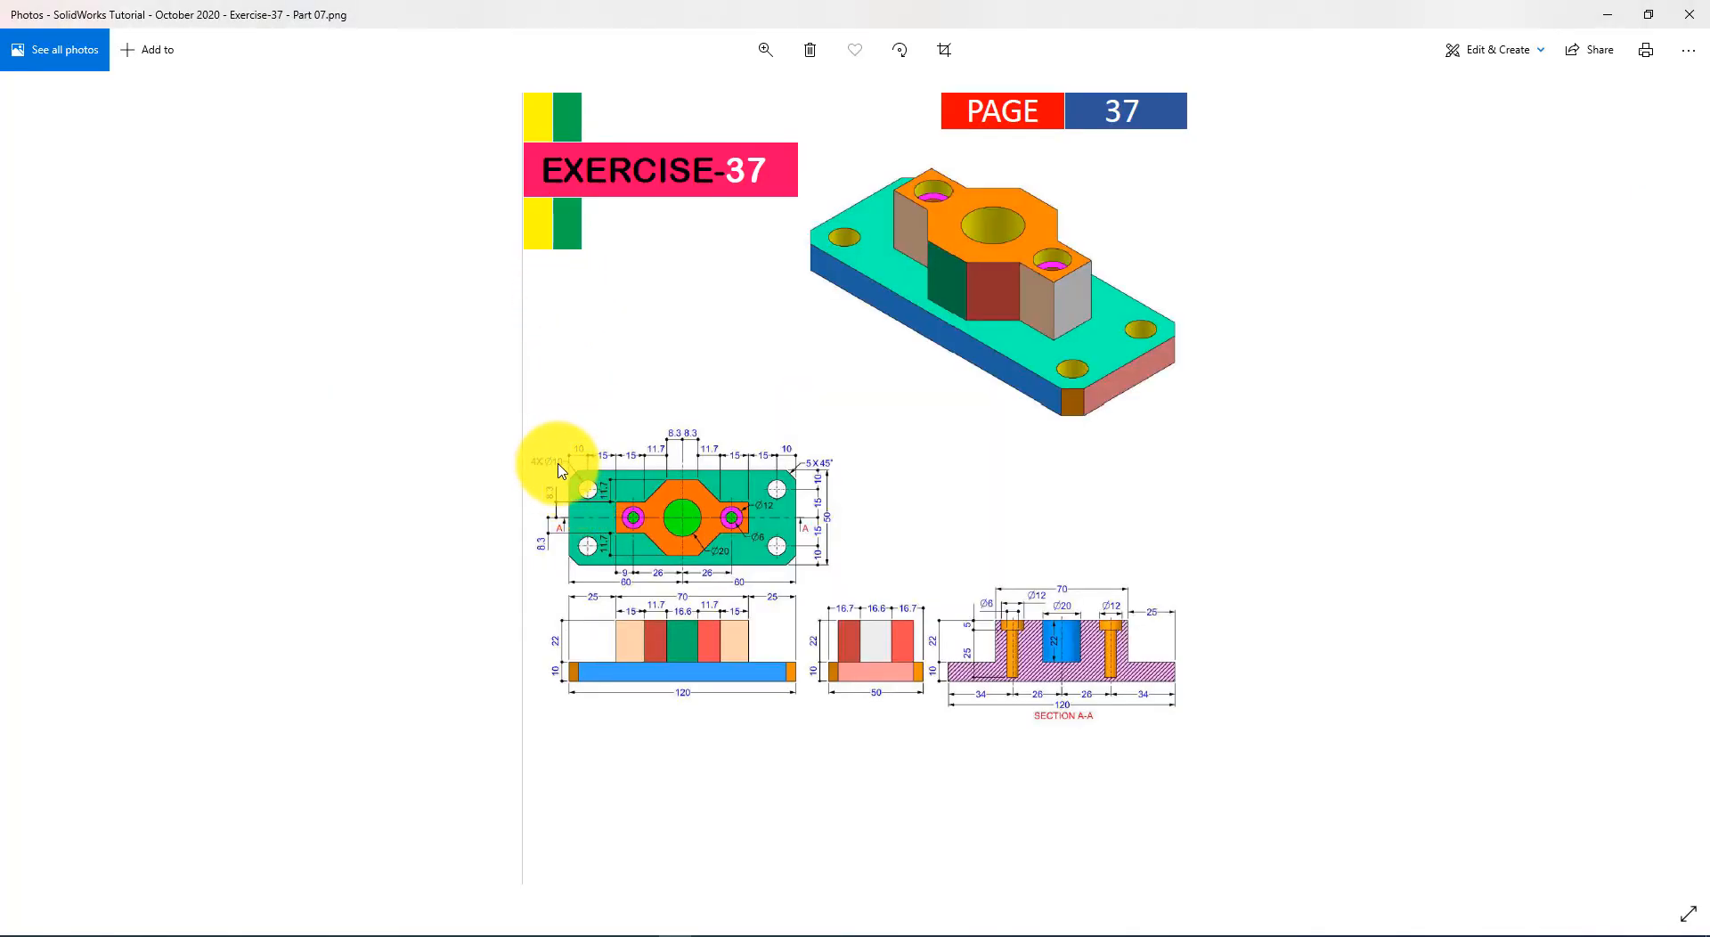
pyautogui.hotkey('alt', 'Tab')
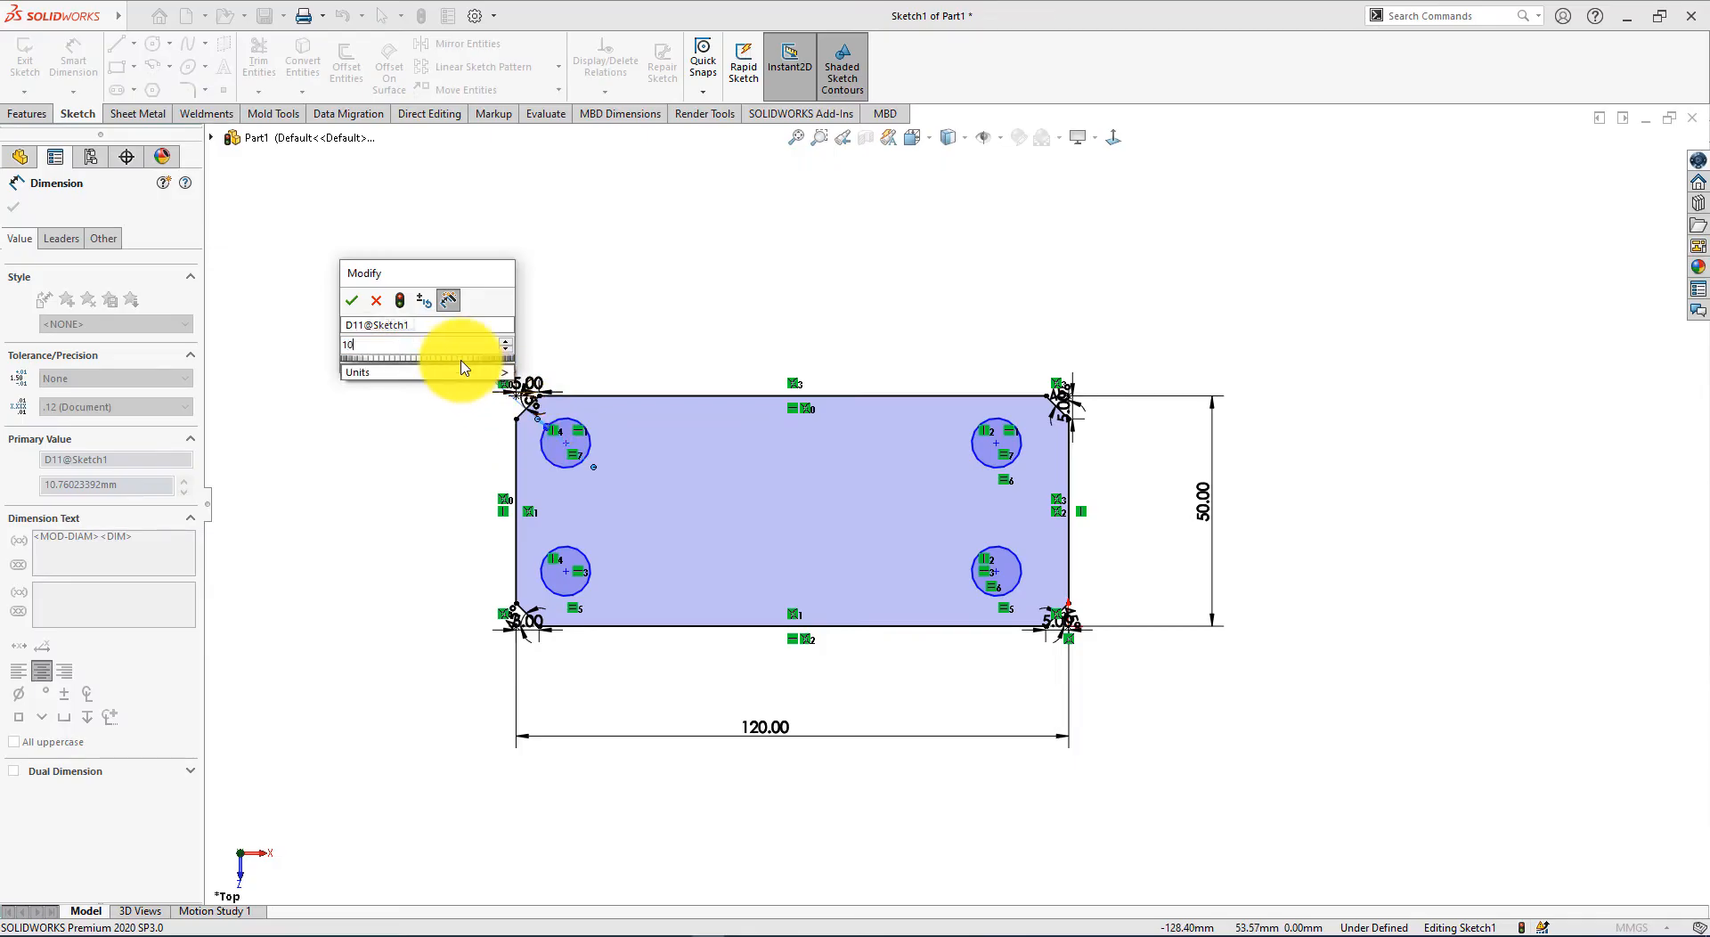
pyautogui.press('Return')
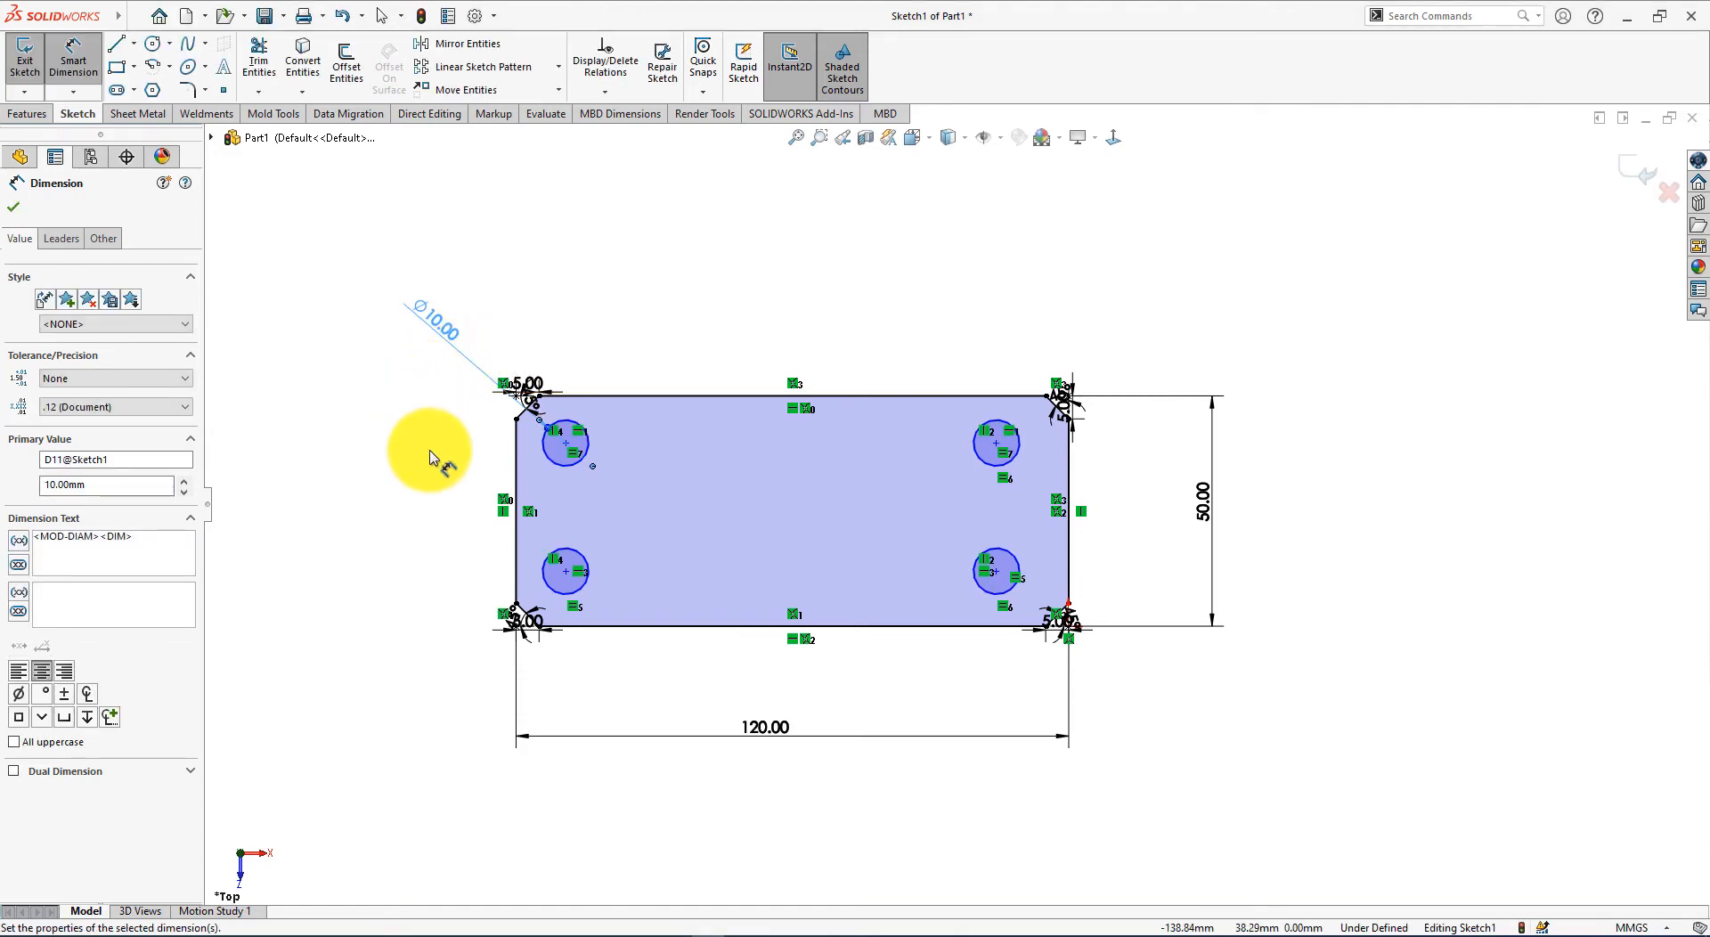
# Step: Check the hole position in the reference drawing and dimension the upper-left circle's centre 10 mm from the plate's left edge
pyautogui.hotkey('alt', 'Tab')
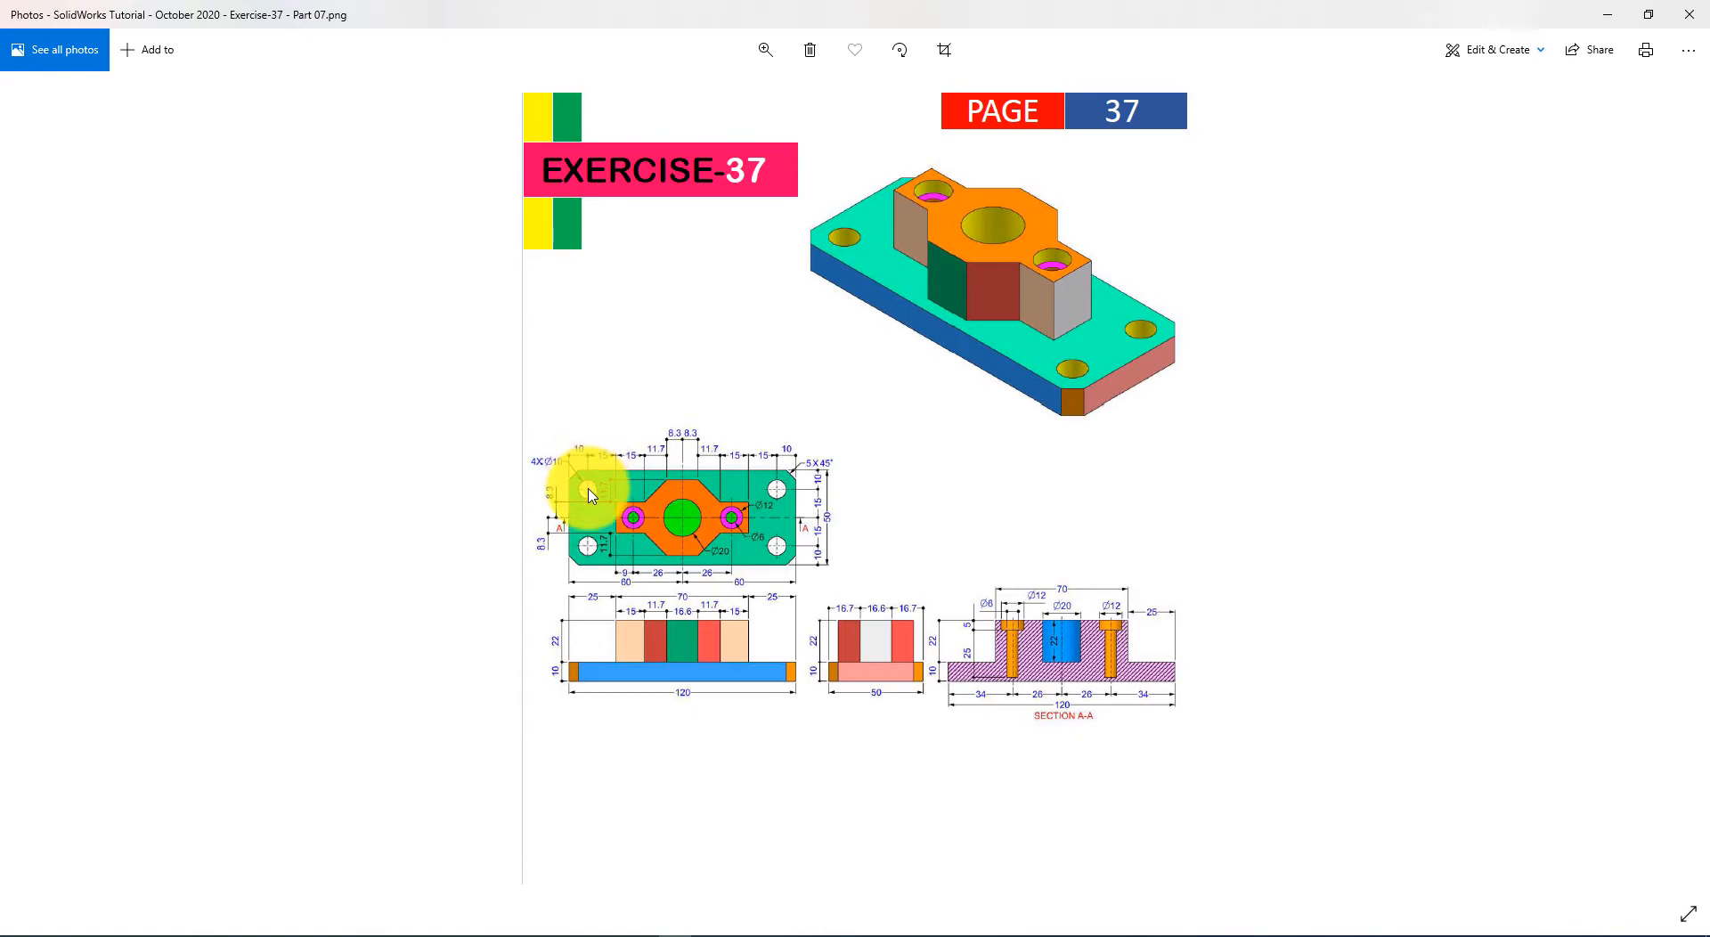
pyautogui.hotkey('alt', 'Tab')
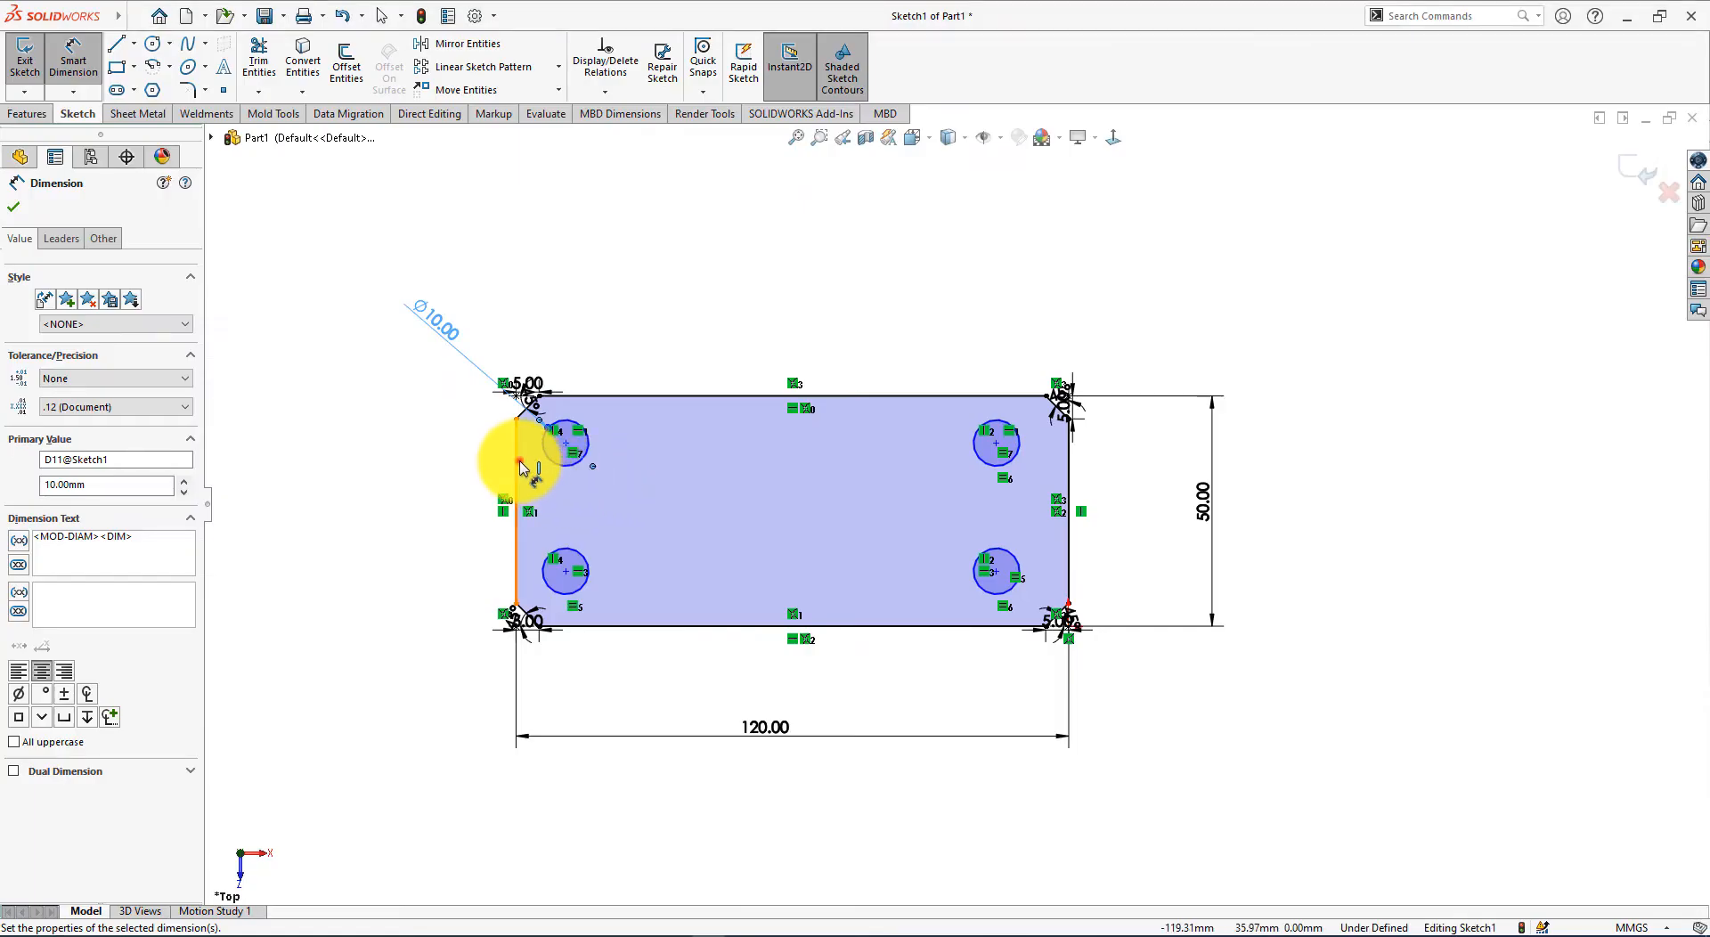
pyautogui.click(519, 463)
pyautogui.click(568, 448)
pyautogui.click(553, 305)
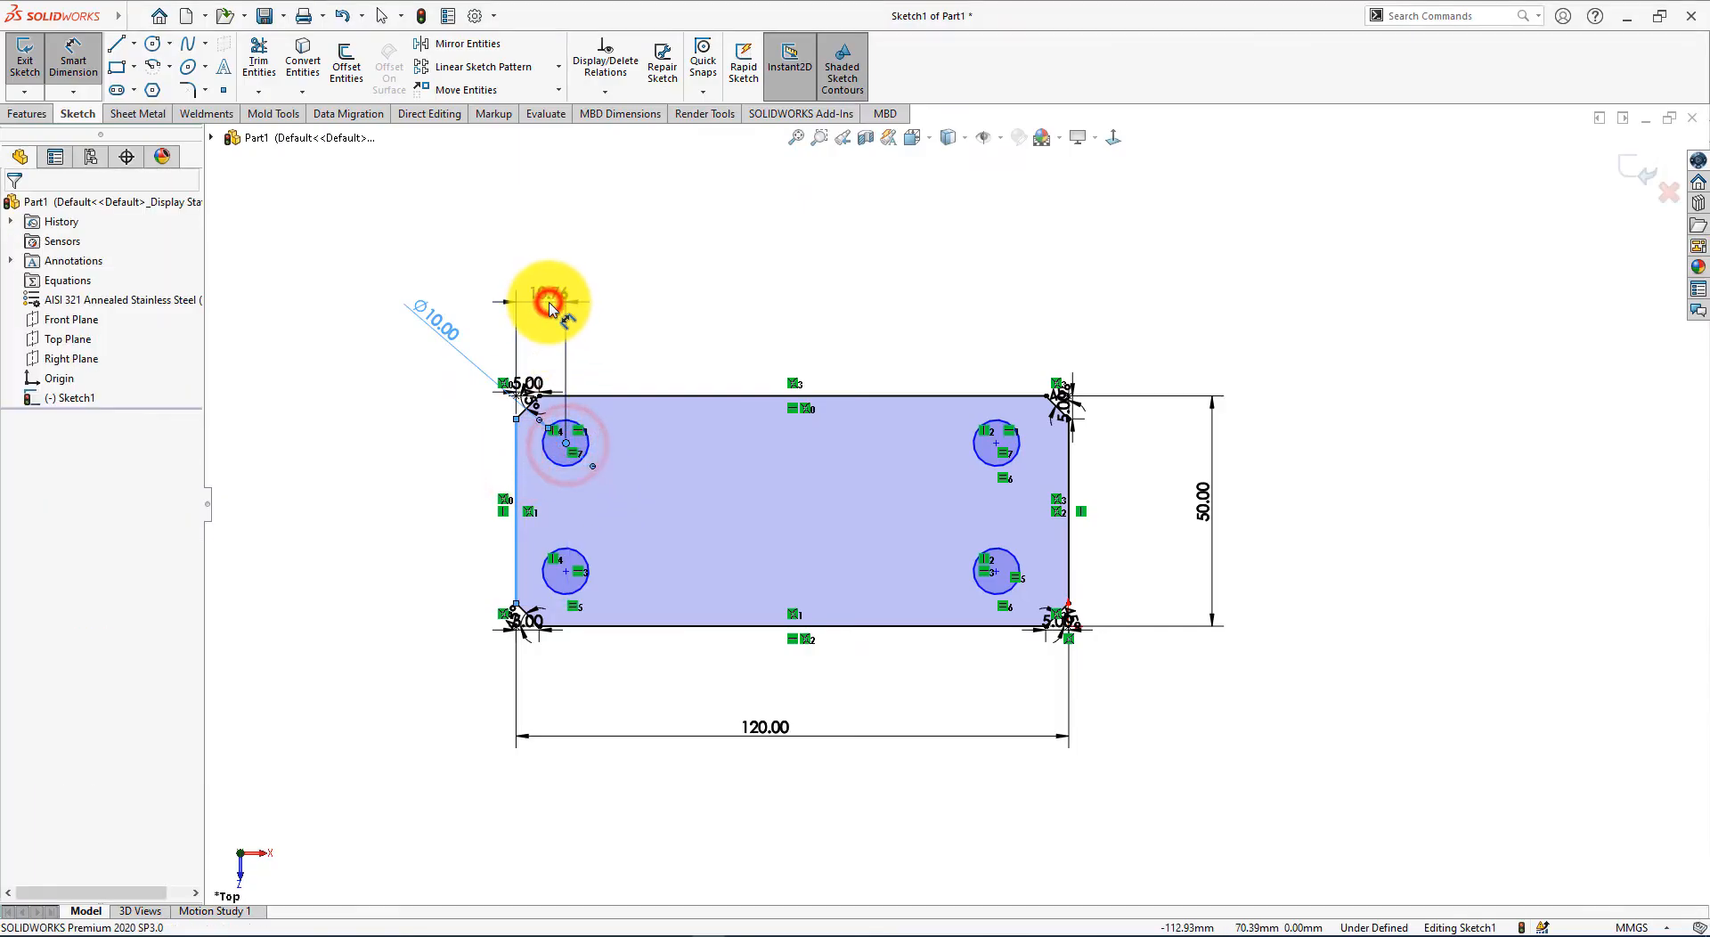
pyautogui.press('Return')
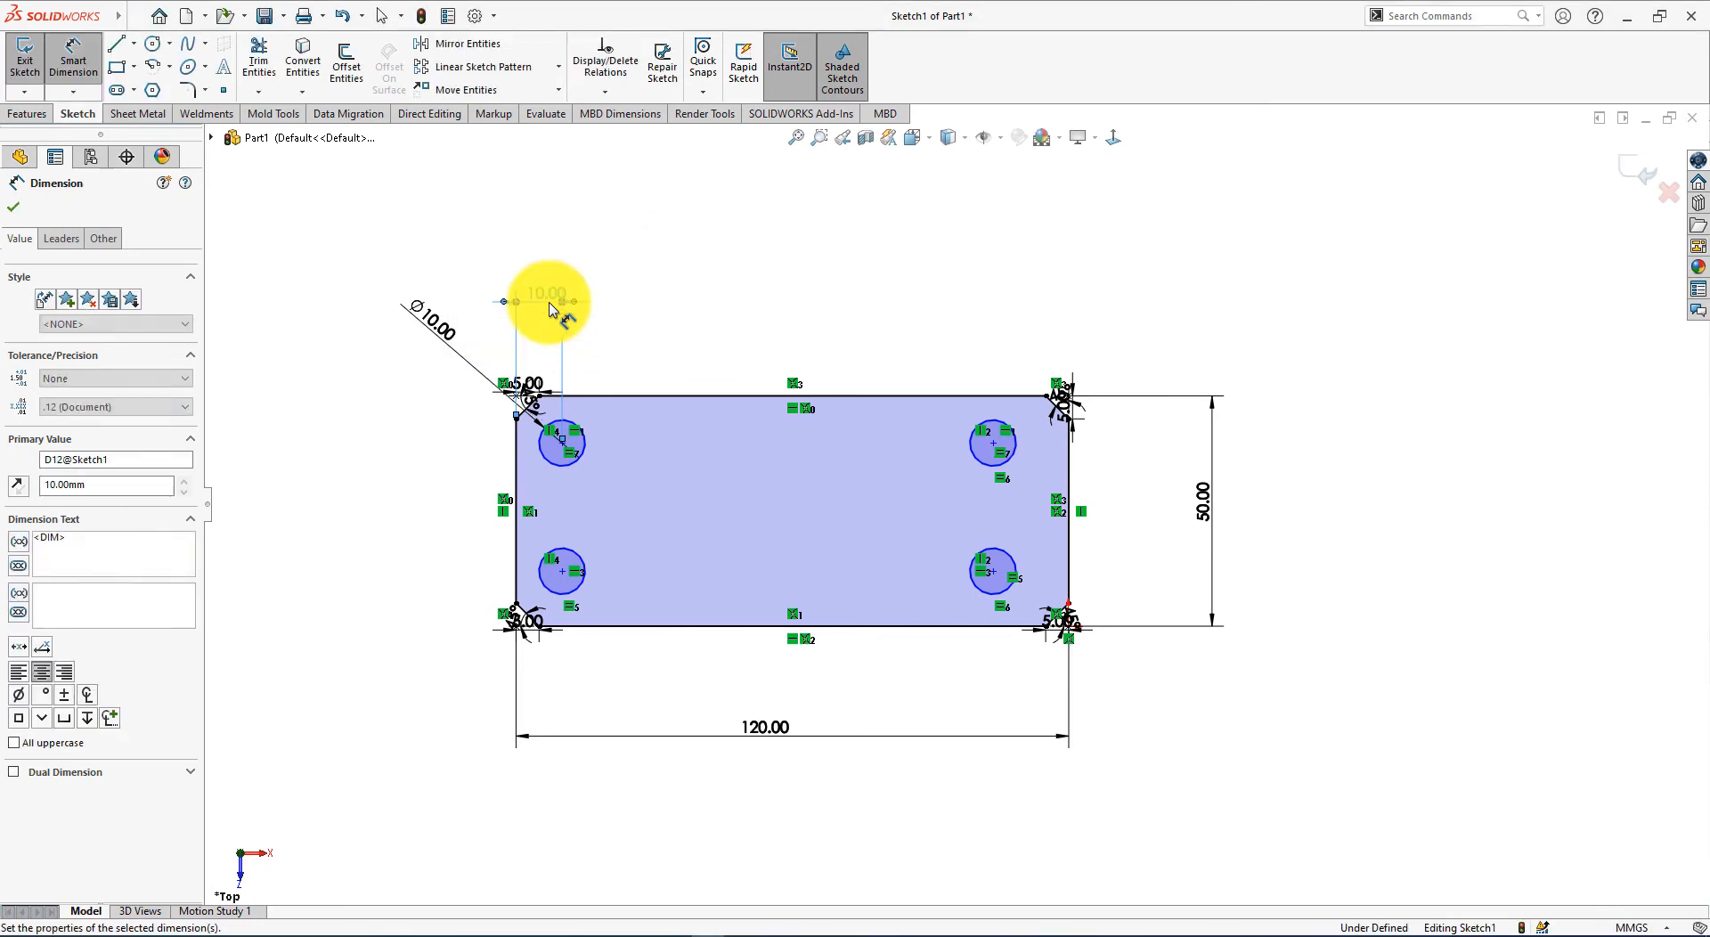
# Step: Consult the reference drawing and dimension the upper-left circle's centre 10 mm from the plate's upper edge
pyautogui.hotkey('alt', 'Tab')
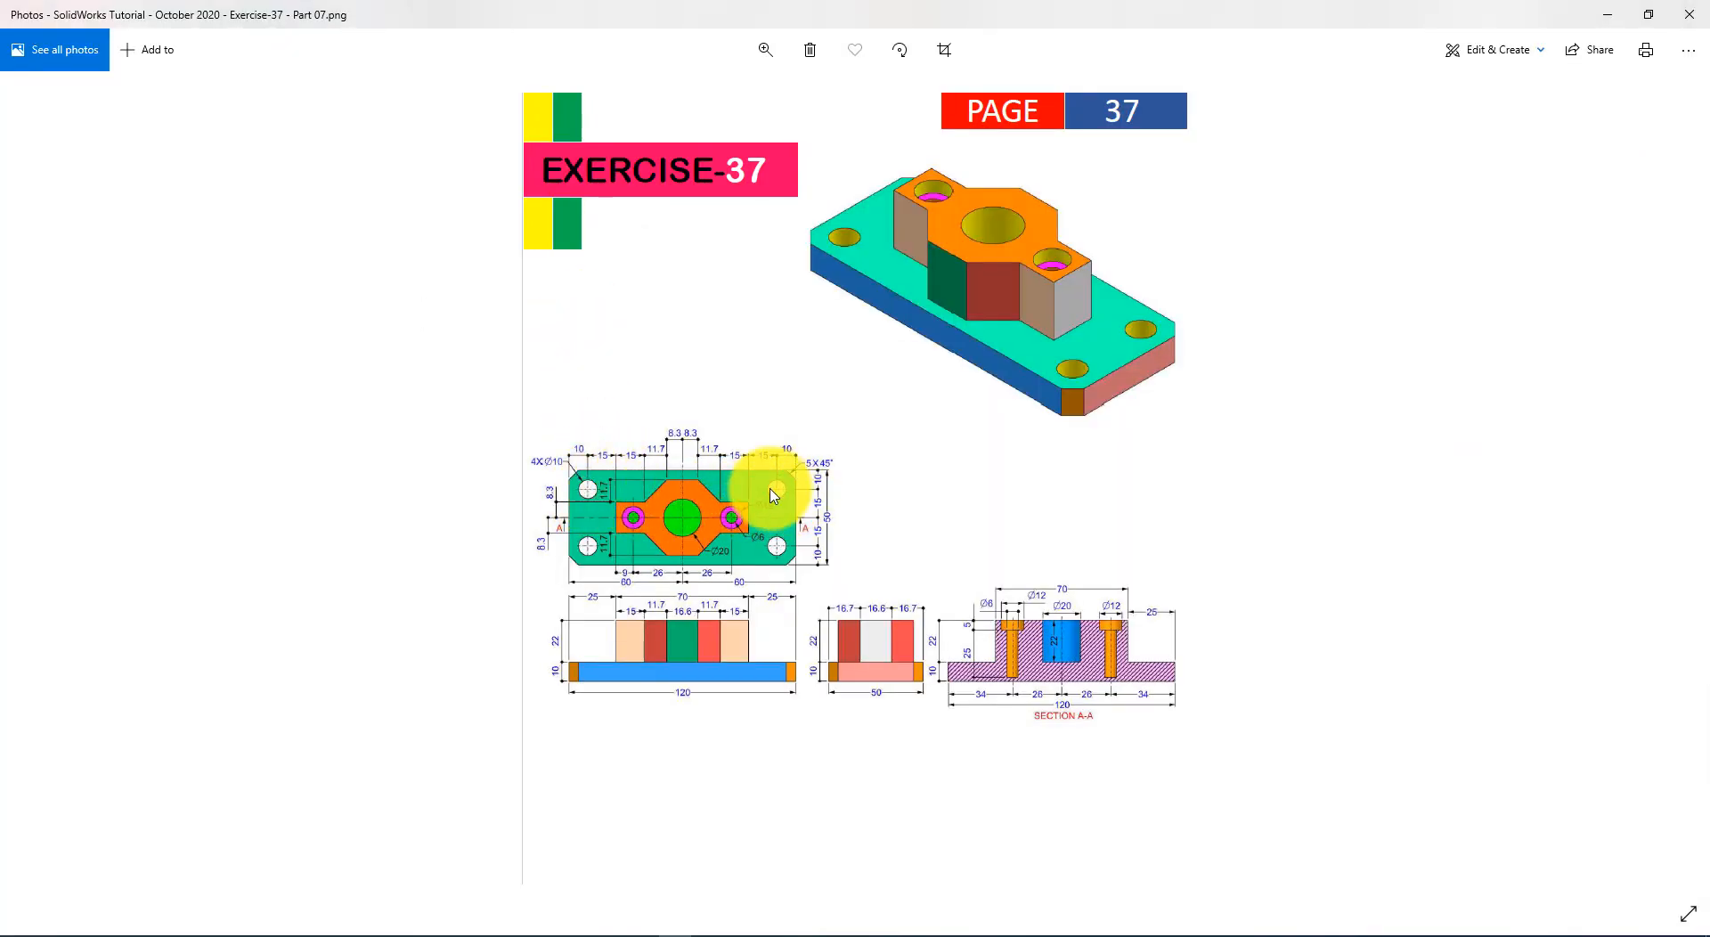
pyautogui.hotkey('alt', 'Tab')
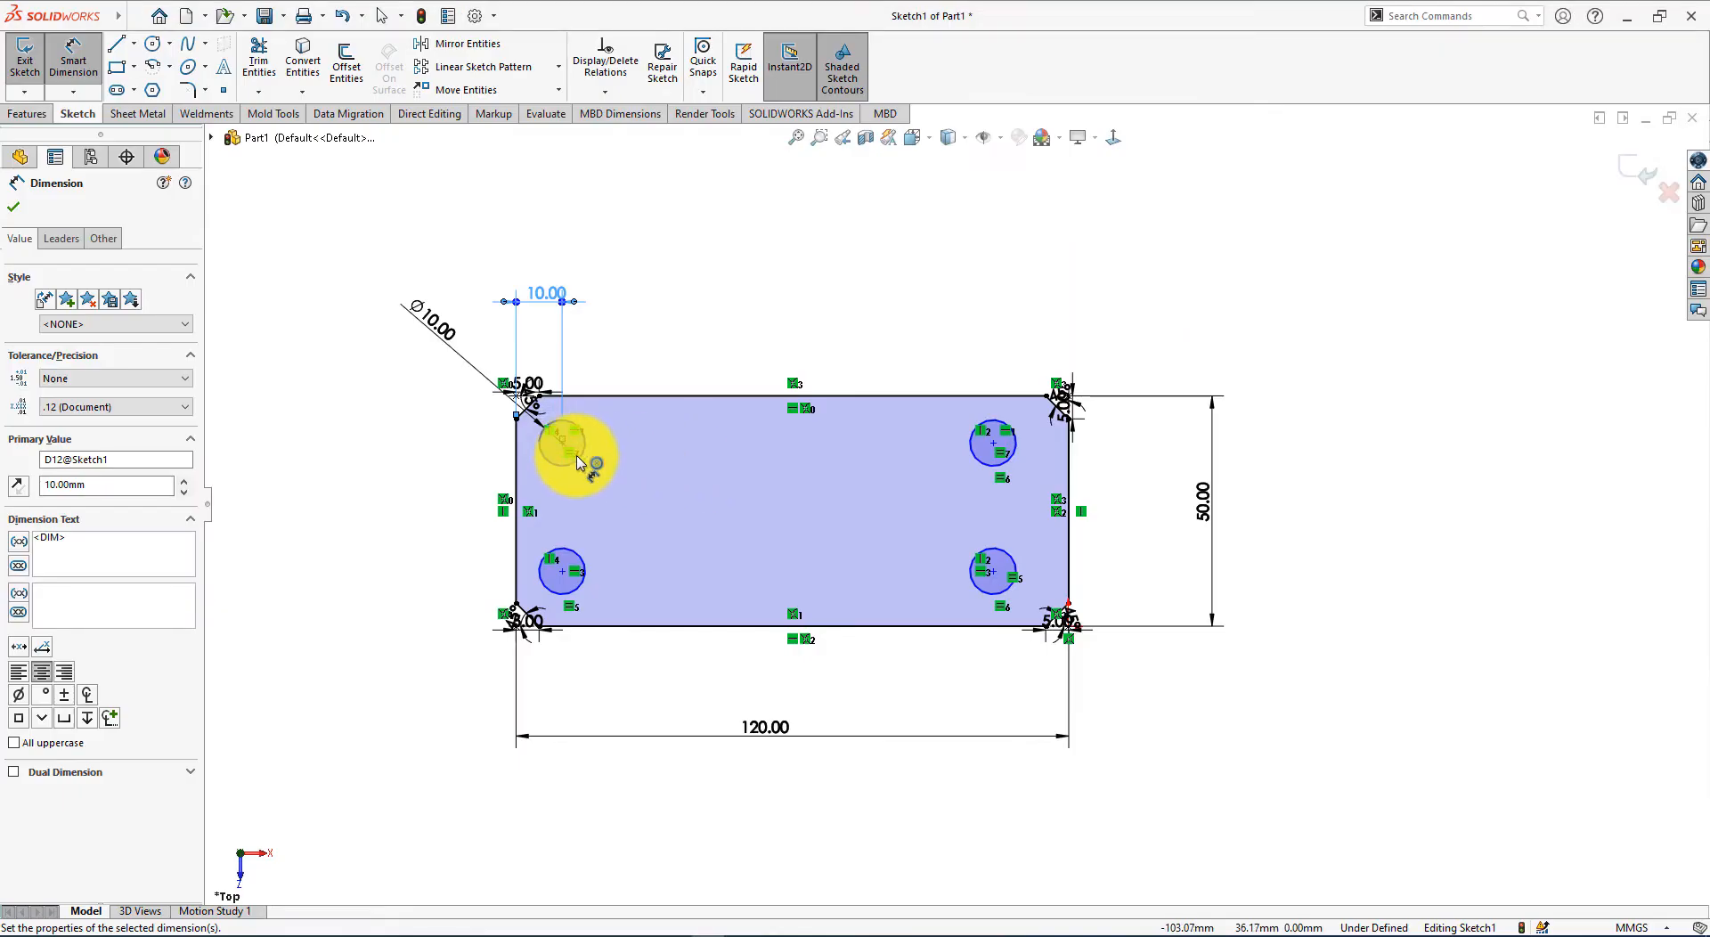
pyautogui.click(590, 397)
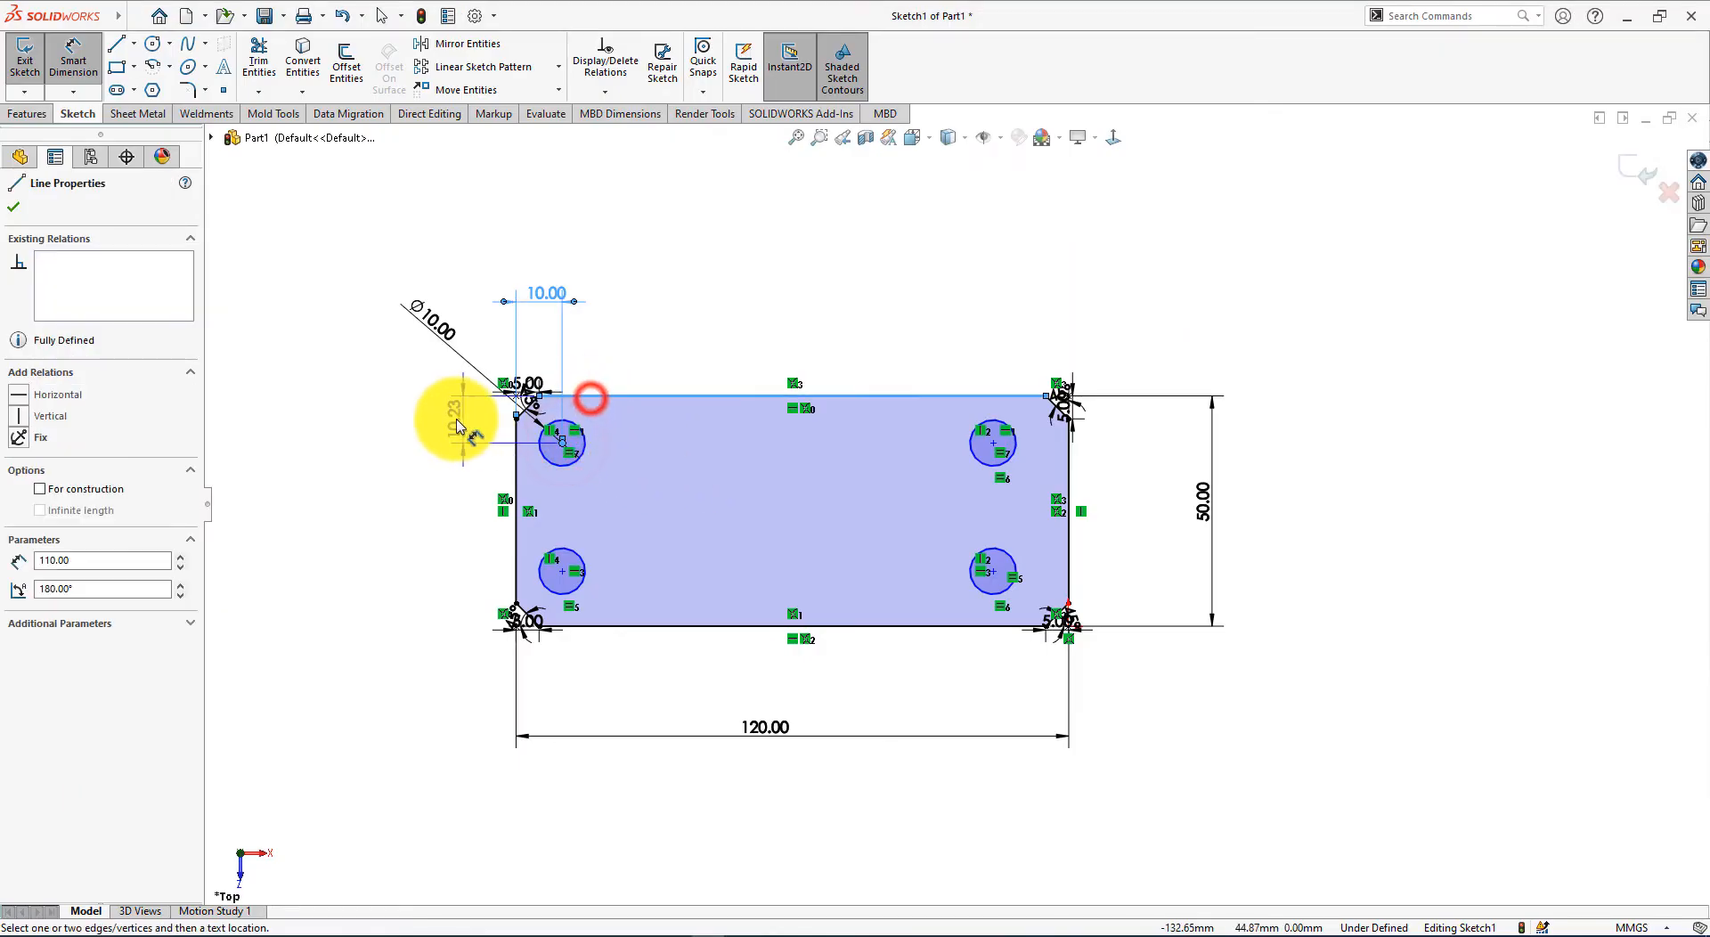
pyautogui.click(442, 421)
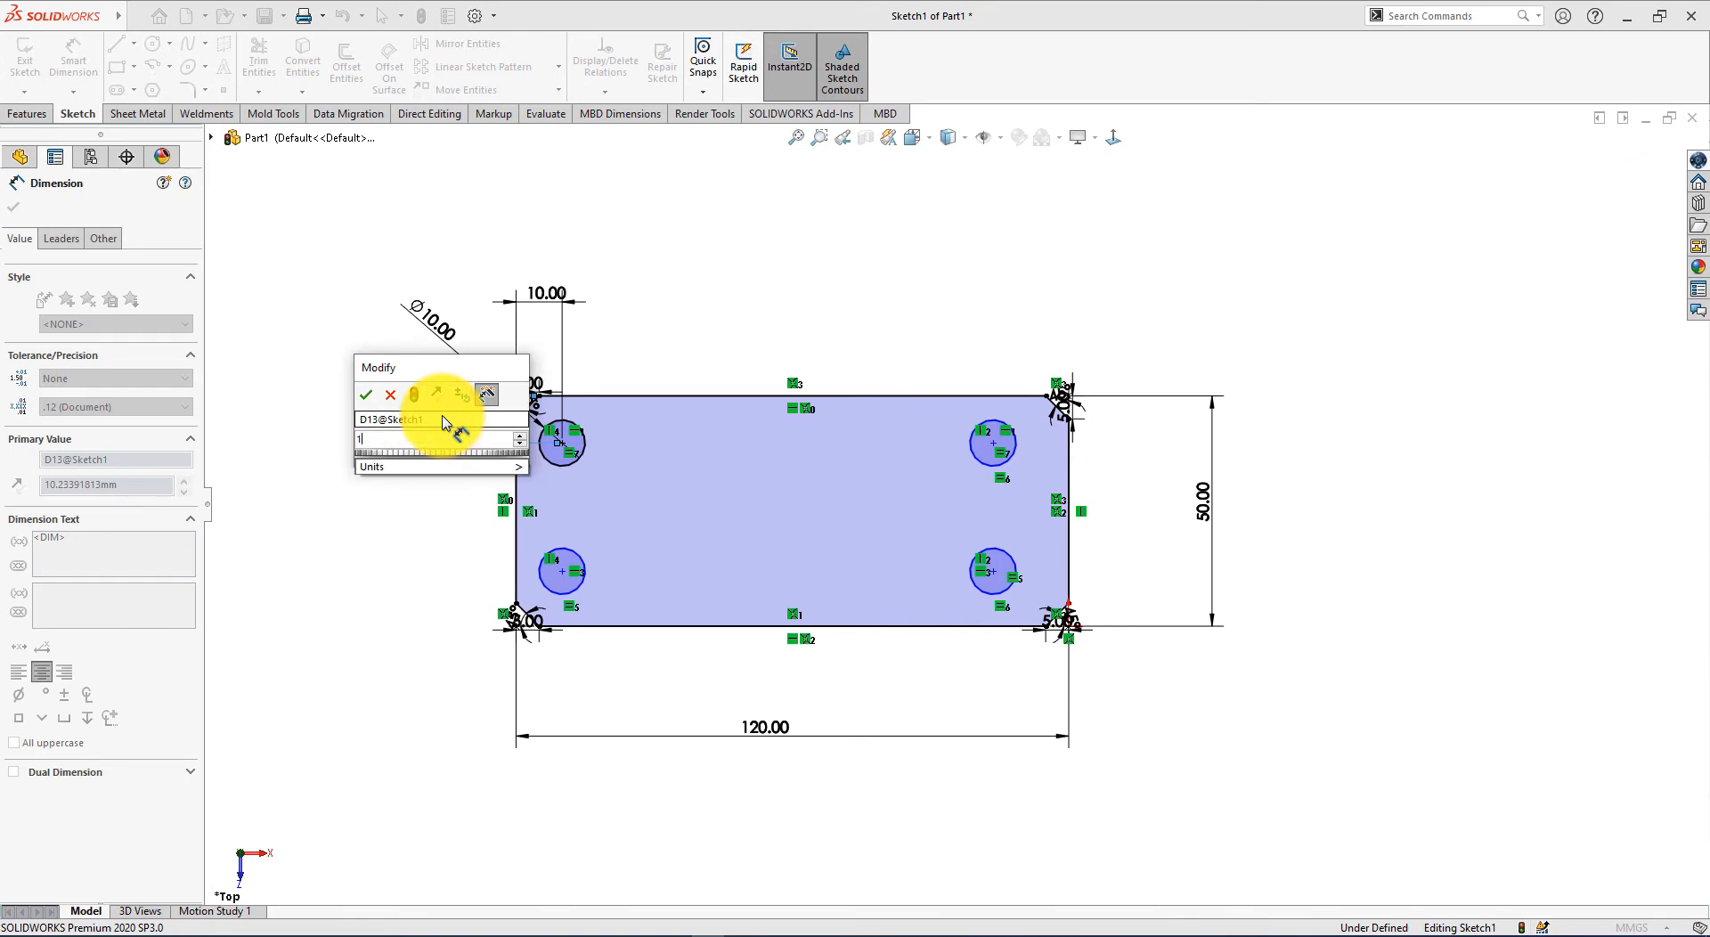
pyautogui.press('Return')
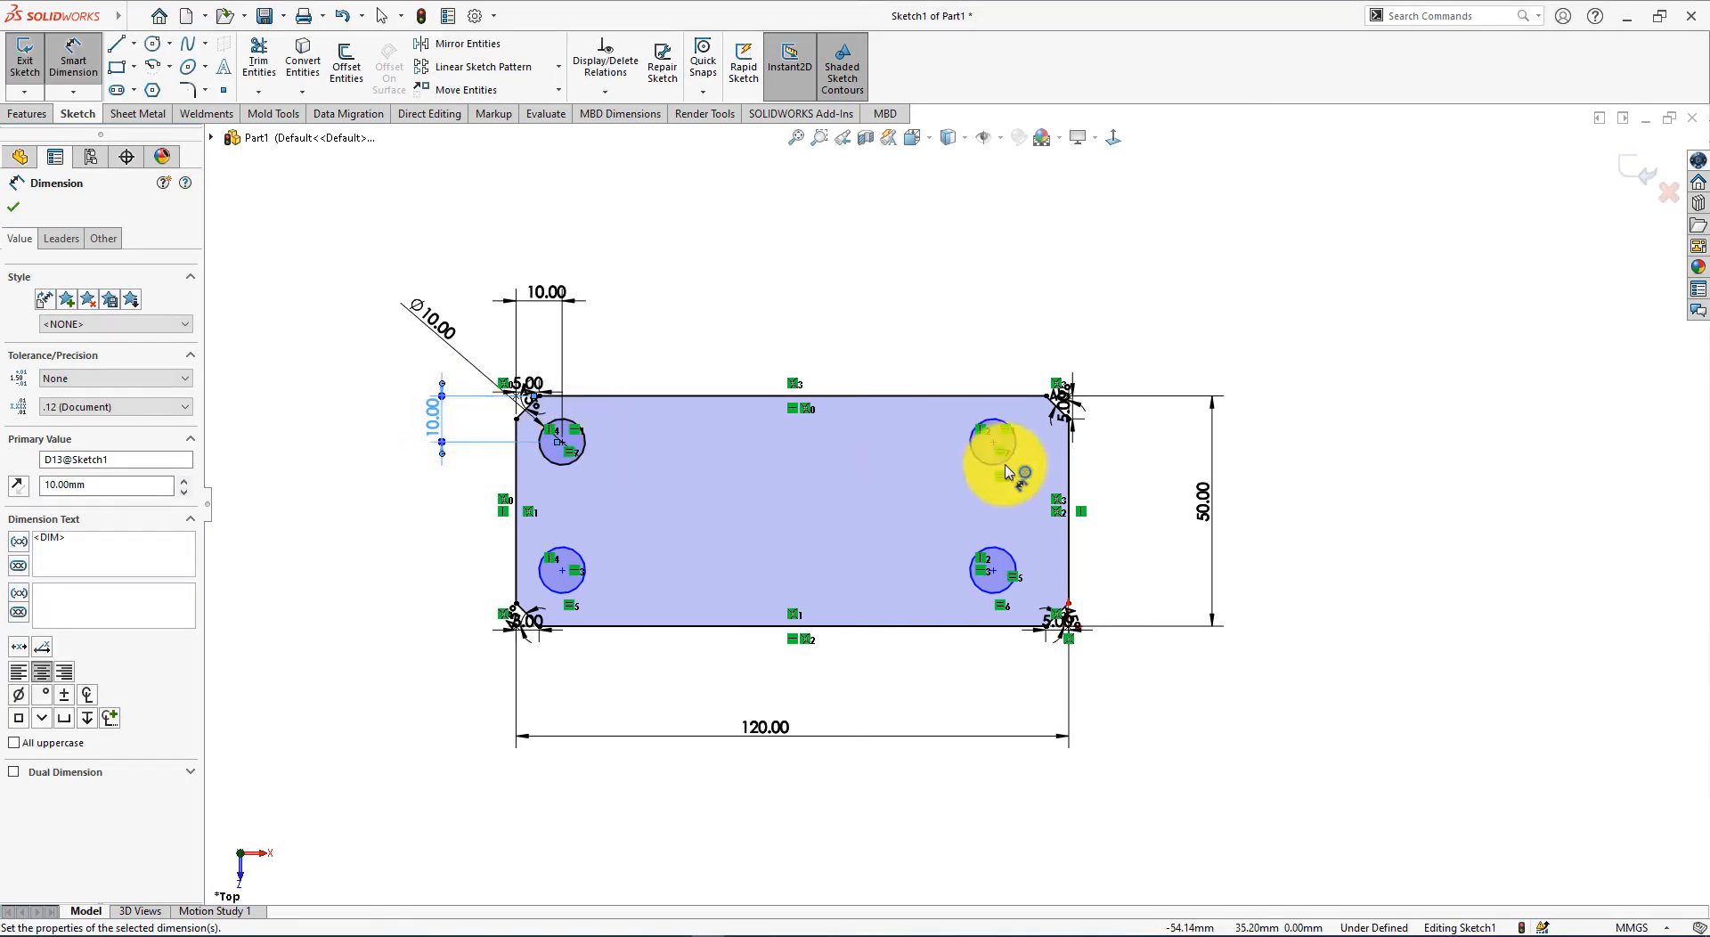
# Step: Consult the reference drawing and dimension the lower-right circle's centre 10 mm from the plate's lower edge
pyautogui.hotkey('alt', 'Tab')
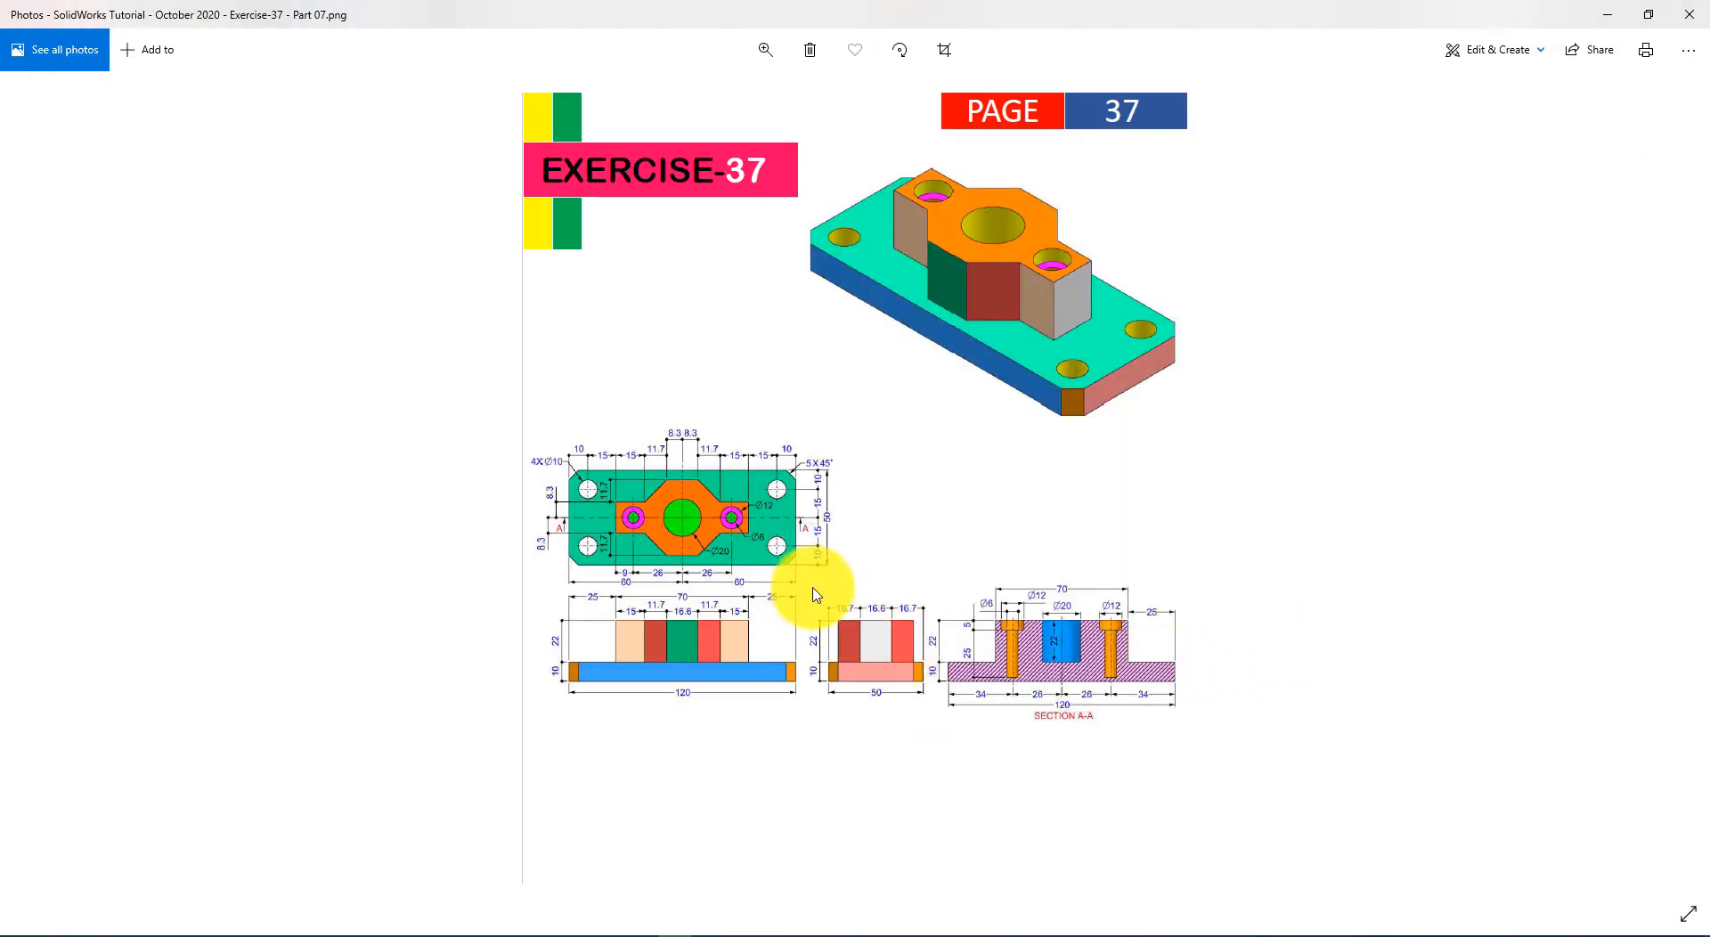
pyautogui.hotkey('alt', 'Tab')
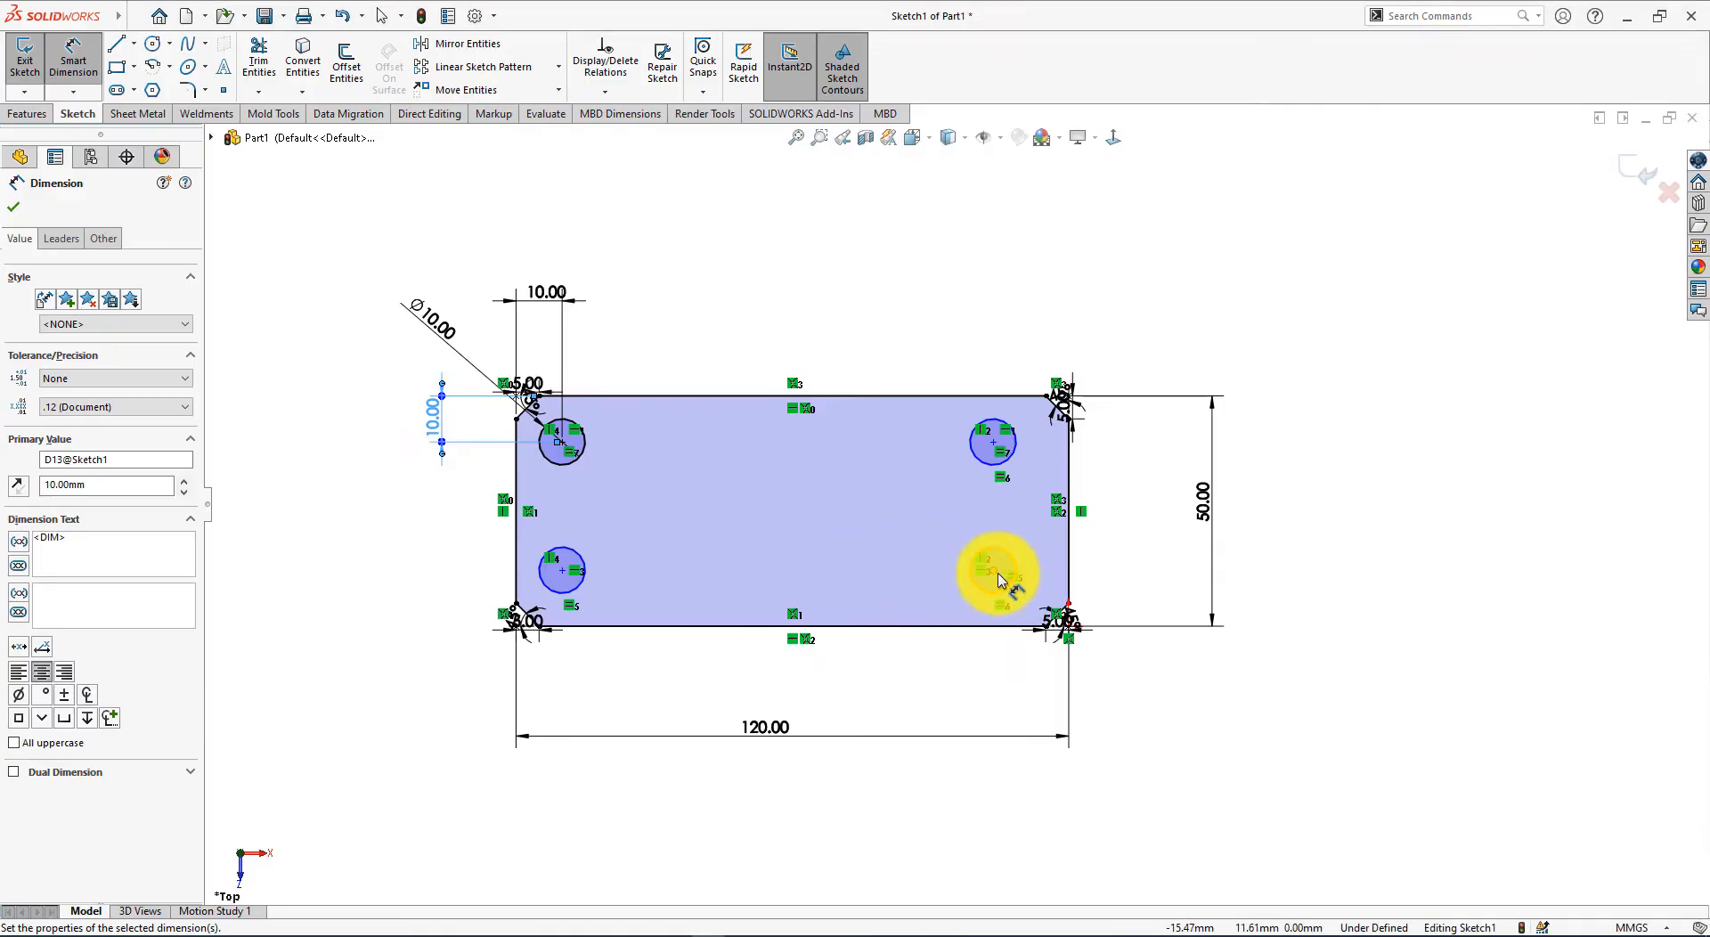
pyautogui.click(994, 572)
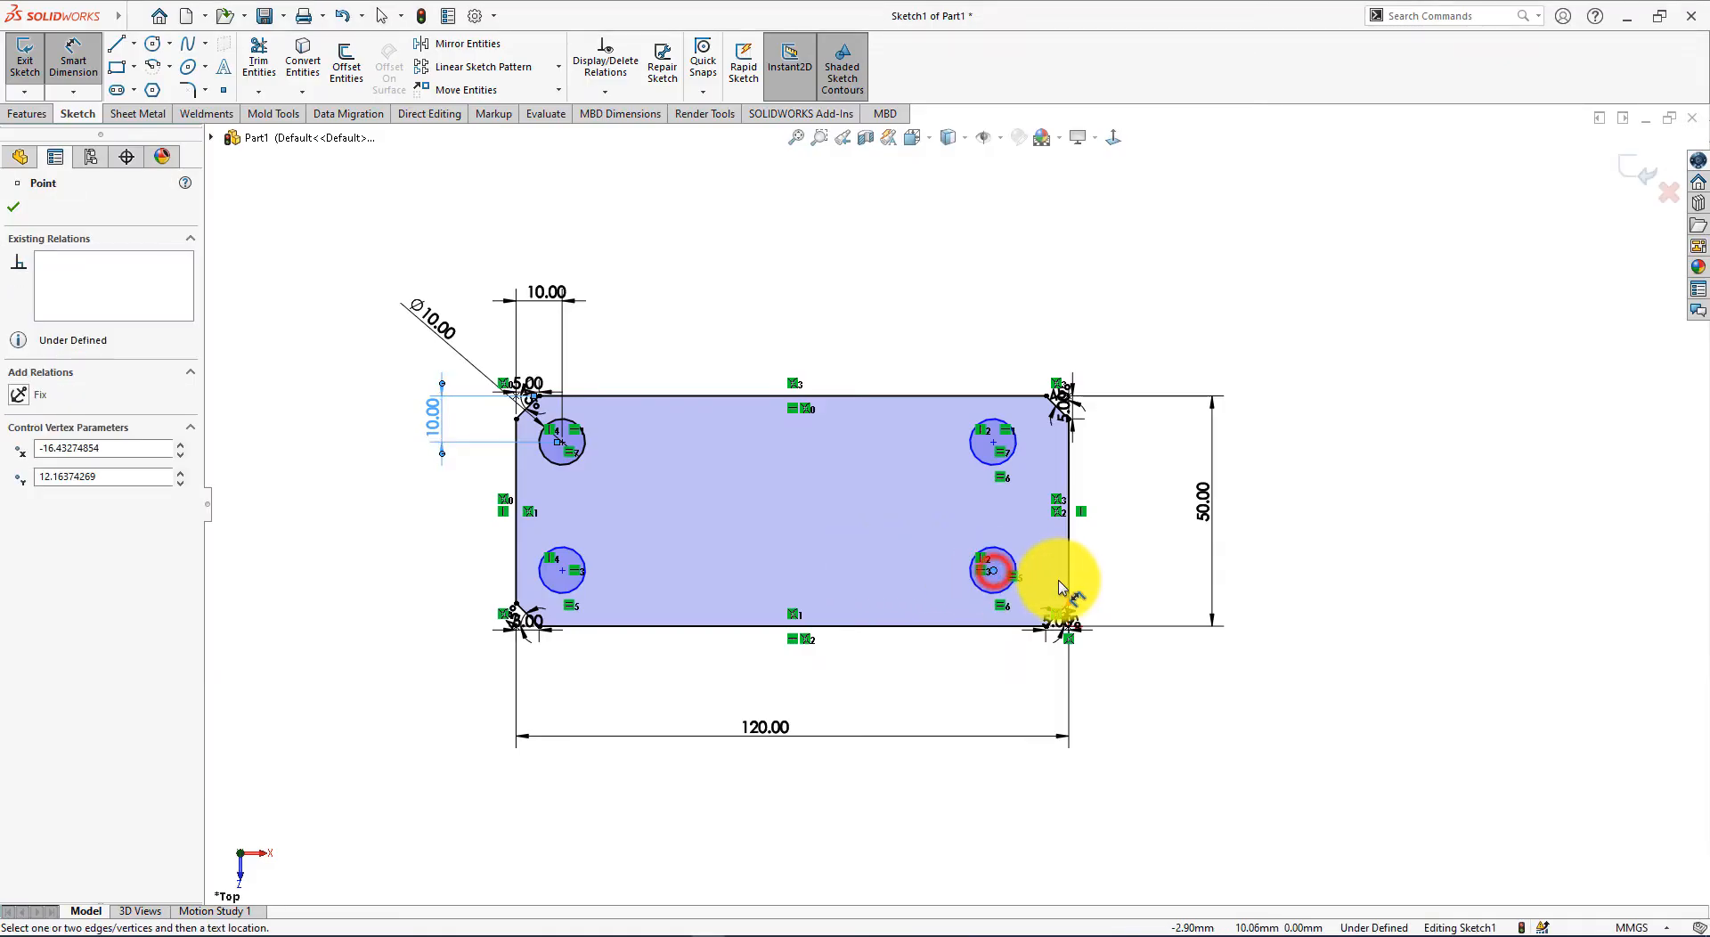
pyautogui.click(981, 625)
pyautogui.click(1118, 584)
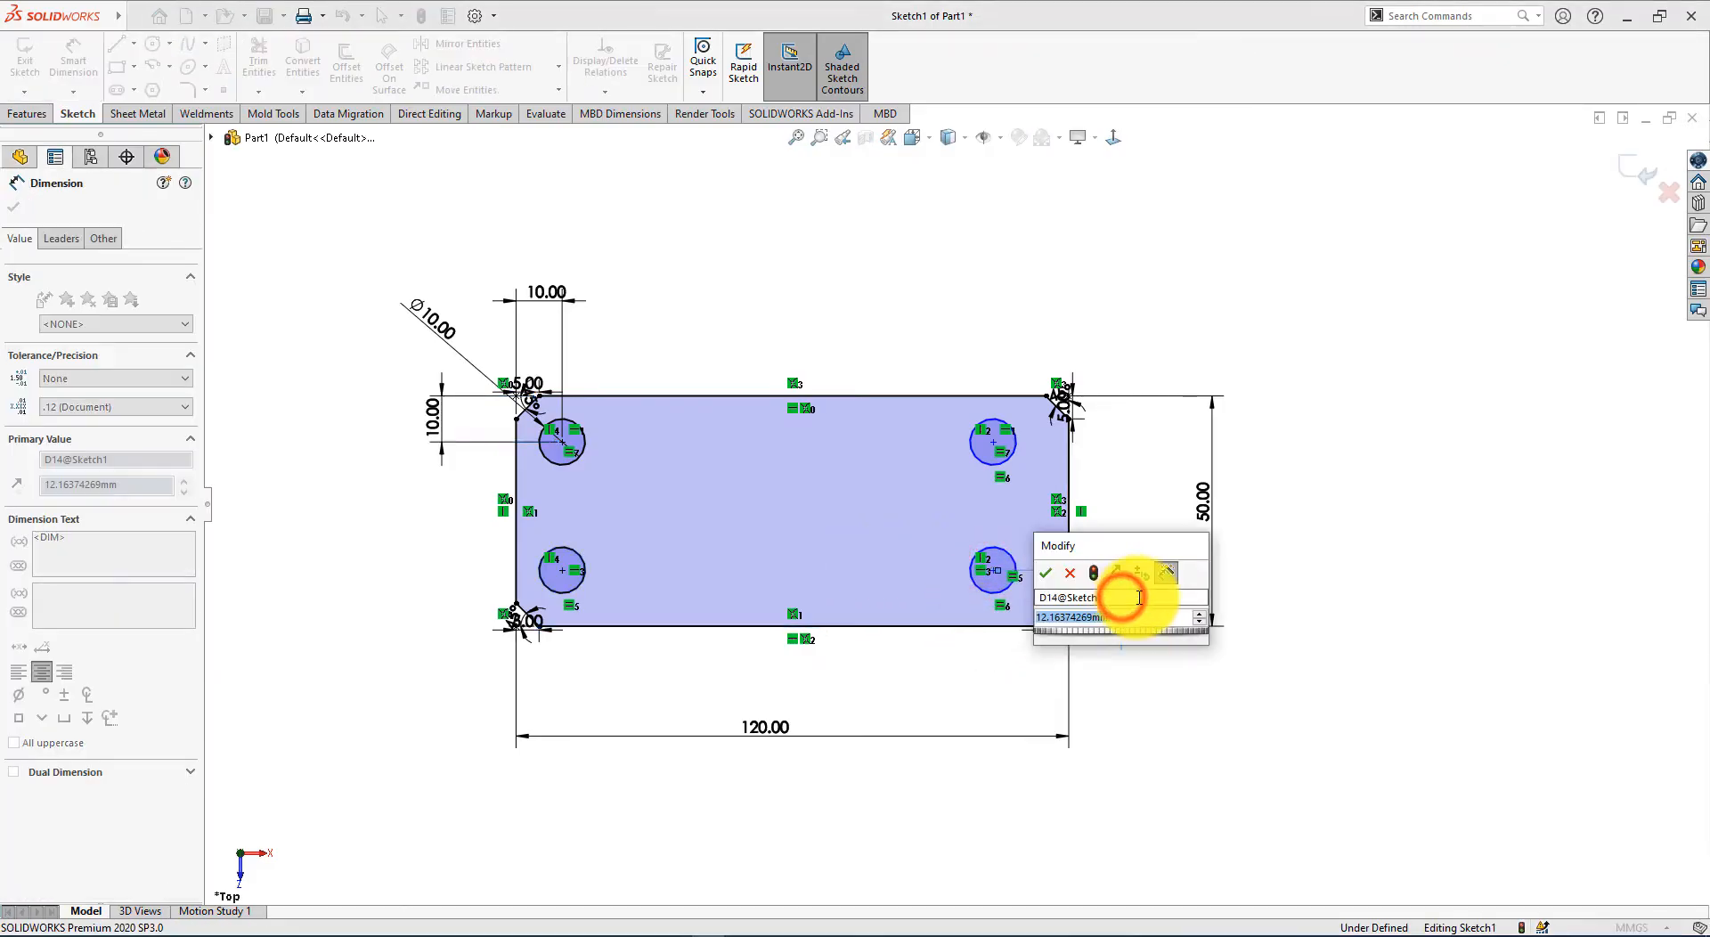
pyautogui.write('10')
pyautogui.press('Return')
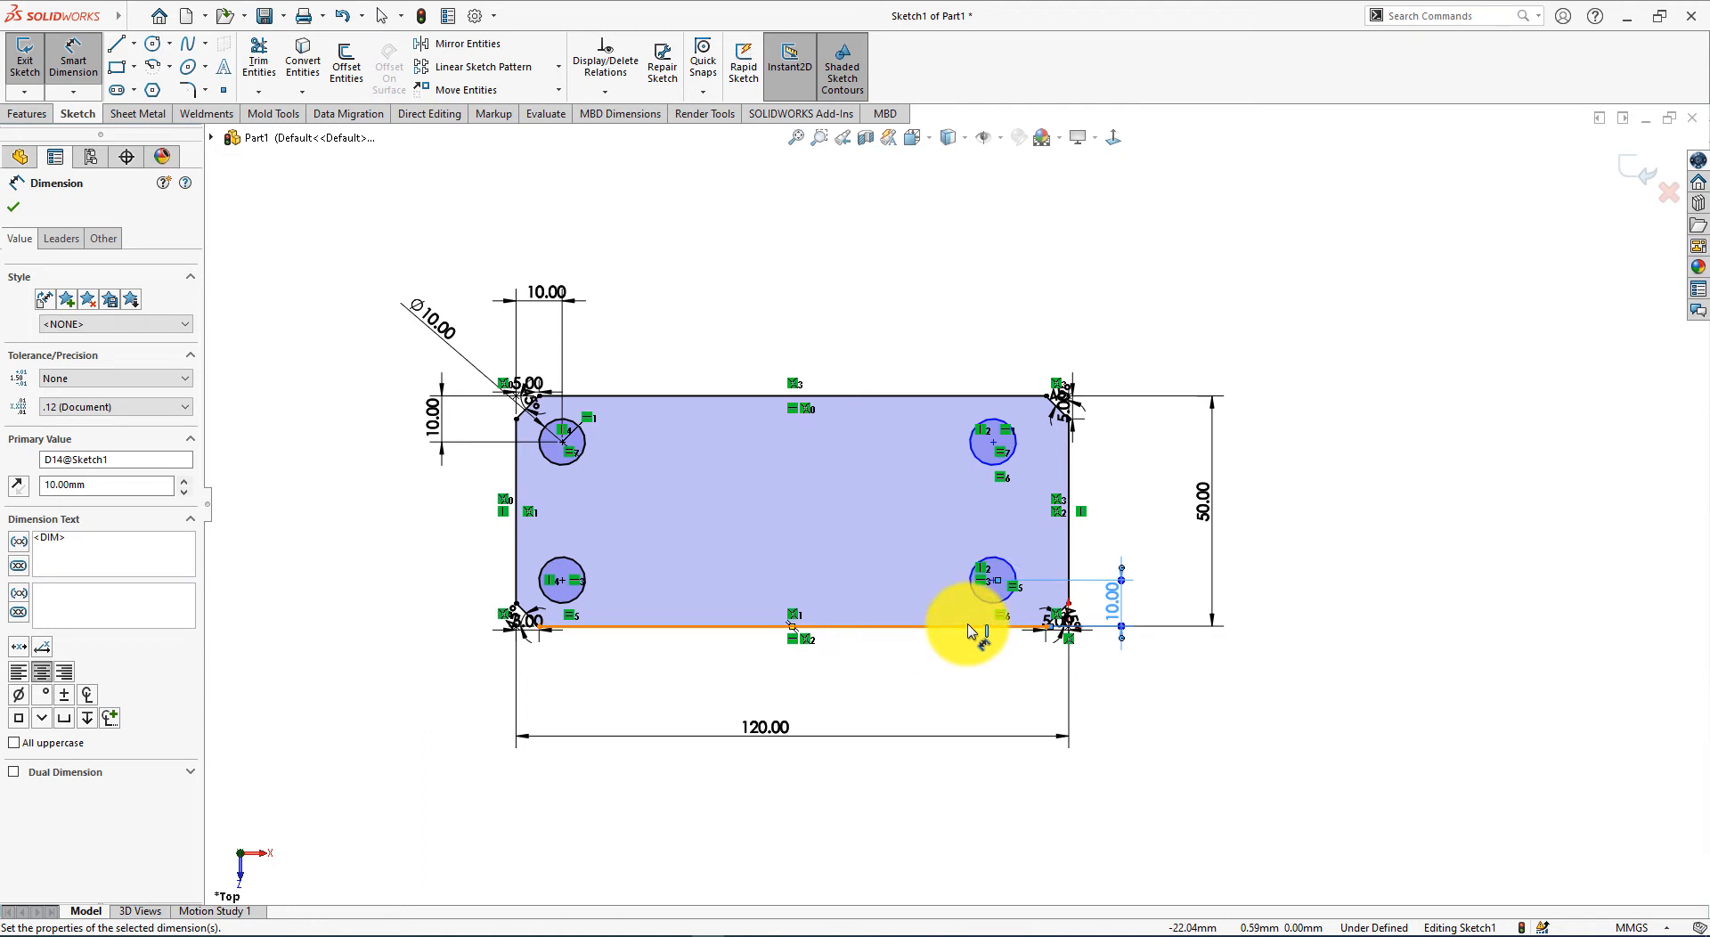
# Step: Dimension the lower-right circle's centre 10 mm from the plate's right edge, checking the distance in the reference drawing
pyautogui.click(1065, 571)
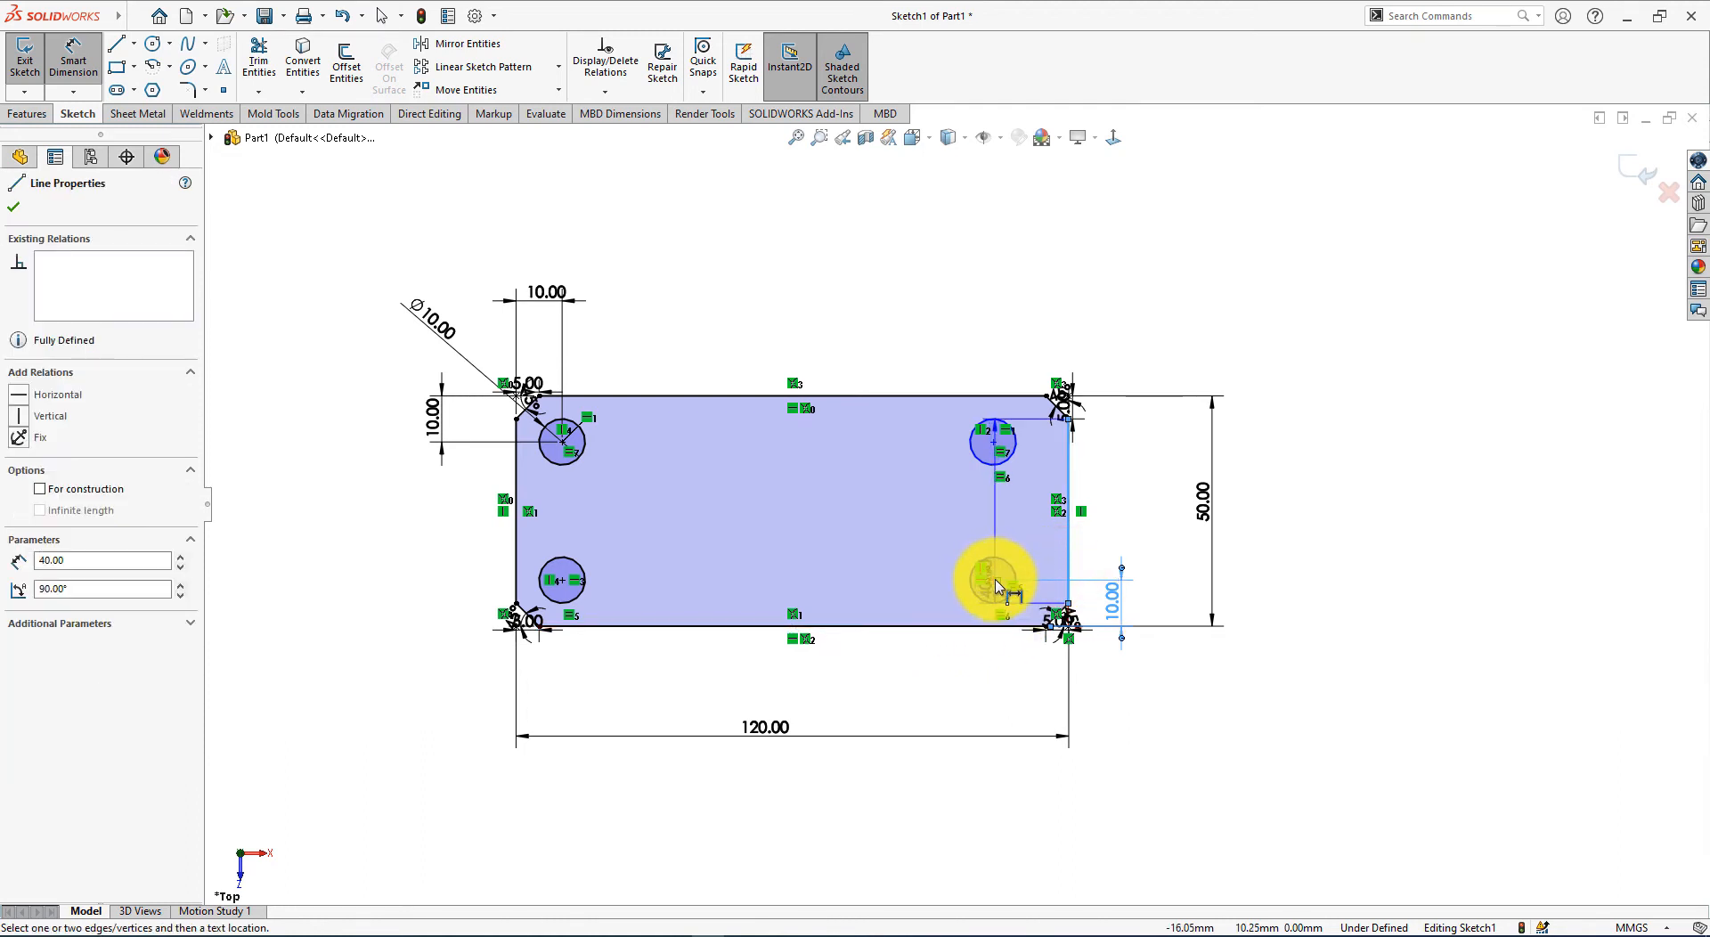
pyautogui.click(994, 581)
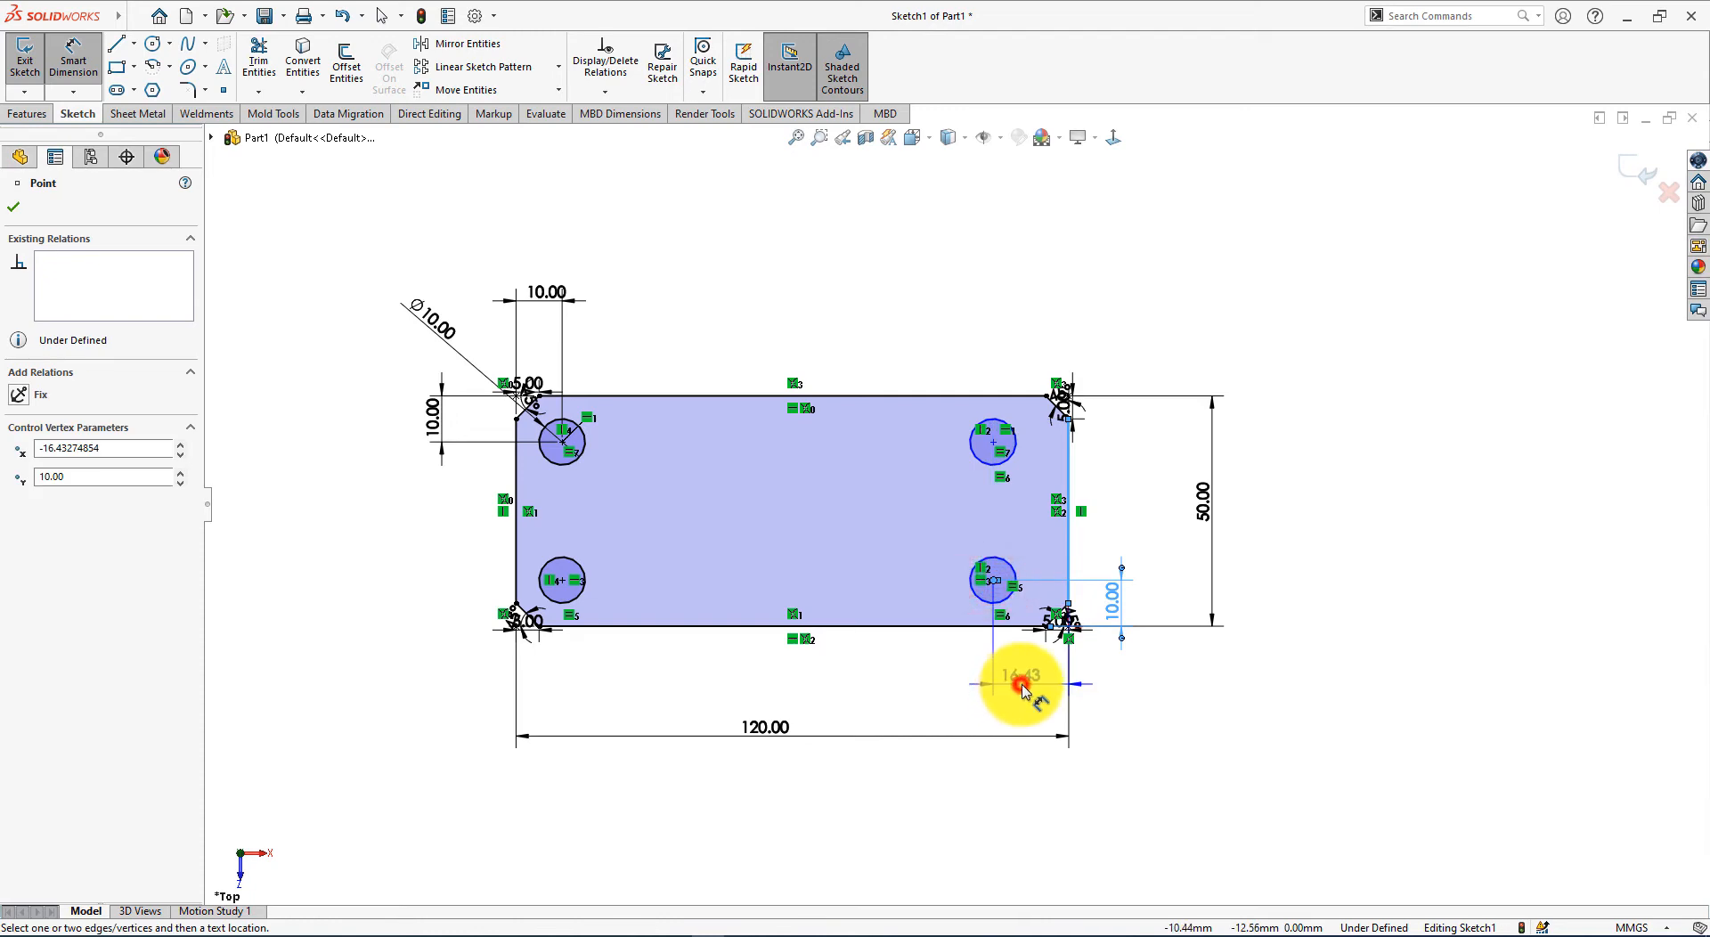
pyautogui.click(1021, 687)
pyautogui.hotkey('alt', 'Tab')
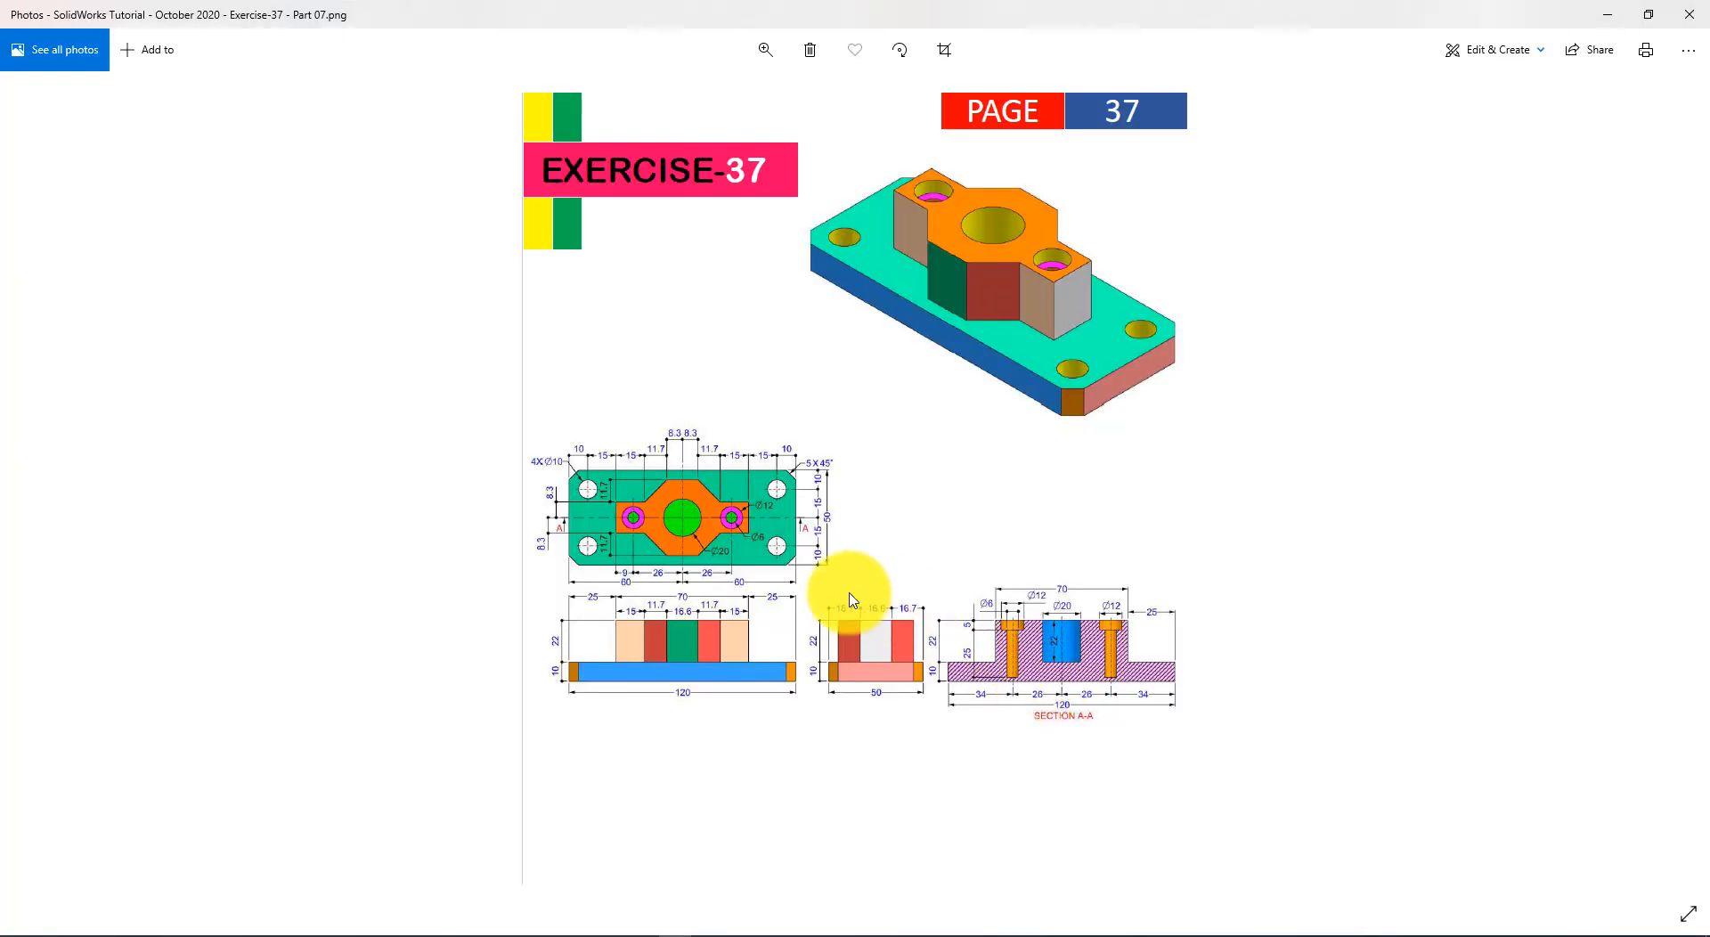
pyautogui.hotkey('alt', 'Tab')
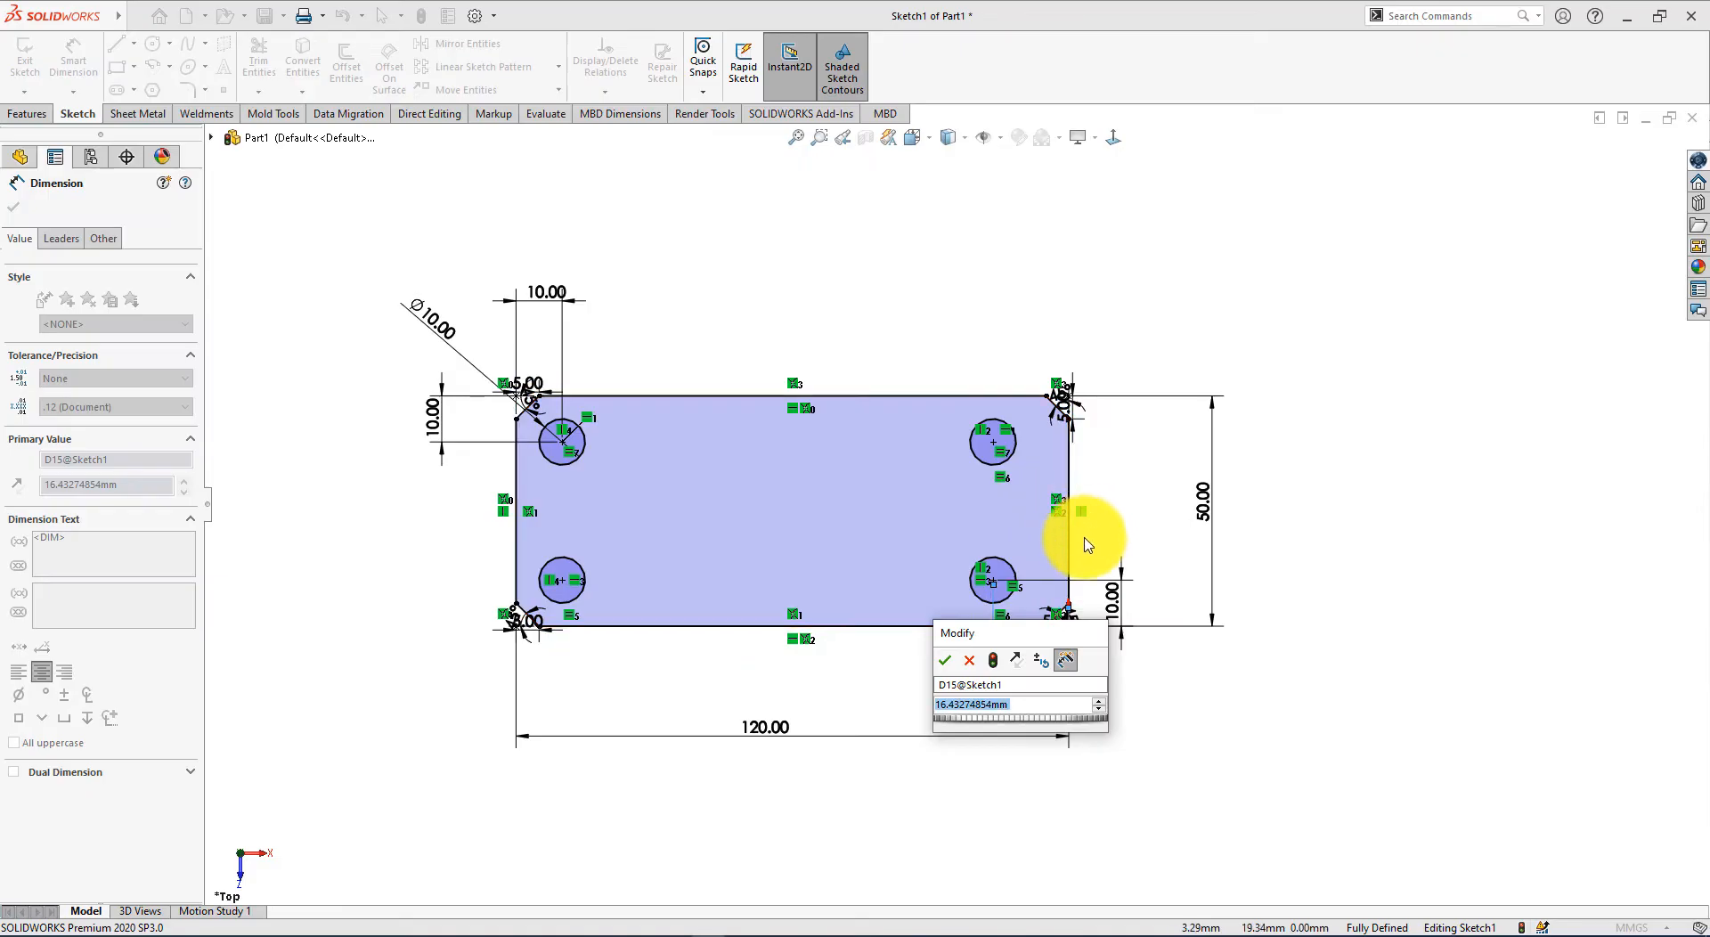
pyautogui.write('10')
pyautogui.press('Return')
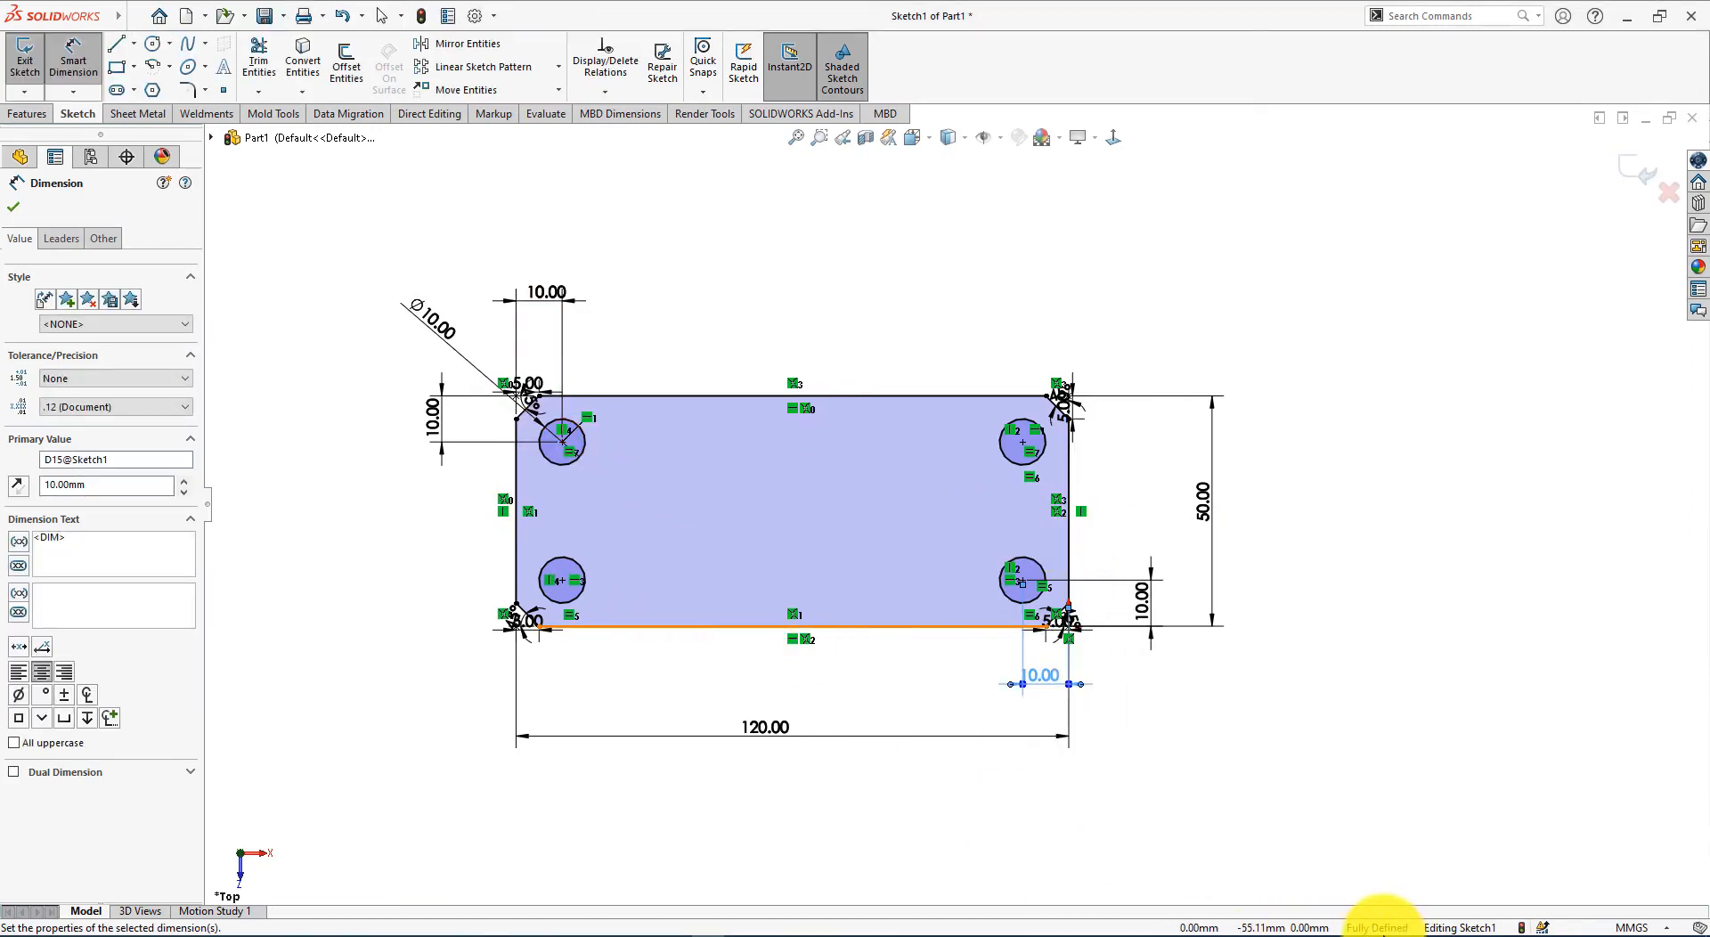
pyautogui.click(14, 206)
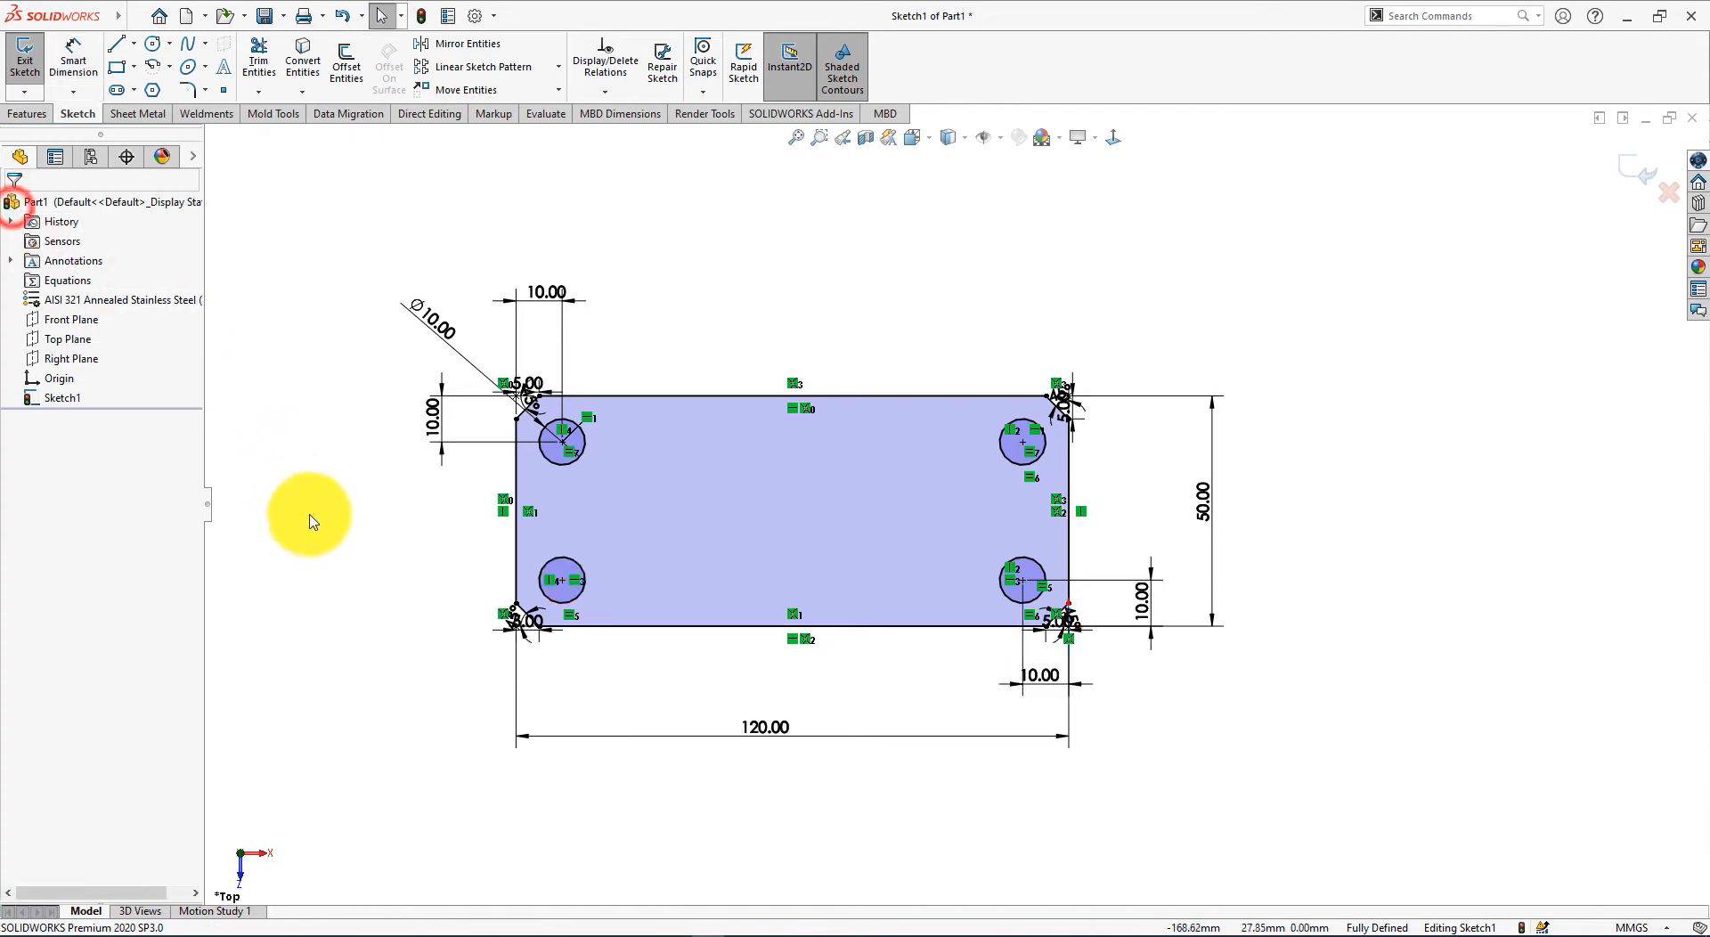
# Step: Check the plate thickness in the reference drawing and extrude the base plate sketch 10 mm as a blind boss
pyautogui.moveTo(307, 515)
pyautogui.mouseDown(button='middle')
pyautogui.moveTo(348, 622)
pyautogui.moveTo(344, 467)
pyautogui.moveTo(352, 478)
pyautogui.mouseUp(button='middle')
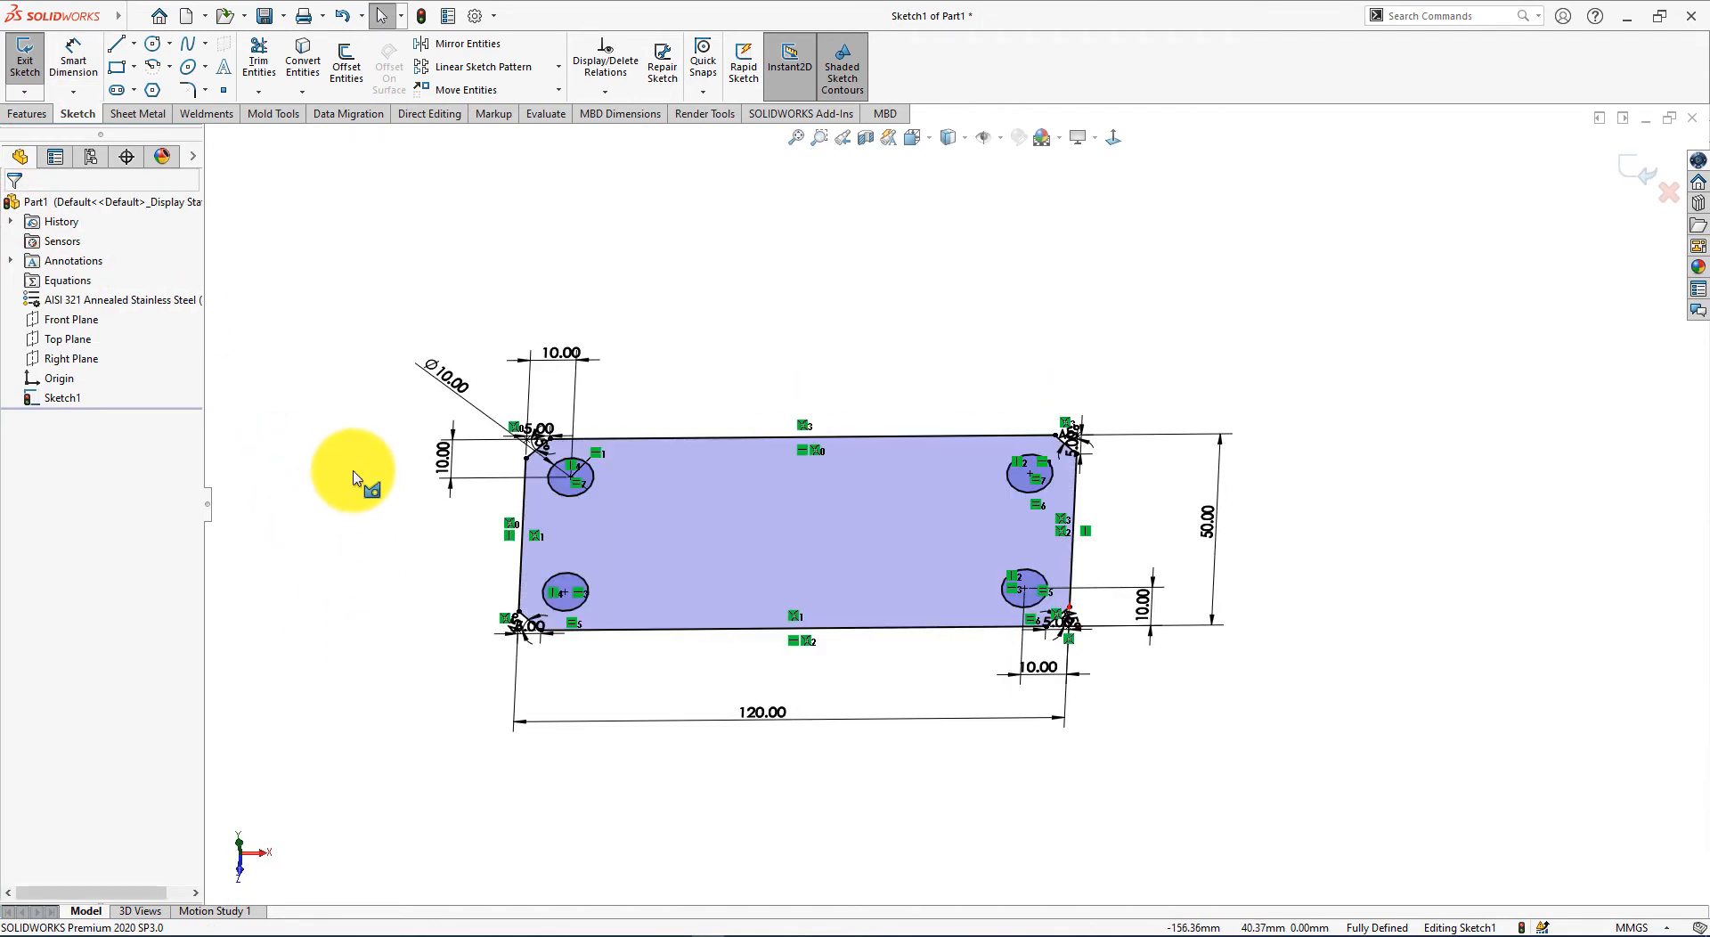
pyautogui.hotkey('alt', 'Tab')
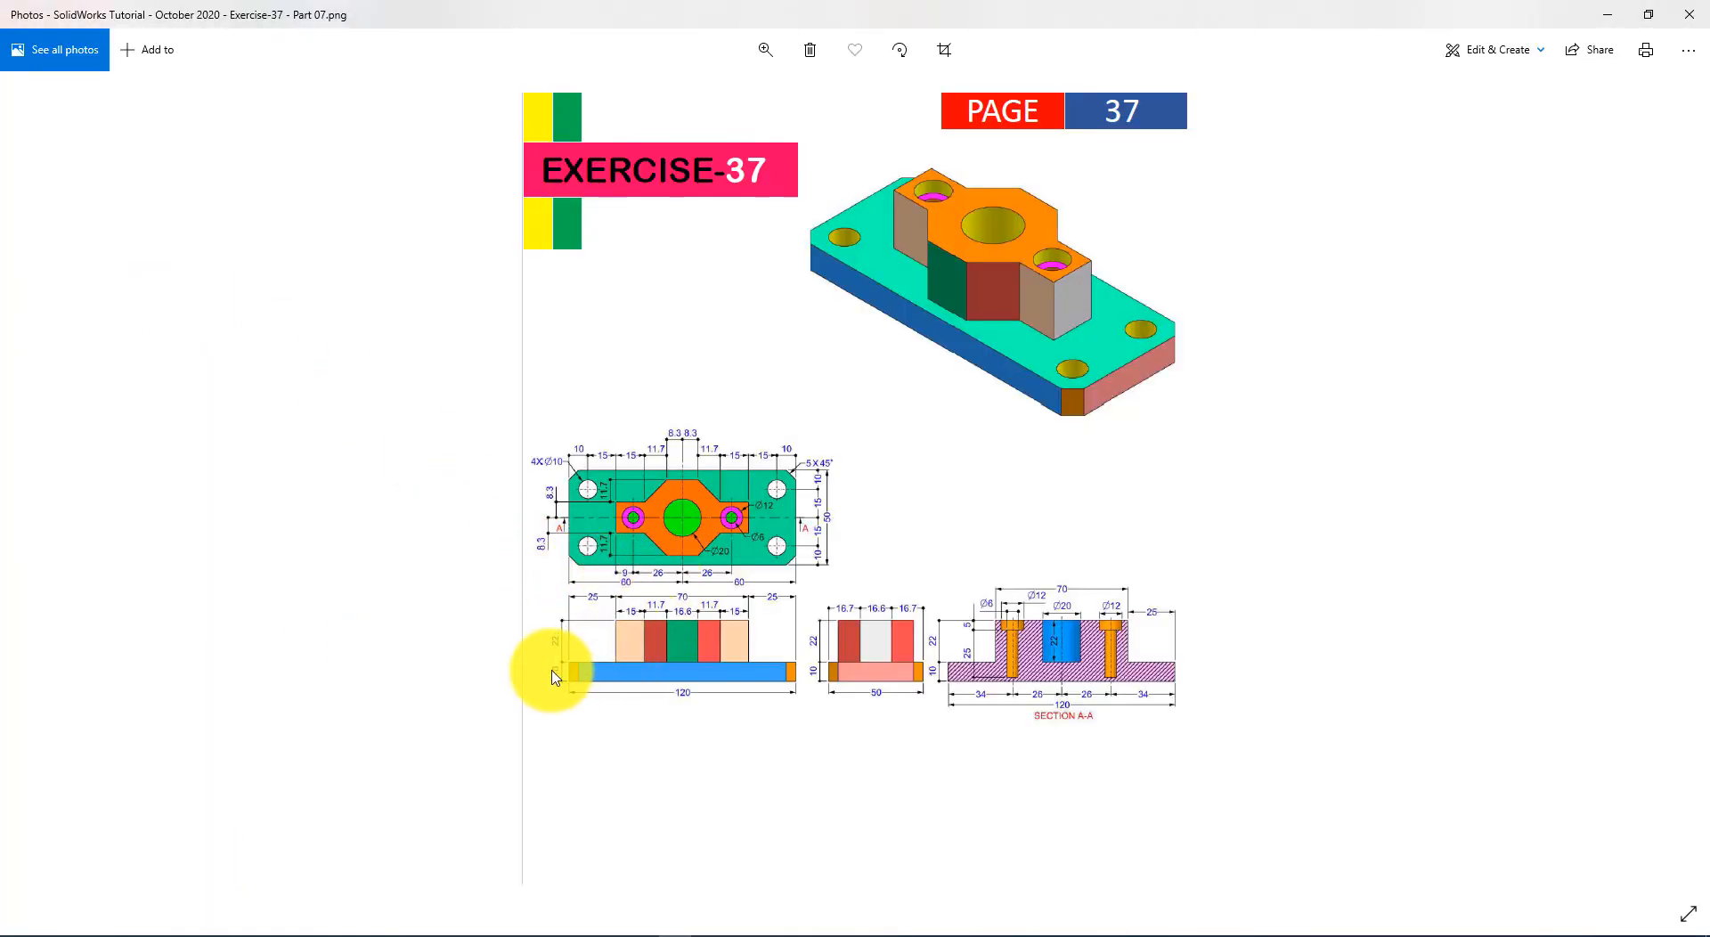
pyautogui.hotkey('alt', 'Tab')
pyautogui.click(29, 113)
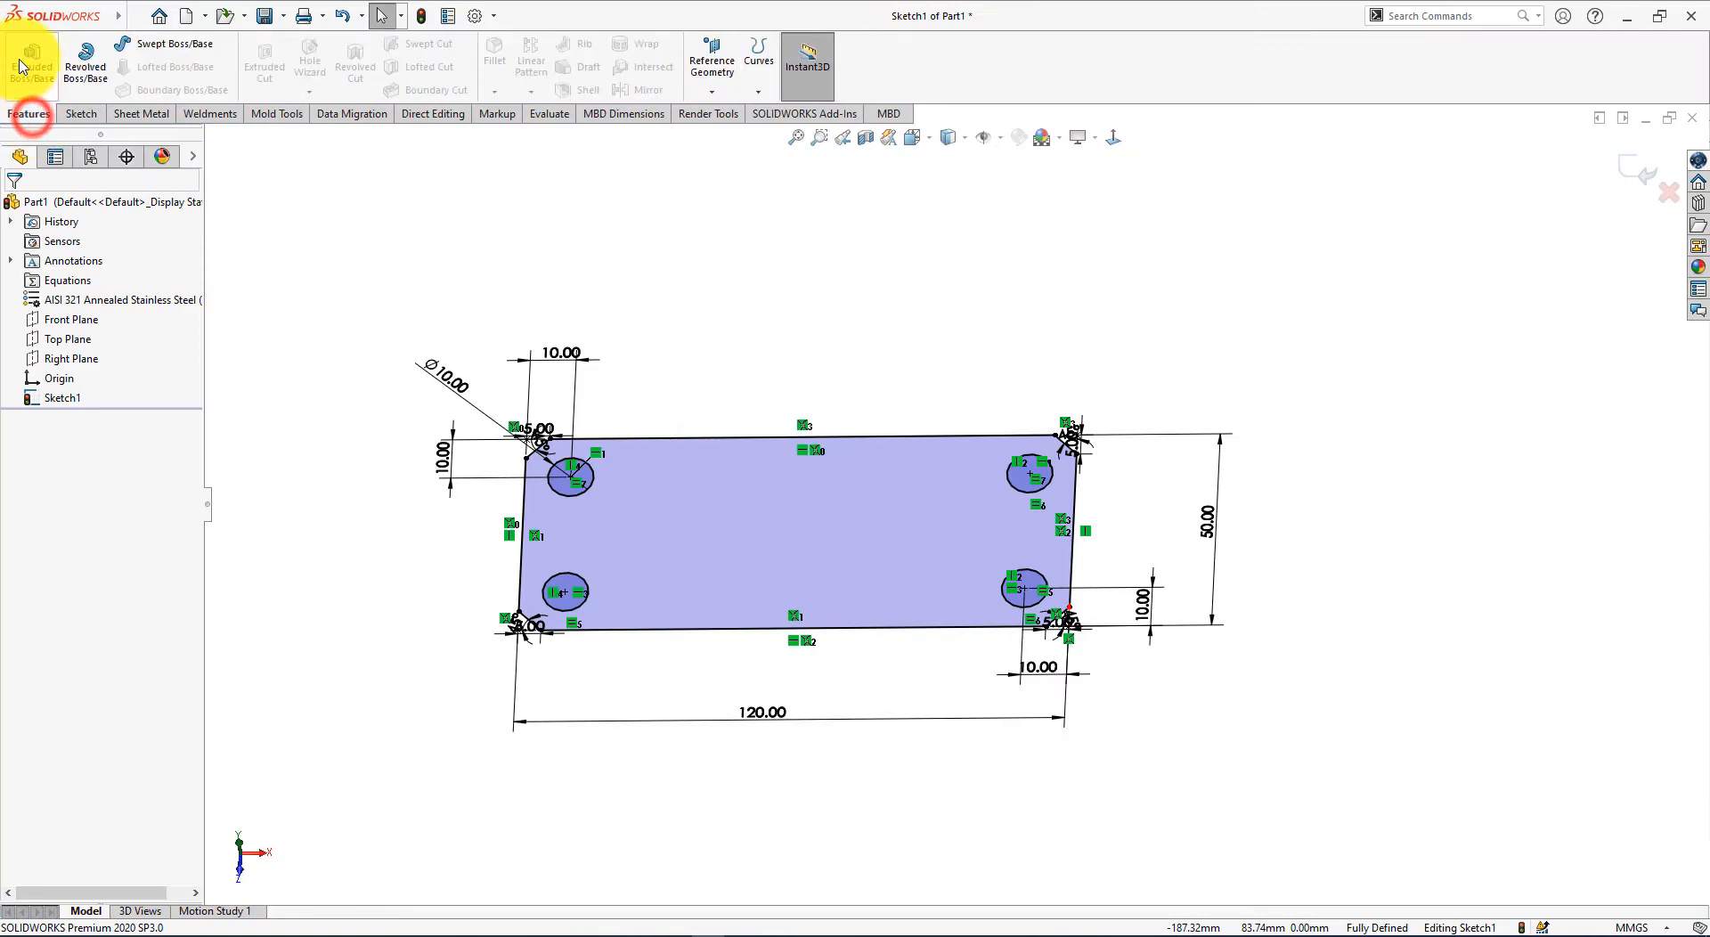
pyautogui.click(21, 66)
pyautogui.moveTo(286, 580); pyautogui.dragTo(269, 362, button='middle')
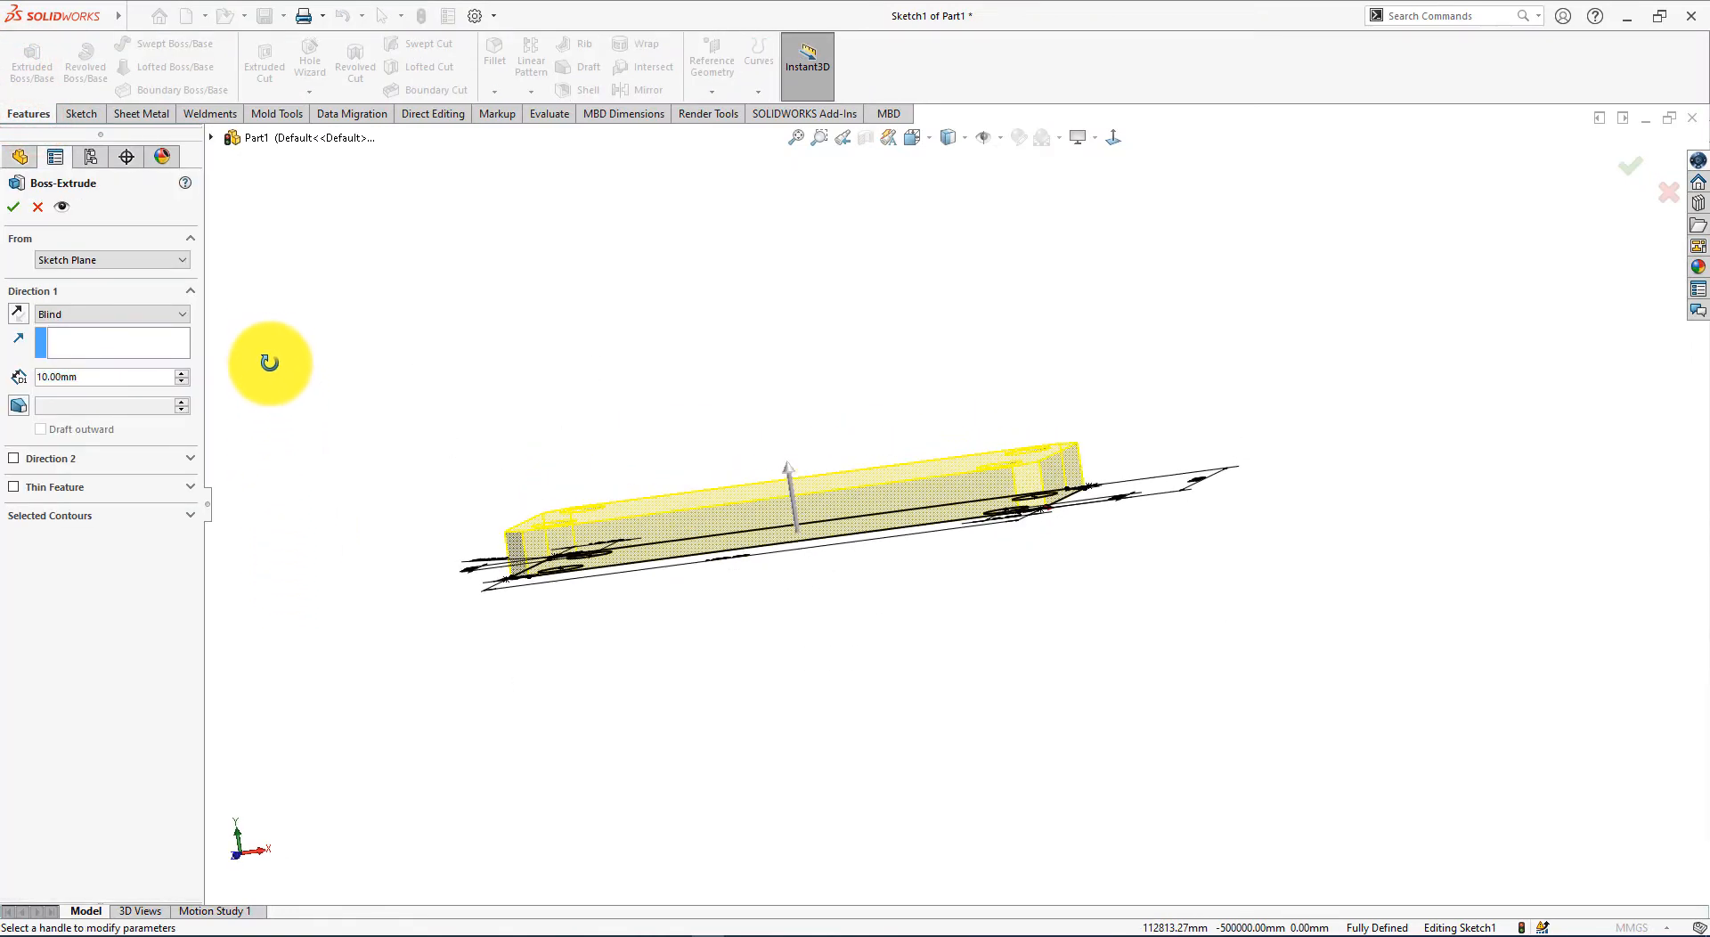
pyautogui.click(13, 206)
# Step: Start a new sketch on the plate's upper face and view it face-on
pyautogui.moveTo(501, 293); pyautogui.dragTo(756, 478, button='middle')
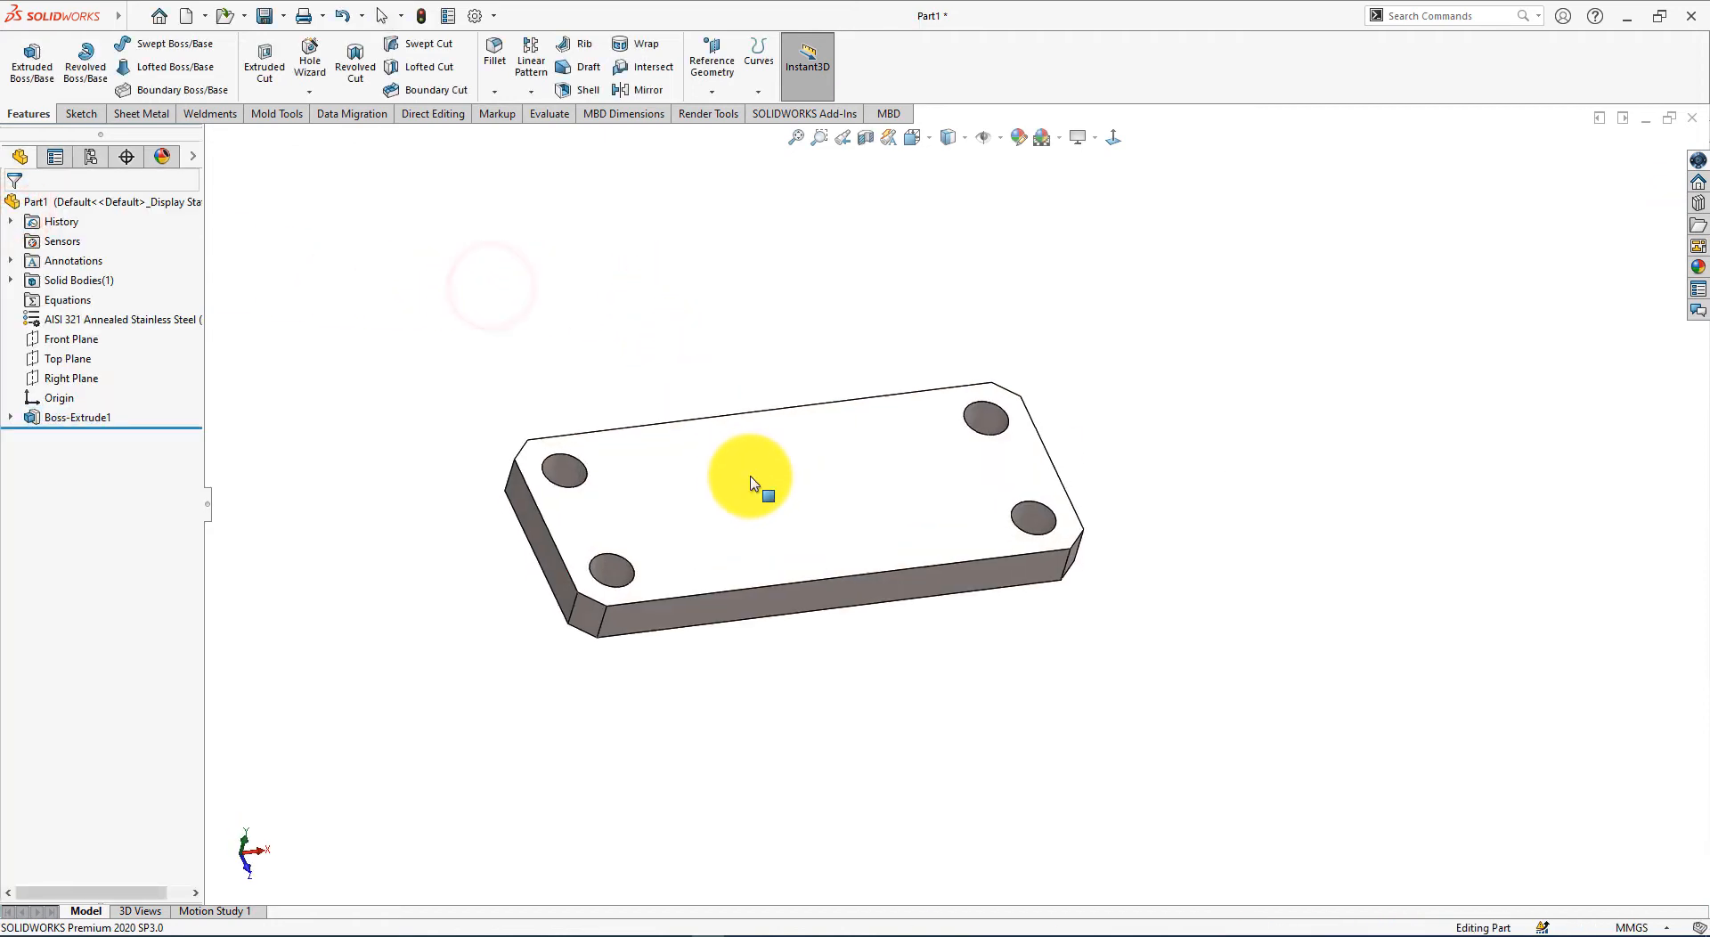
pyautogui.click(823, 477)
pyautogui.click(902, 397)
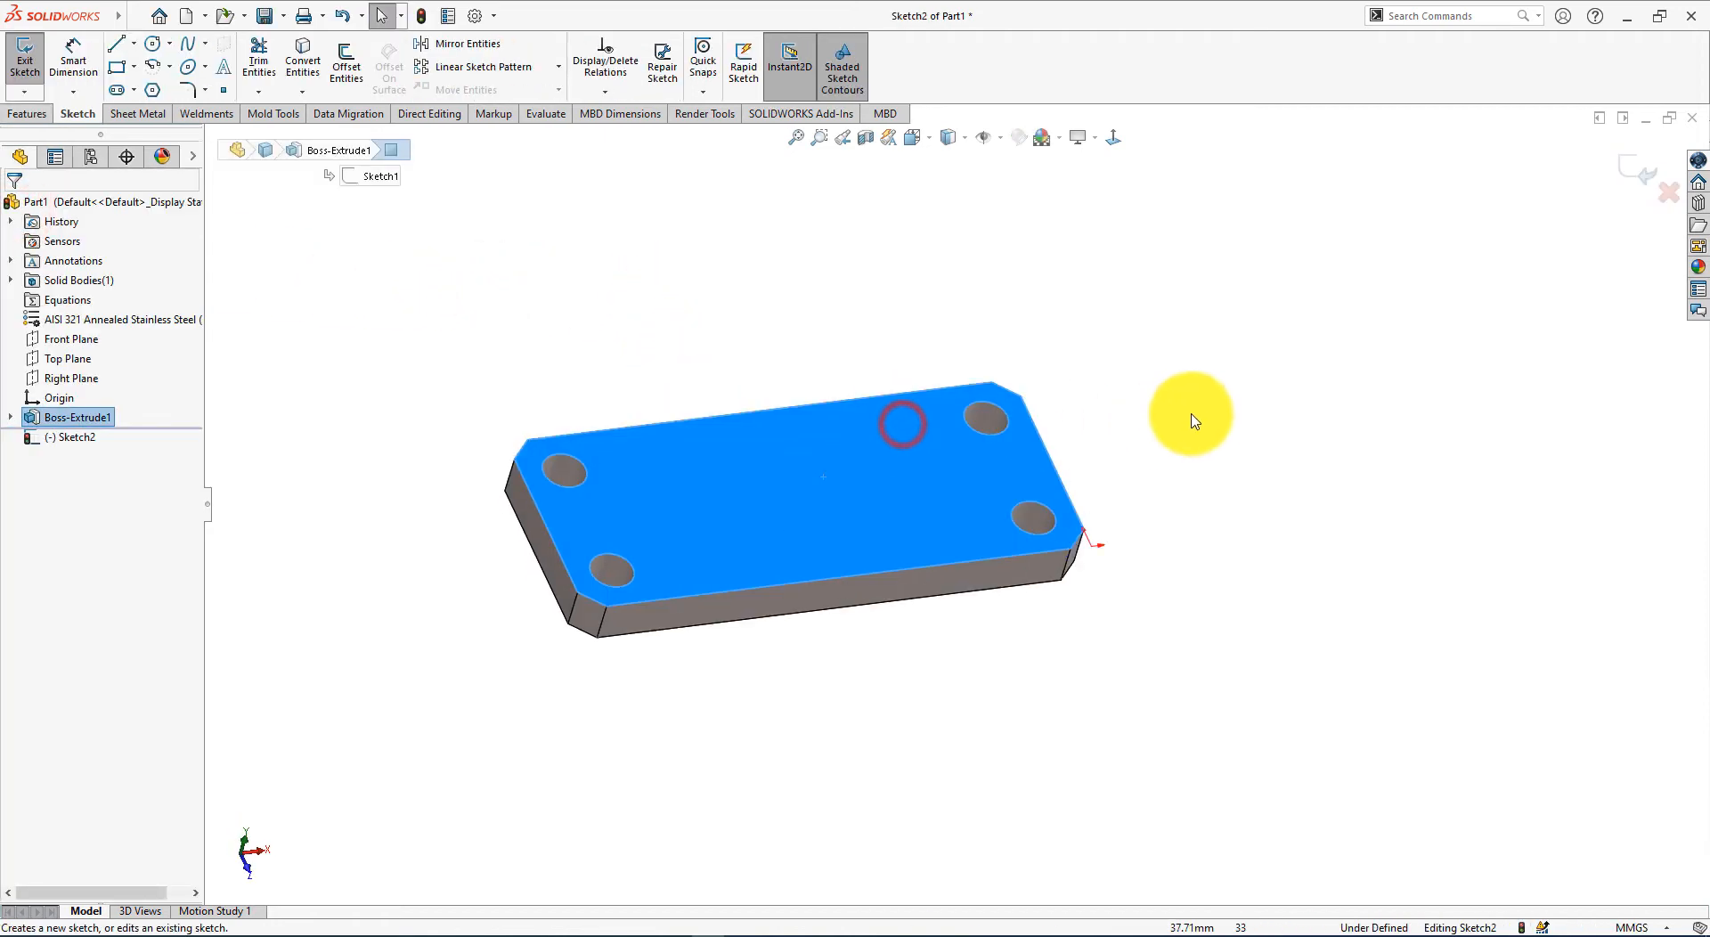
pyautogui.hotkey('ctrl', '8')
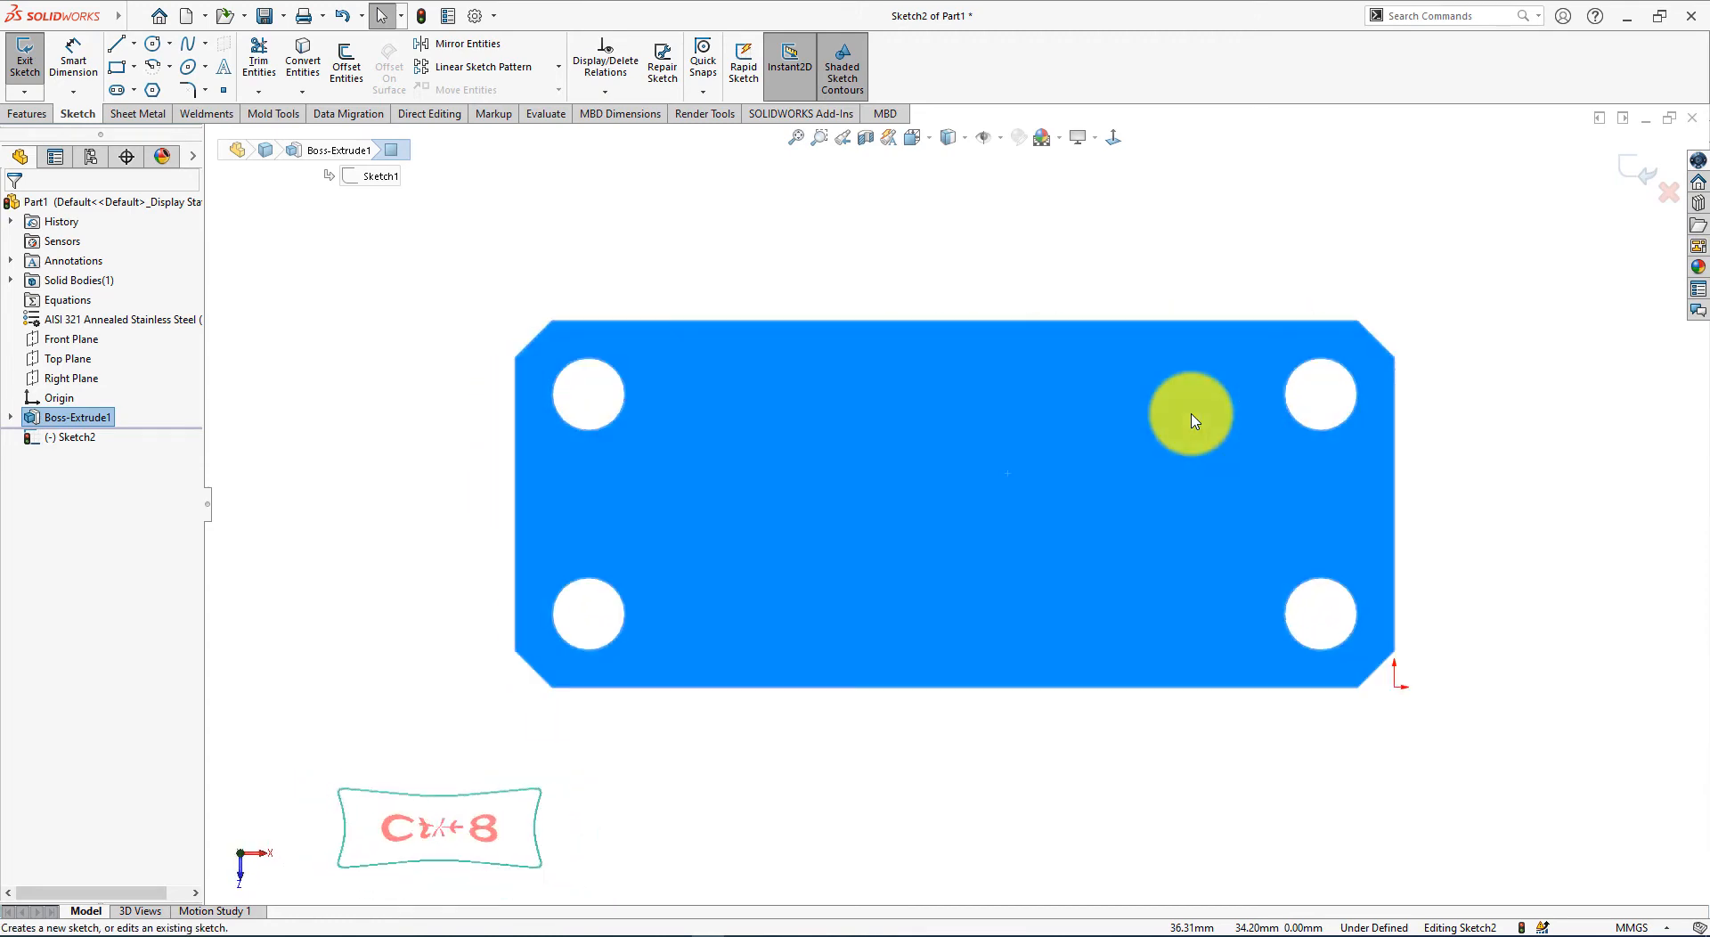
pyautogui.click(334, 375)
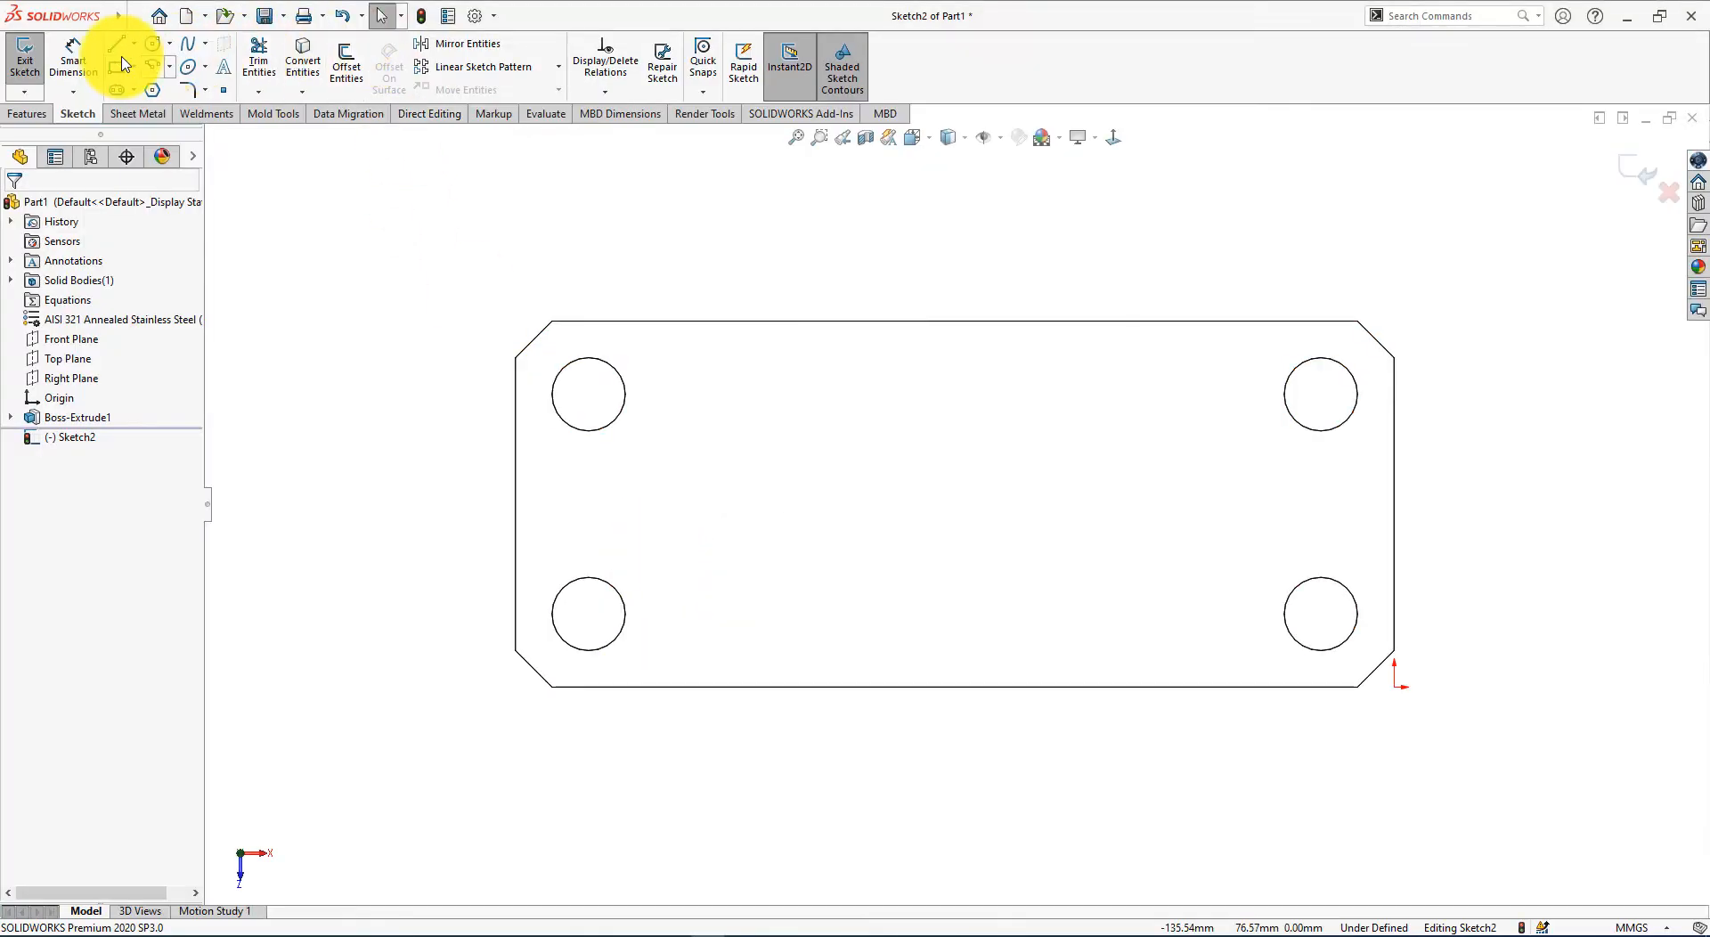
# Step: Draw a horizontal centerline between the midpoints of the plate's left and right edges
pyautogui.click(134, 43)
pyautogui.click(156, 85)
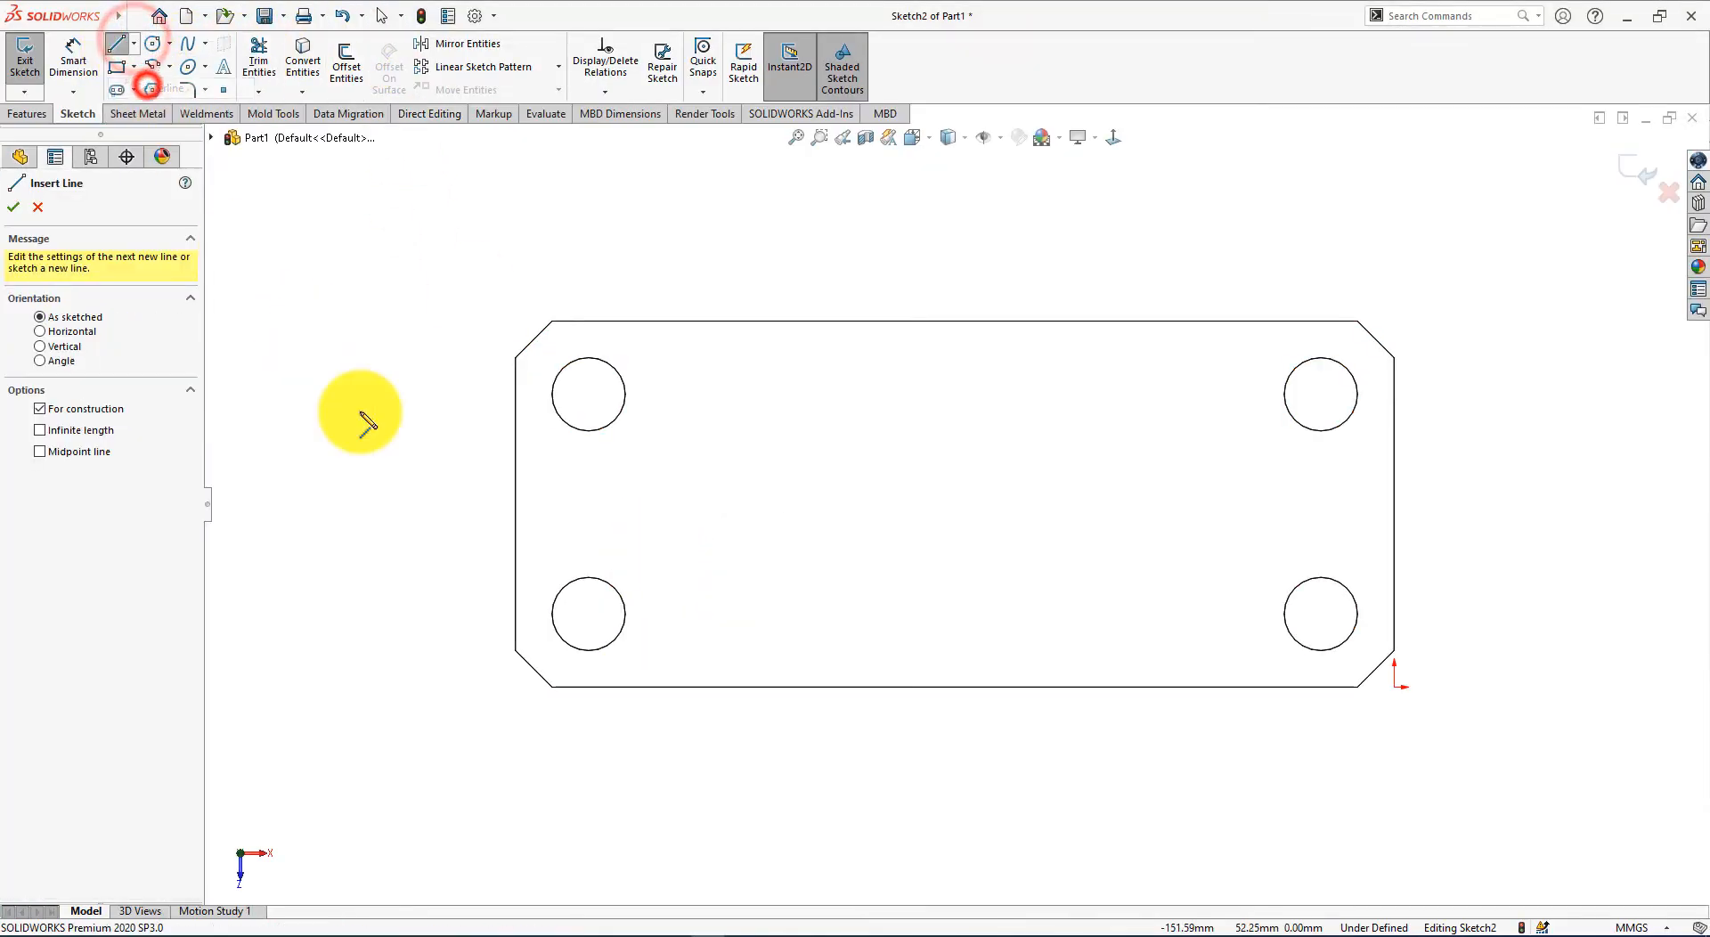
pyautogui.click(515, 504)
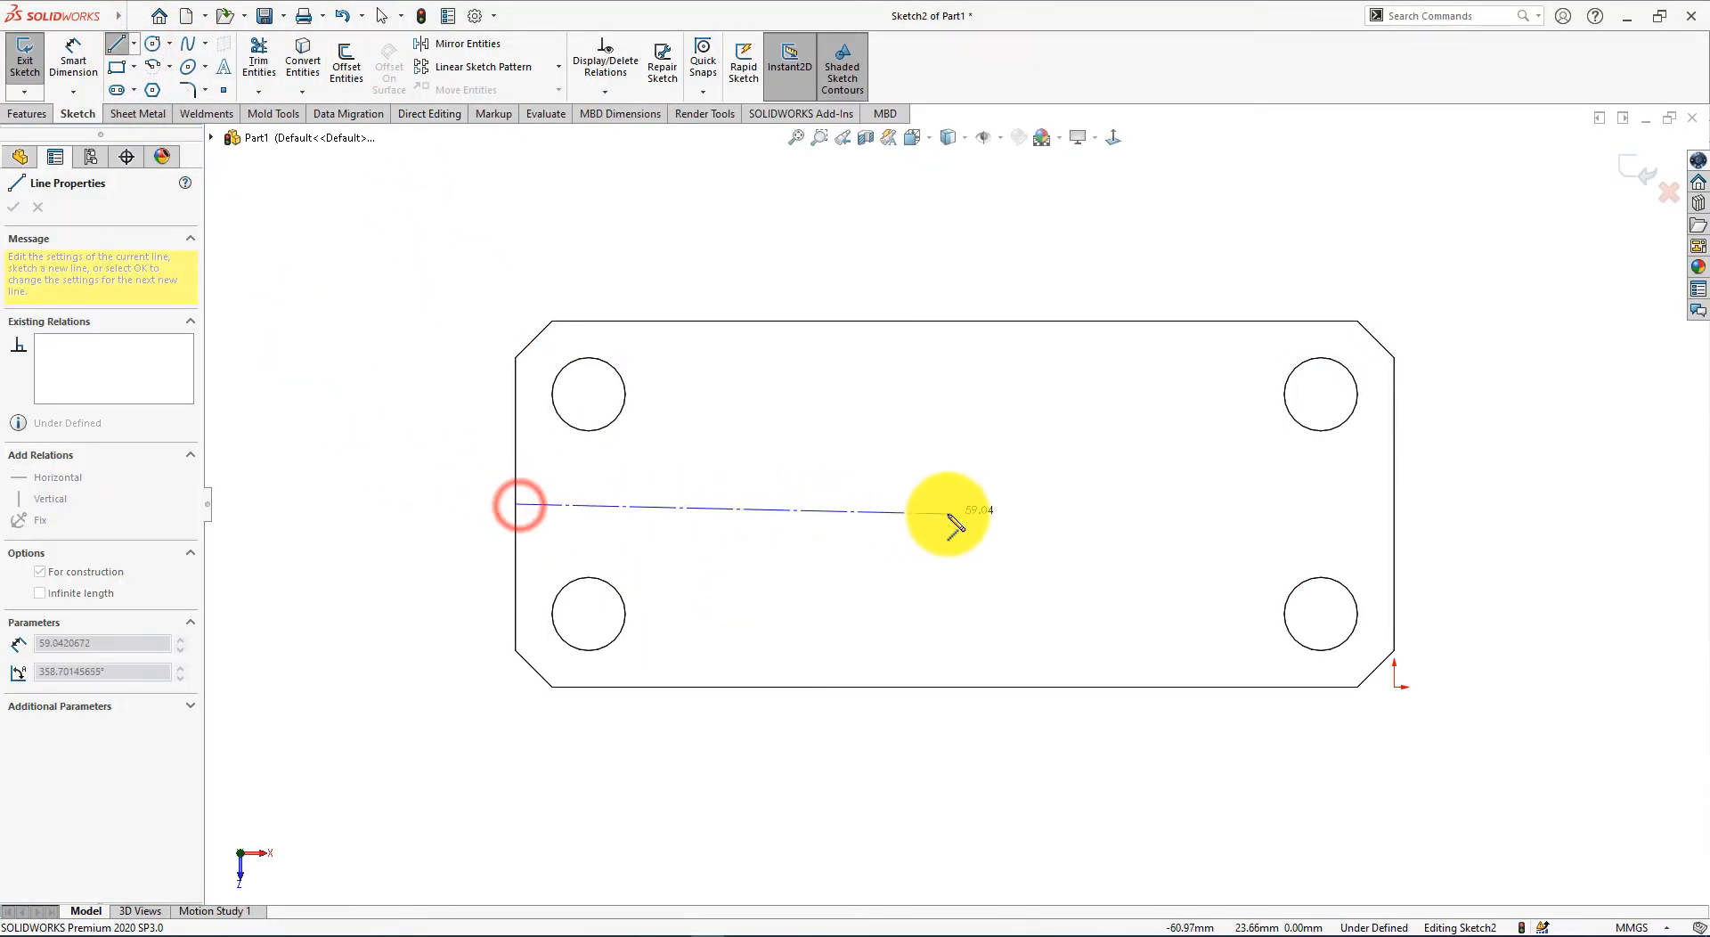
pyautogui.click(1394, 504)
pyautogui.rightClick(1488, 401)
pyautogui.click(1545, 410)
# Step: Draw a vertical centerline between the midpoints of the plate's upper and lower edges
pyautogui.rightClick(1537, 390)
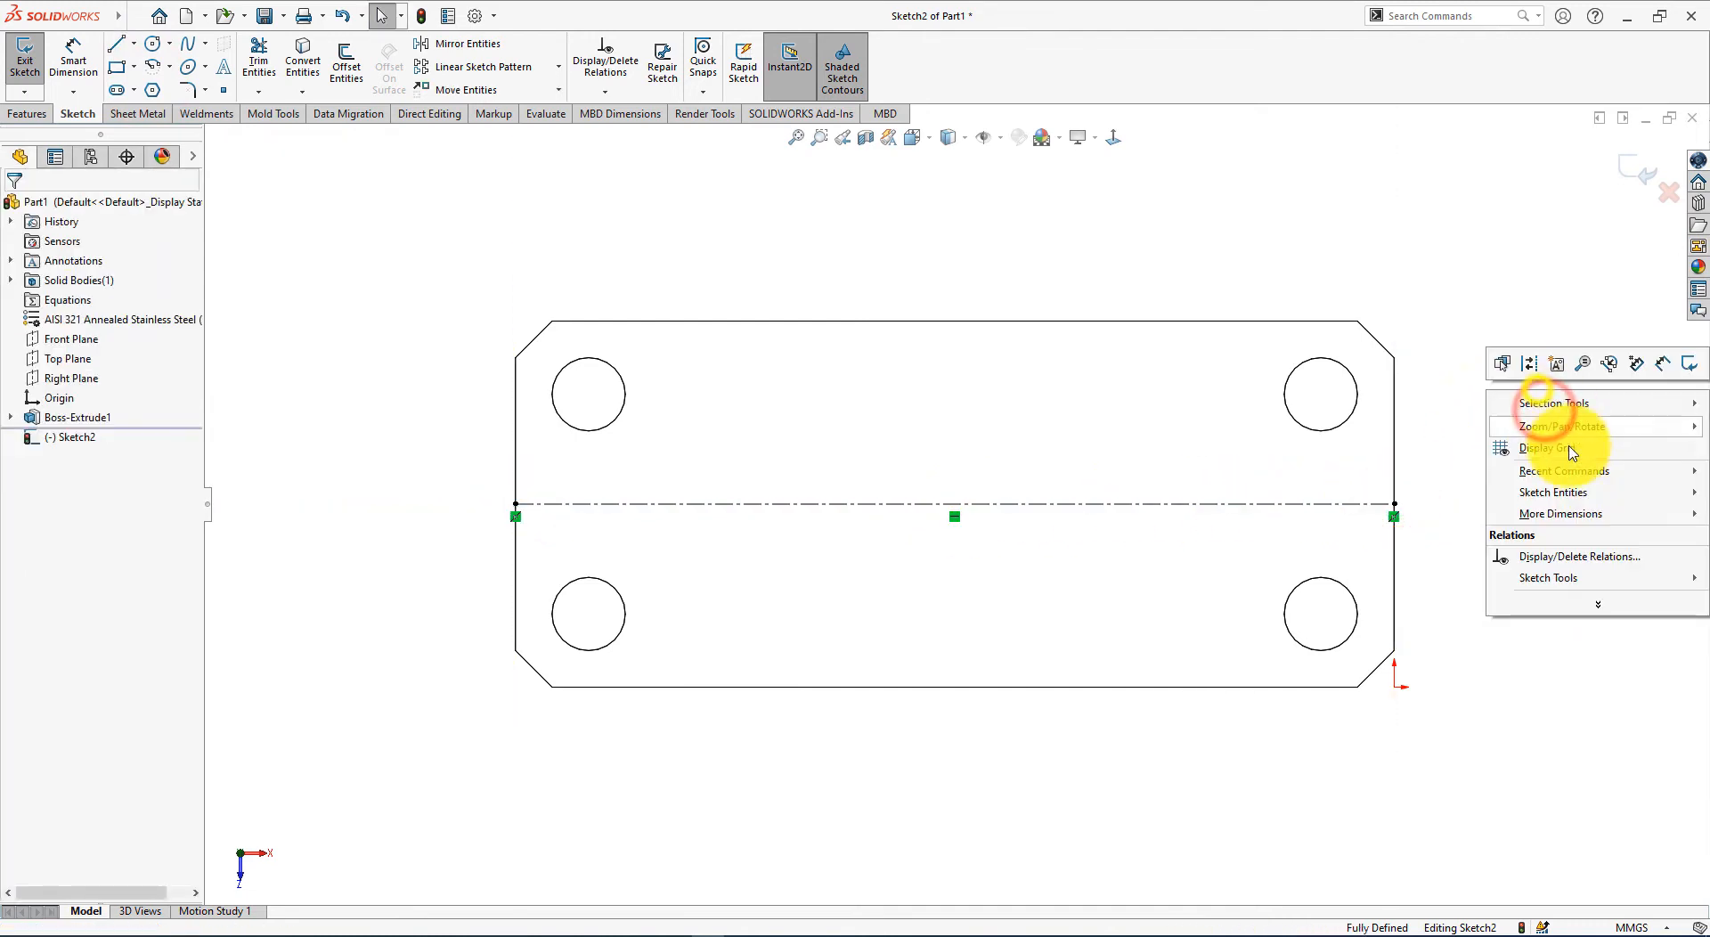
pyautogui.moveTo(1567, 473)
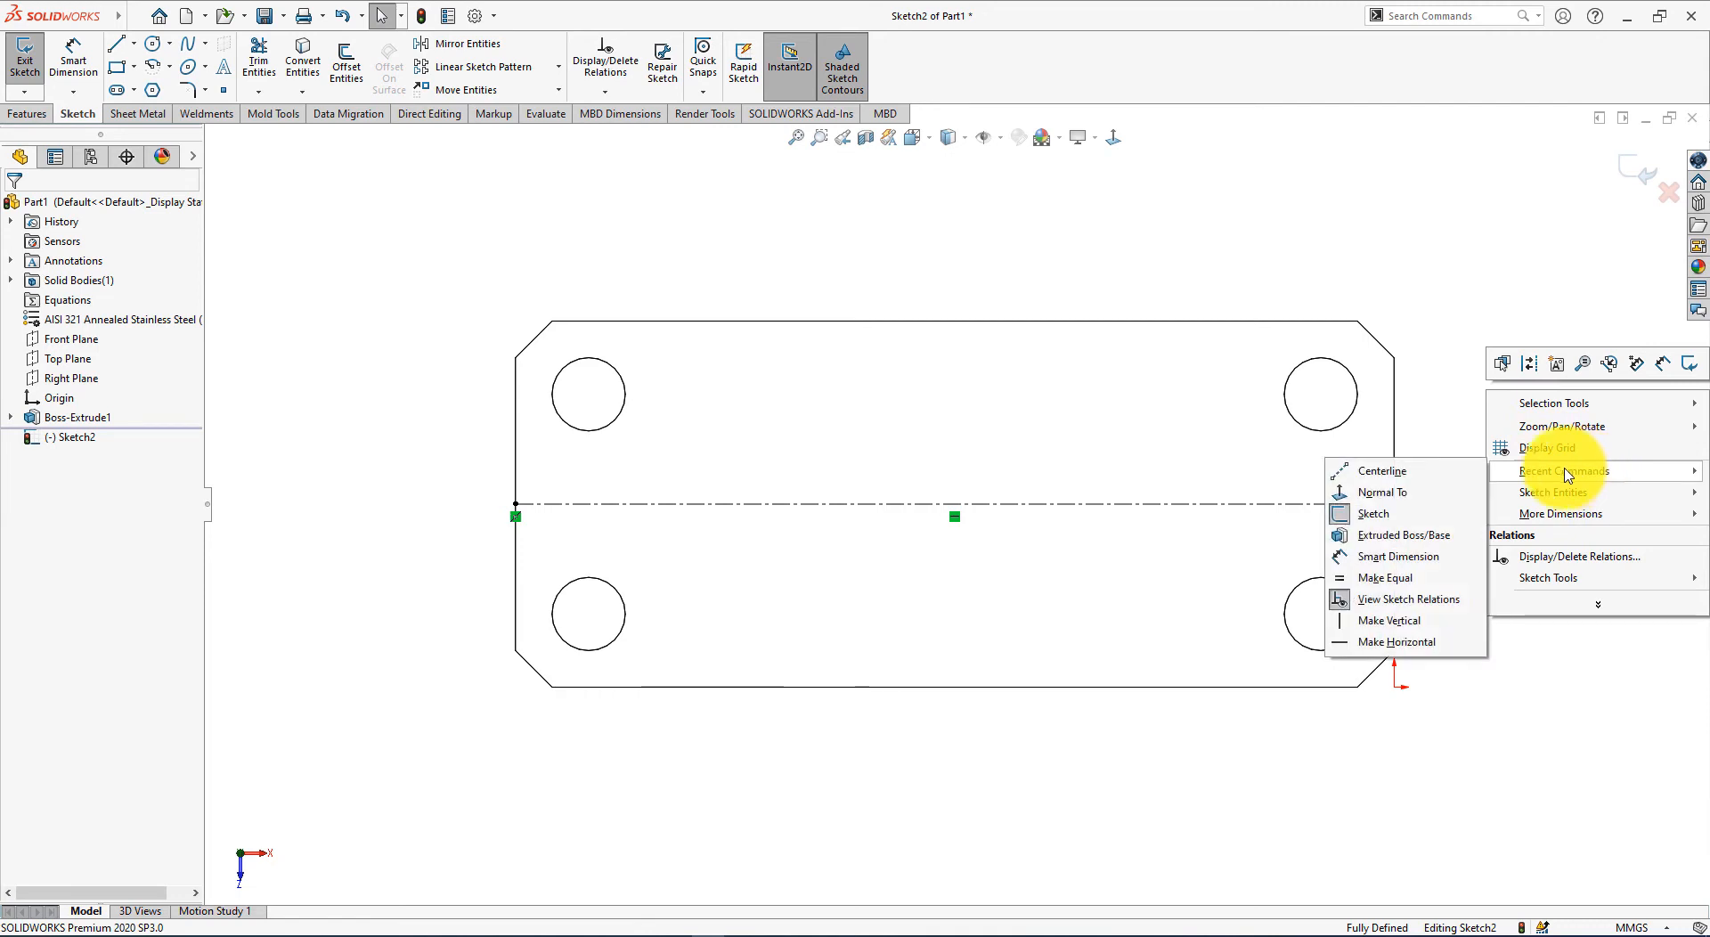
pyautogui.click(1379, 474)
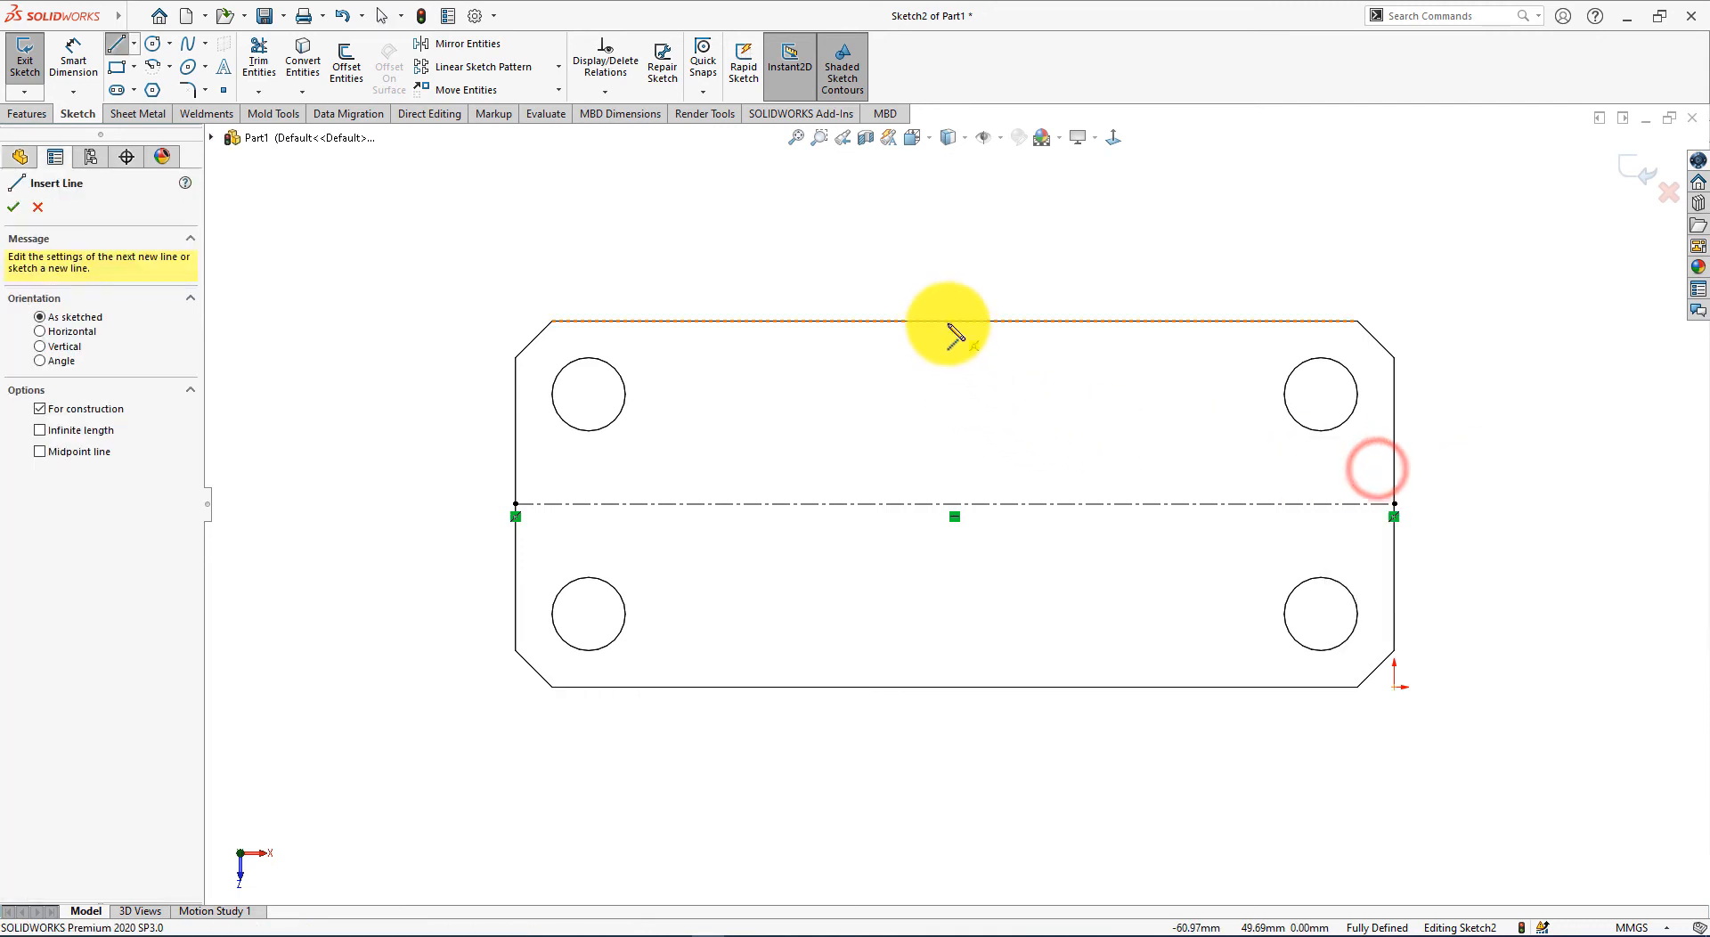
pyautogui.moveTo(955, 321); pyautogui.dragTo(954, 687)
pyautogui.rightClick(1093, 237)
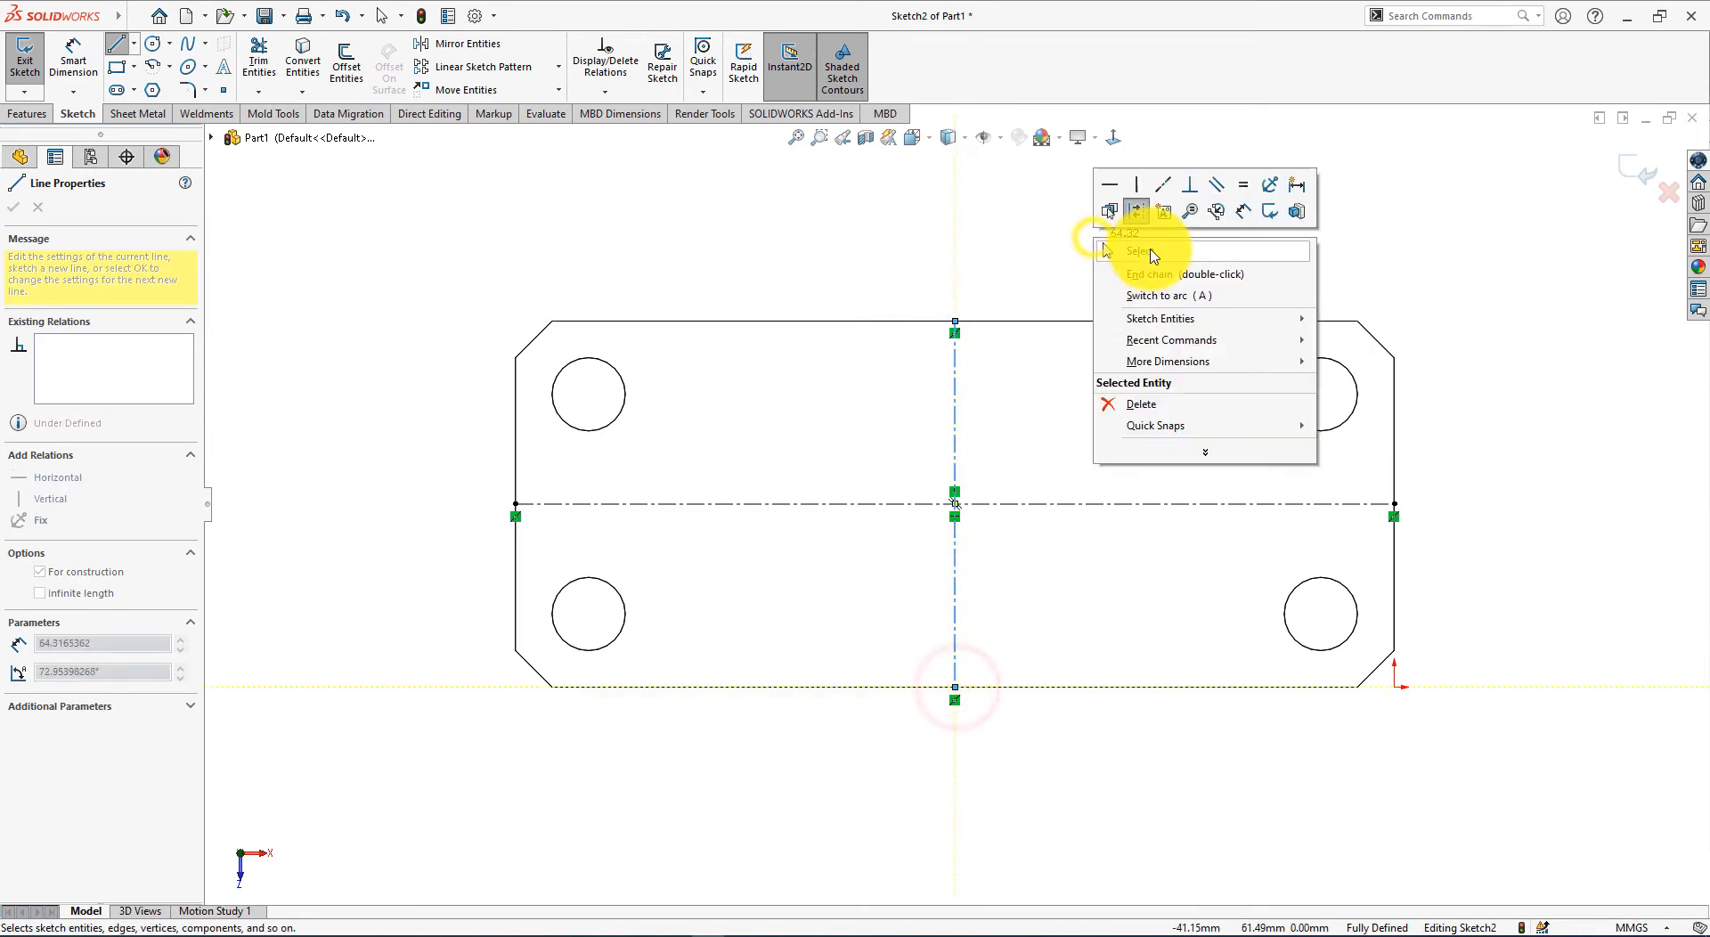
pyautogui.click(1149, 248)
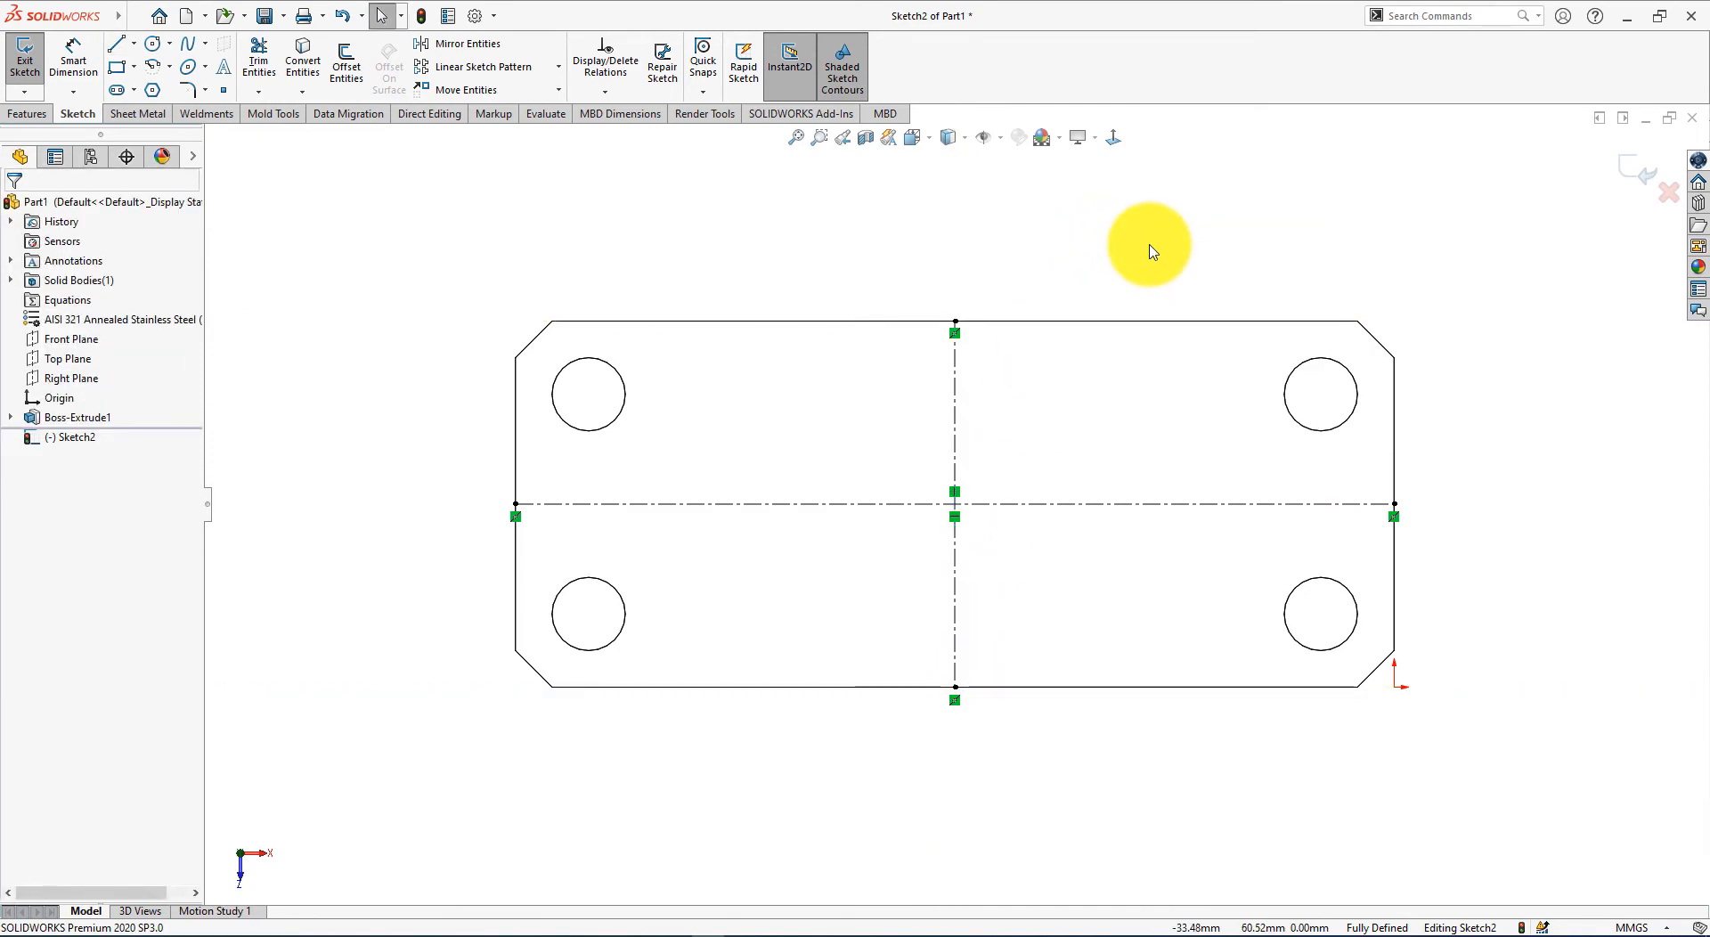
# Step: Consult the reference drawing and sketch a circle about 13.6 mm in diameter centred on the intersection of the centerlines
pyautogui.hotkey('alt', 'Tab')
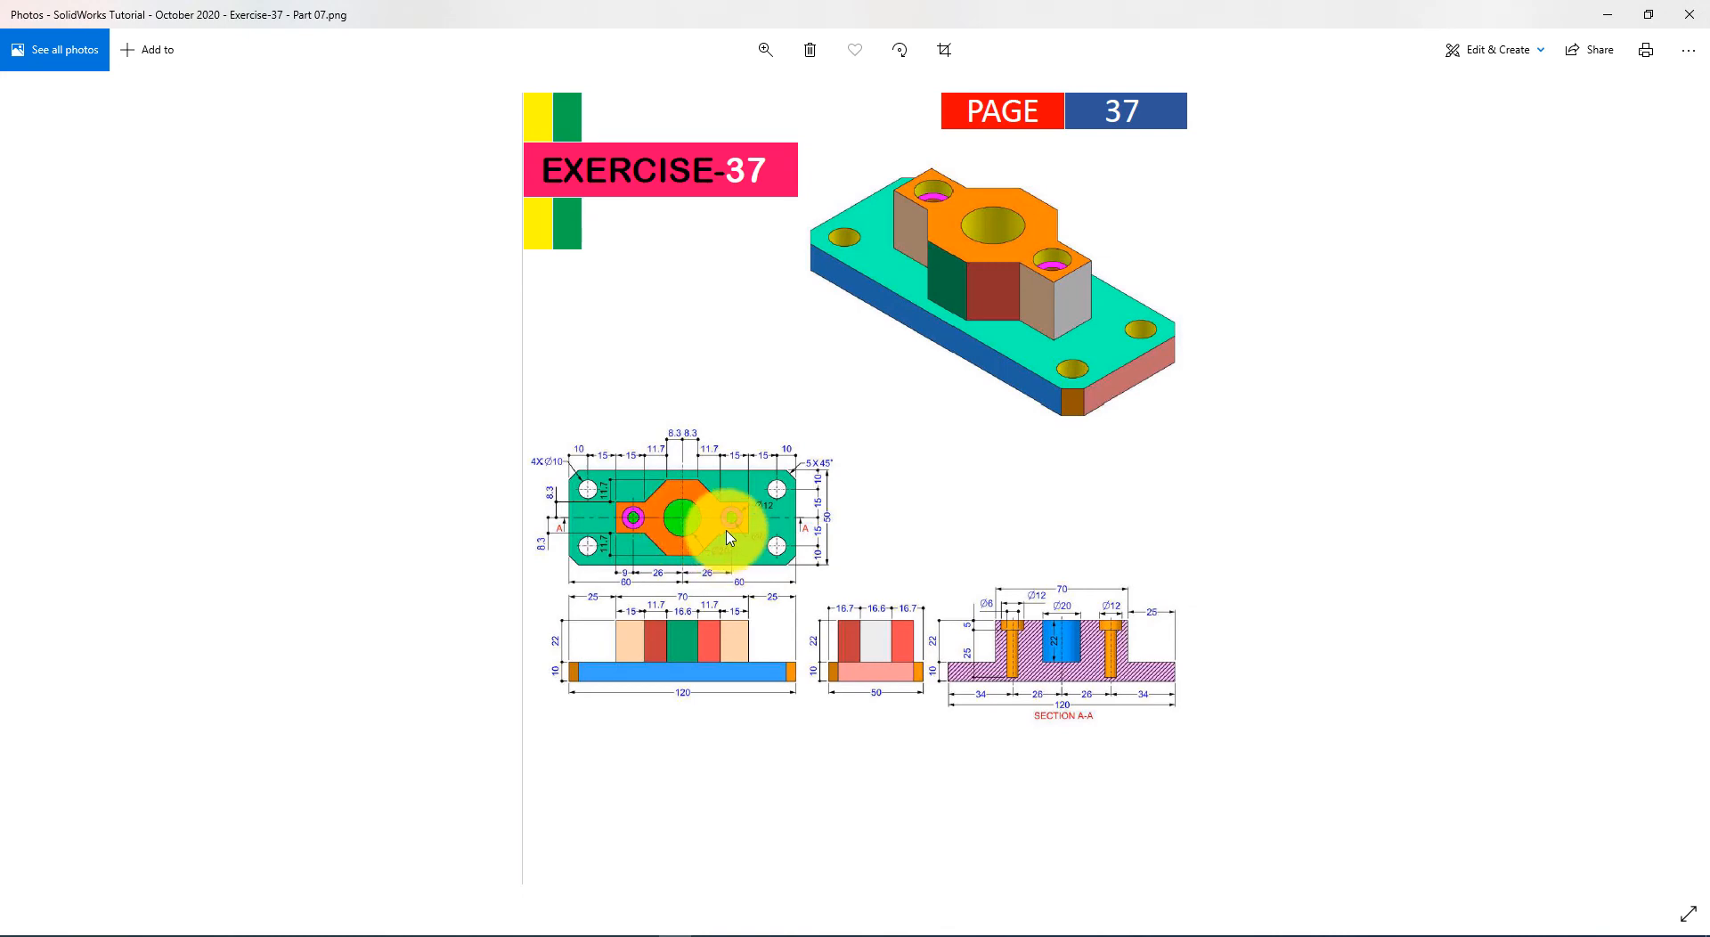
pyautogui.hotkey('alt', 'Tab')
pyautogui.click(153, 44)
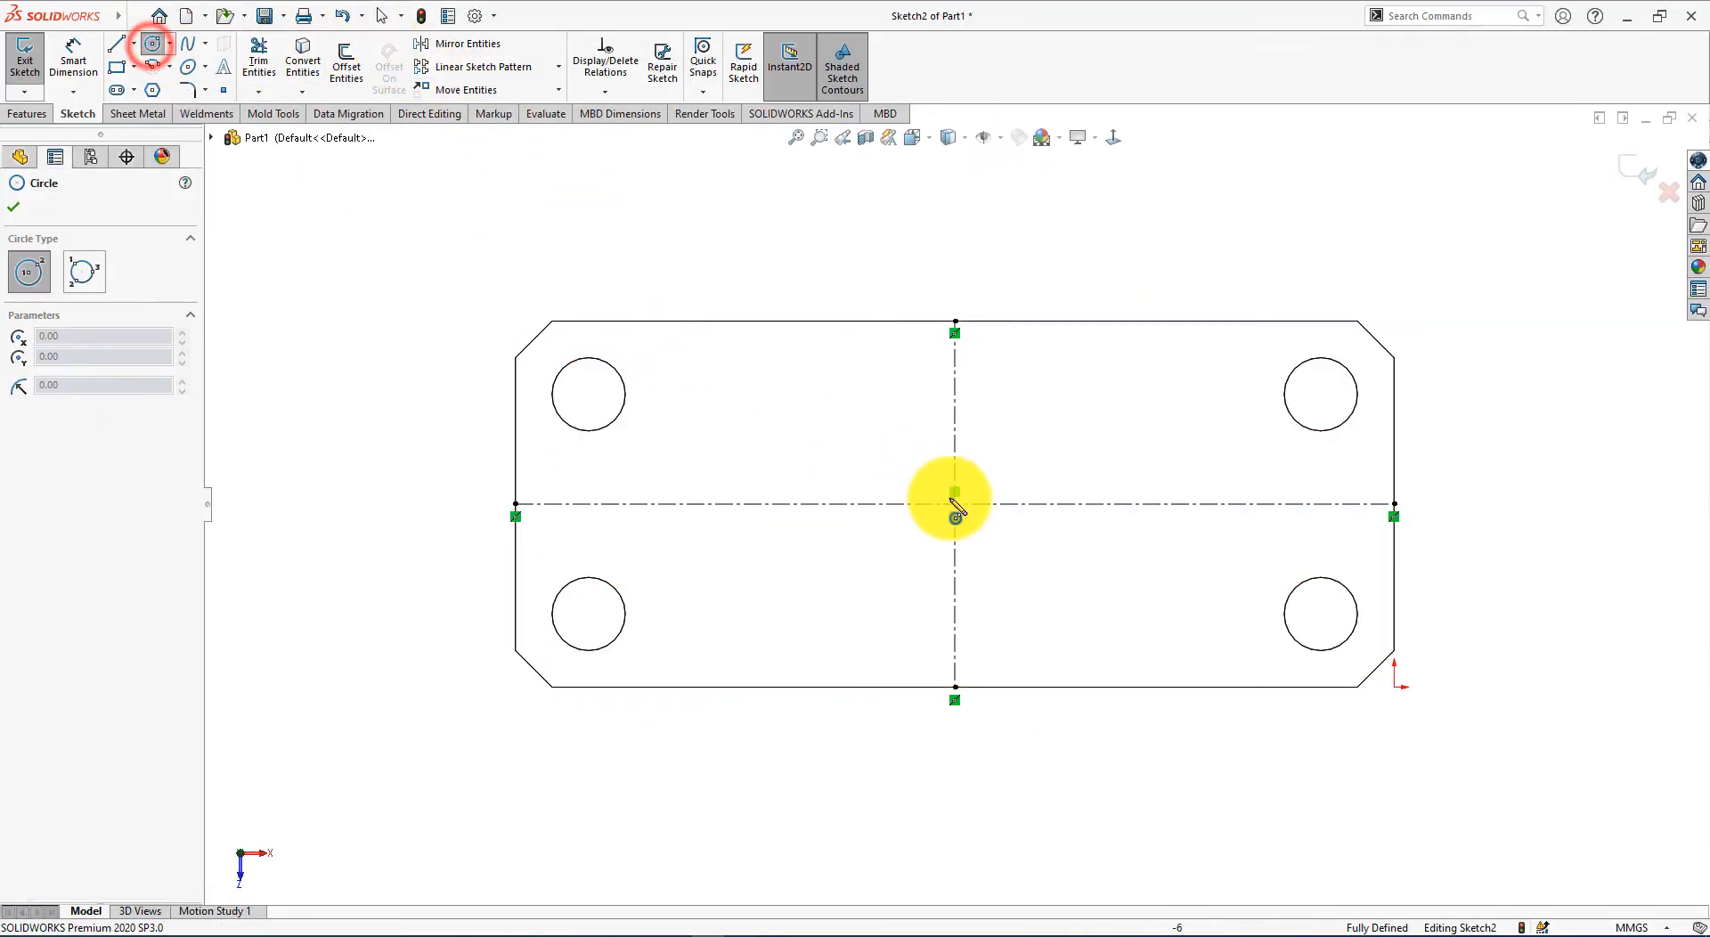
pyautogui.moveTo(954, 504); pyautogui.dragTo(992, 542)
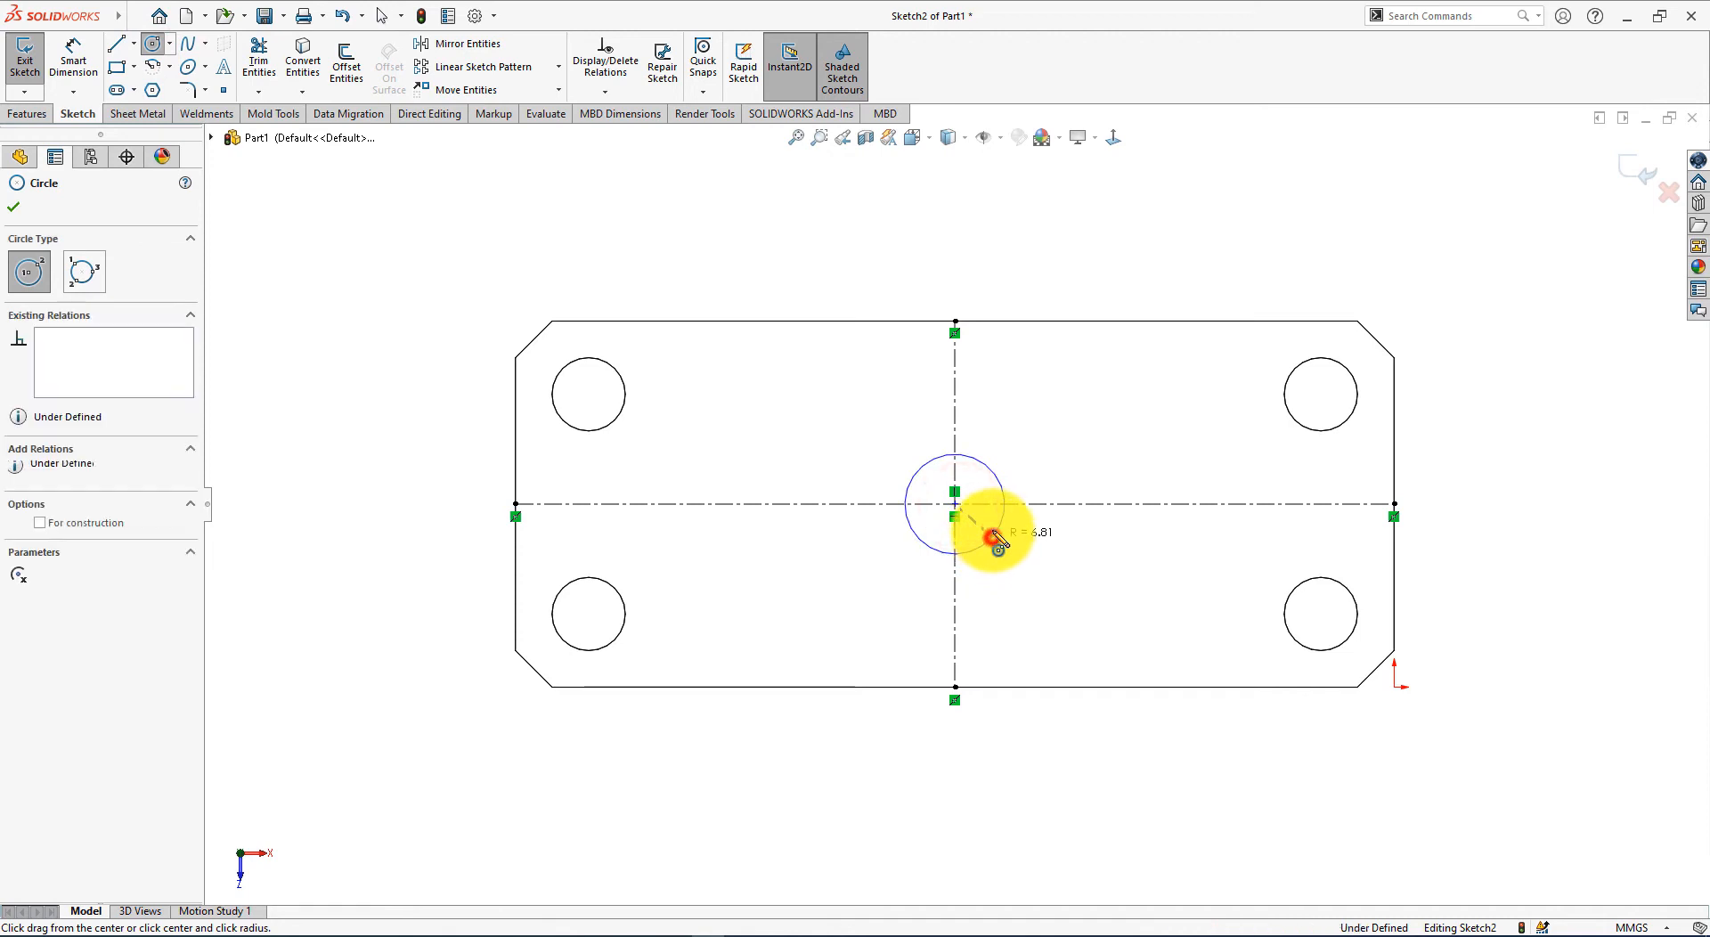
# Step: Dimension the central circle's diameter to 20 mm
pyautogui.click(73, 56)
pyautogui.click(997, 534)
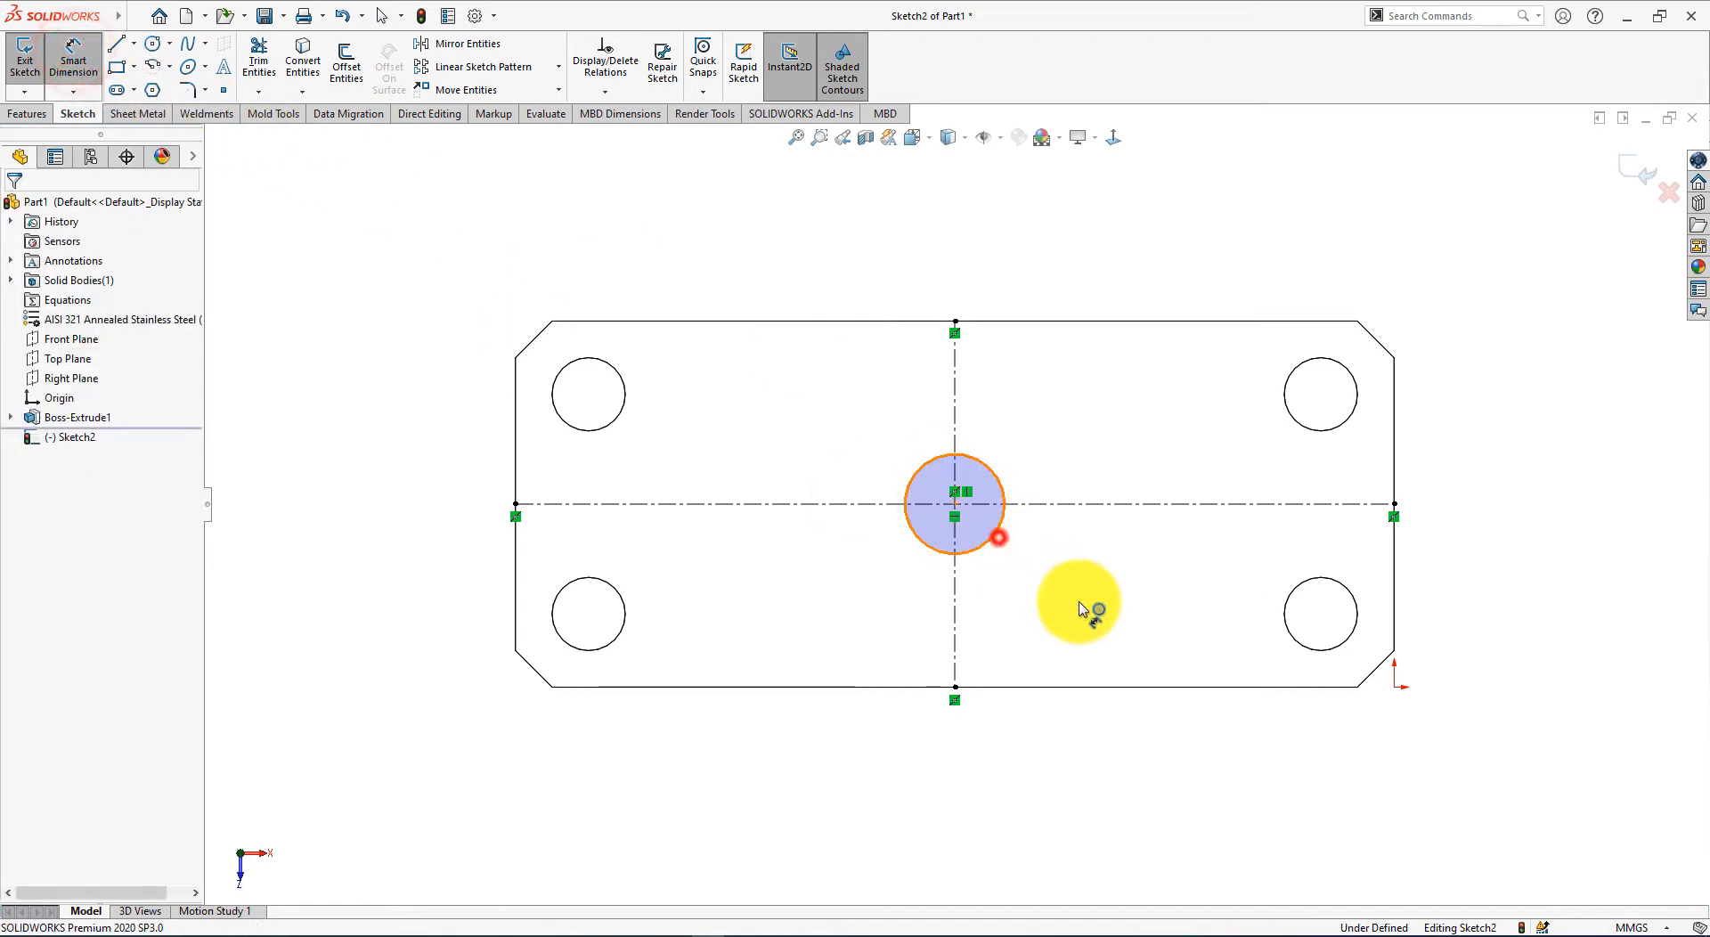
pyautogui.click(1153, 617)
pyautogui.write('2')
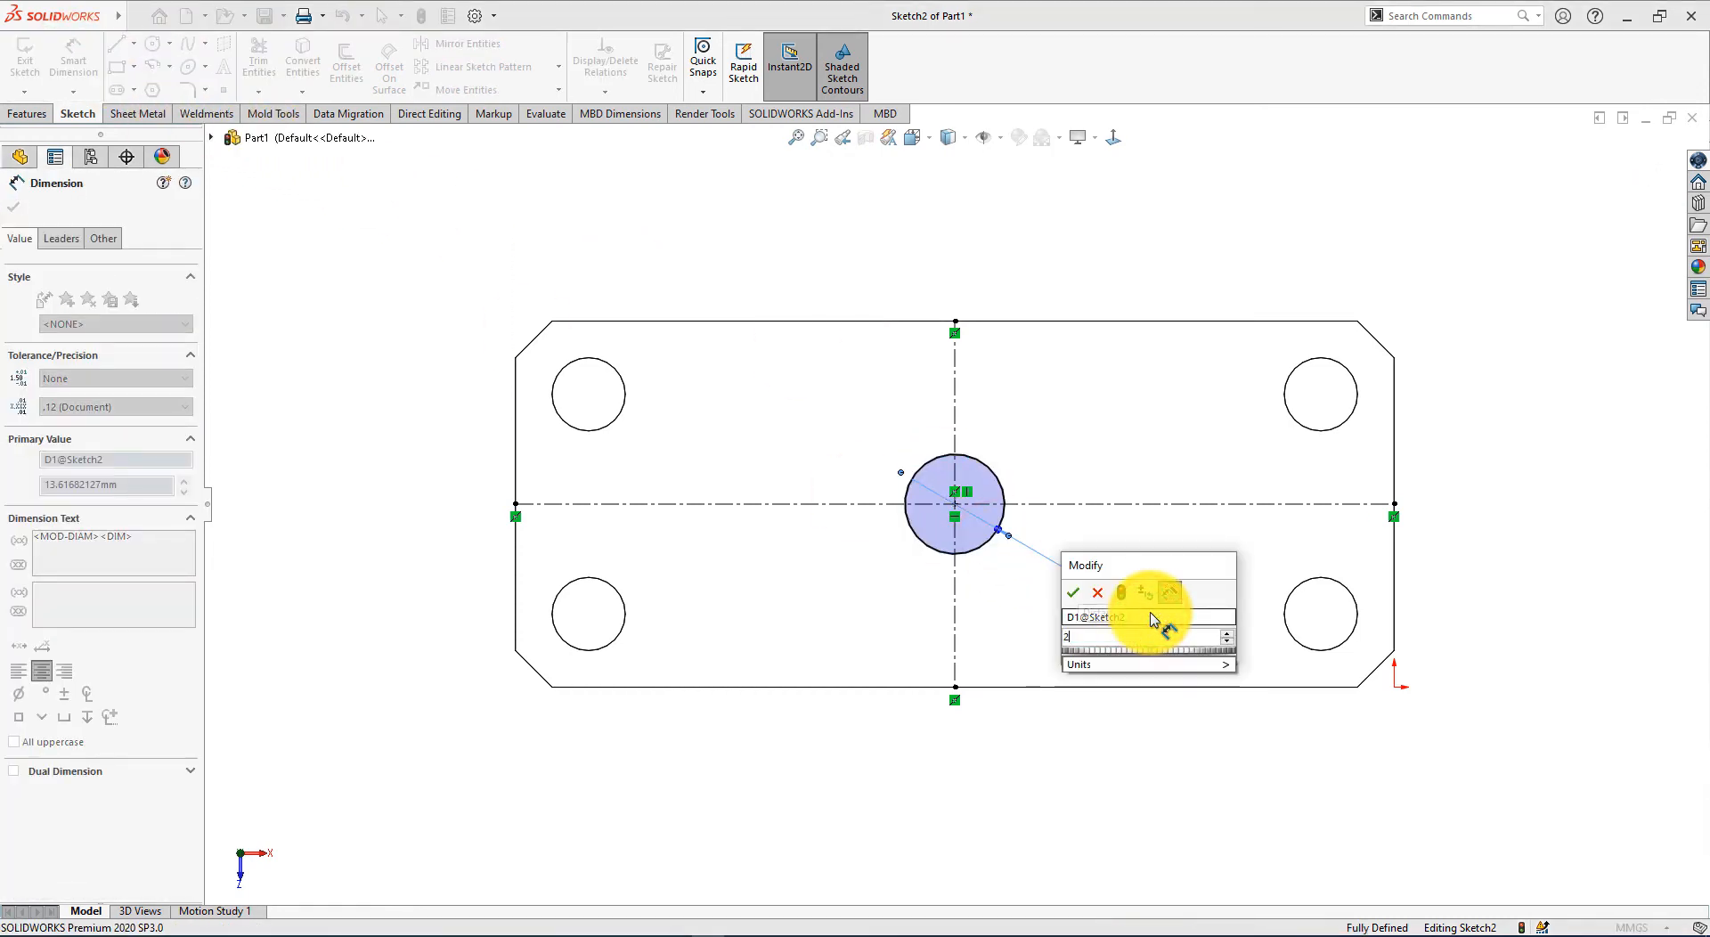
pyautogui.write('0')
pyautogui.press('Return')
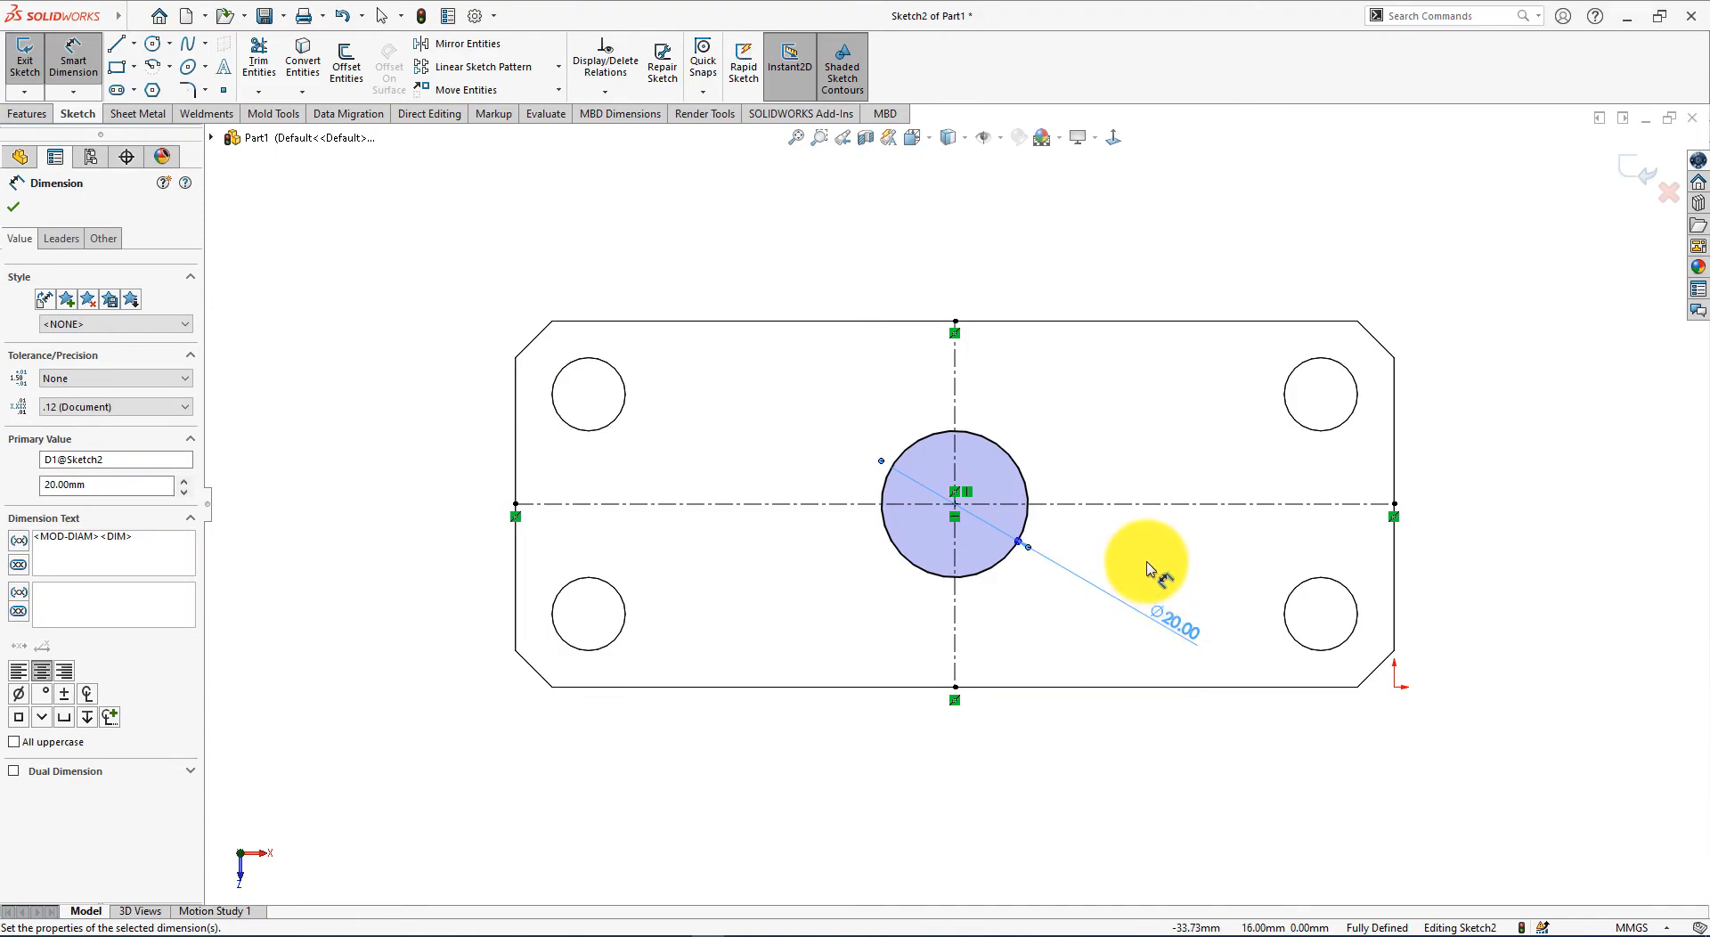
# Step: Sketch a seven-line stepped profile above the circle, both ends on the horizontal centerline, with a left edge about 7.5 mm and top line about 39 mm
pyautogui.hotkey('alt', 'Tab')
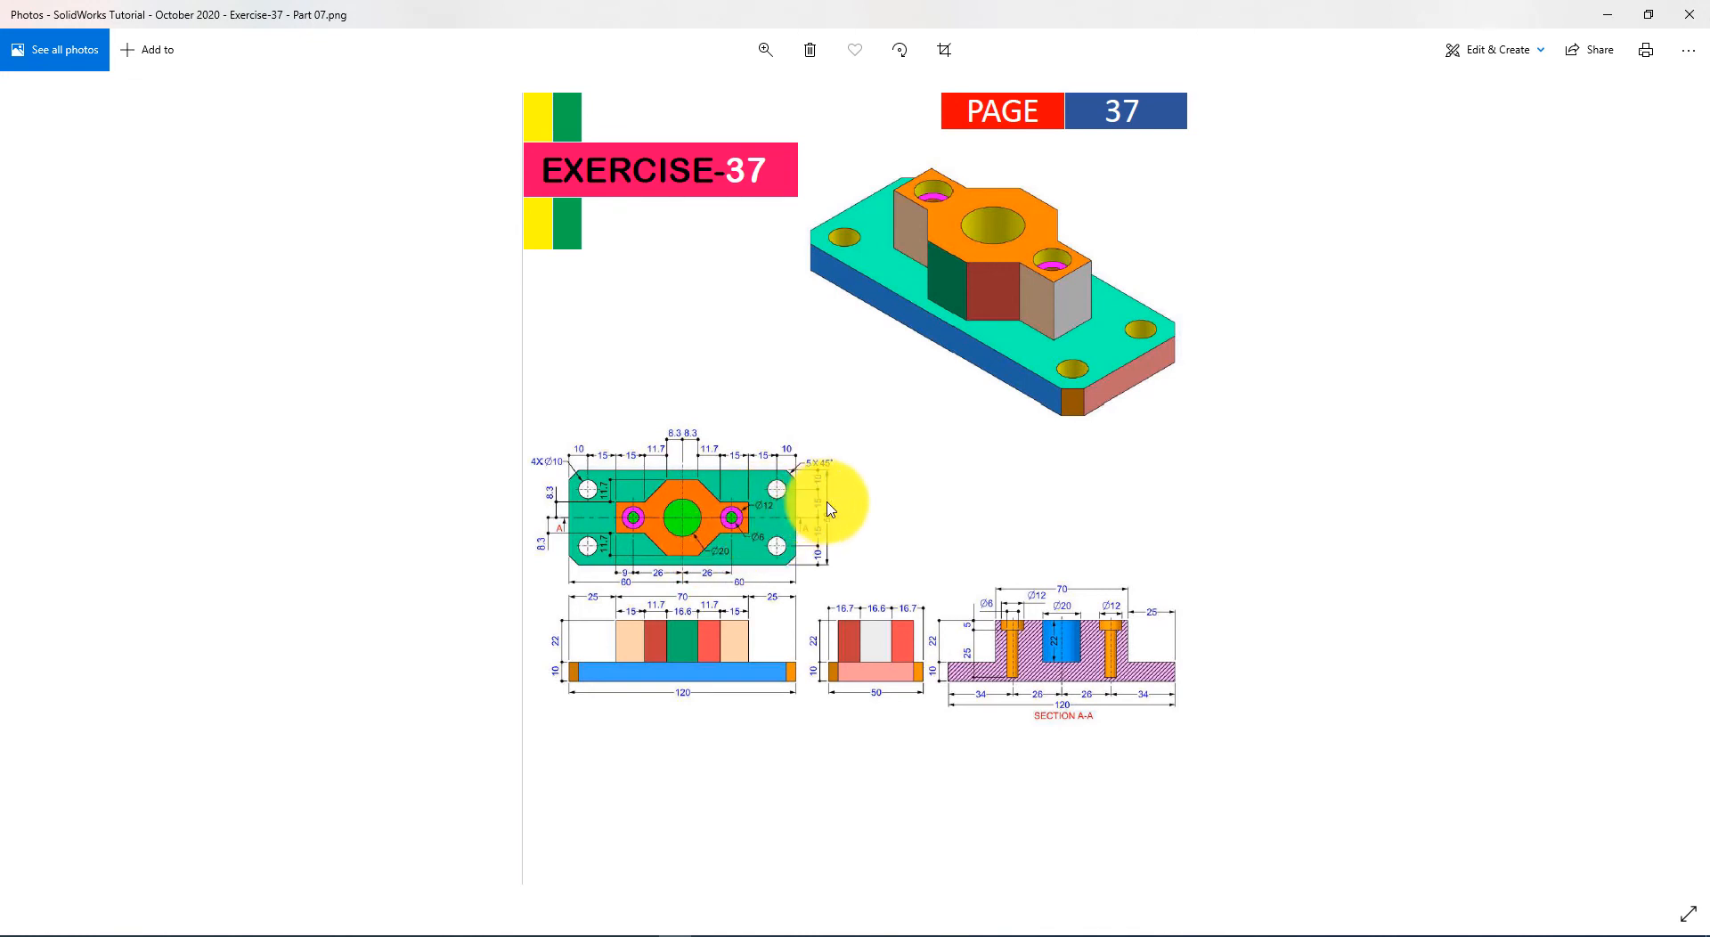
pyautogui.hotkey('alt', 'Tab')
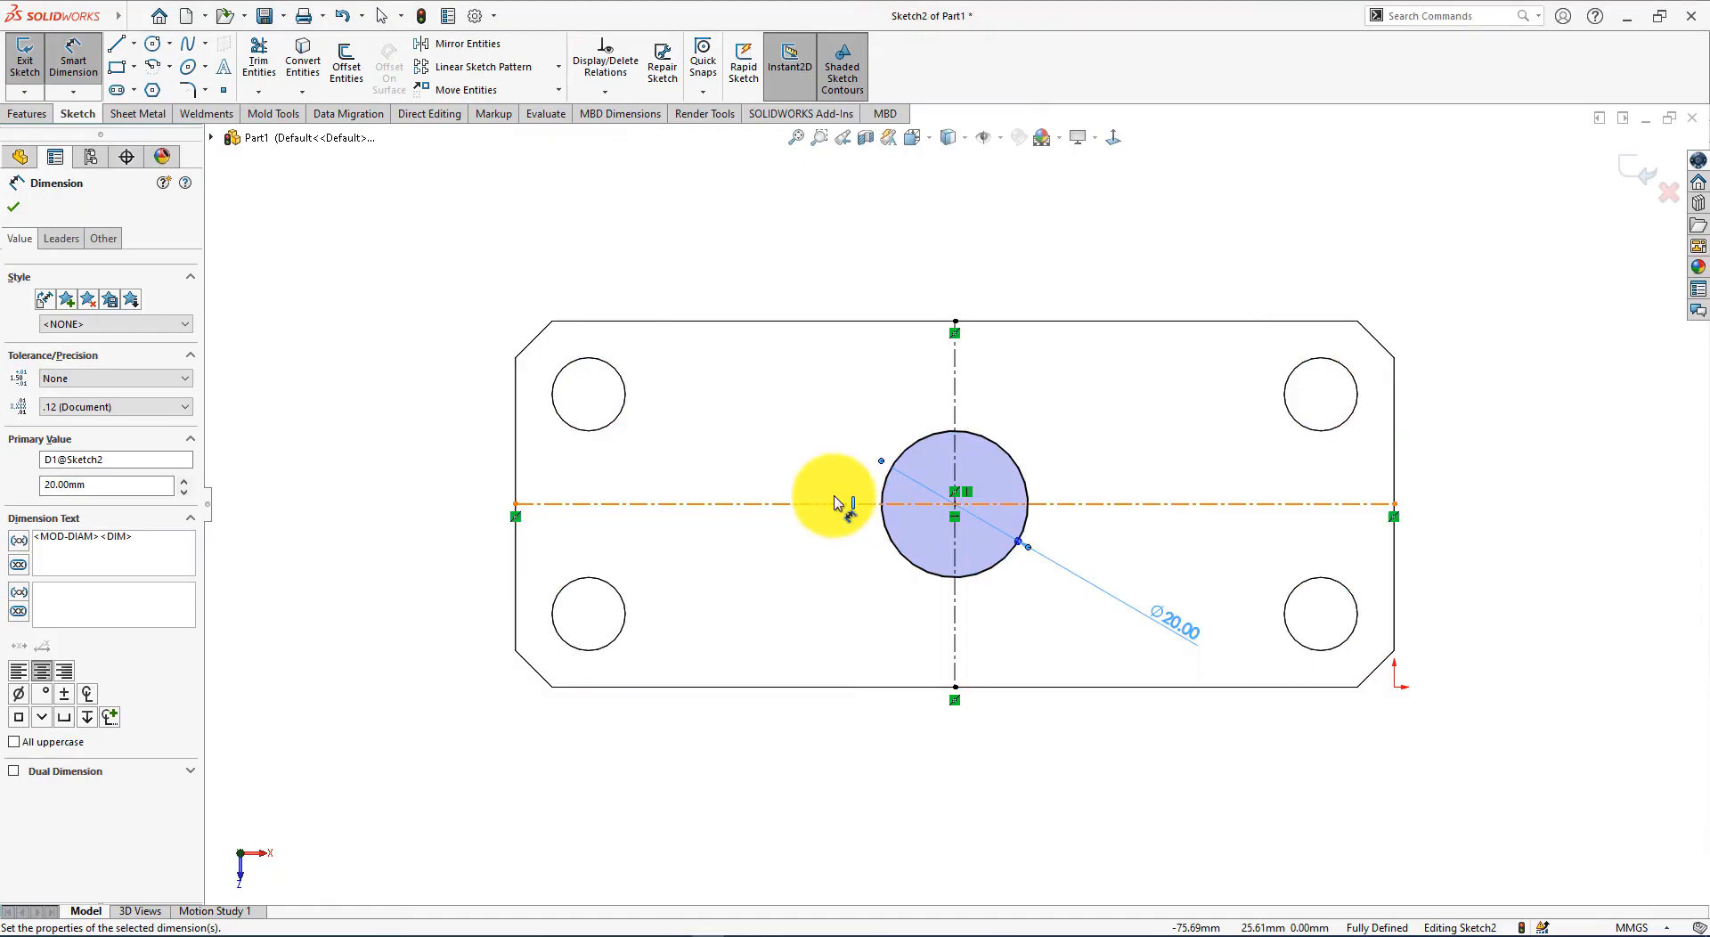
pyautogui.click(113, 47)
pyautogui.click(702, 504)
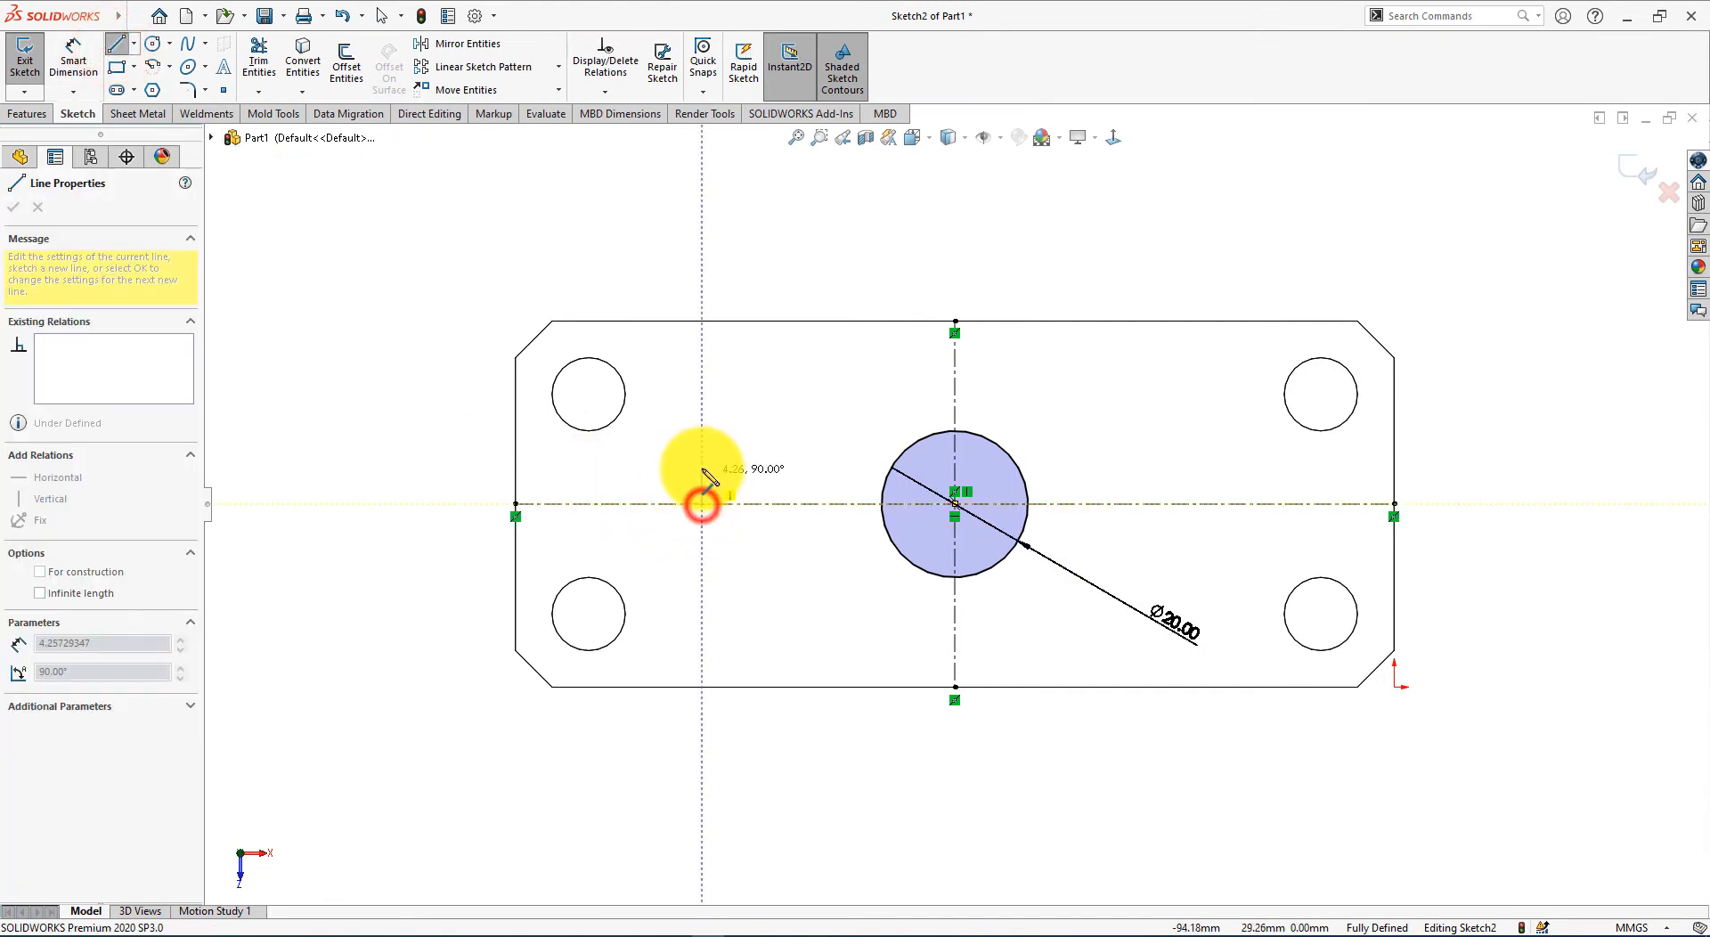
pyautogui.click(703, 448)
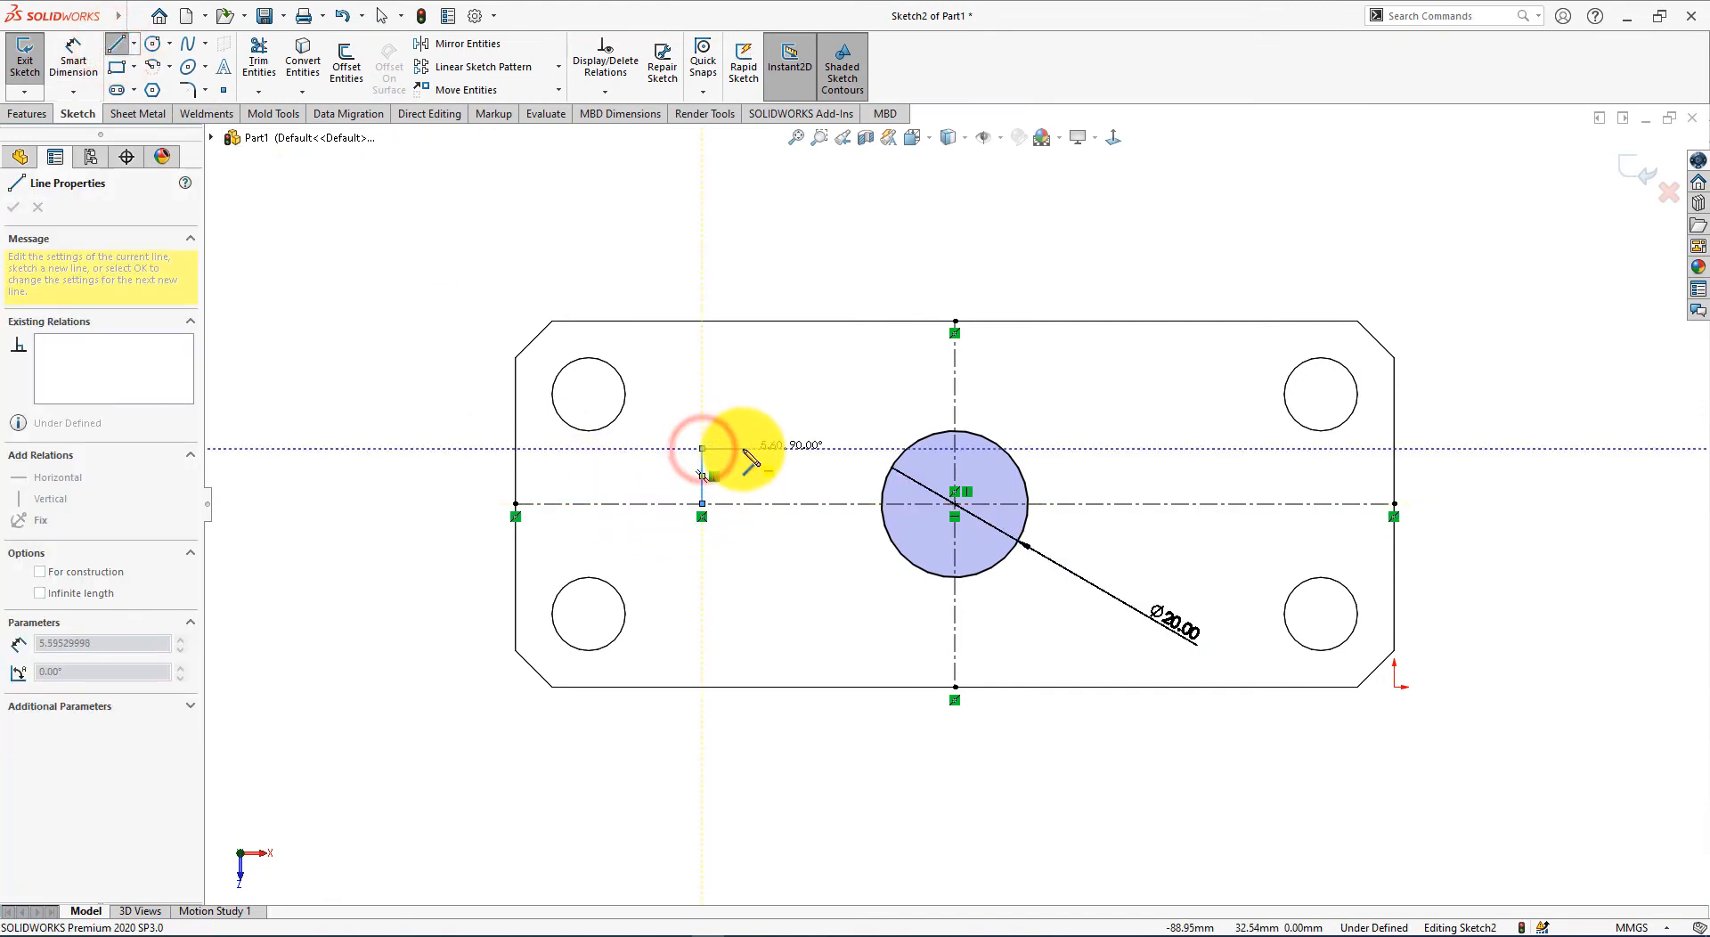
pyautogui.click(758, 448)
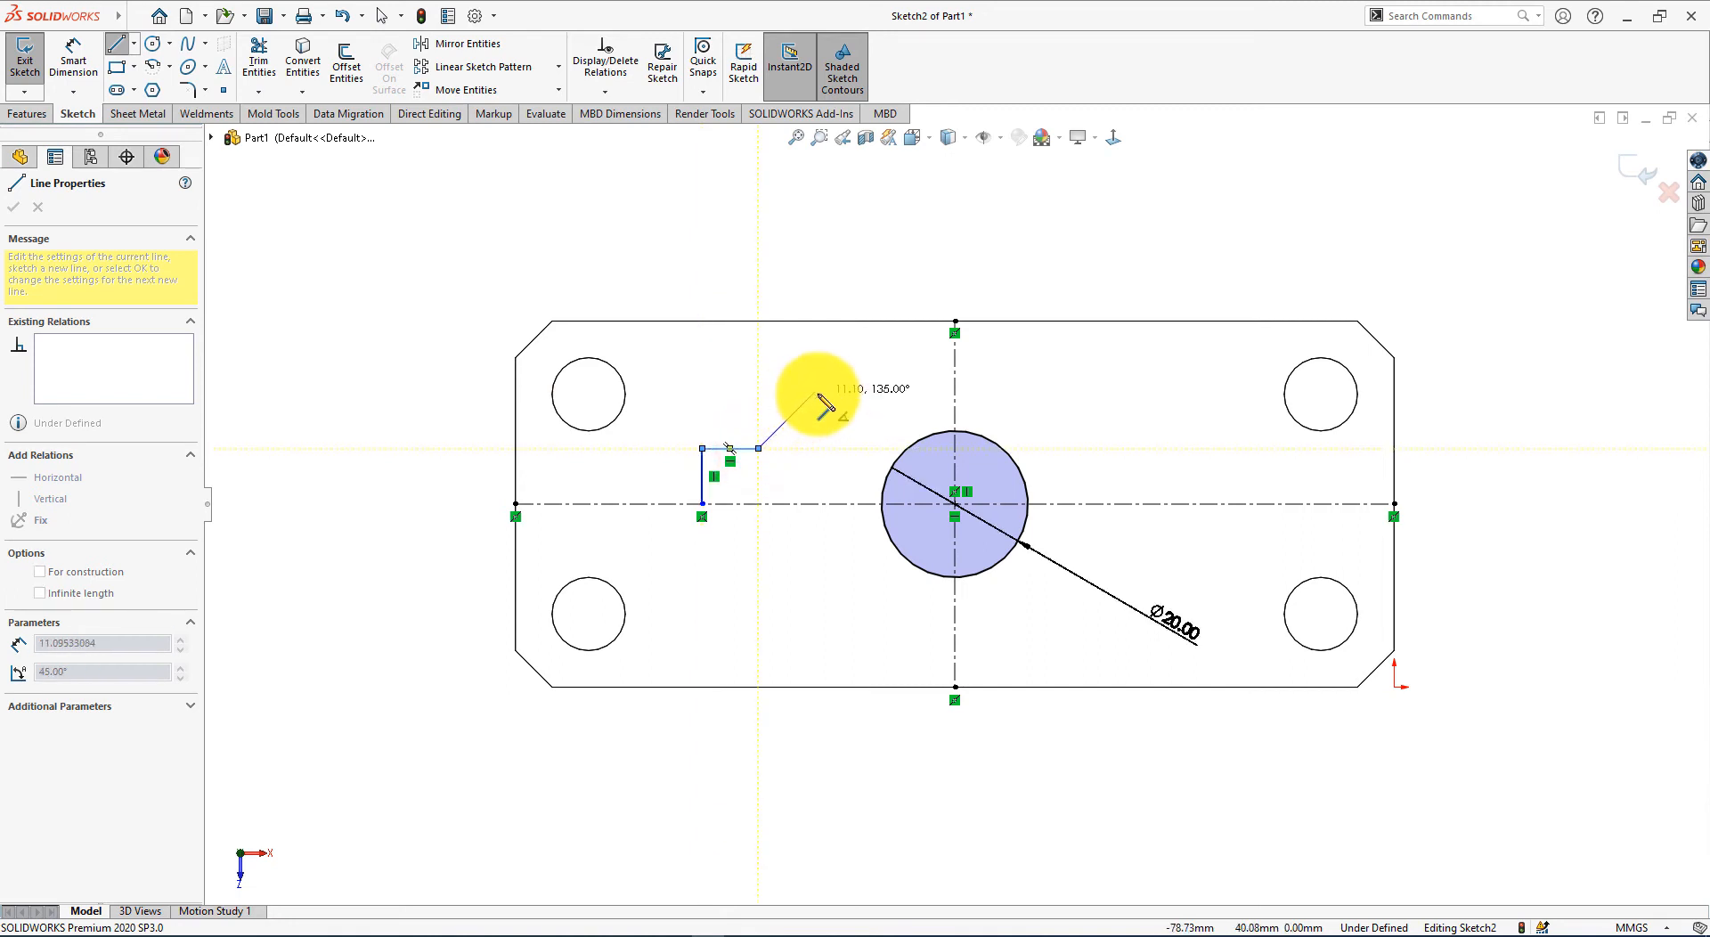
pyautogui.click(815, 392)
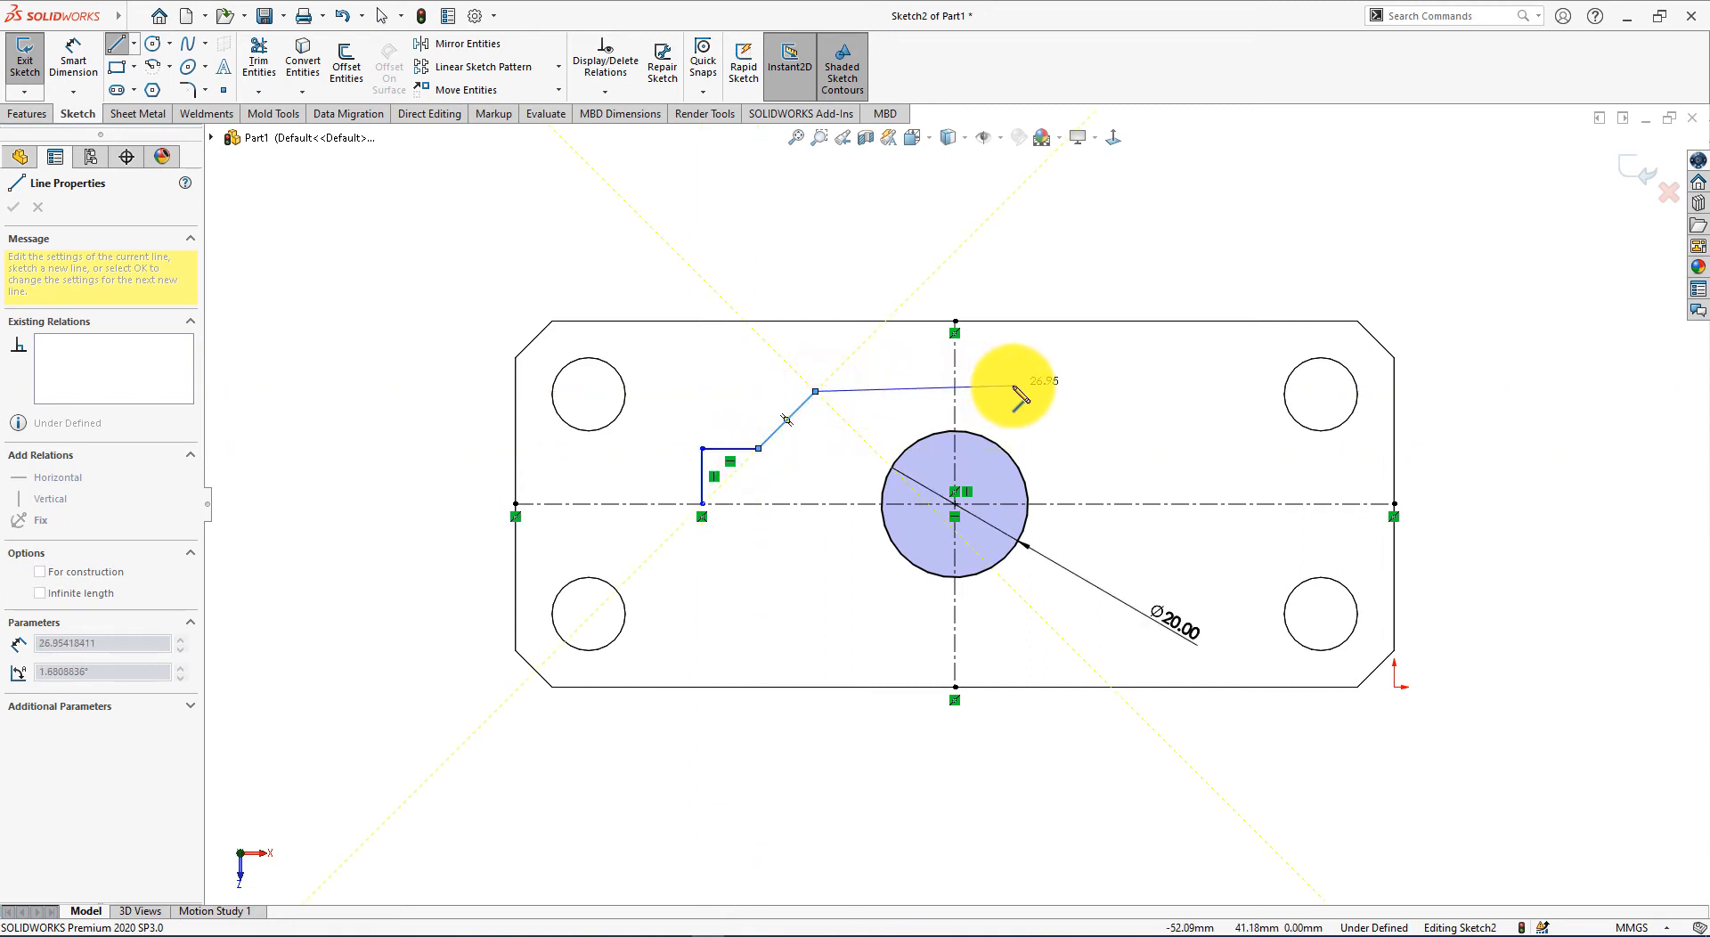
pyautogui.click(1100, 391)
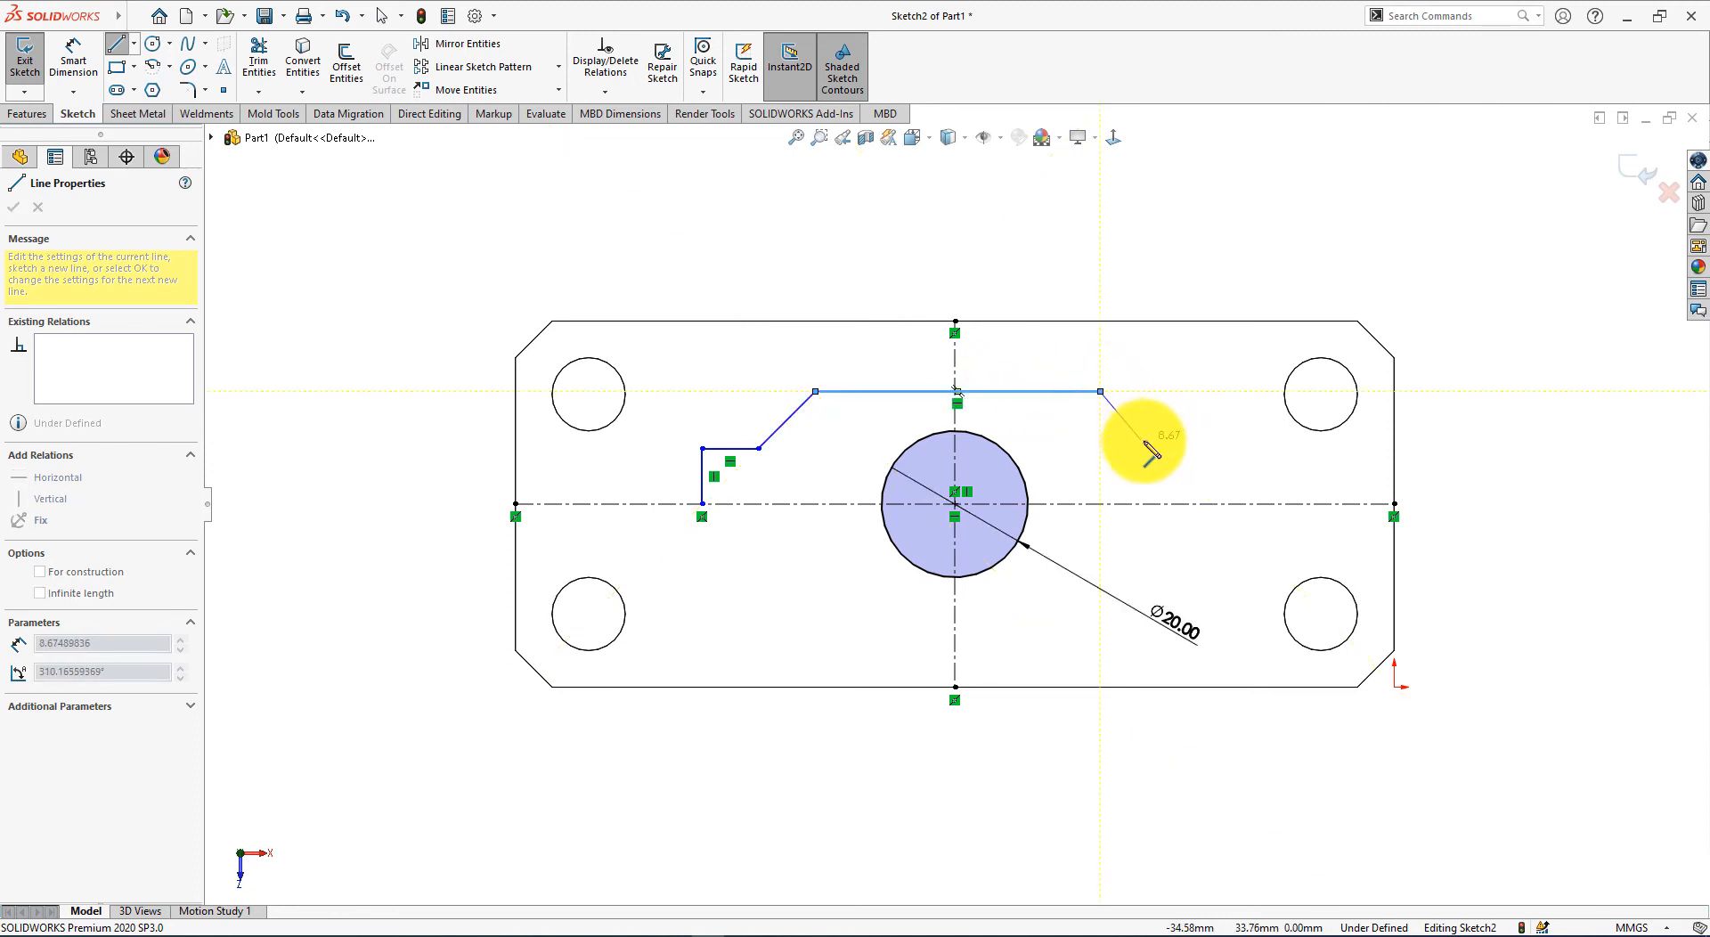
pyautogui.click(1151, 441)
pyautogui.click(1218, 442)
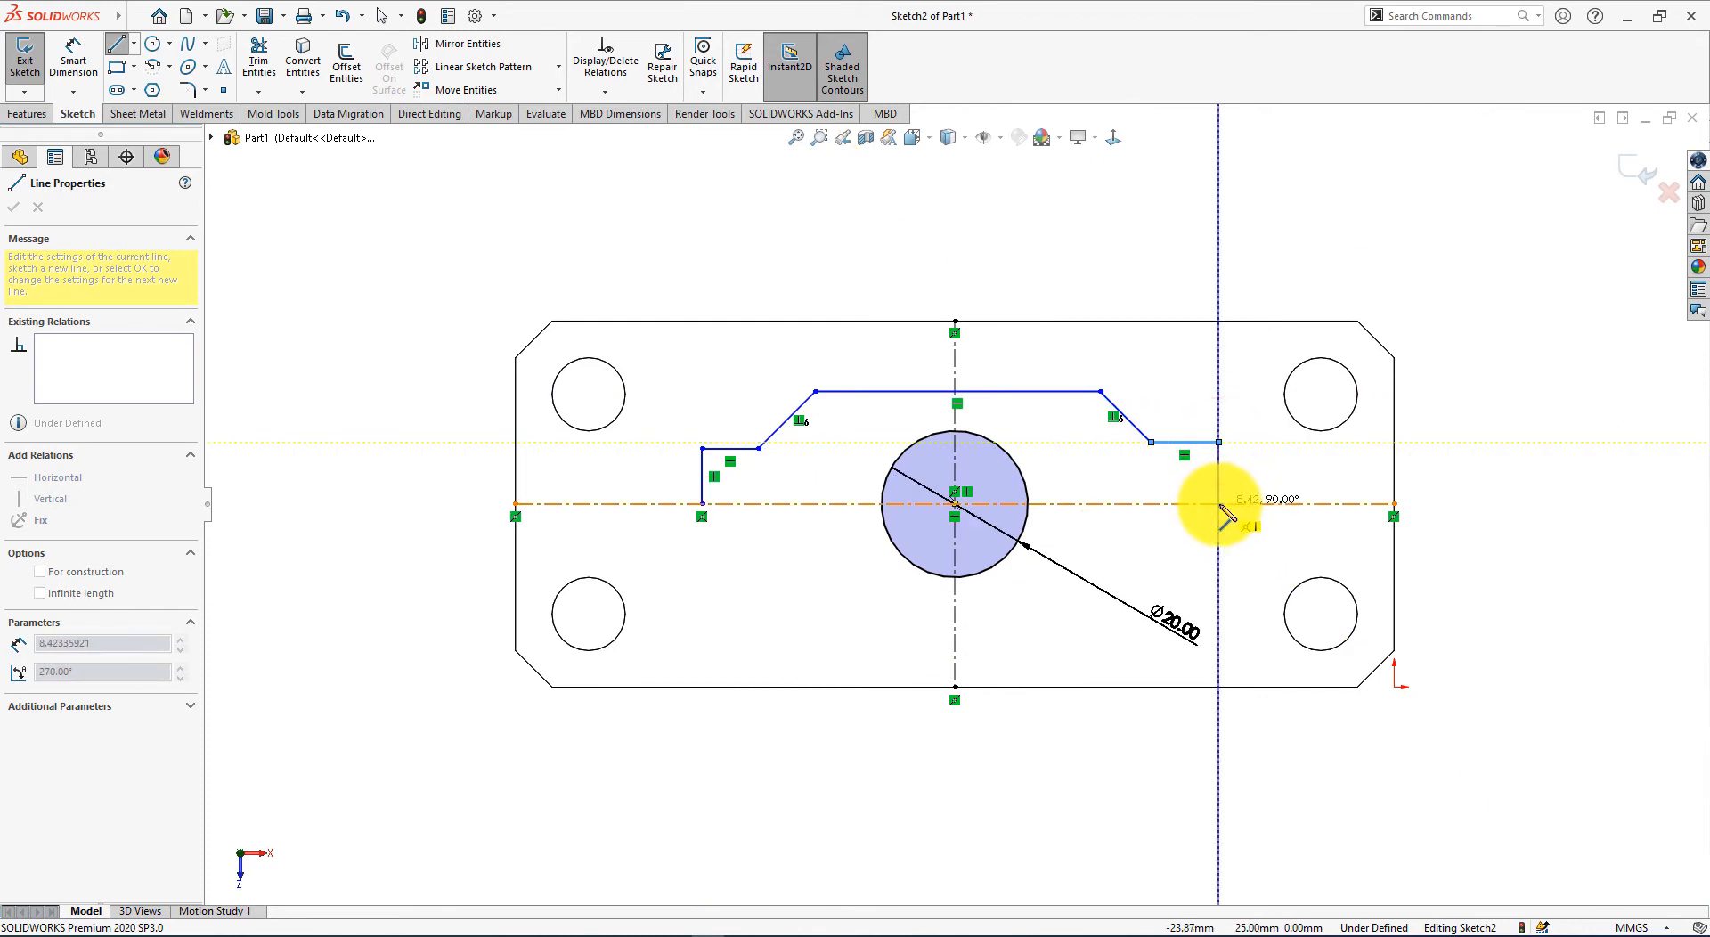
pyautogui.click(1218, 504)
pyautogui.rightClick(1550, 427)
pyautogui.click(1551, 433)
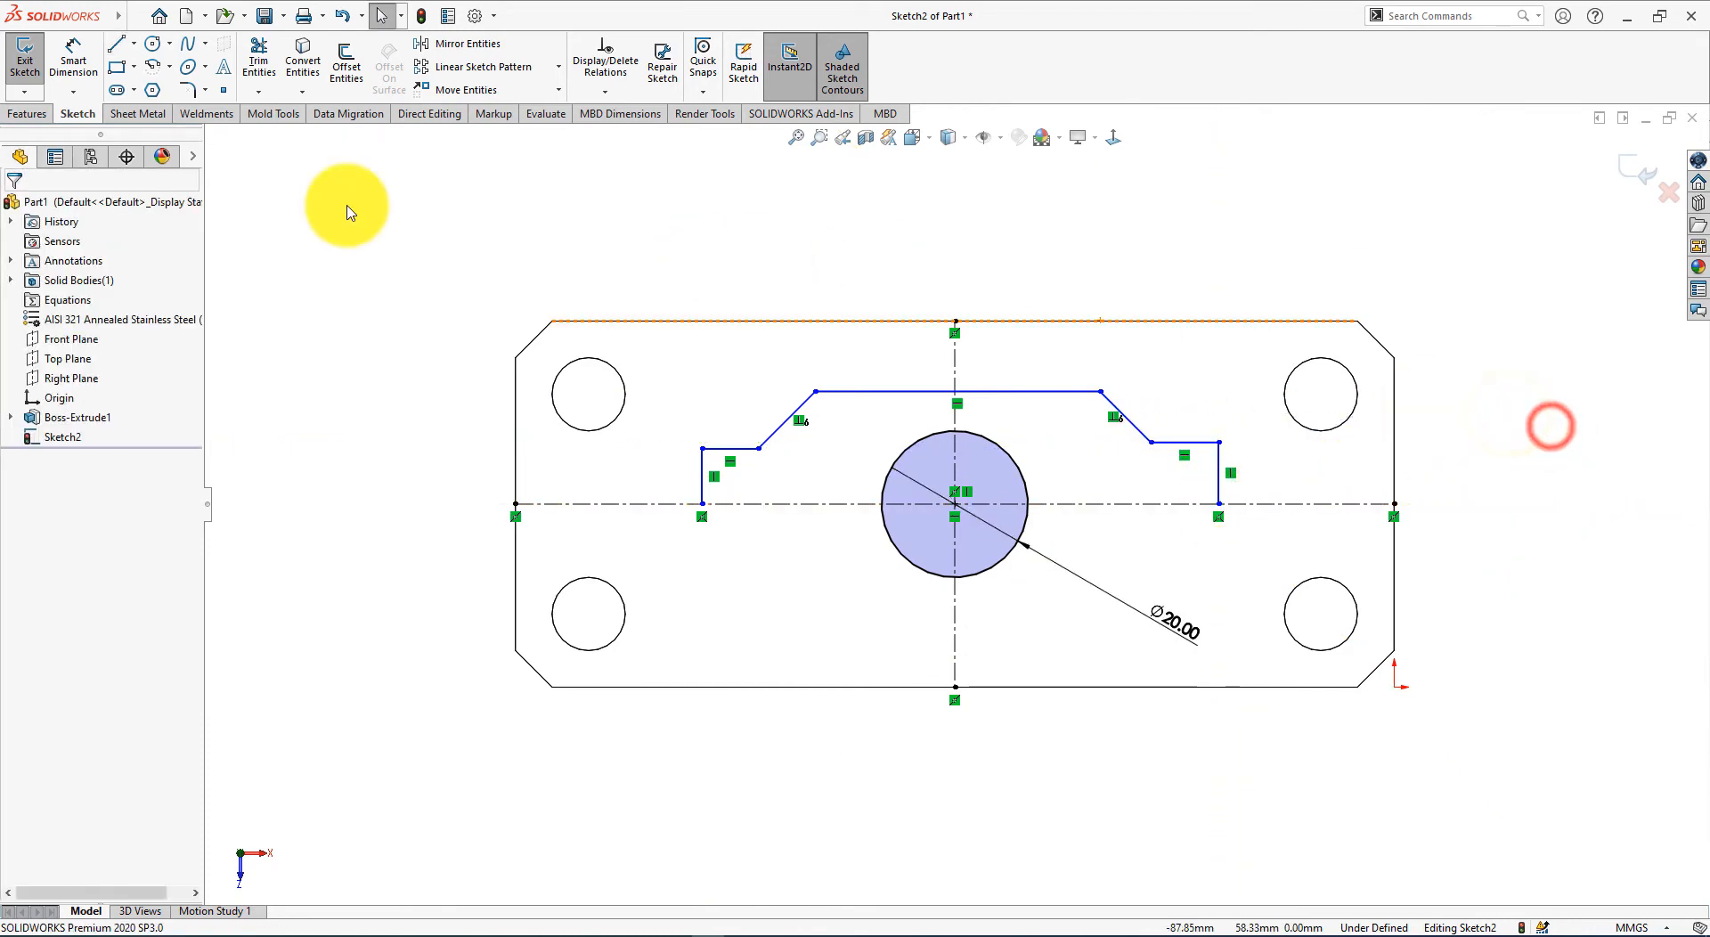
# Step: Dimension the profile's left vertical line to 8.3 mm, as given in the reference drawing
pyautogui.click(71, 55)
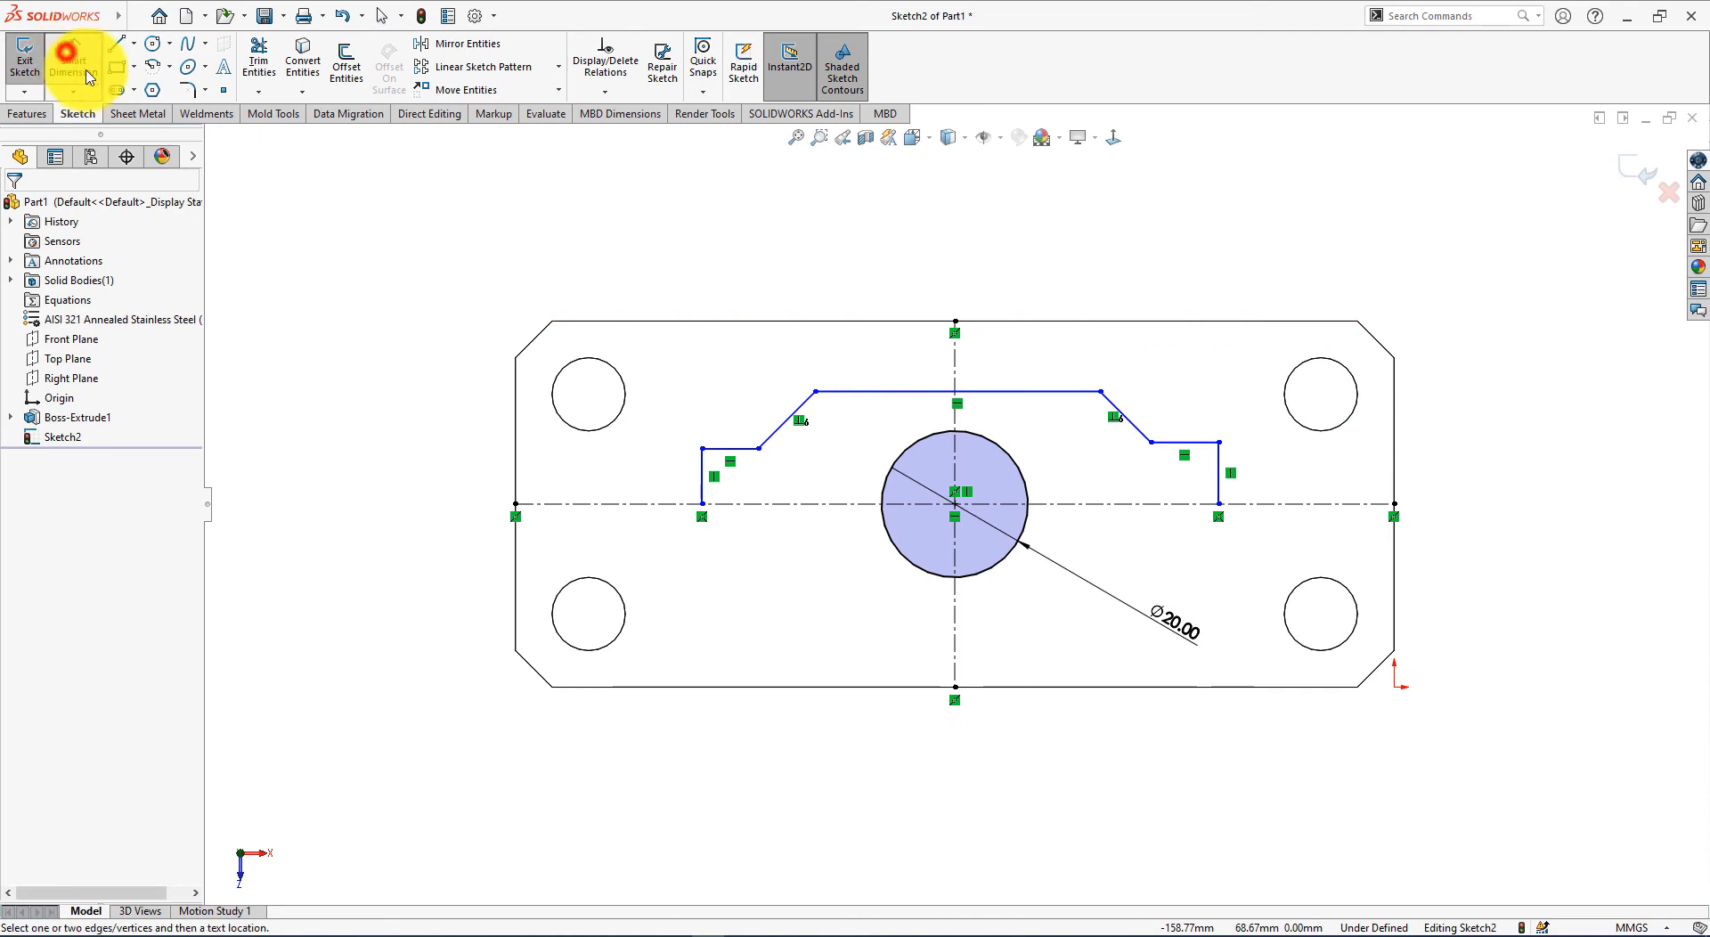
pyautogui.click(701, 492)
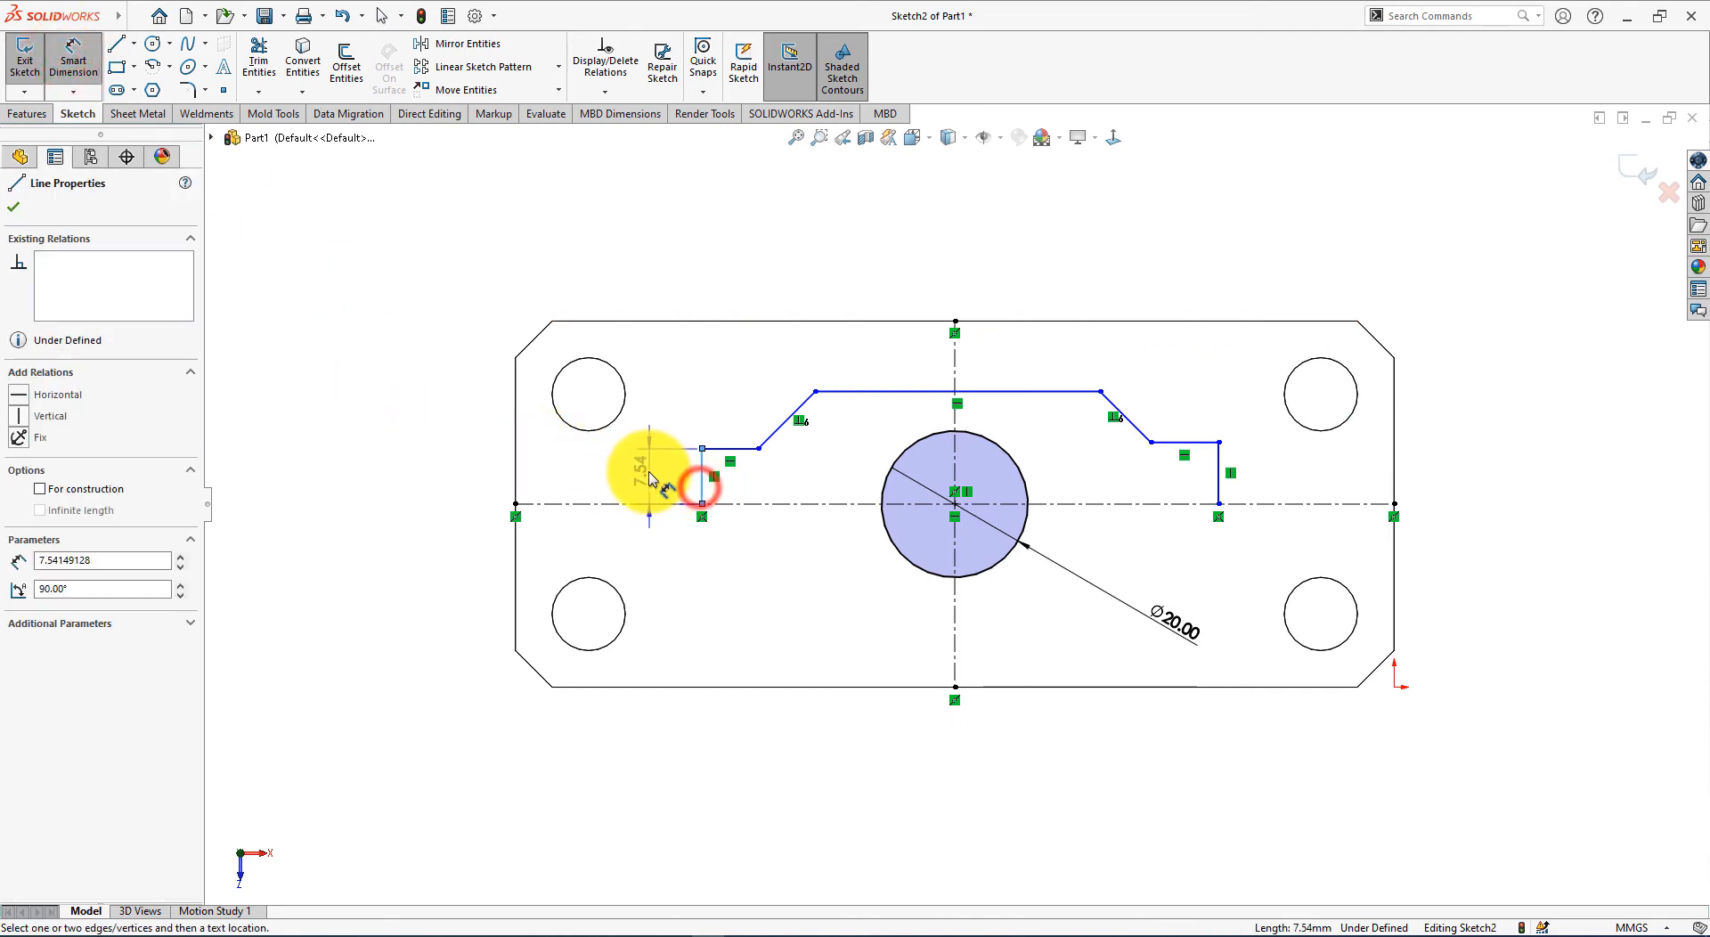
pyautogui.click(649, 468)
pyautogui.hotkey('alt', 'Tab')
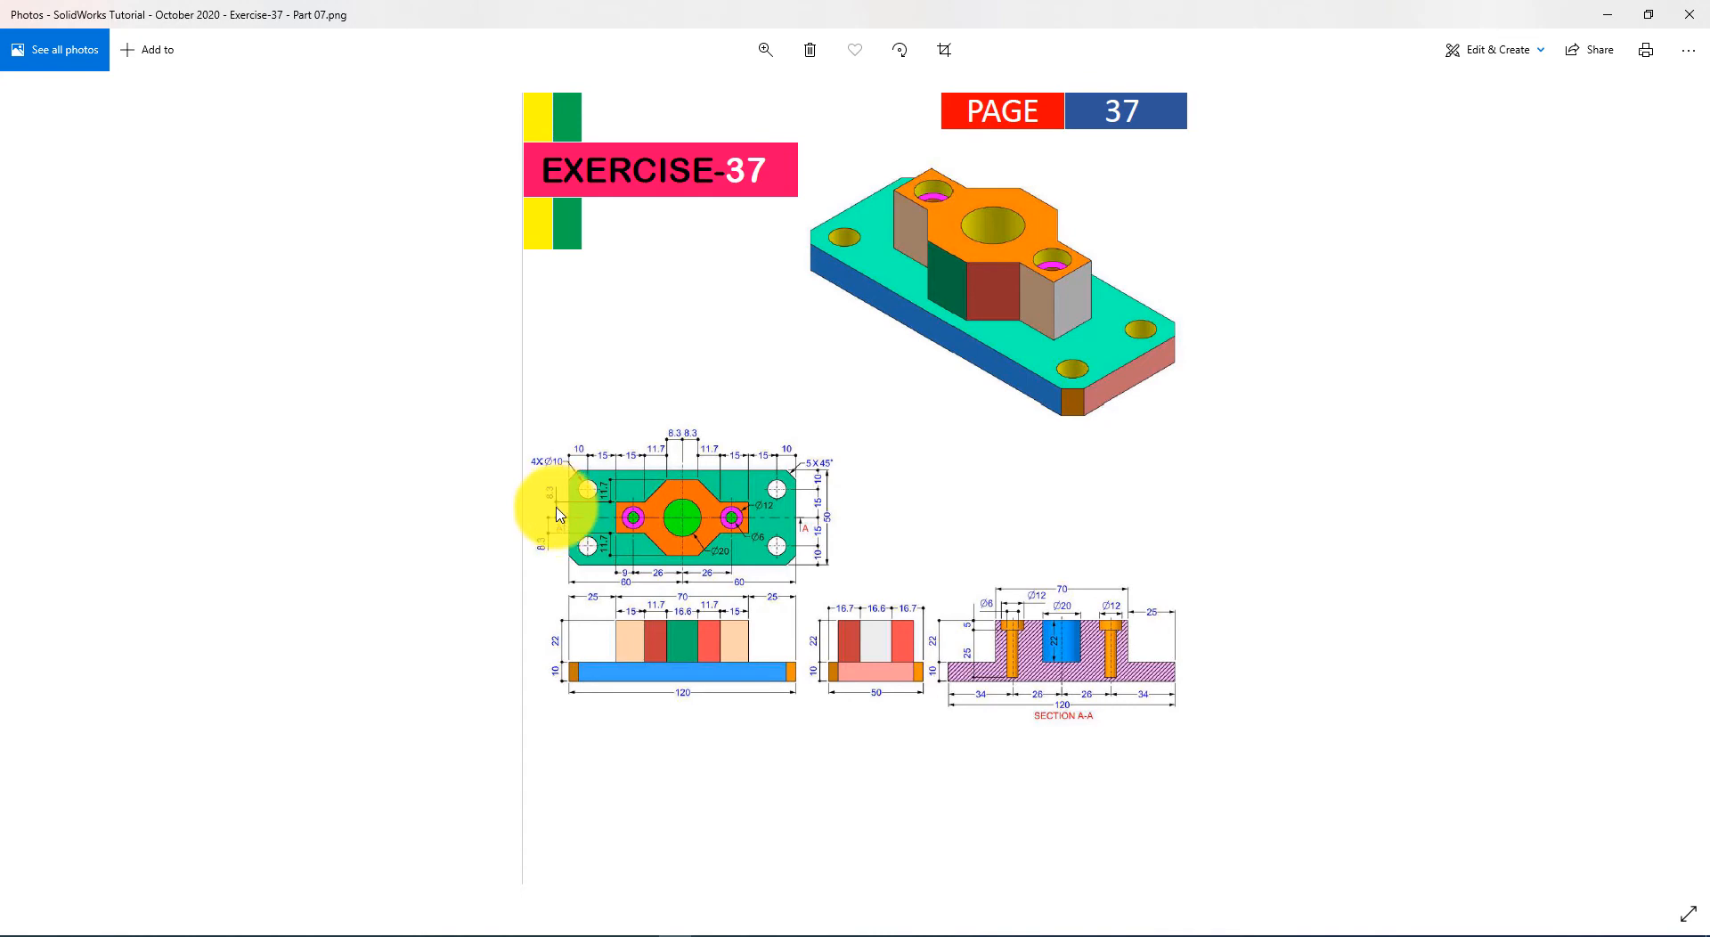
pyautogui.hotkey('alt', 'Tab')
pyautogui.write('8.')
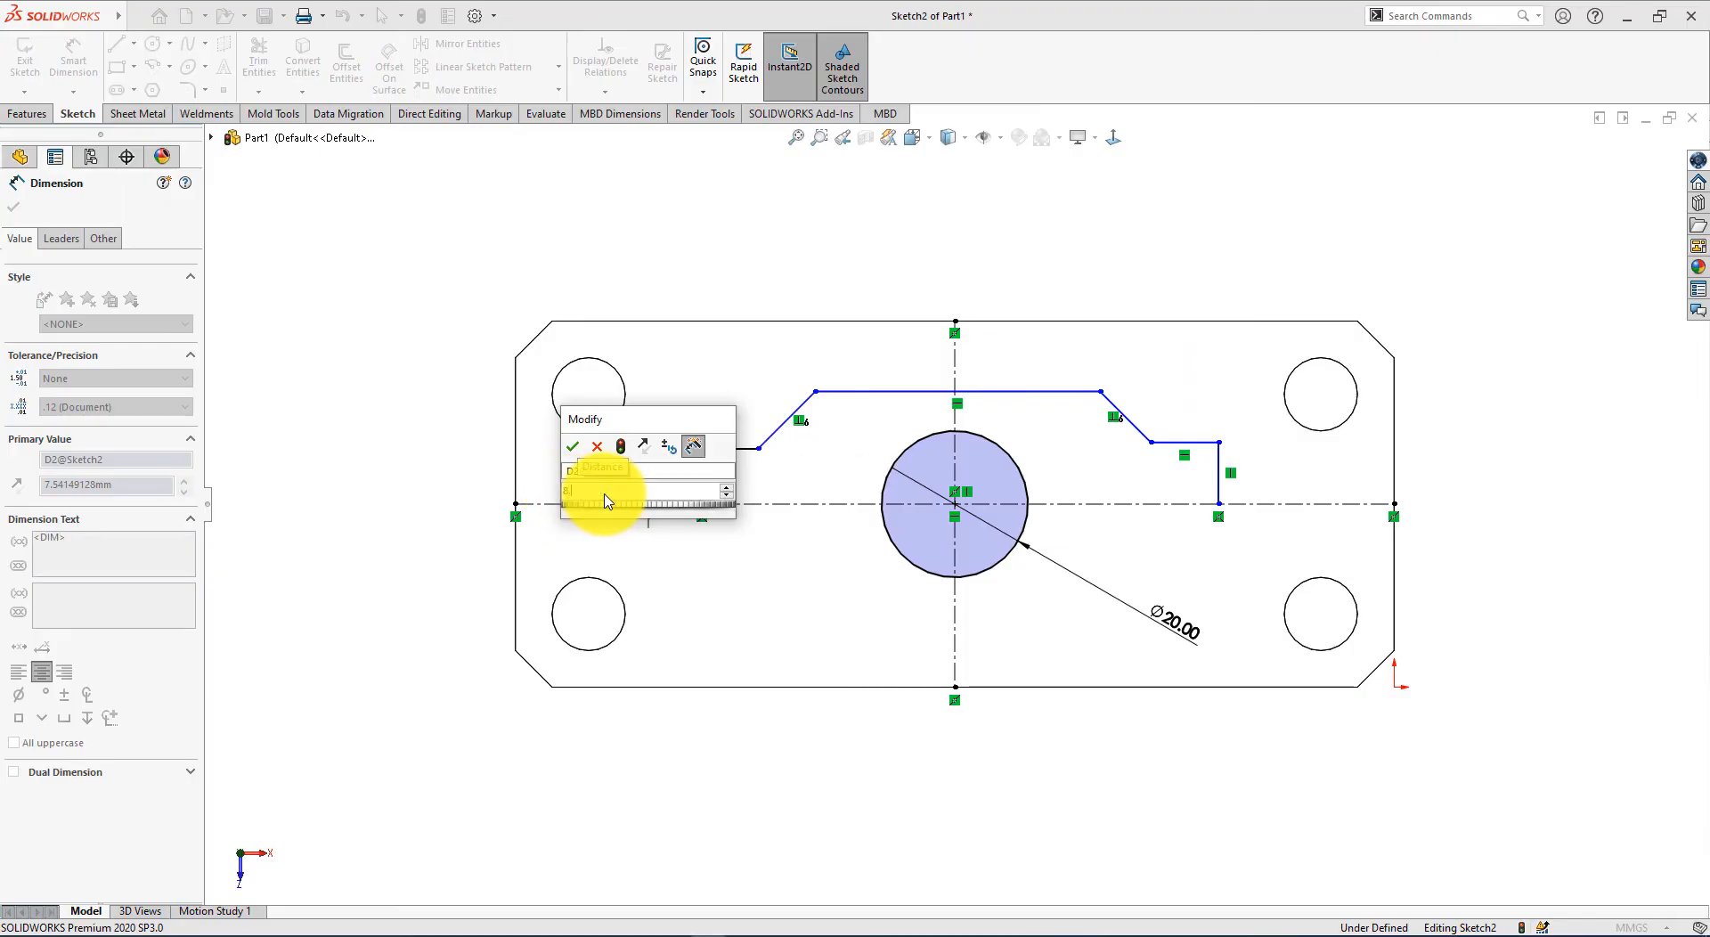
pyautogui.write('3')
pyautogui.press('Return')
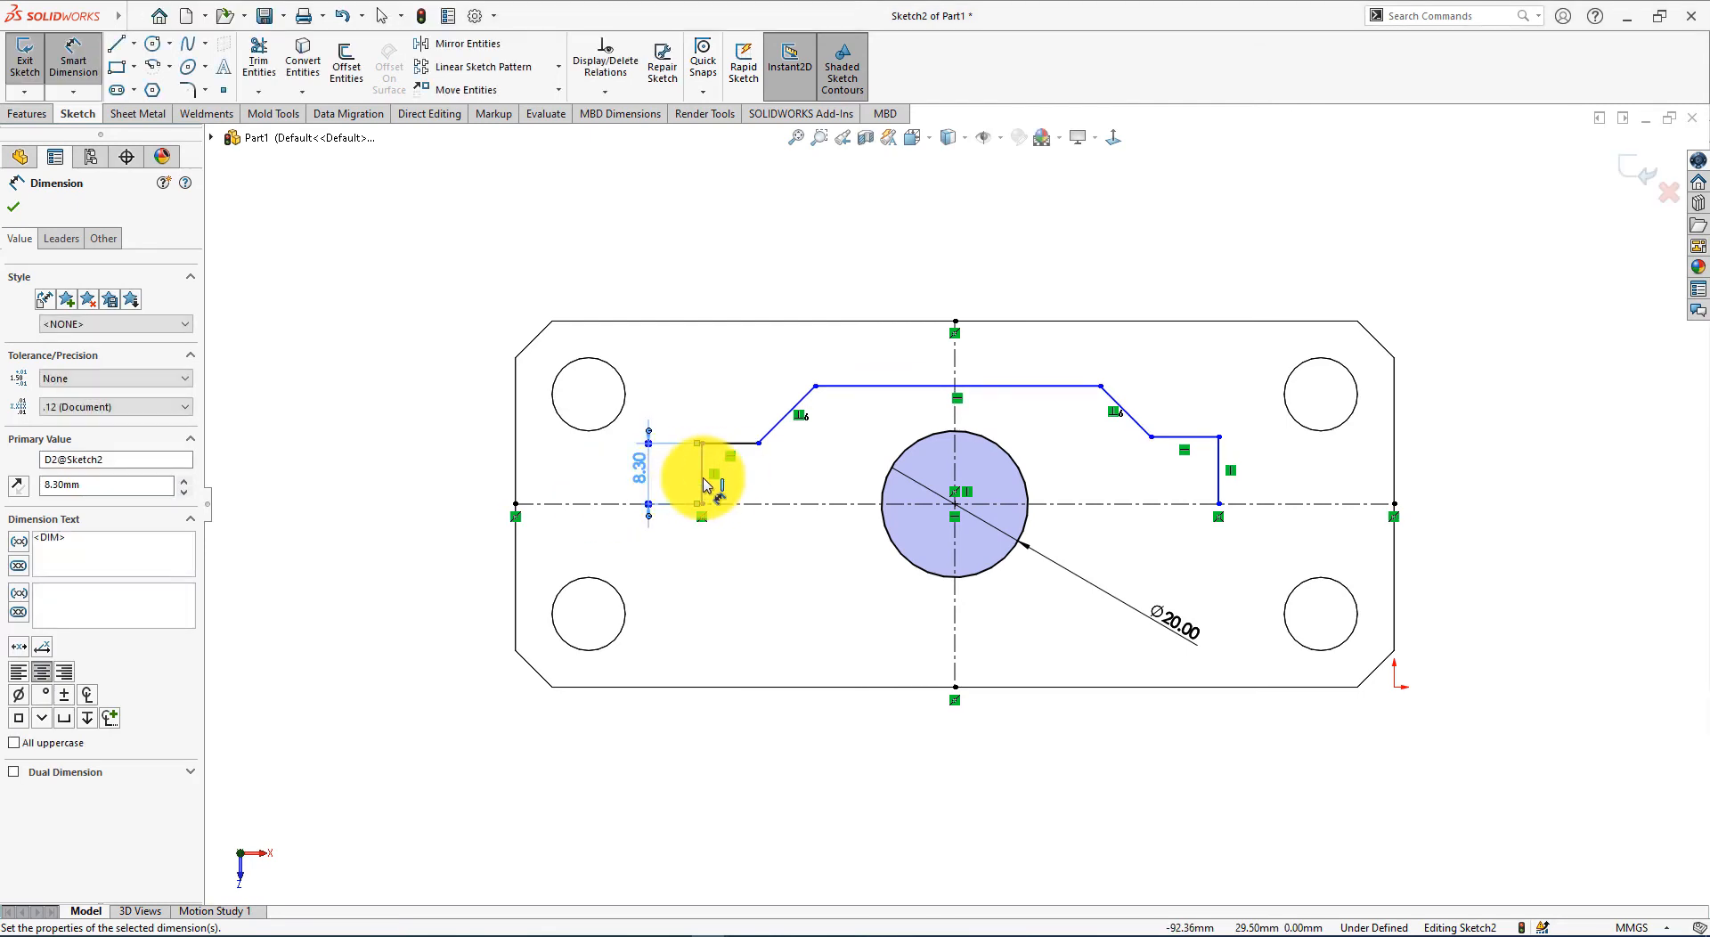
# Step: Dimension the horizontal distance from the upper-left hole's centre to the profile's left vertical line as 15 mm
pyautogui.hotkey('alt', 'Tab')
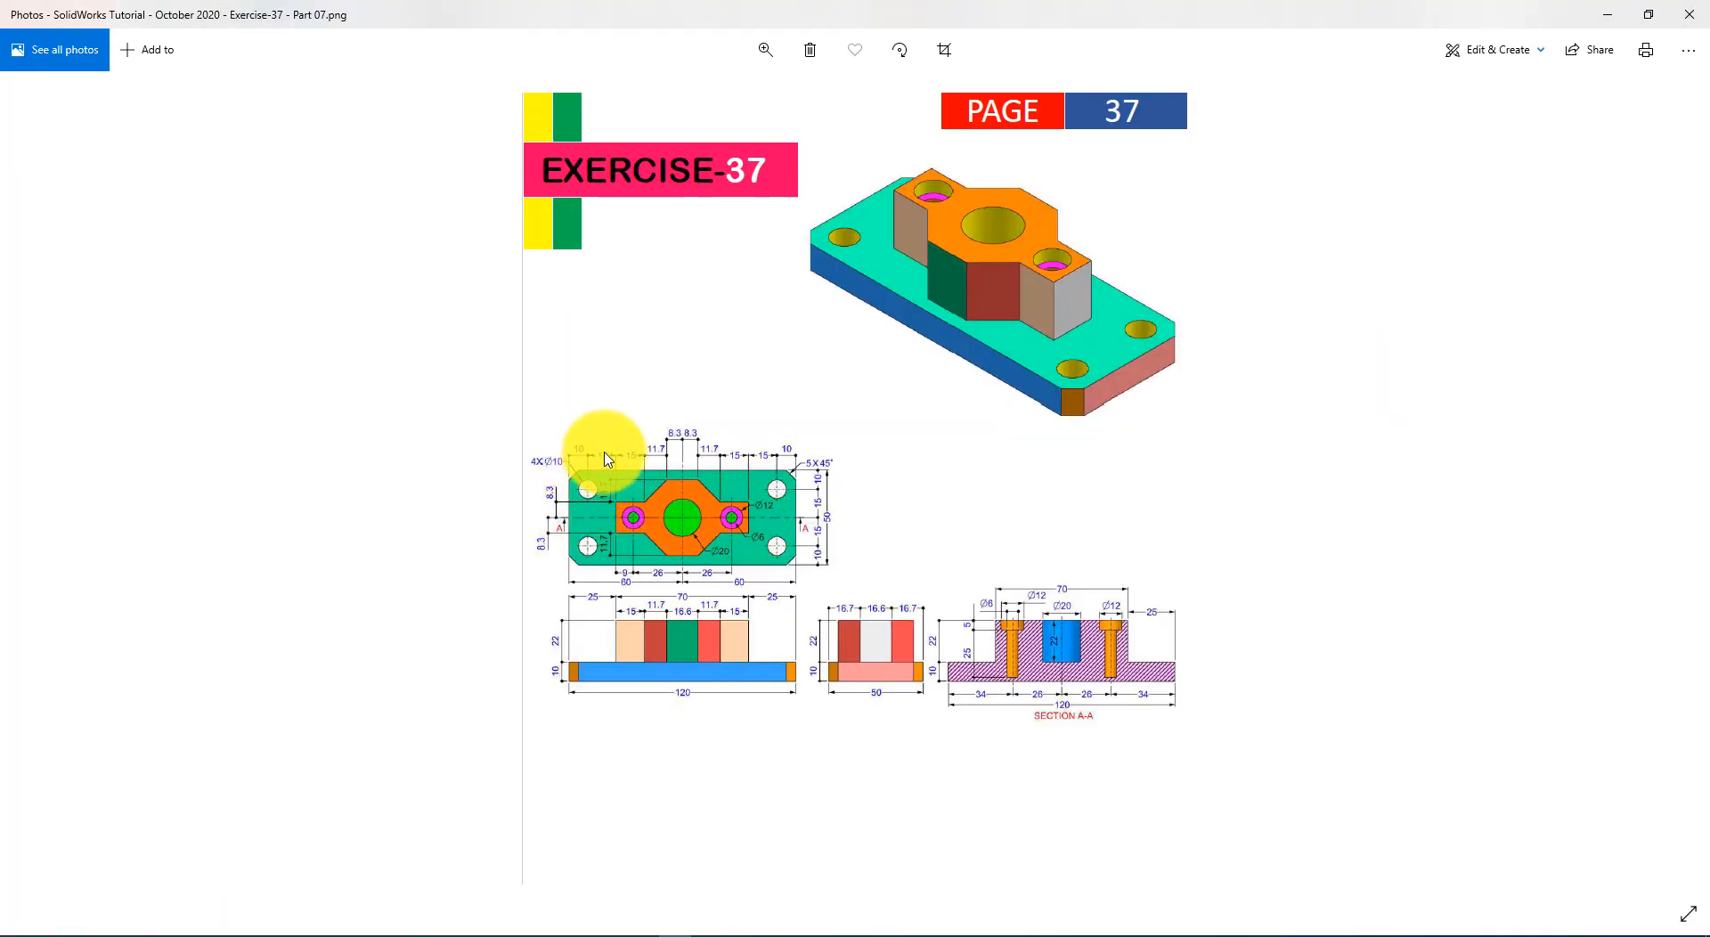
pyautogui.hotkey('alt', 'Tab')
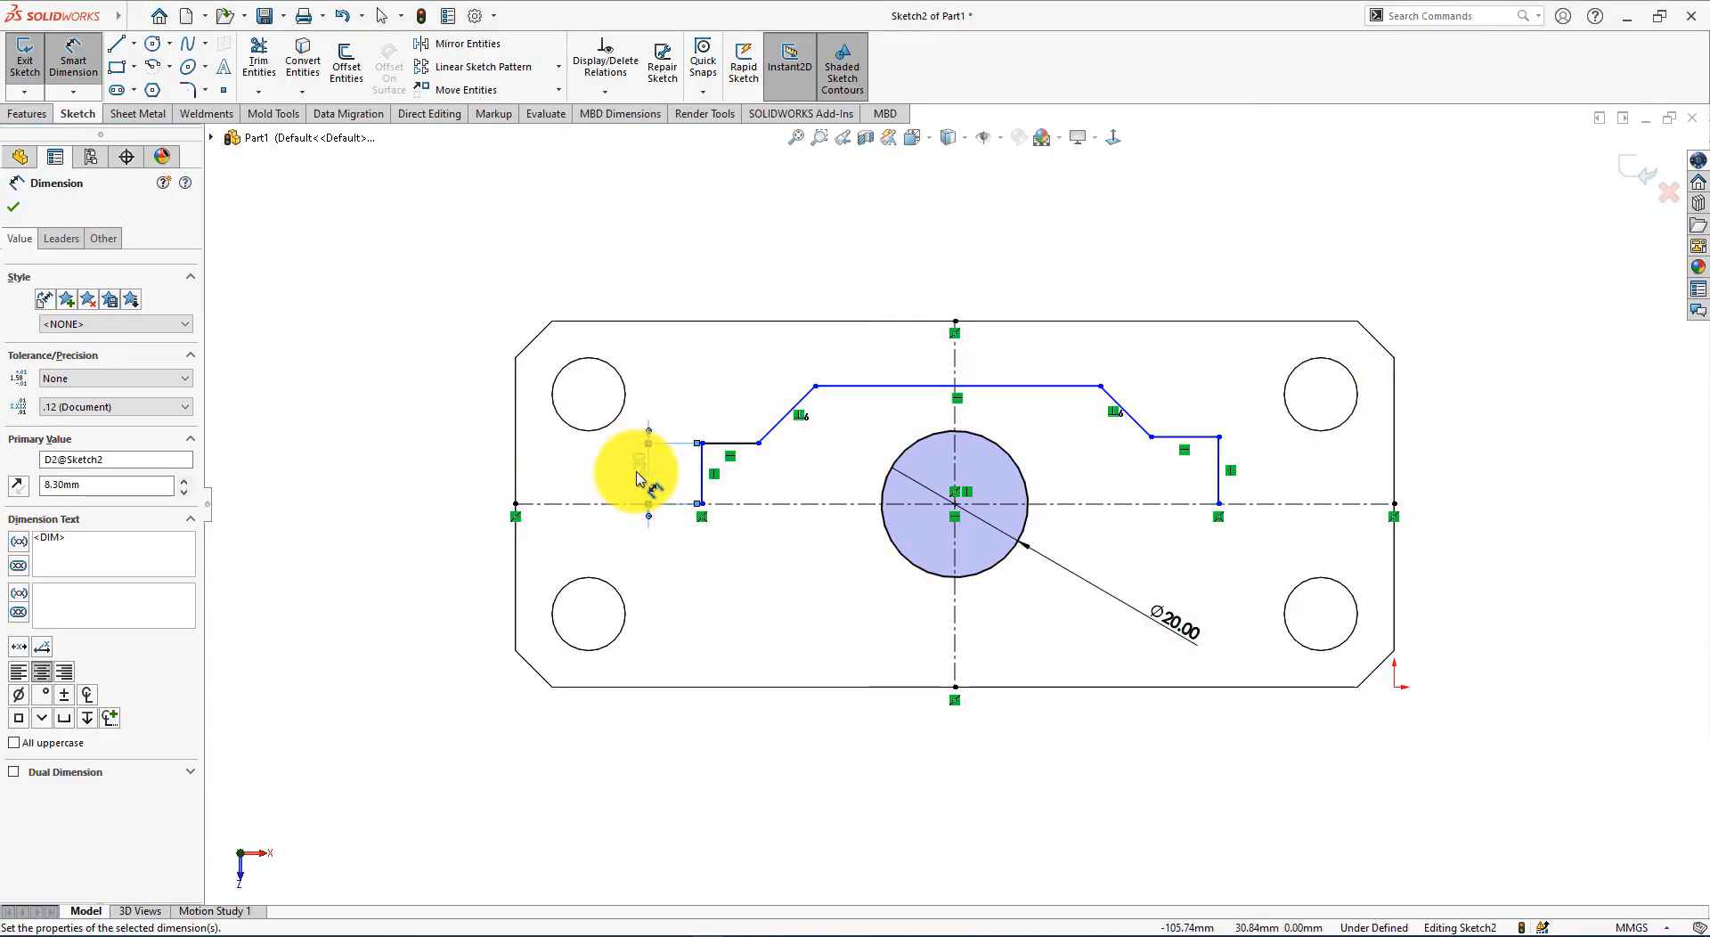
pyautogui.click(703, 484)
pyautogui.click(600, 427)
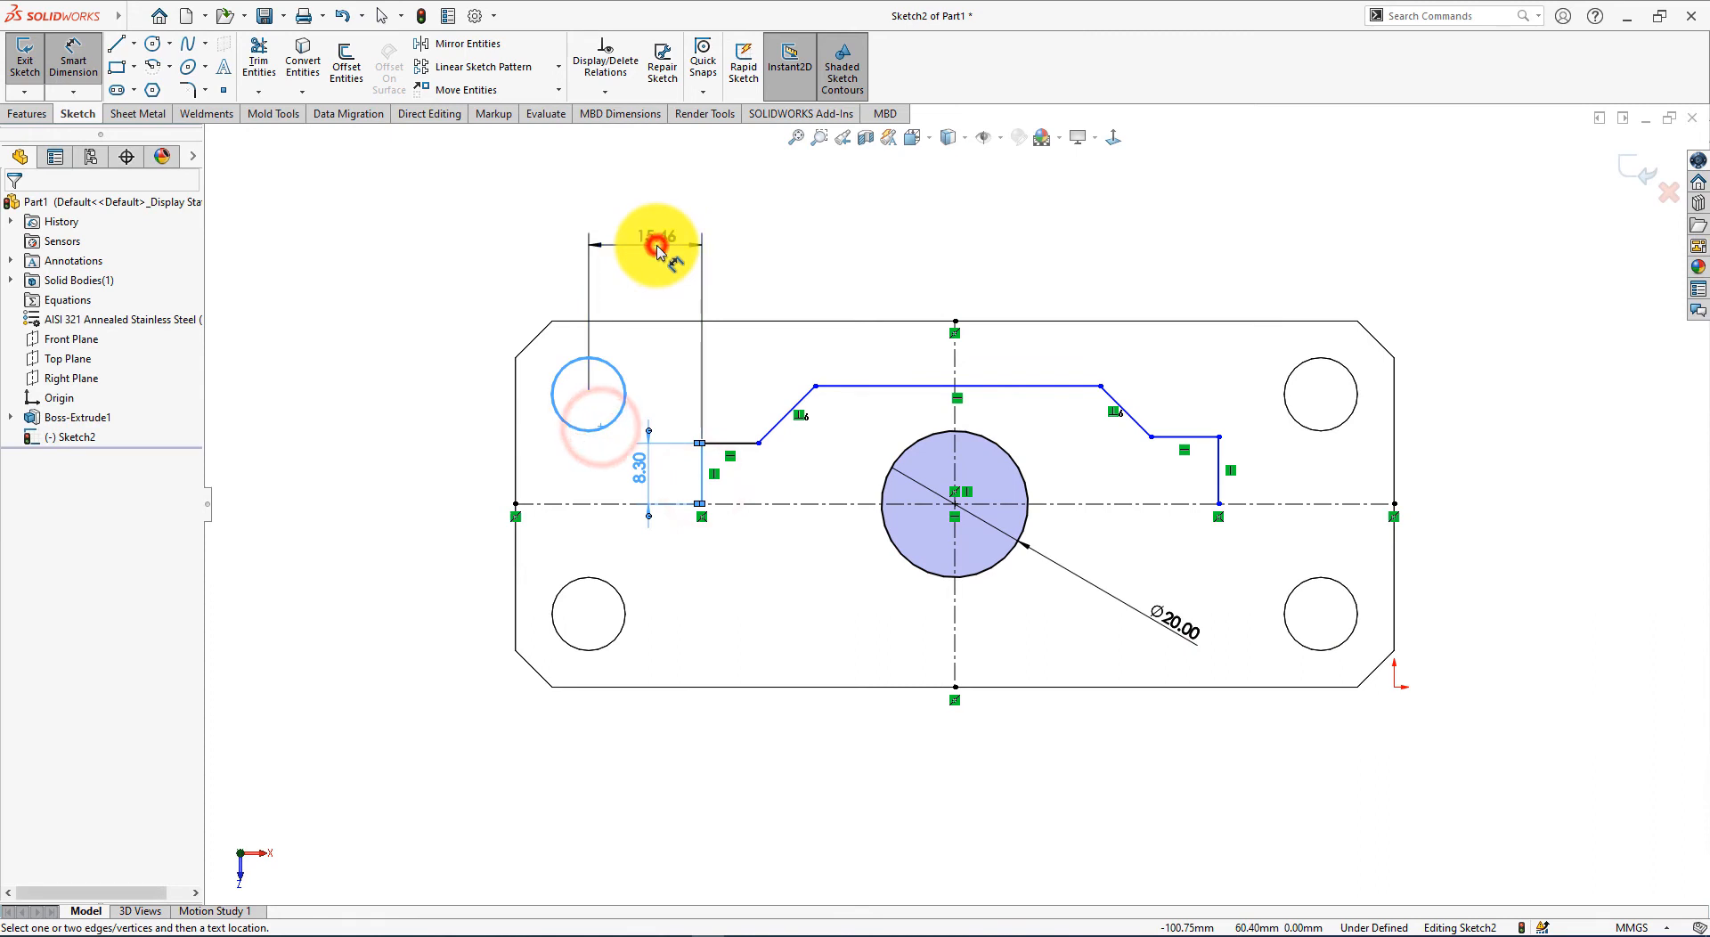
pyautogui.click(657, 250)
pyautogui.write('15')
pyautogui.press('Return')
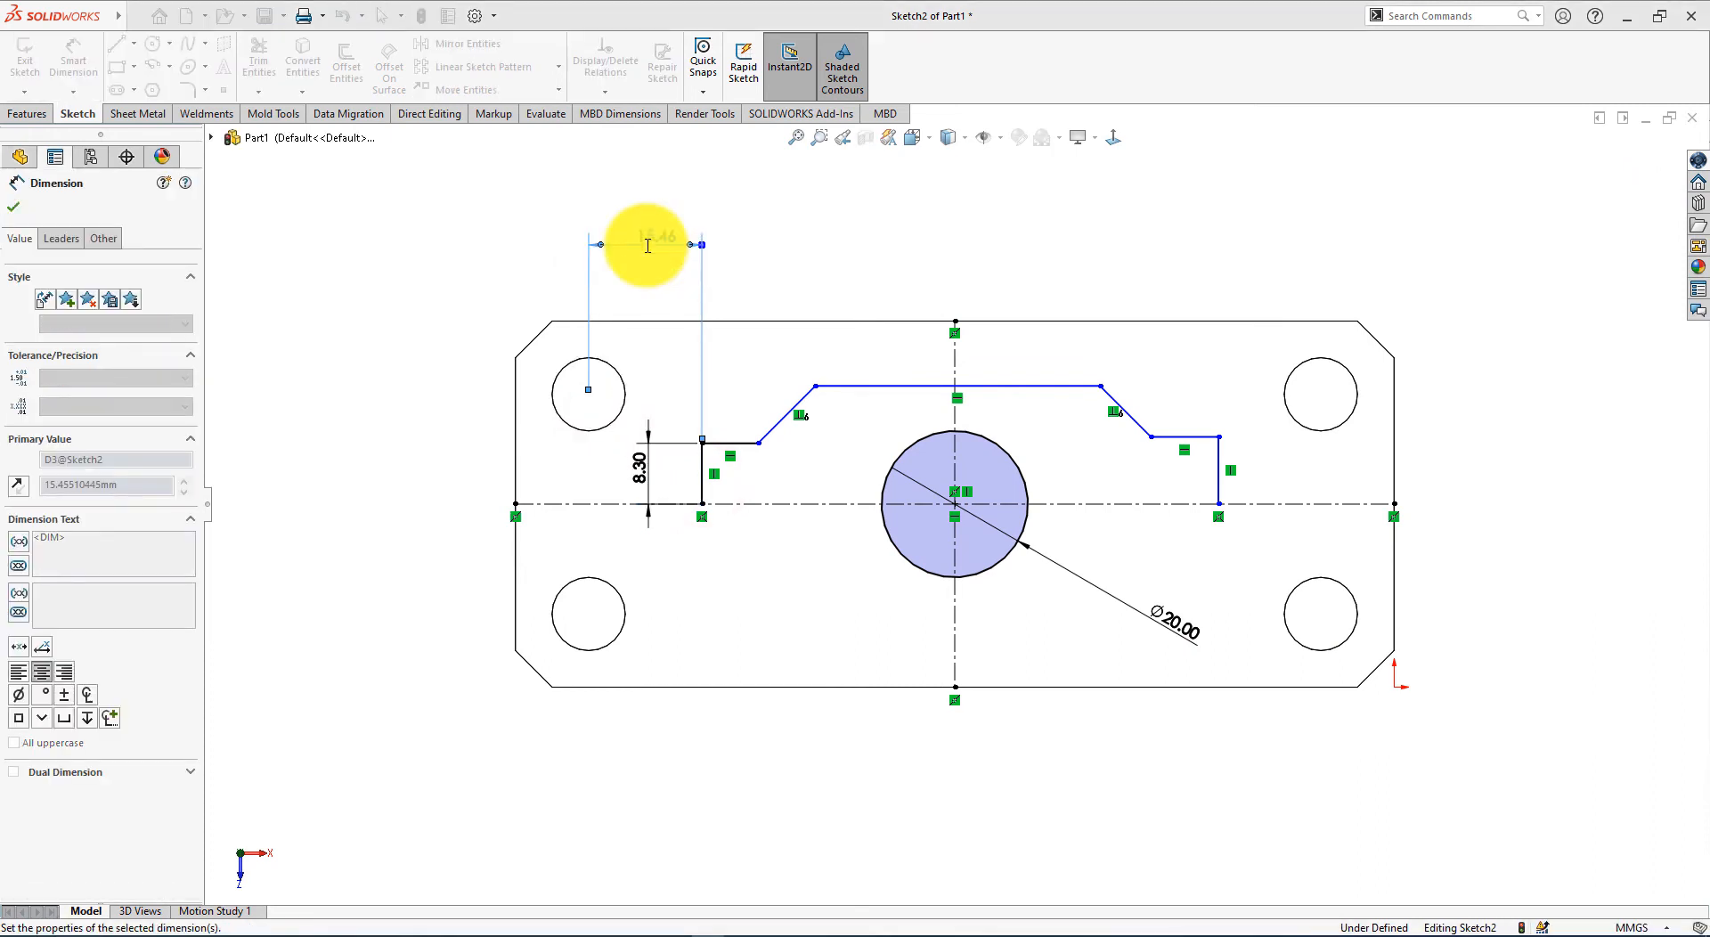
# Step: Dimension the profile's left short horizontal line to 15 mm, following the reference drawing
pyautogui.click(721, 442)
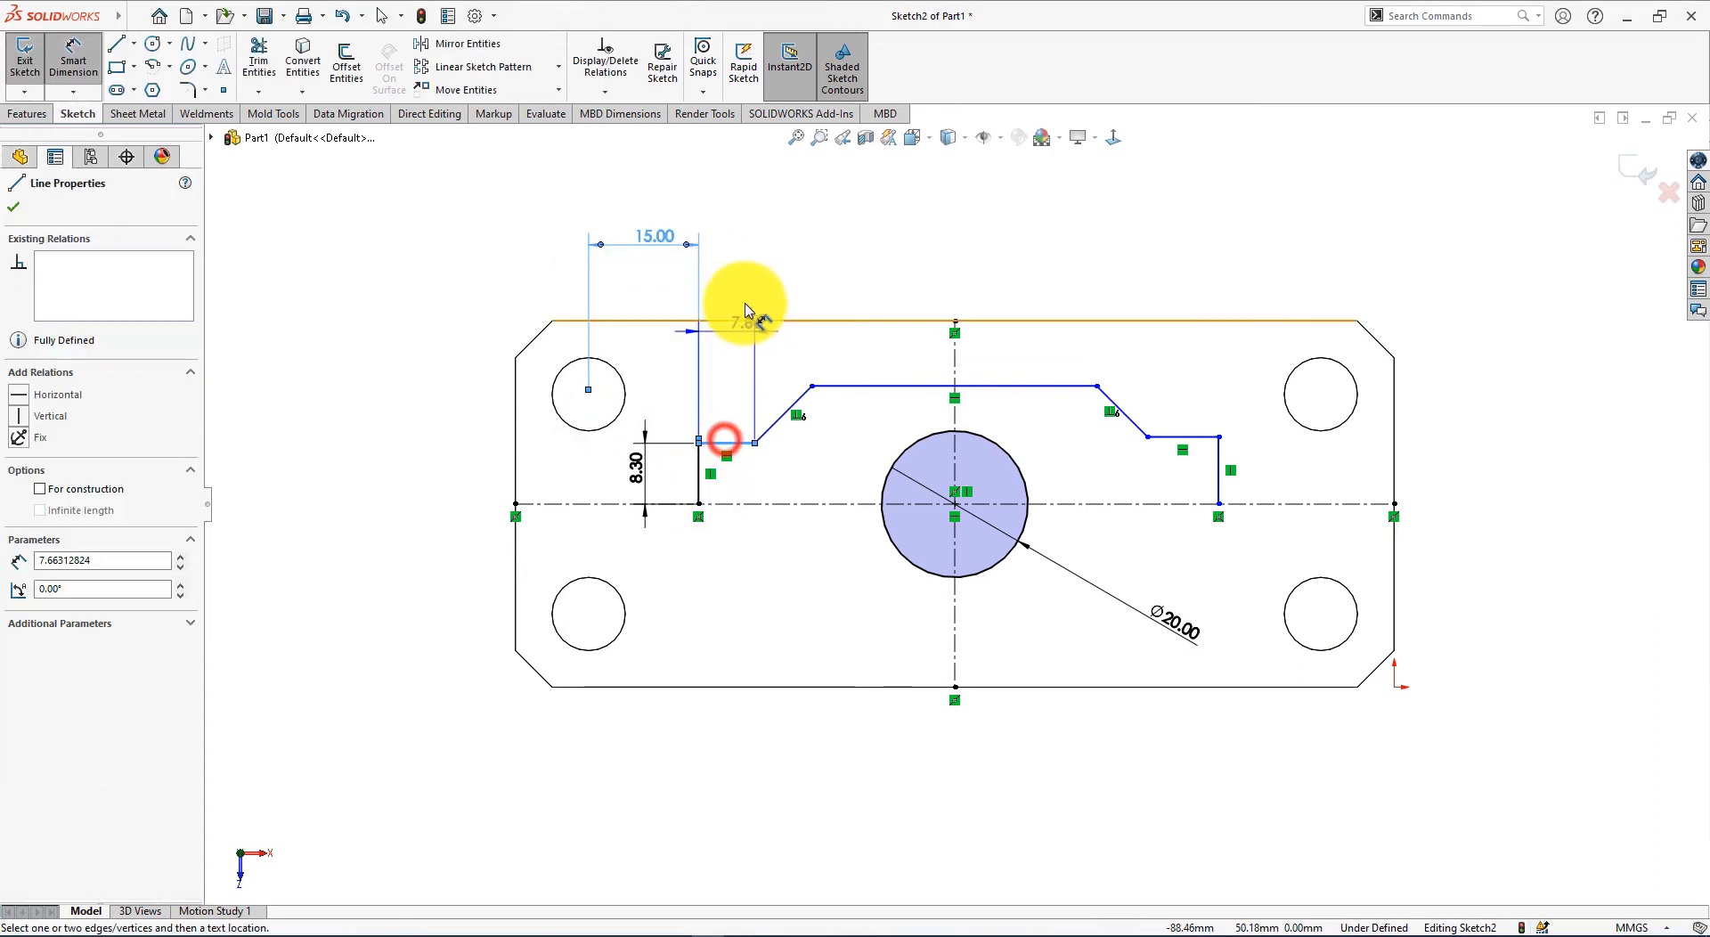
pyautogui.click(741, 285)
pyautogui.hotkey('alt', 'Tab')
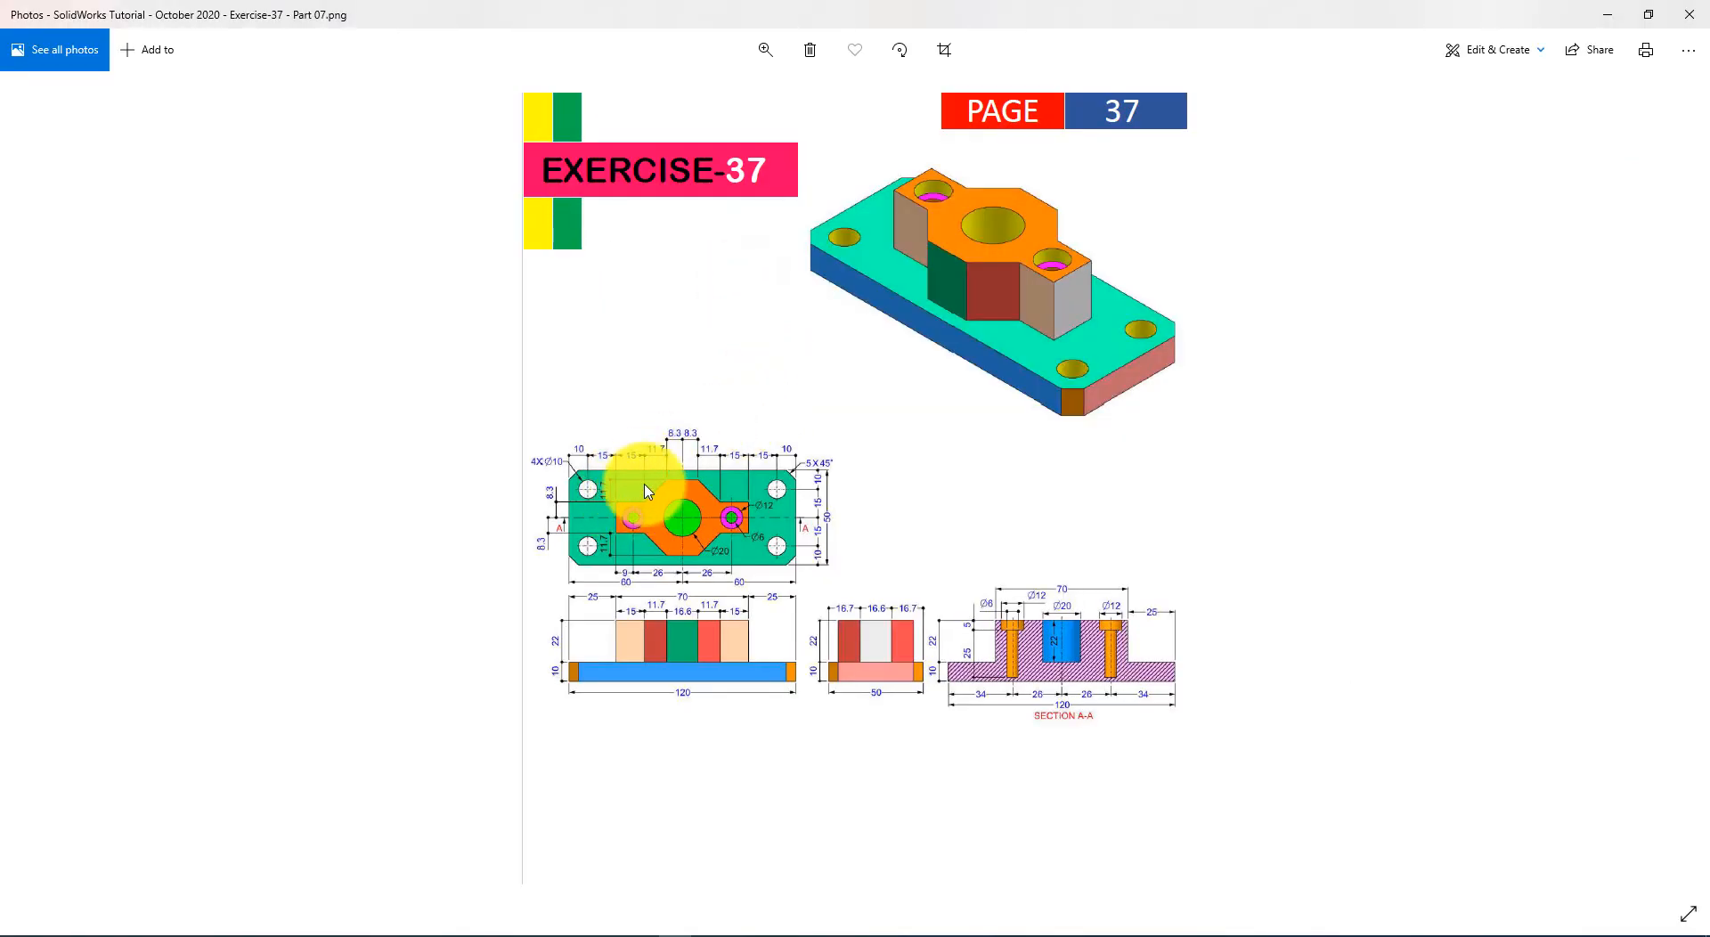
pyautogui.hotkey('alt', 'Tab')
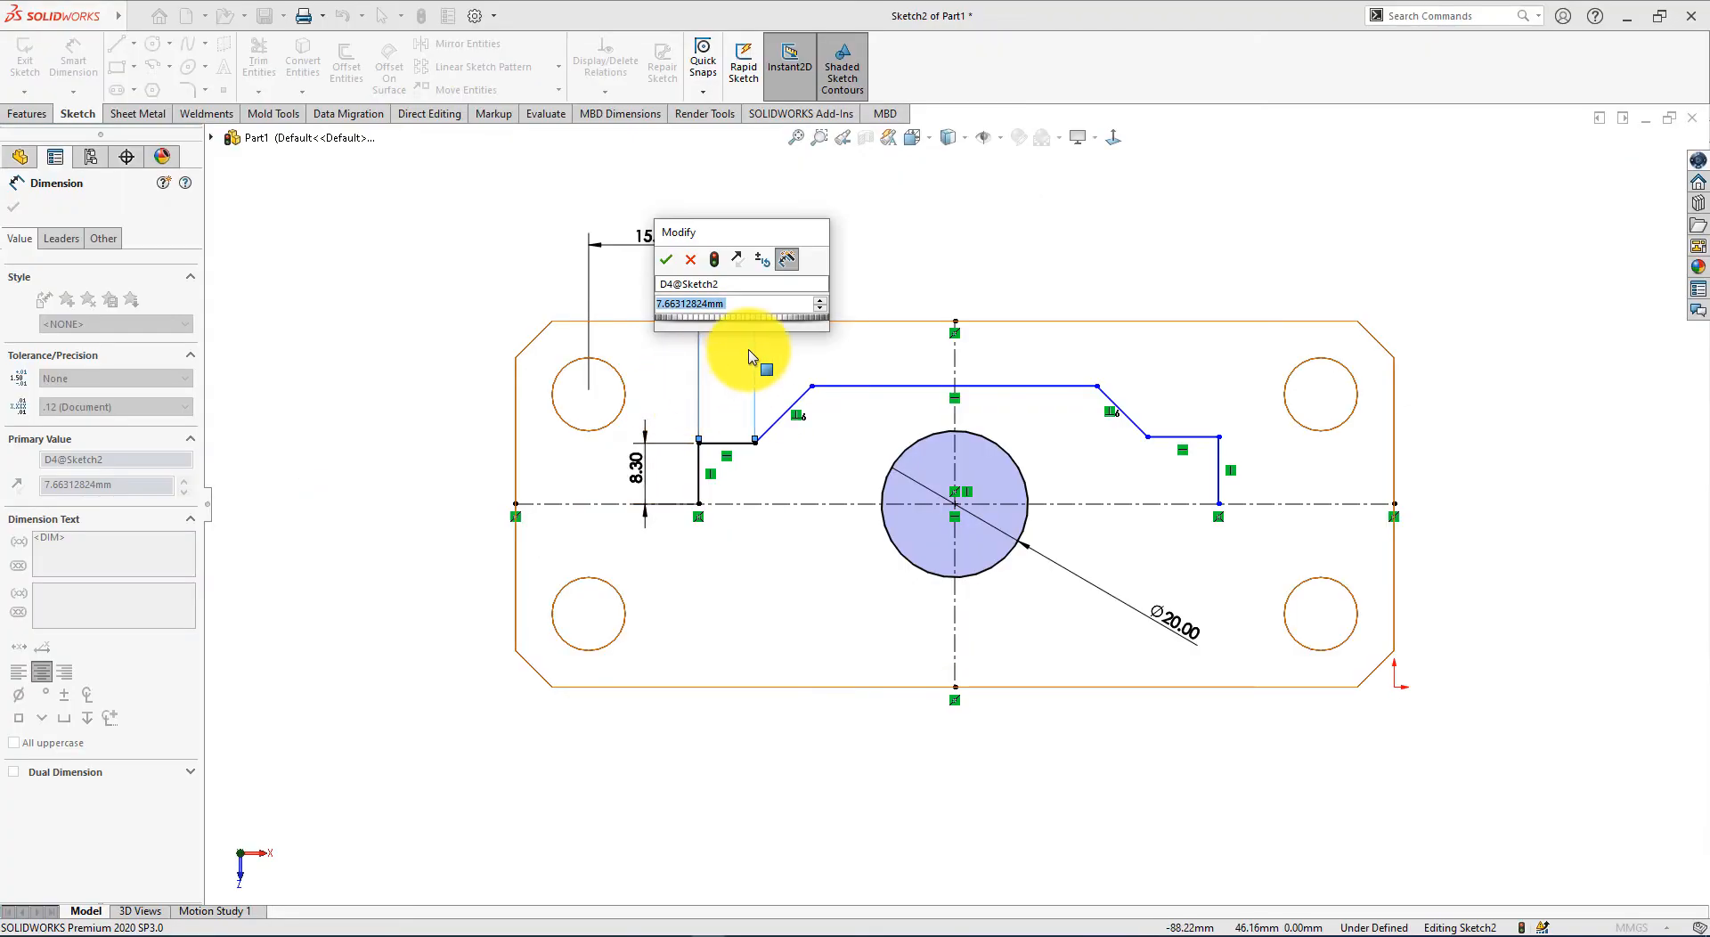
pyautogui.write('15')
pyautogui.press('Return')
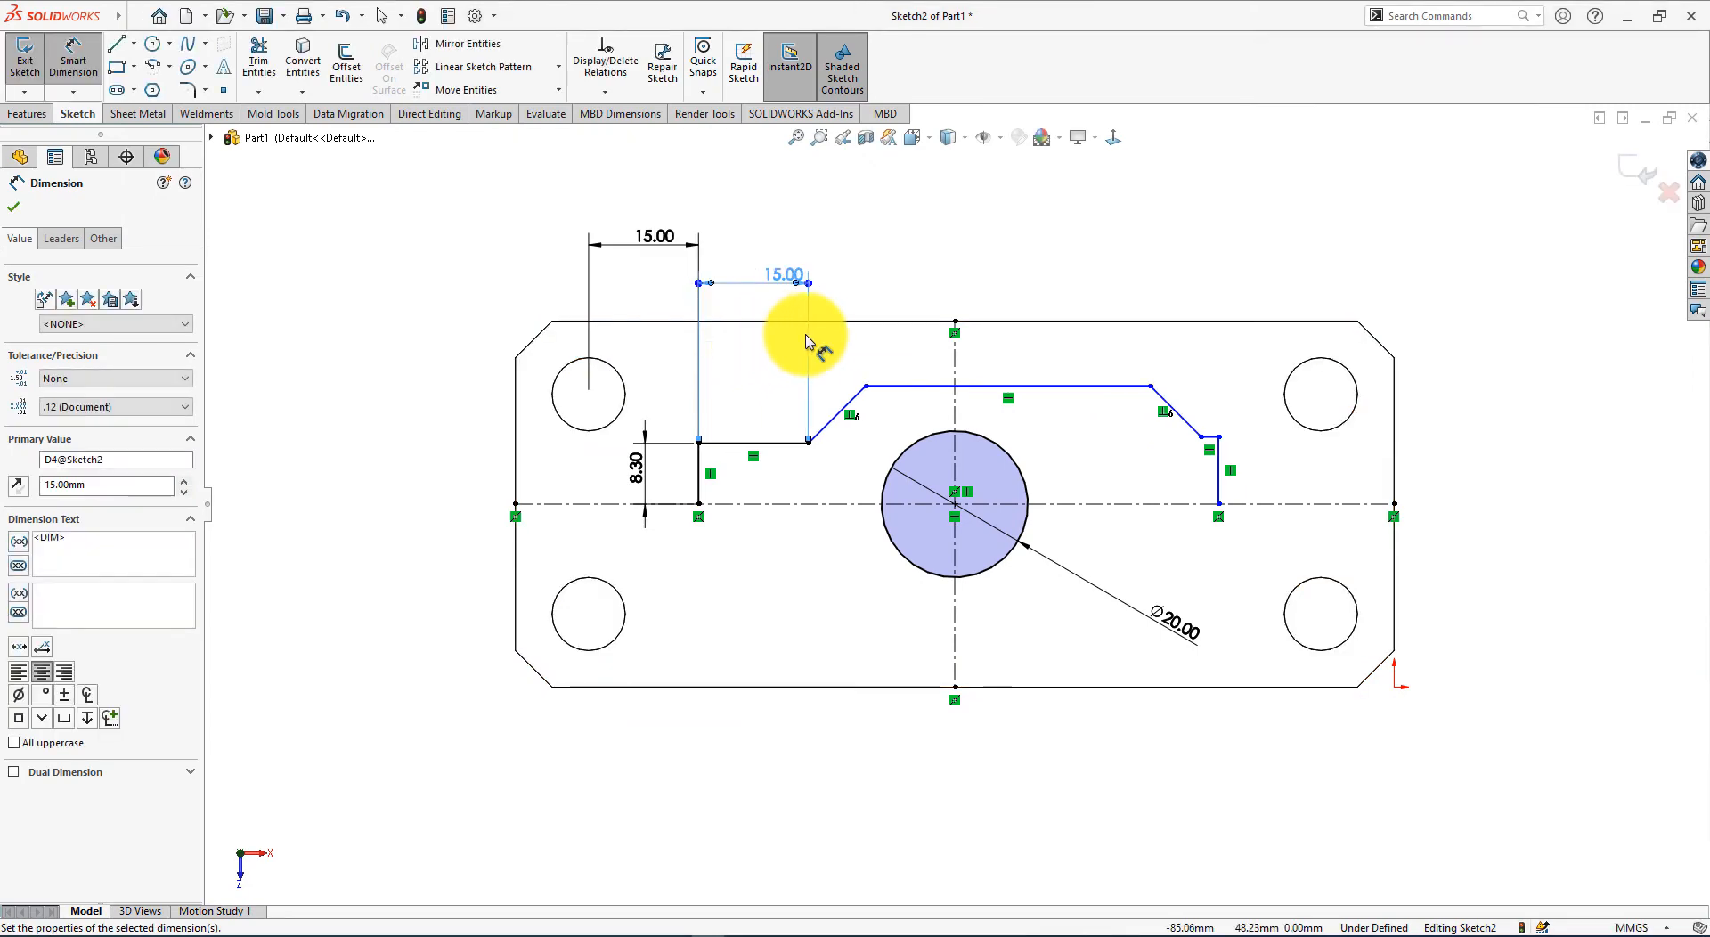
# Step: Dimension the horizontal span of the profile's left sloped line to 11.7 mm
pyautogui.hotkey('alt', 'Tab')
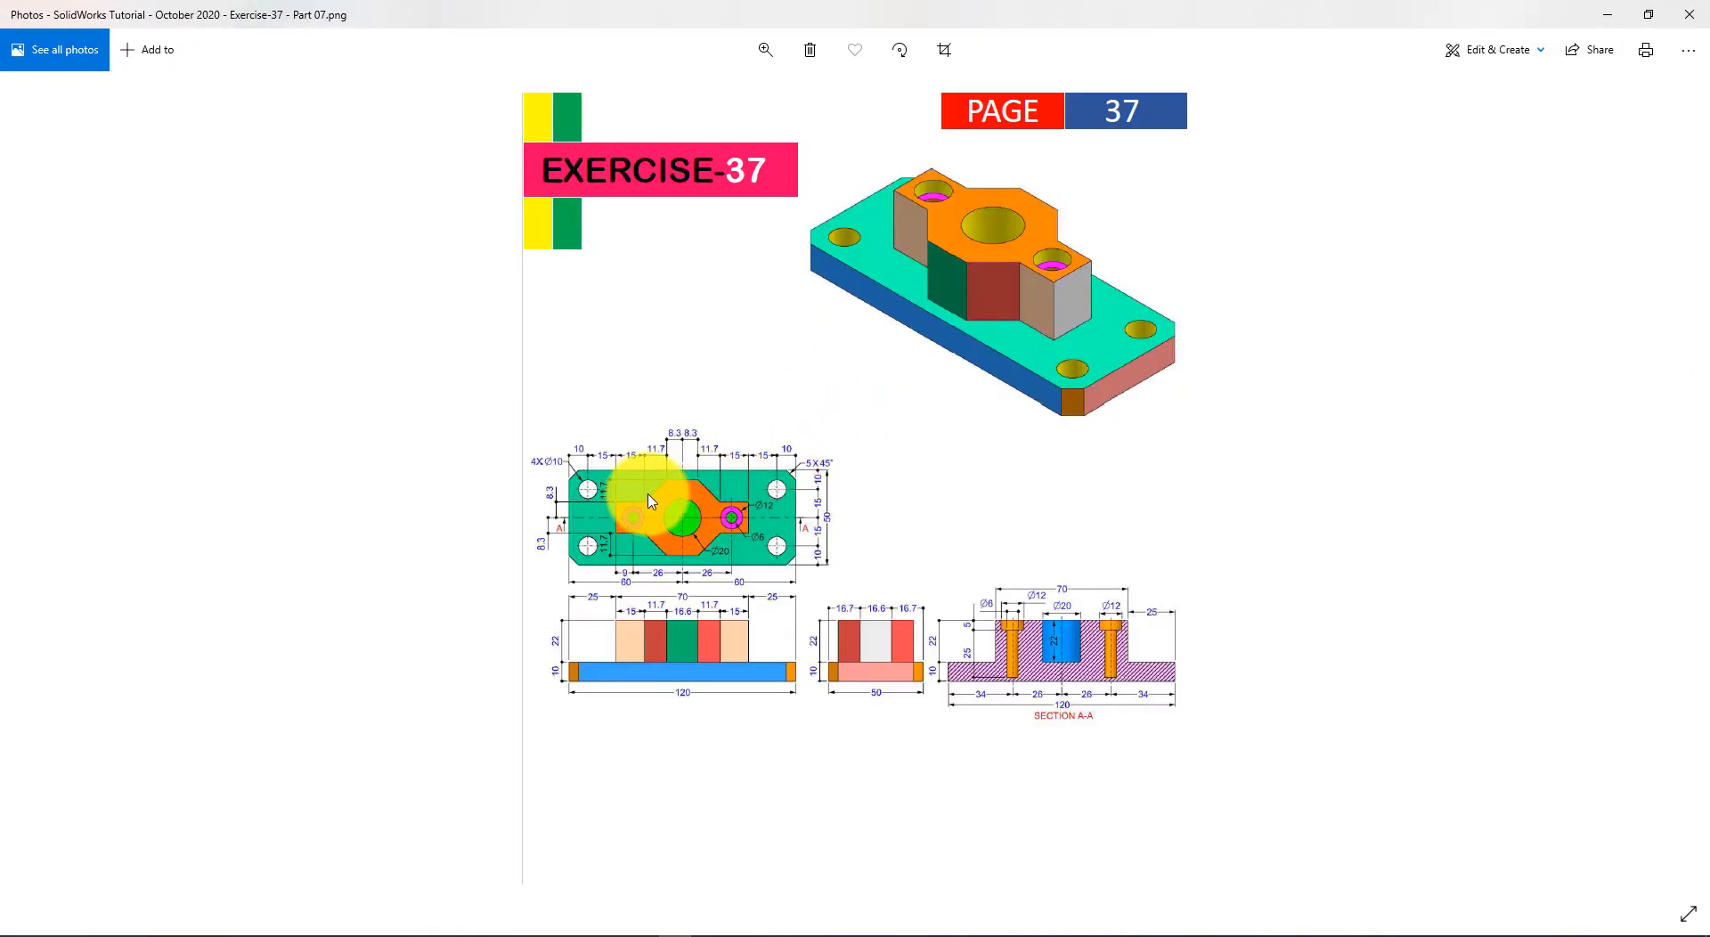
pyautogui.hotkey('alt', 'Tab')
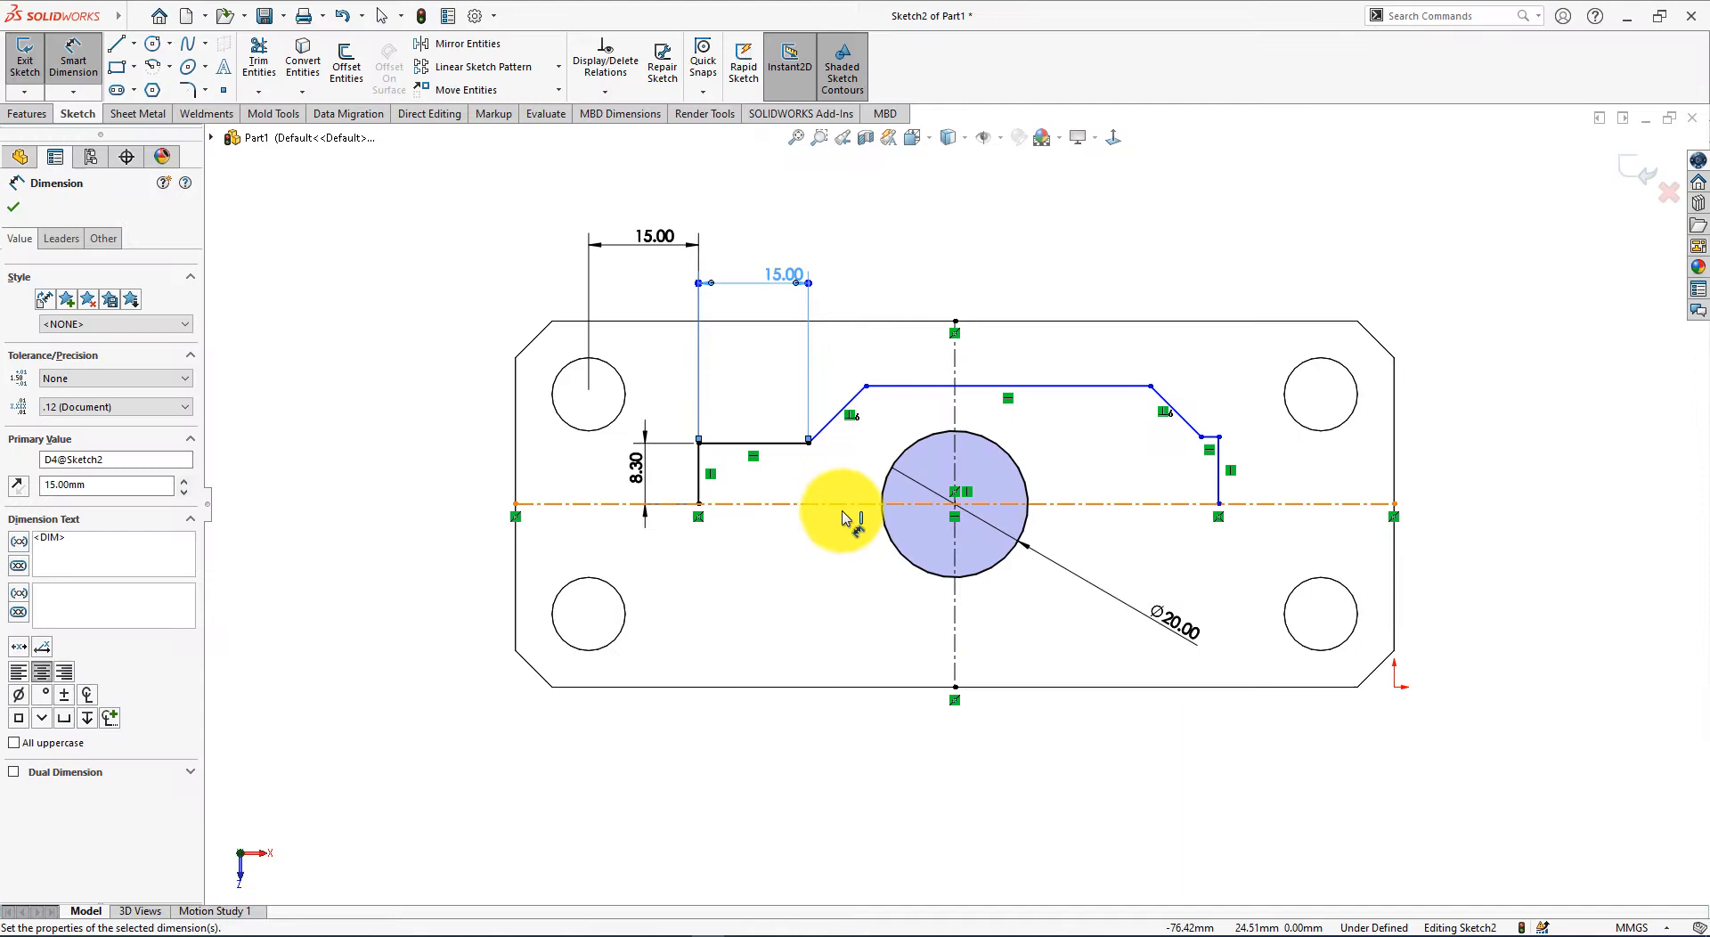
pyautogui.click(825, 436)
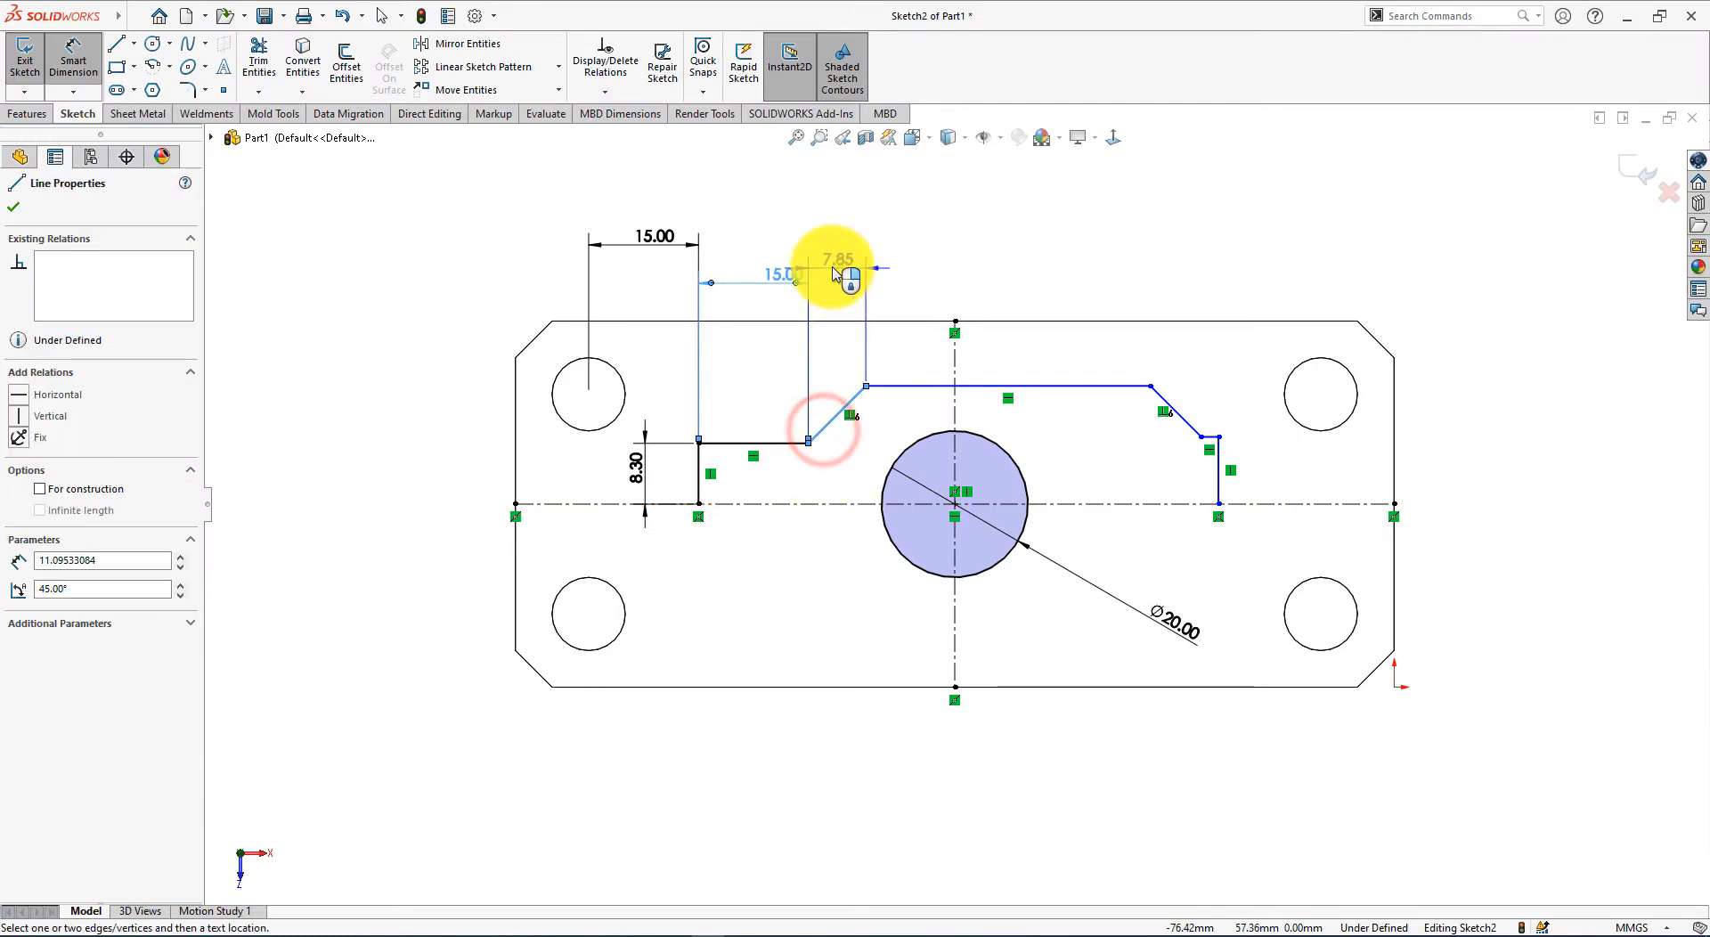
pyautogui.click(837, 255)
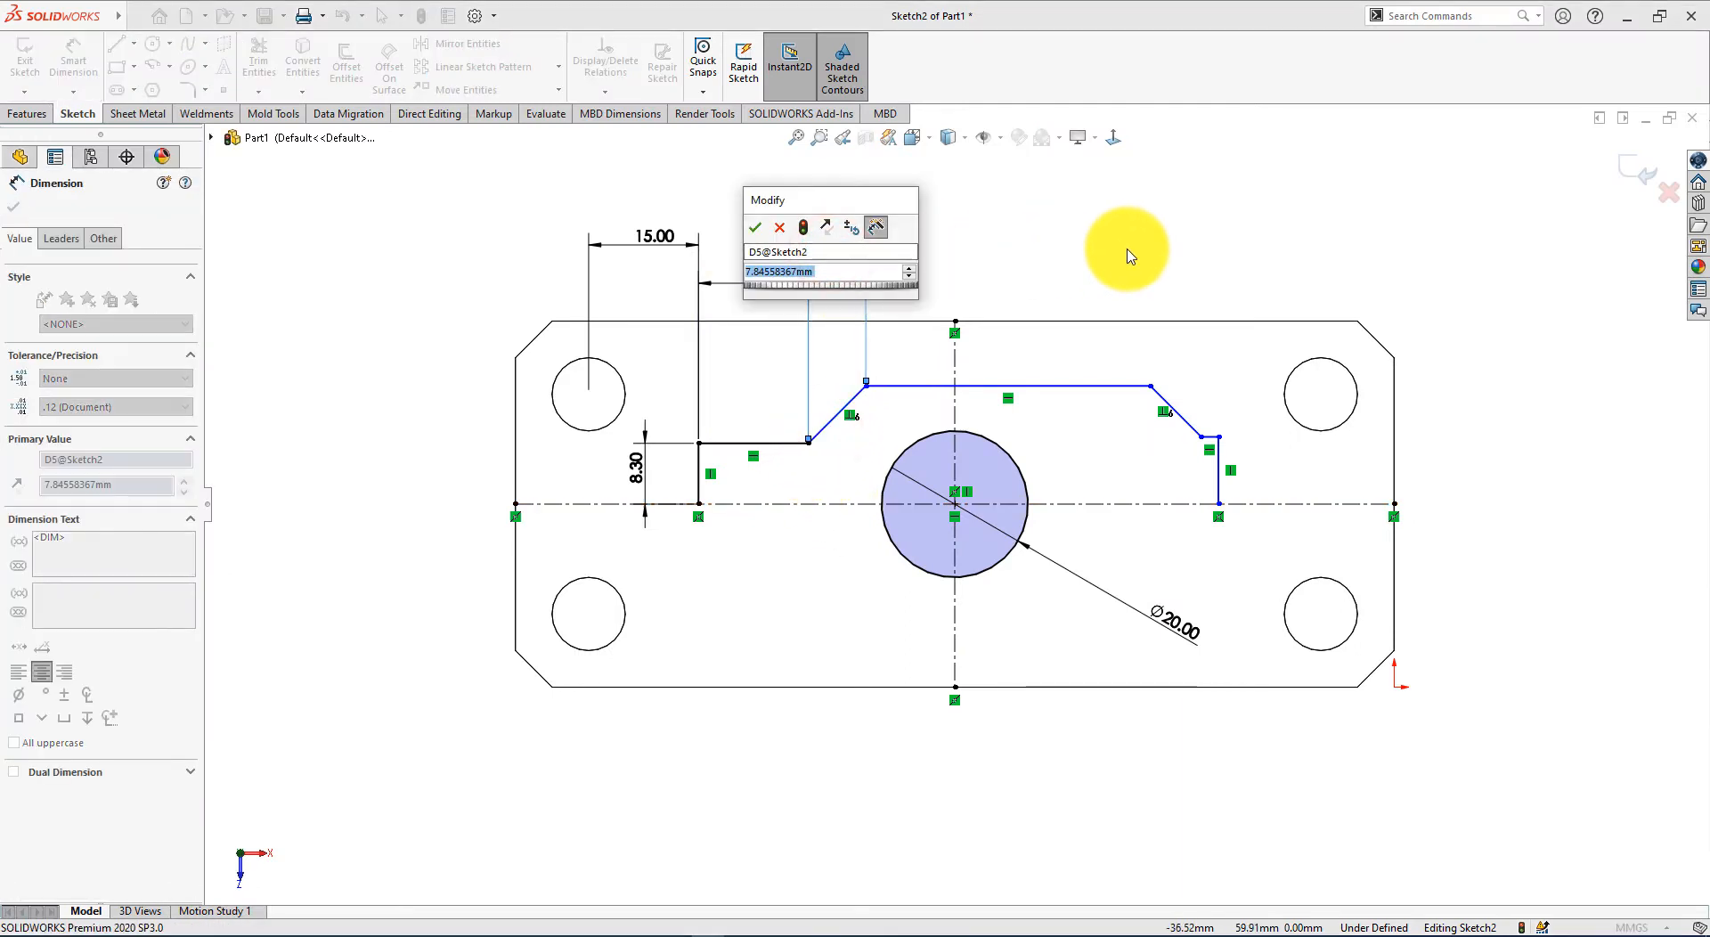
pyautogui.write('11.7')
pyautogui.press('Return')
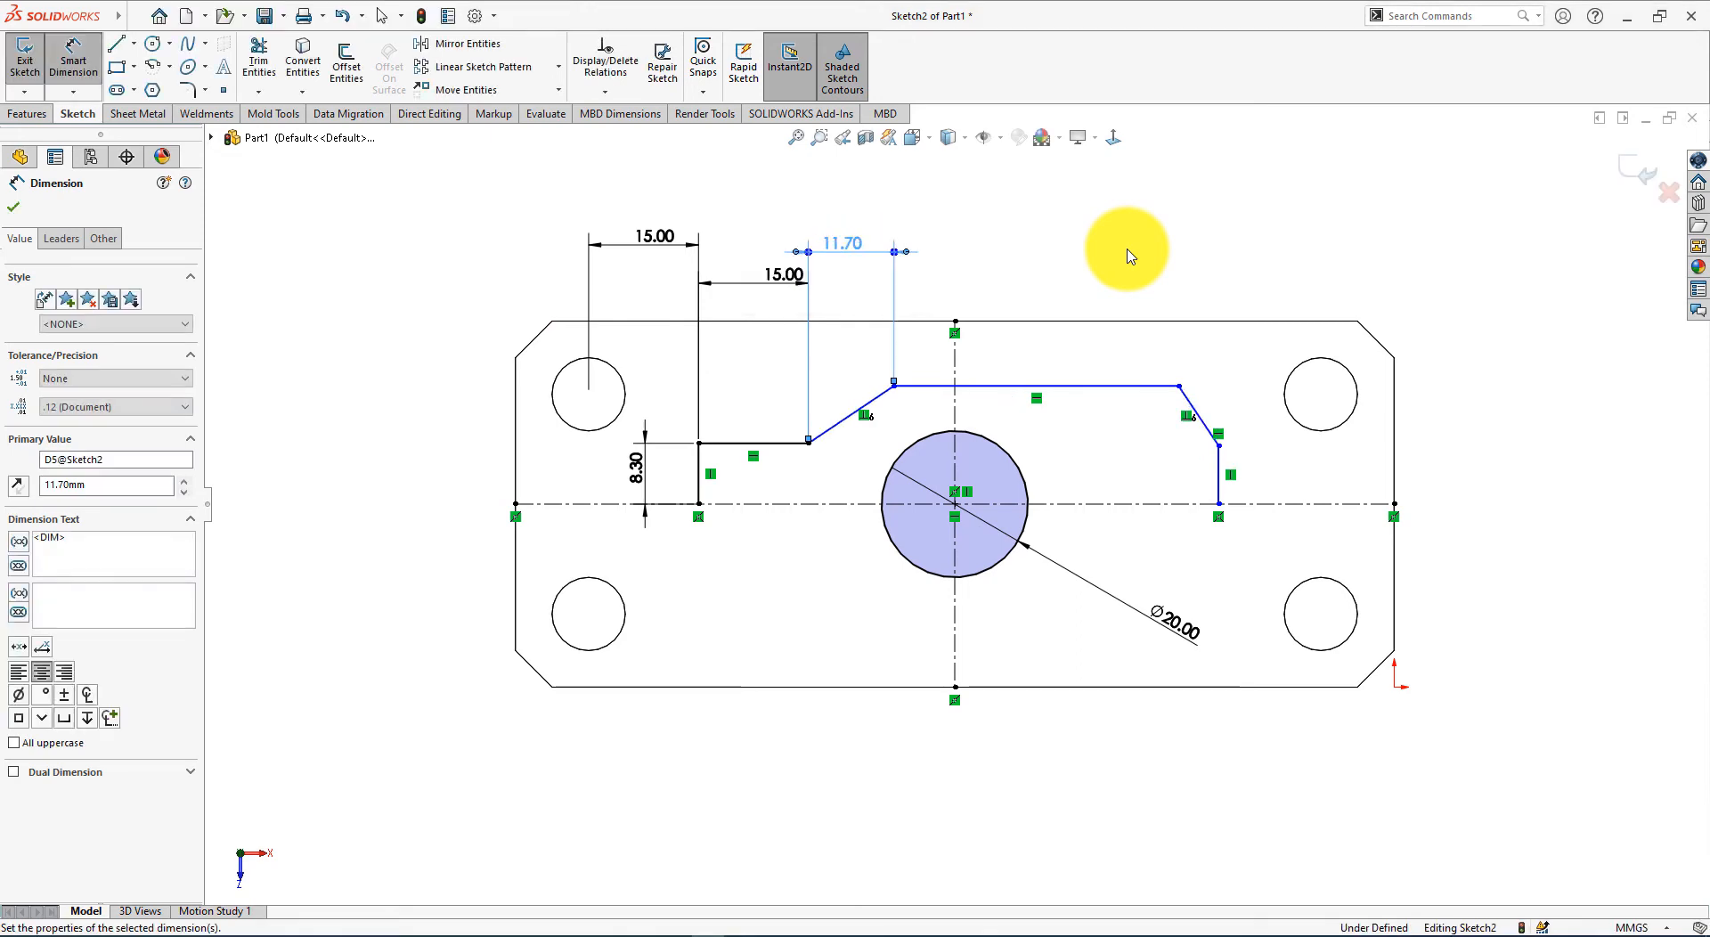
# Step: Dimension the vertical height of the profile's left sloped line to 11.7 mm
pyautogui.hotkey('alt', 'Tab')
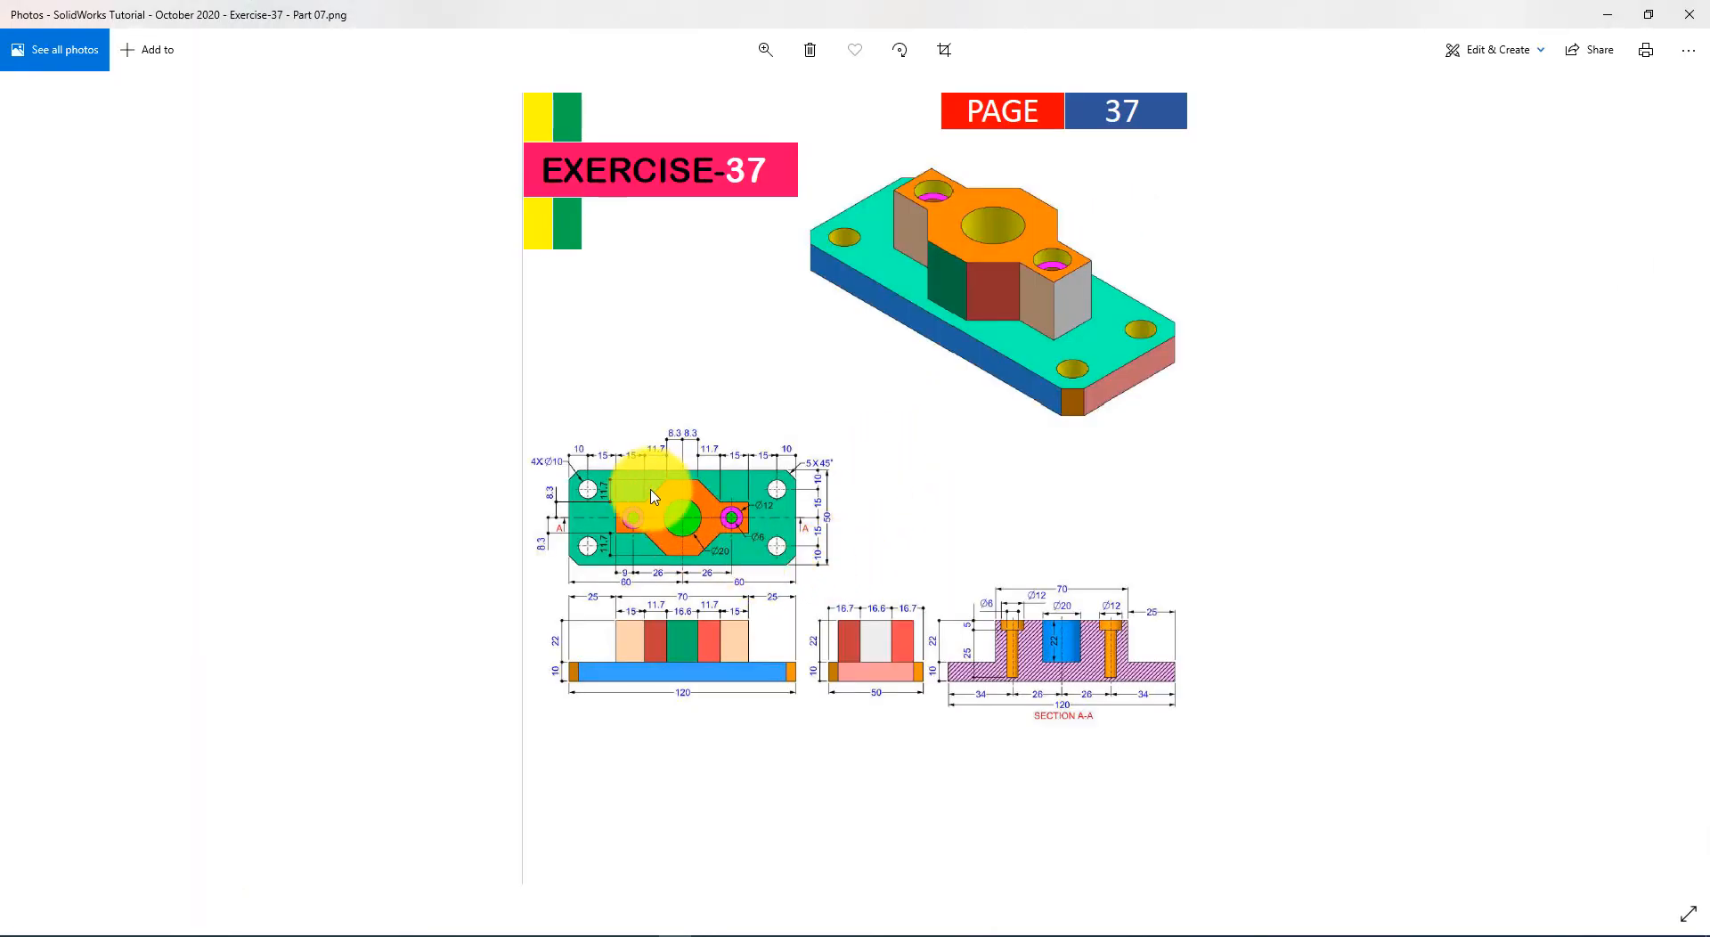
pyautogui.hotkey('alt', 'Tab')
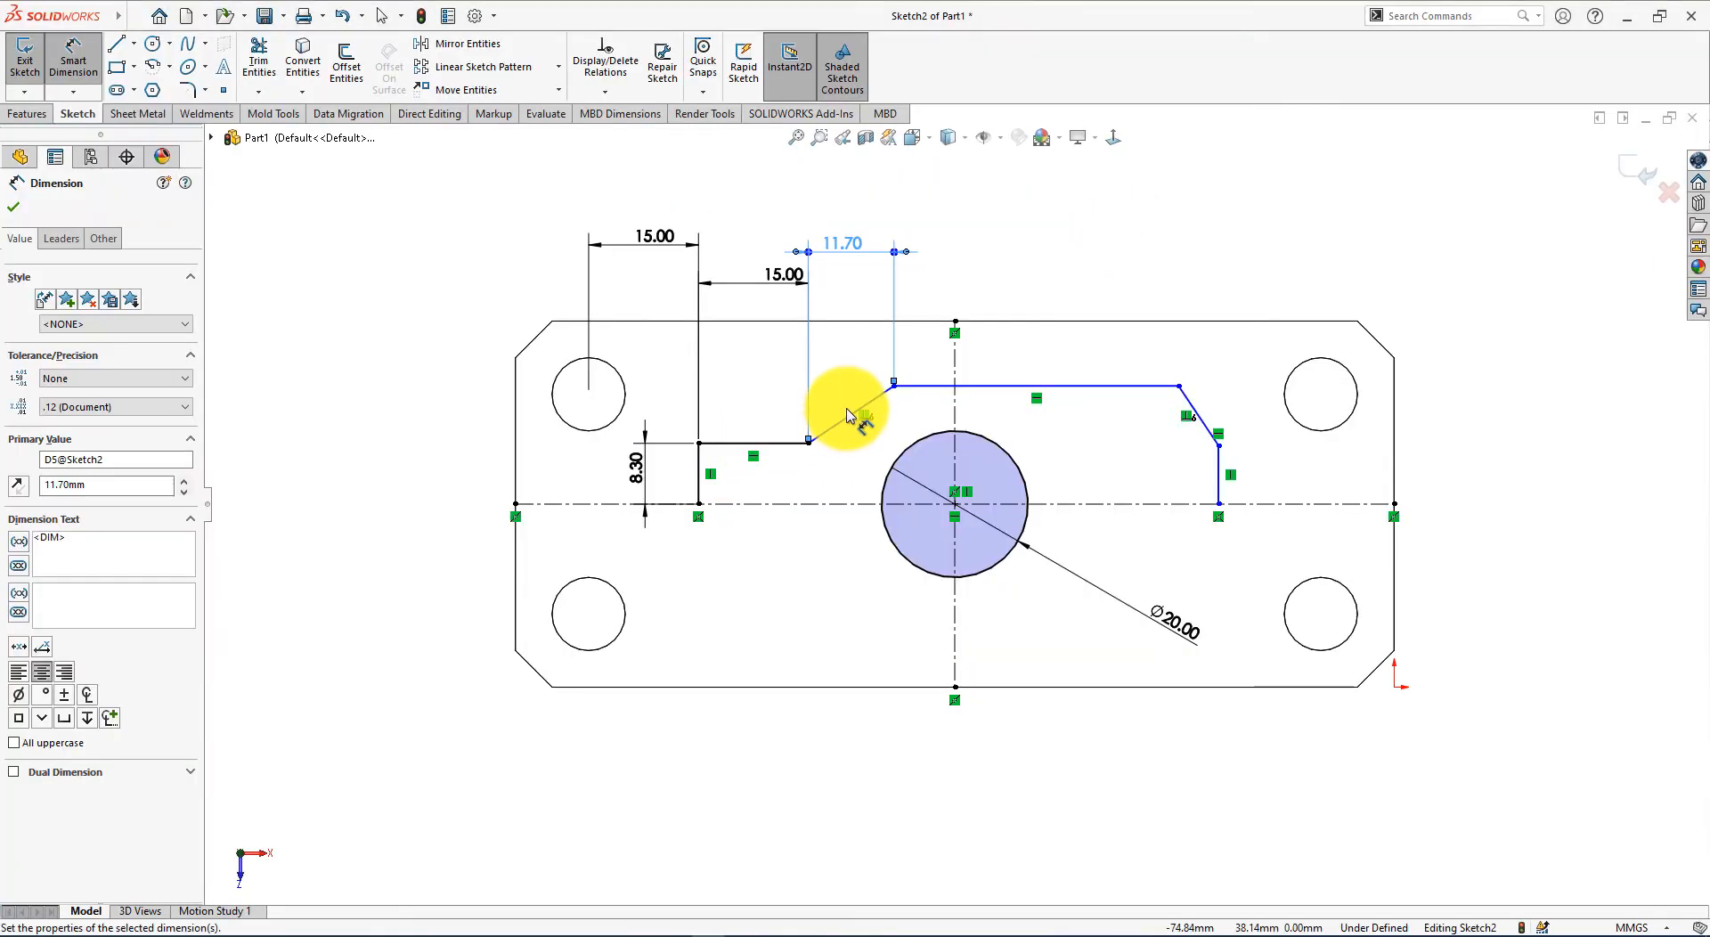
pyautogui.click(843, 420)
pyautogui.click(731, 403)
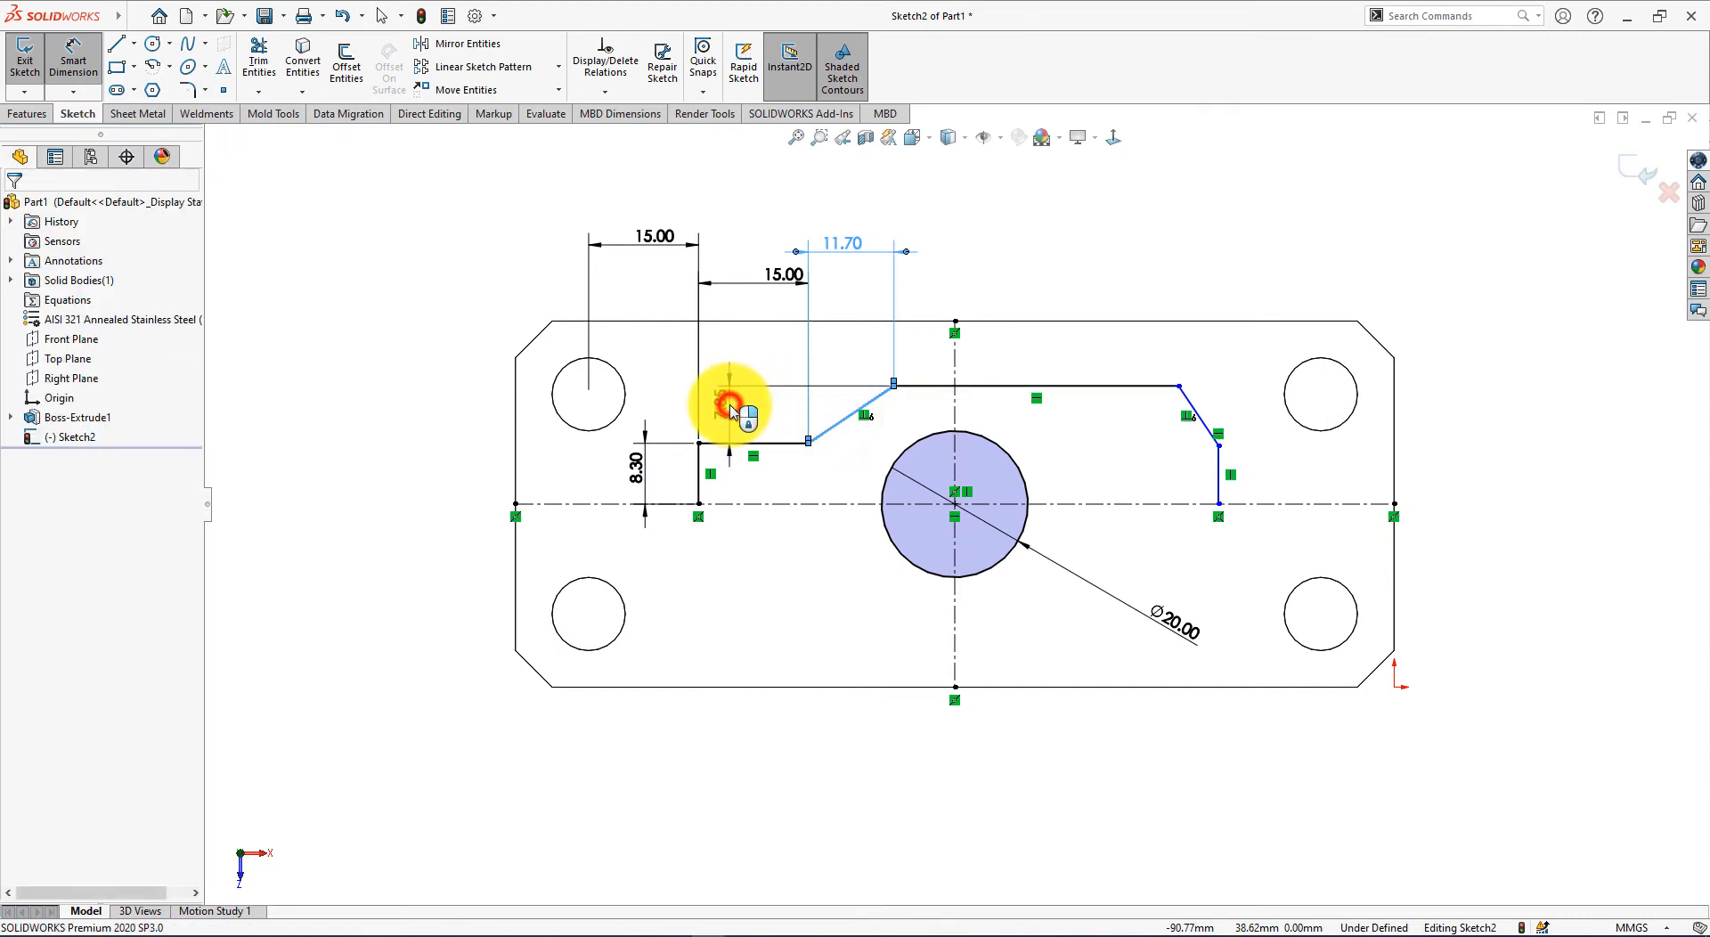
pyautogui.write('11.')
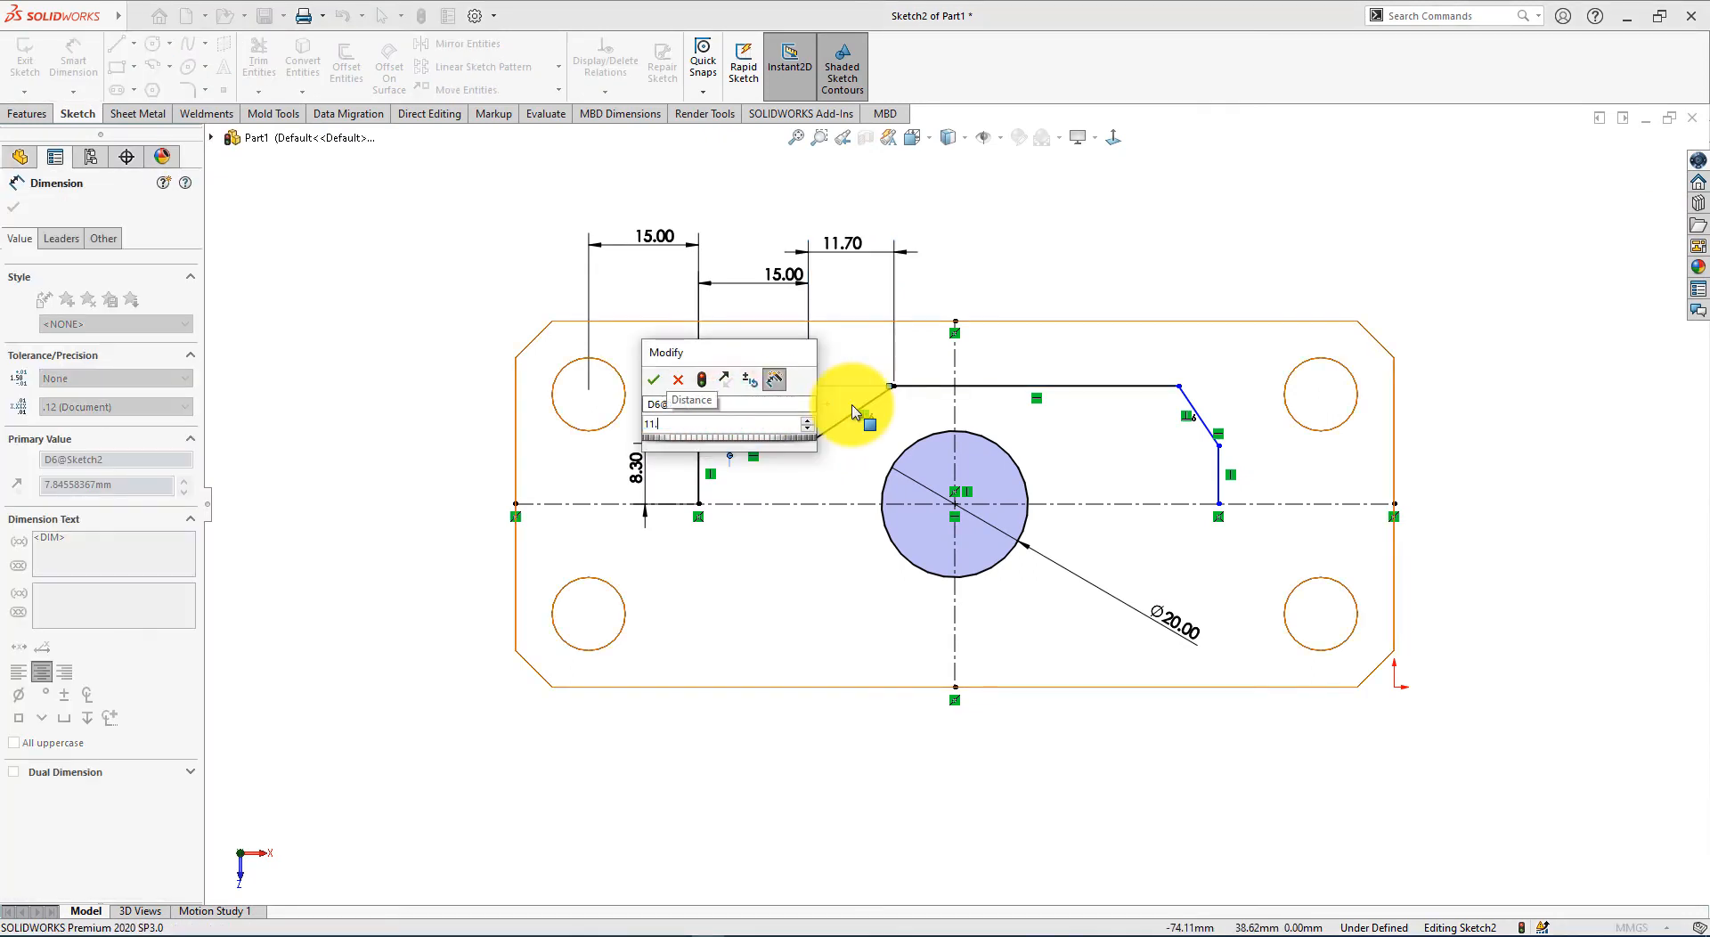
pyautogui.write('7')
pyautogui.press('Return')
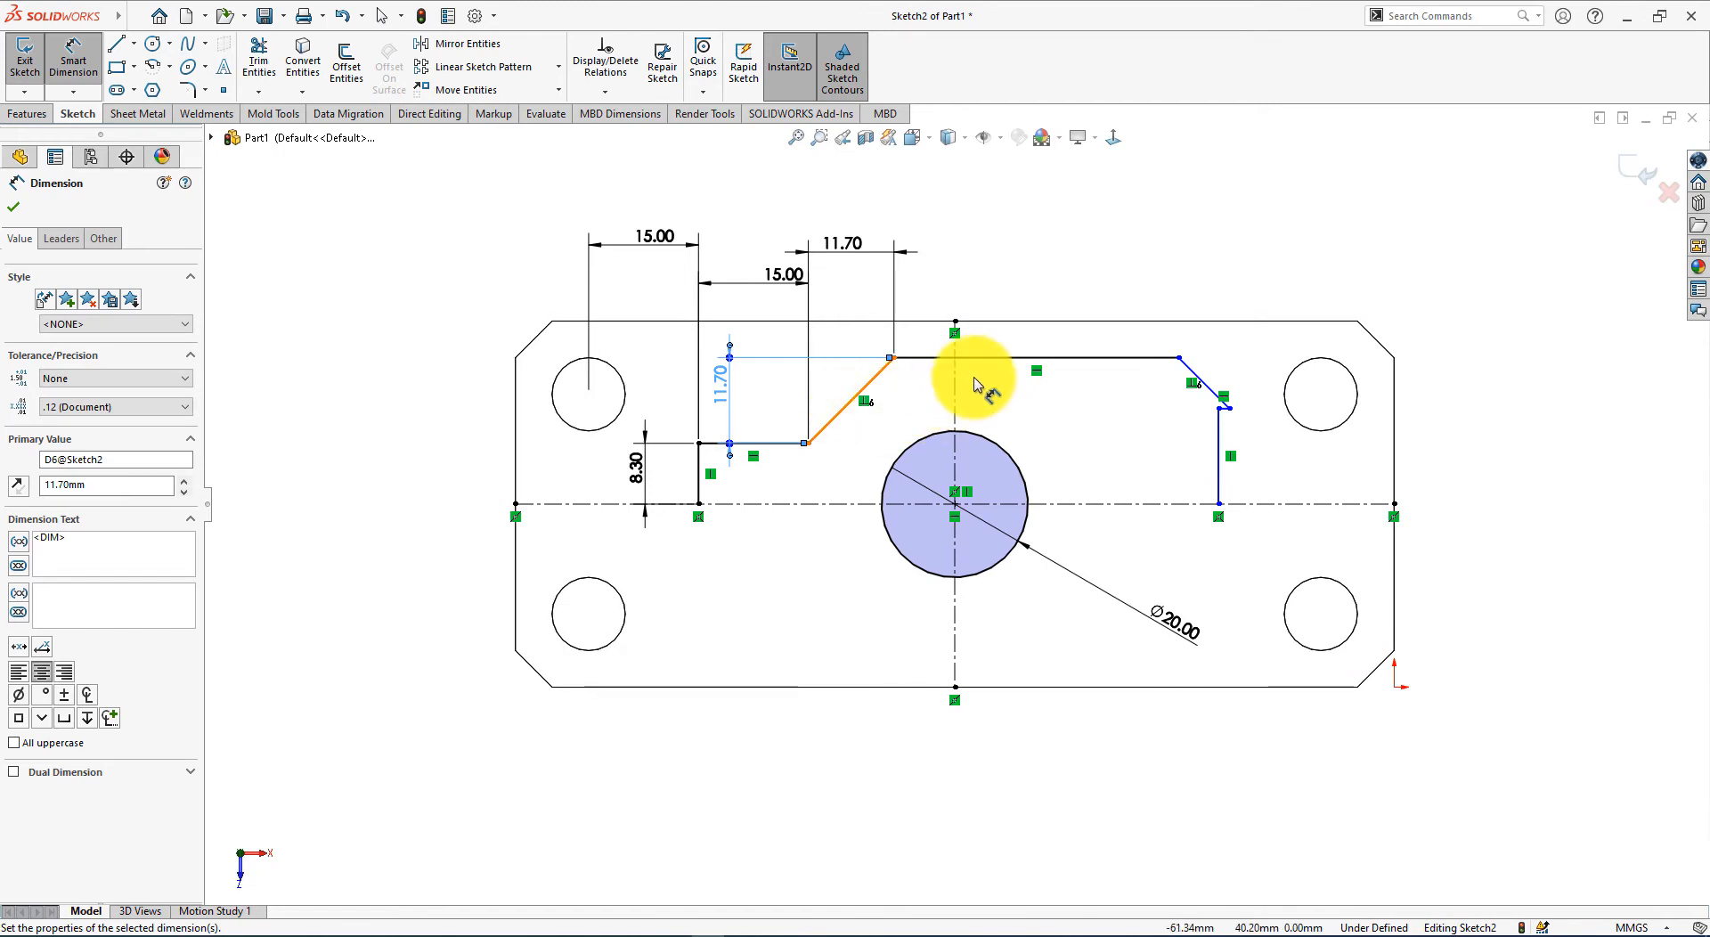
# Step: Dimension the profile's upper horizontal line as 8.3+8.3 mm, following the reference drawing
pyautogui.click(995, 357)
pyautogui.click(978, 267)
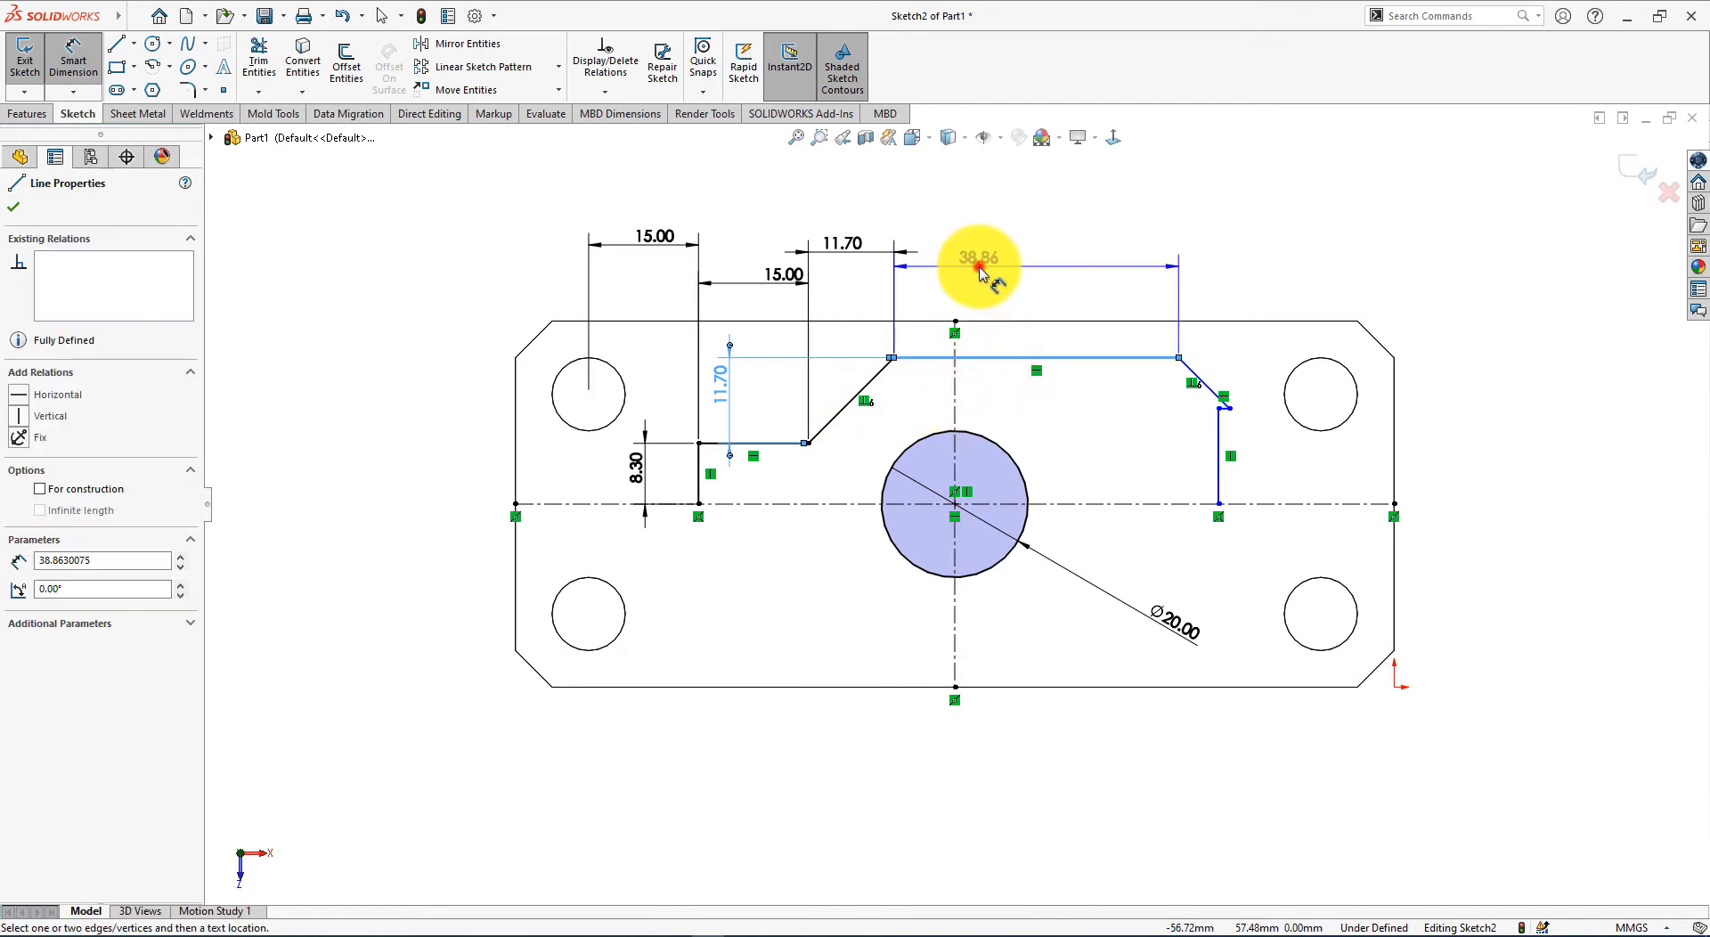
pyautogui.hotkey('alt', 'Tab')
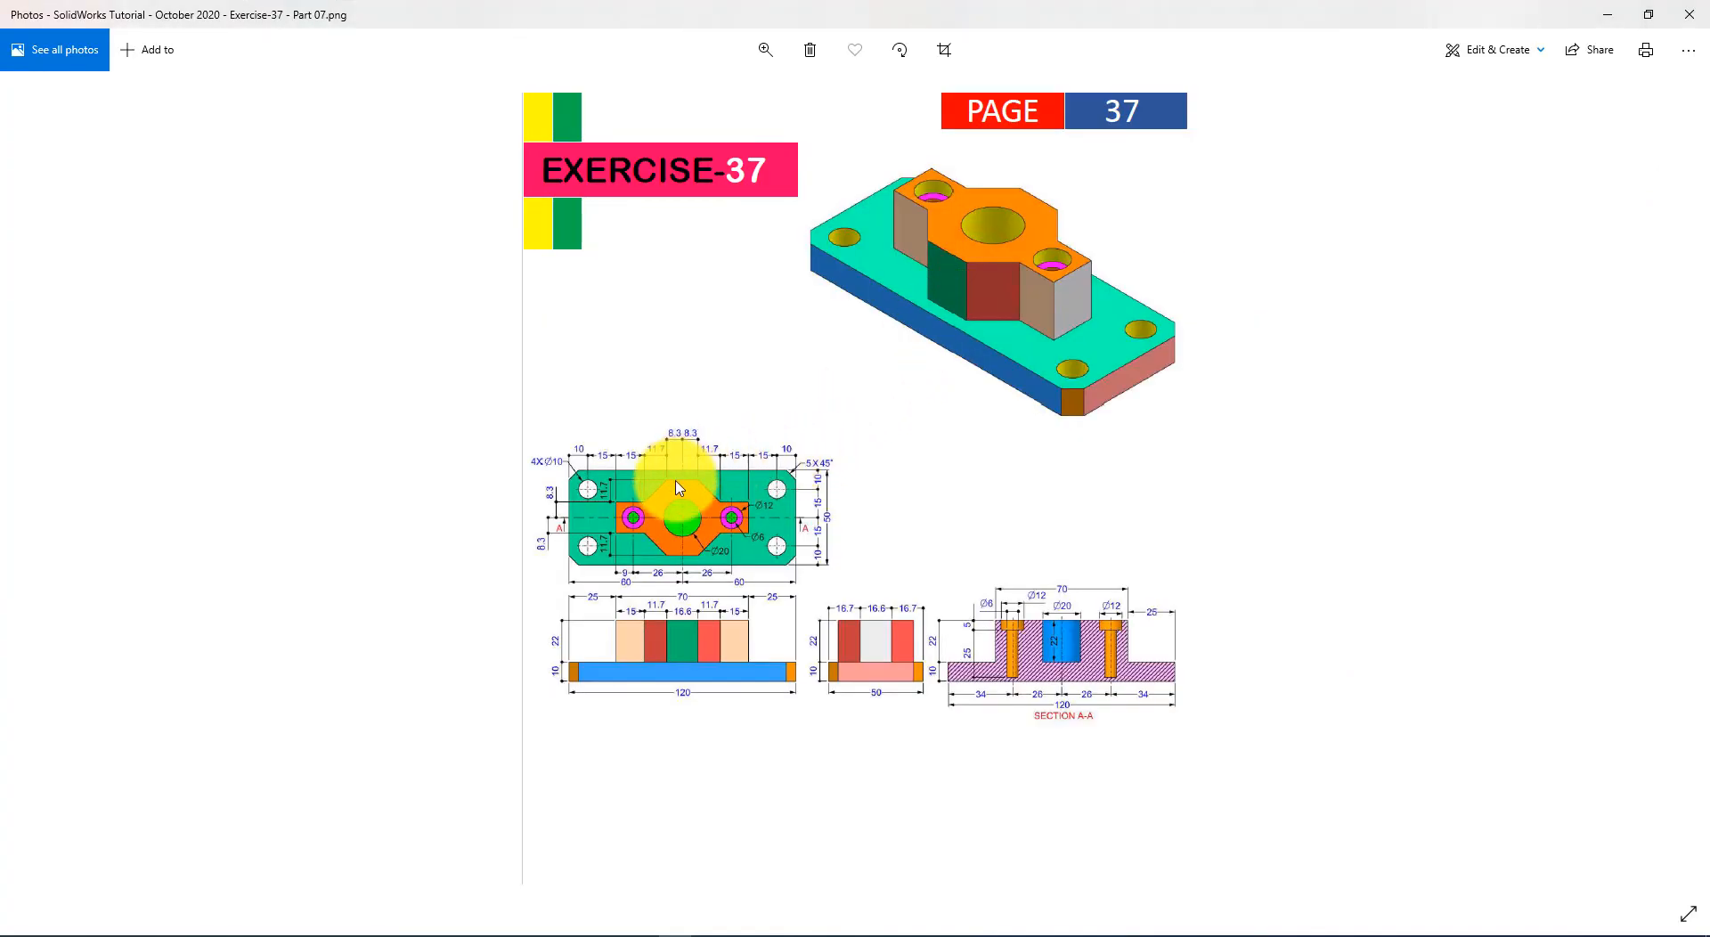
pyautogui.hotkey('alt', 'Tab')
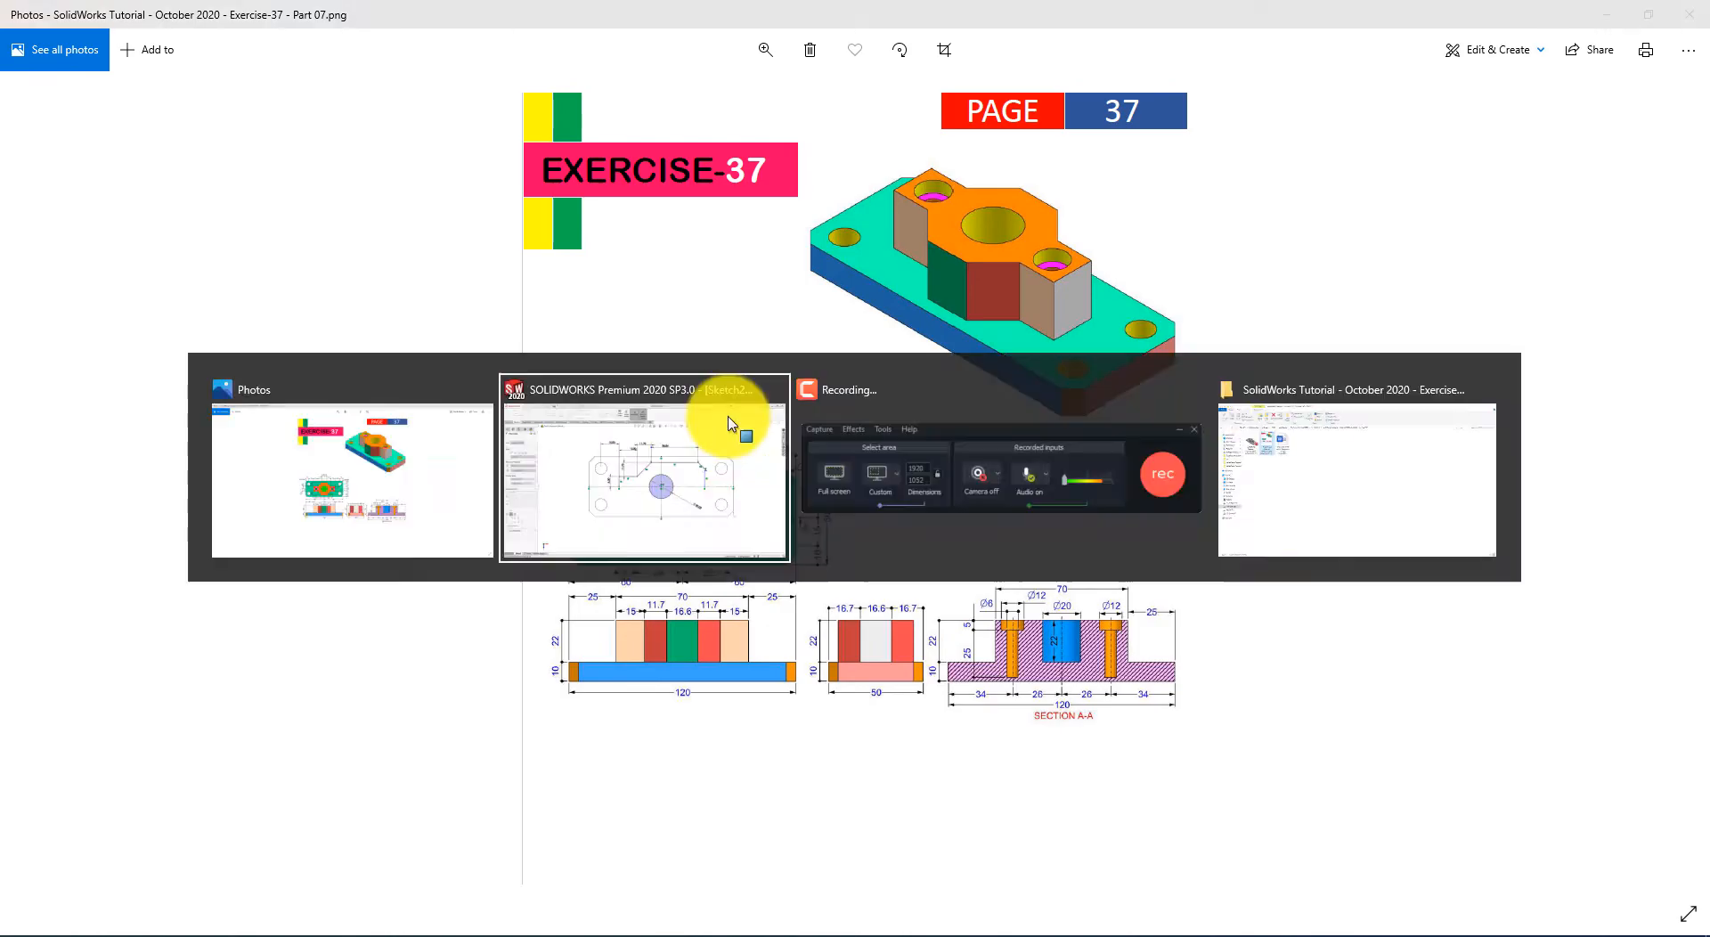
pyautogui.write('8.3+8.3')
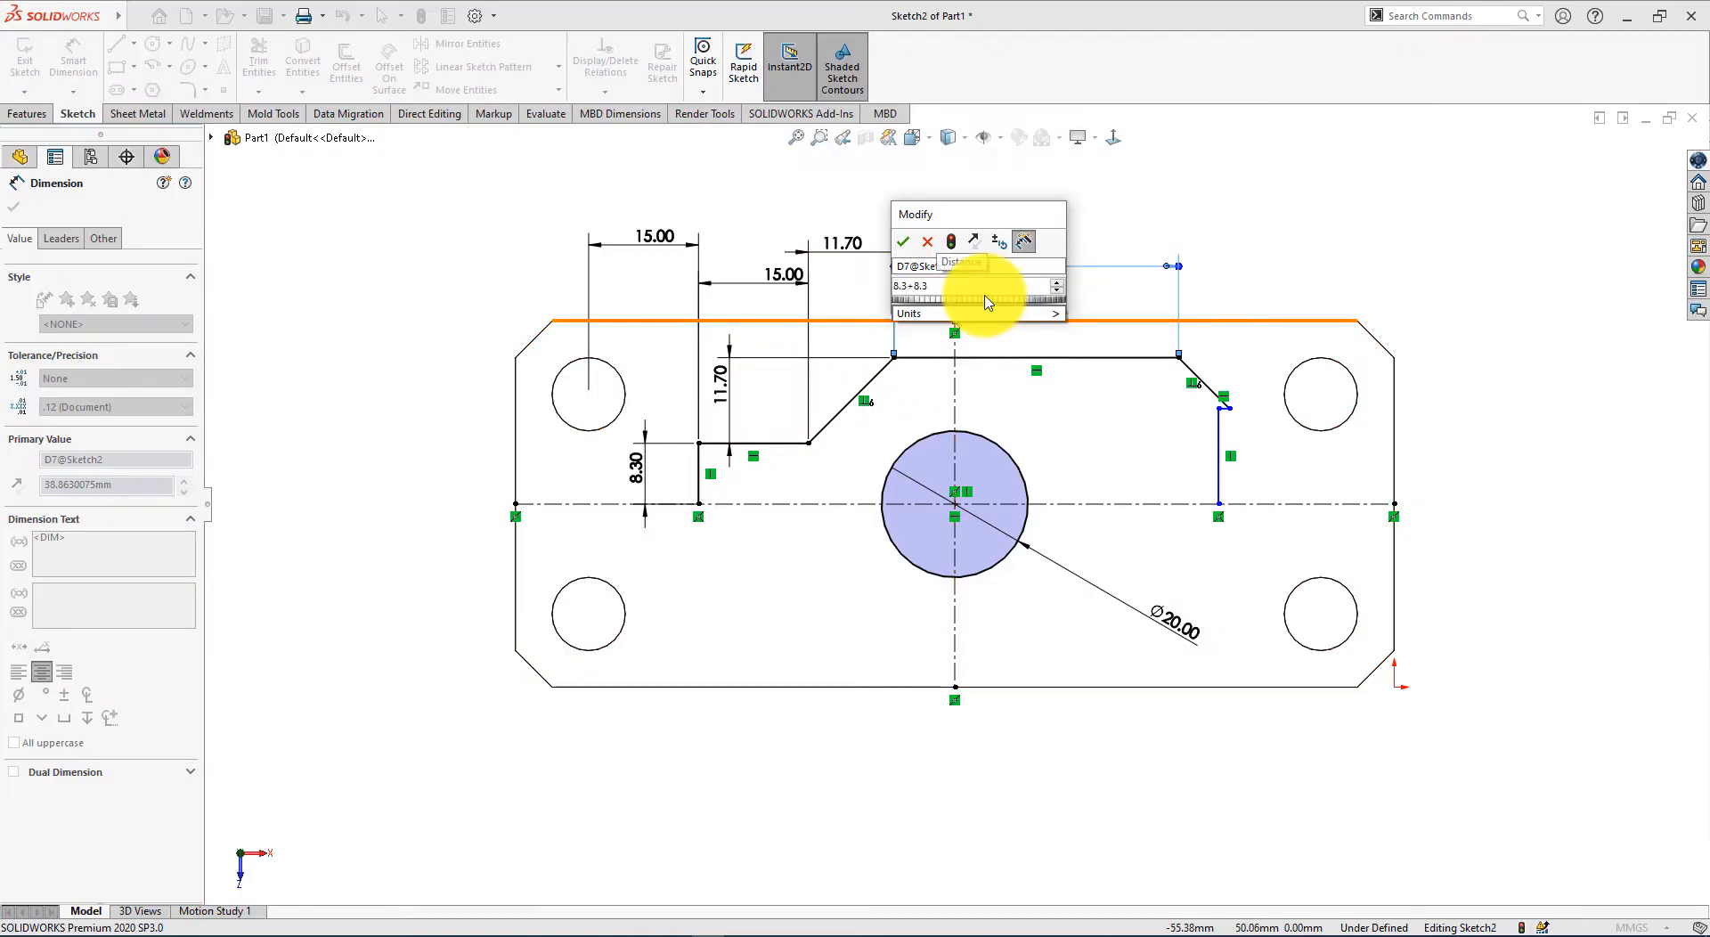
pyautogui.press('Return')
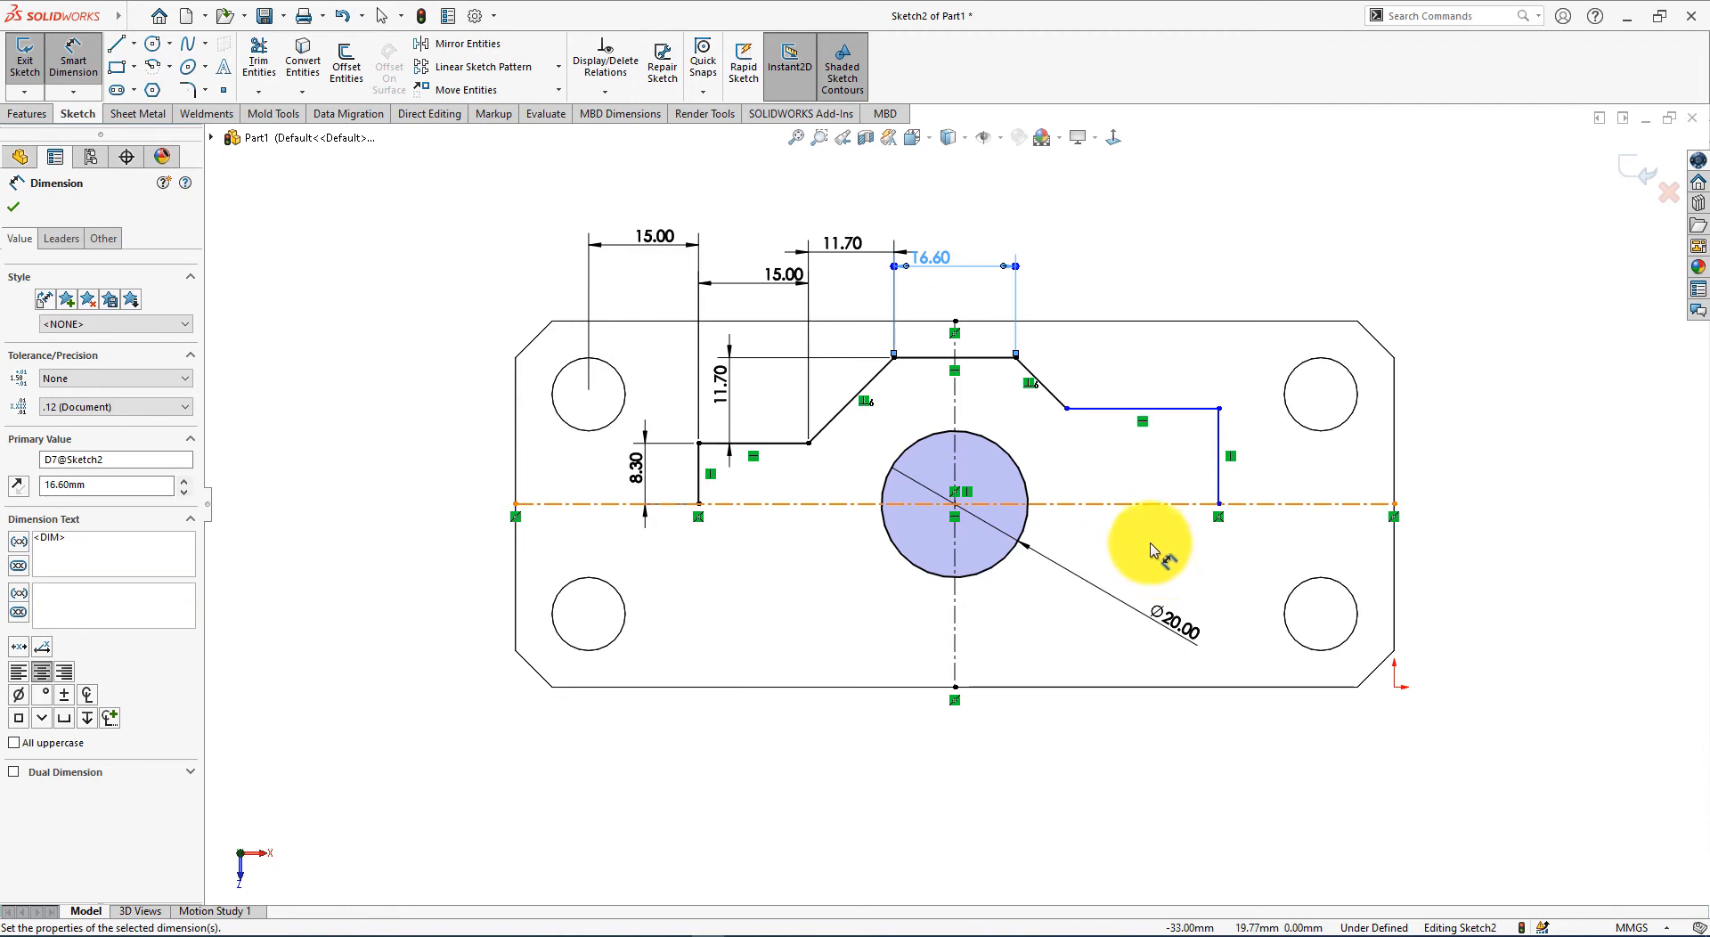
# Step: Dimension the horizontal span of the profile's right sloped line to 11.7 mm, following the reference drawing
pyautogui.click(1037, 377)
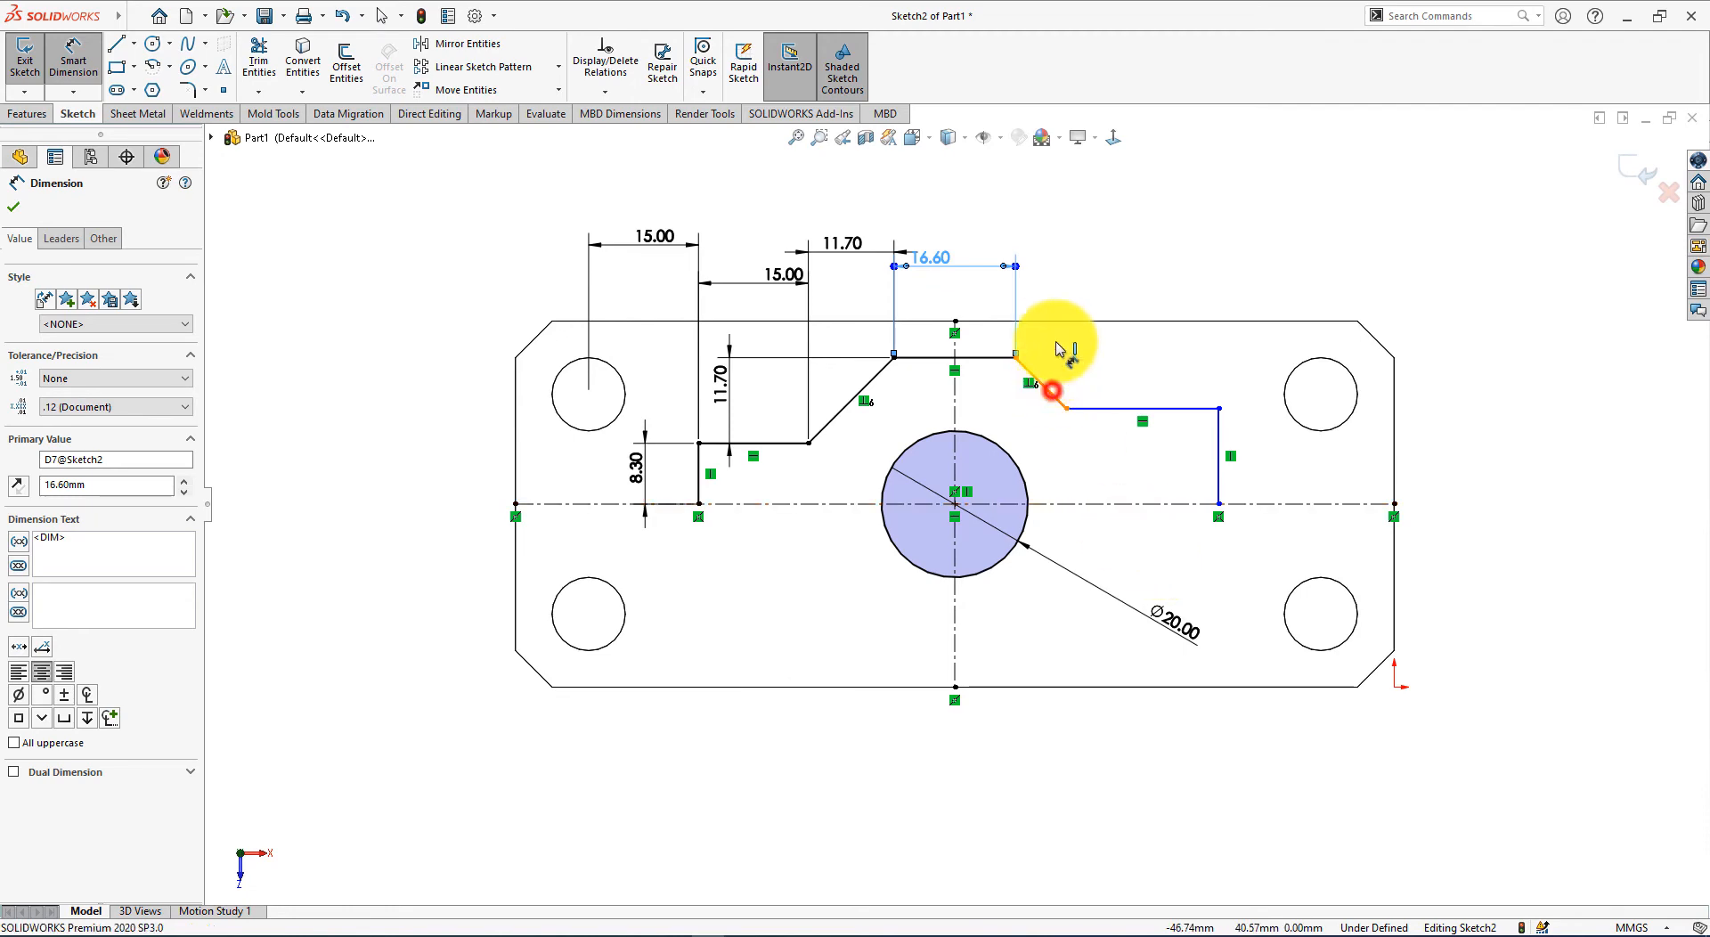
pyautogui.click(1043, 278)
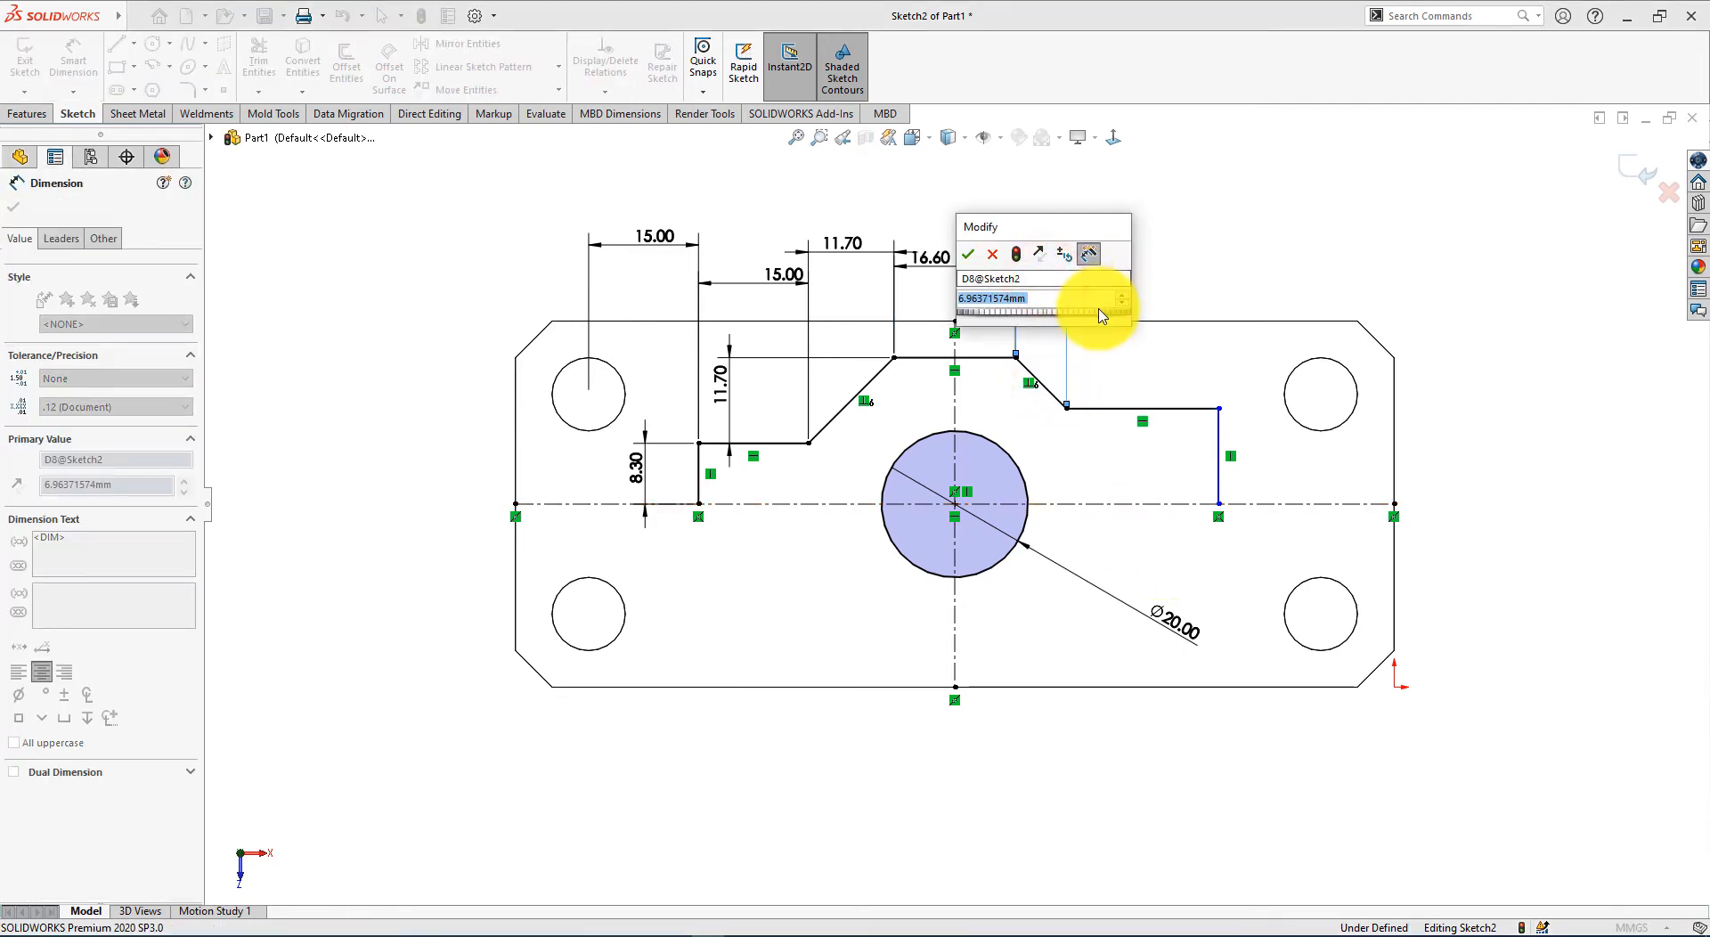
pyautogui.hotkey('alt', 'Tab')
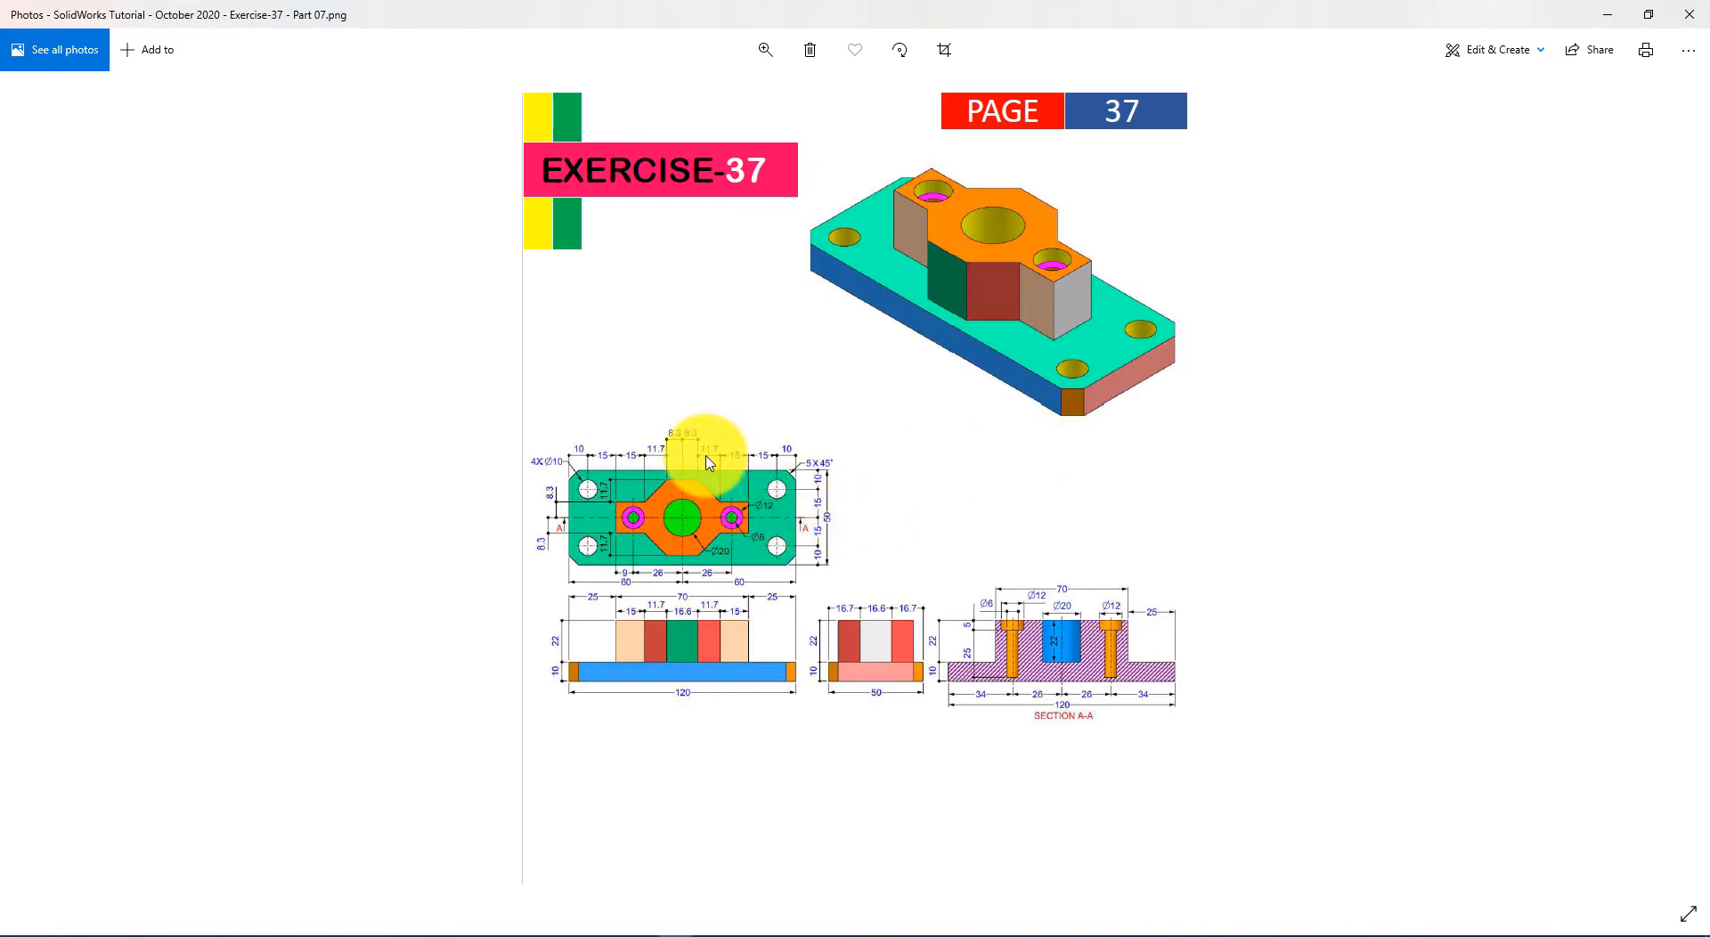
pyautogui.hotkey('alt', 'Tab')
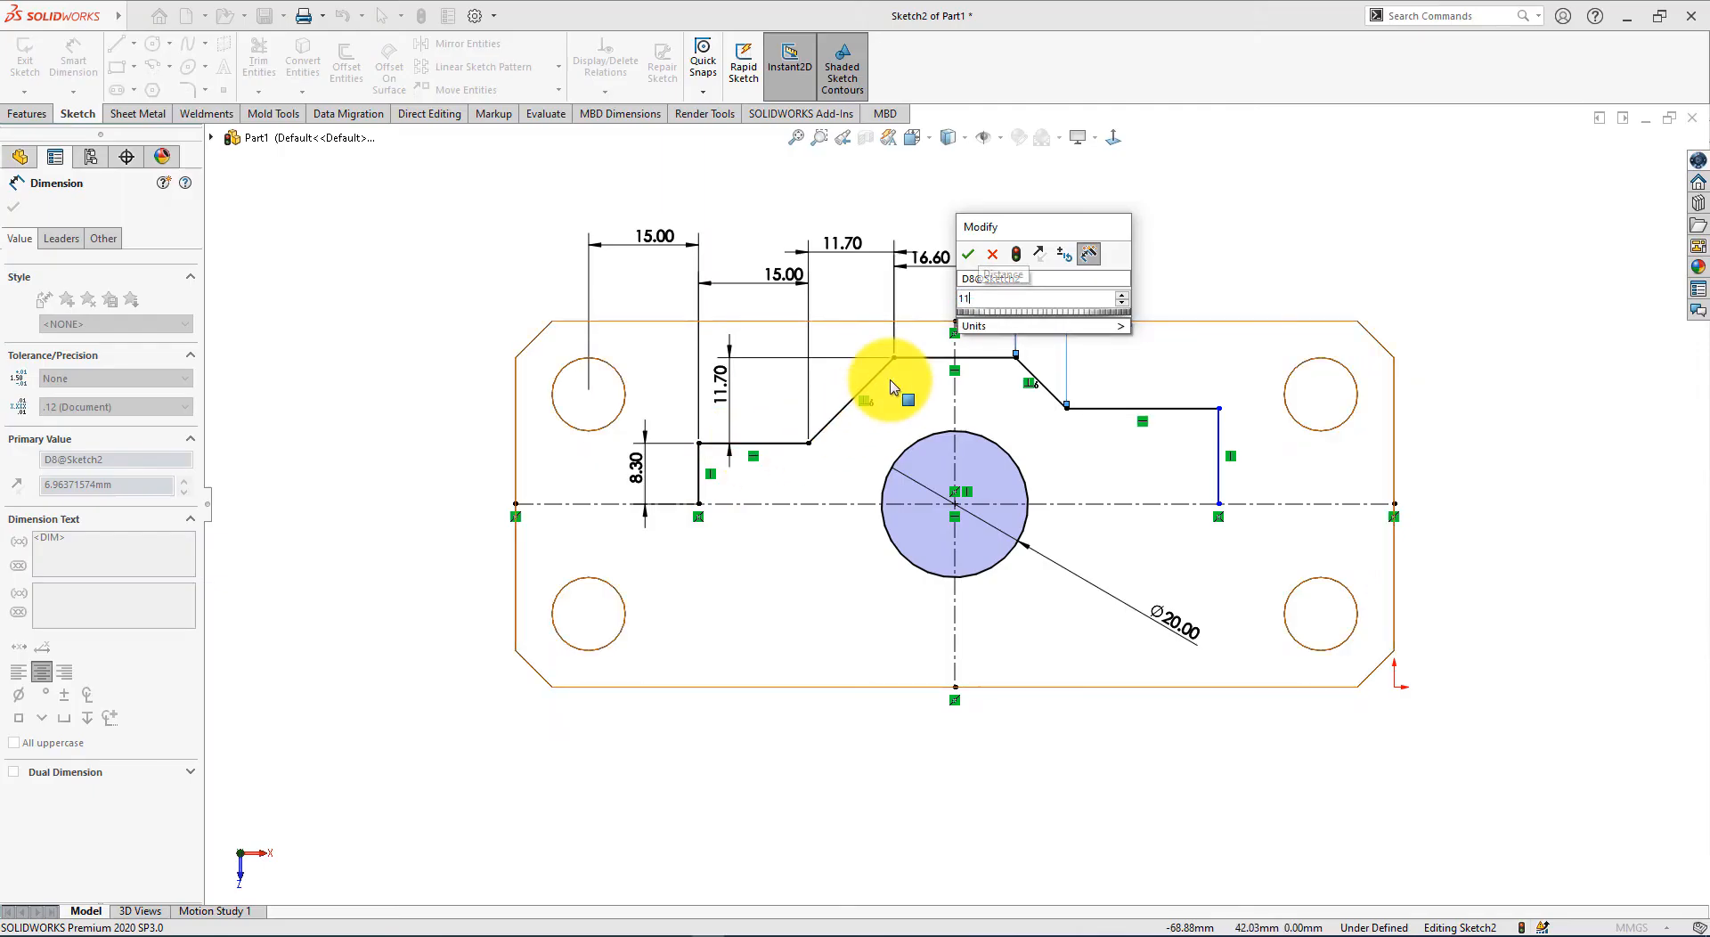
pyautogui.write('11.70')
pyautogui.press('Return')
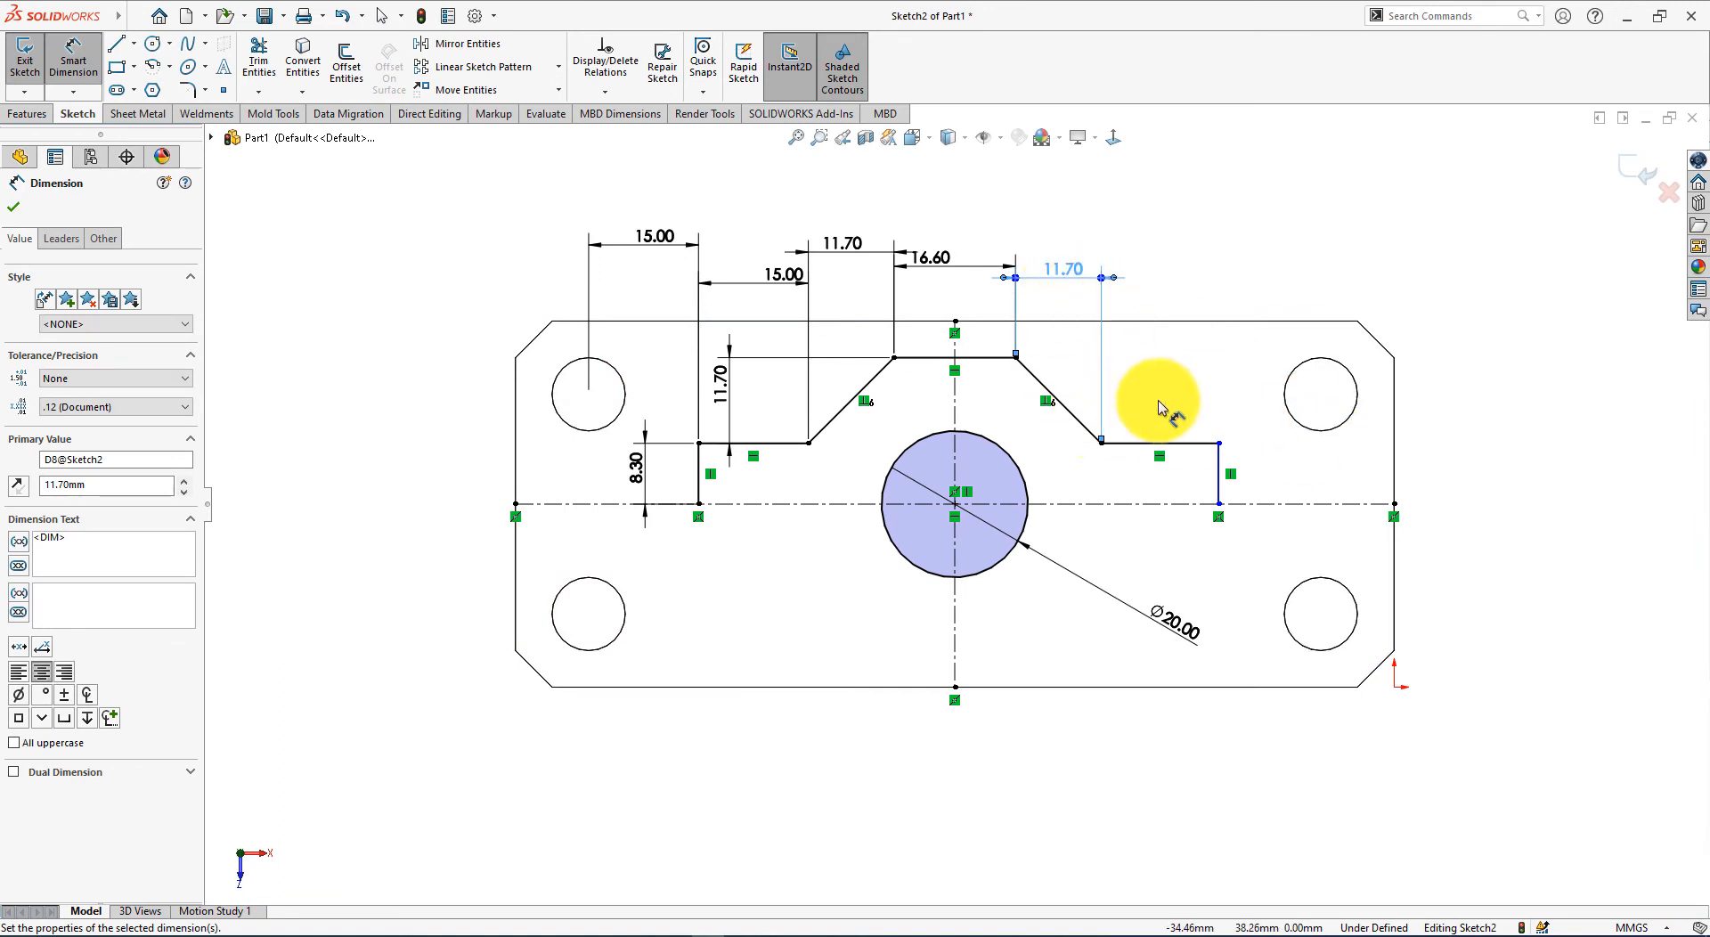
pyautogui.click(1076, 415)
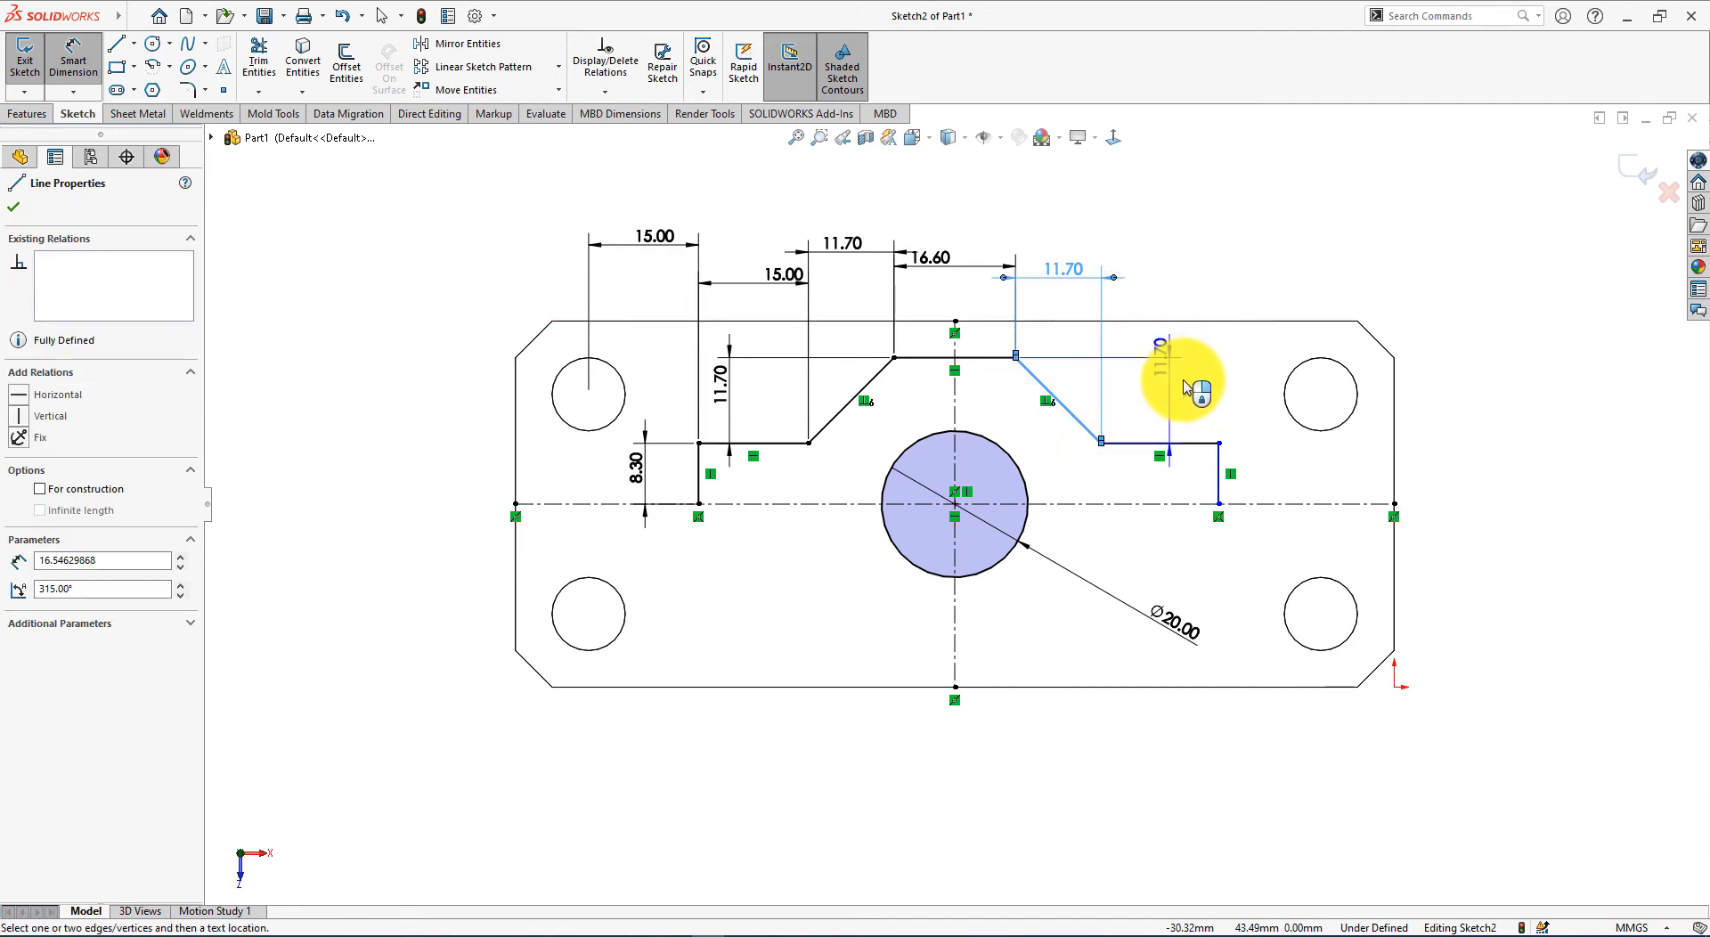
pyautogui.click(1184, 385)
pyautogui.click(973, 522)
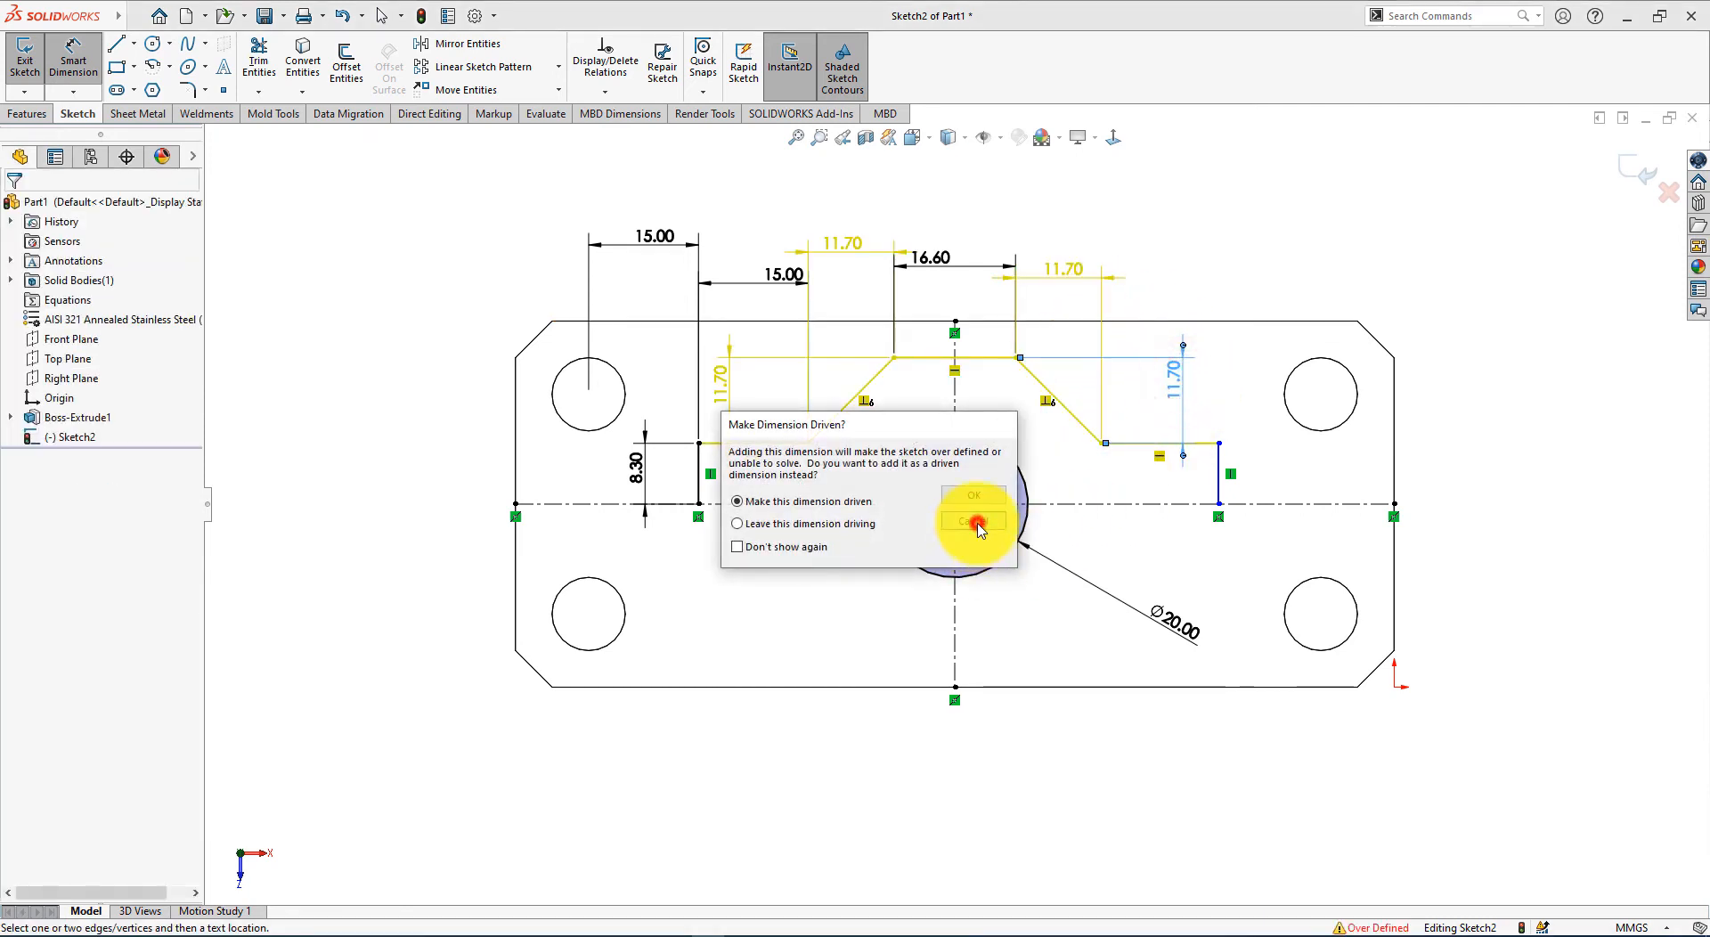
# Step: Dimension the profile's right short horizontal line to 15 mm as in the reference drawing, and finish dimensioning
pyautogui.click(1148, 444)
pyautogui.click(1167, 272)
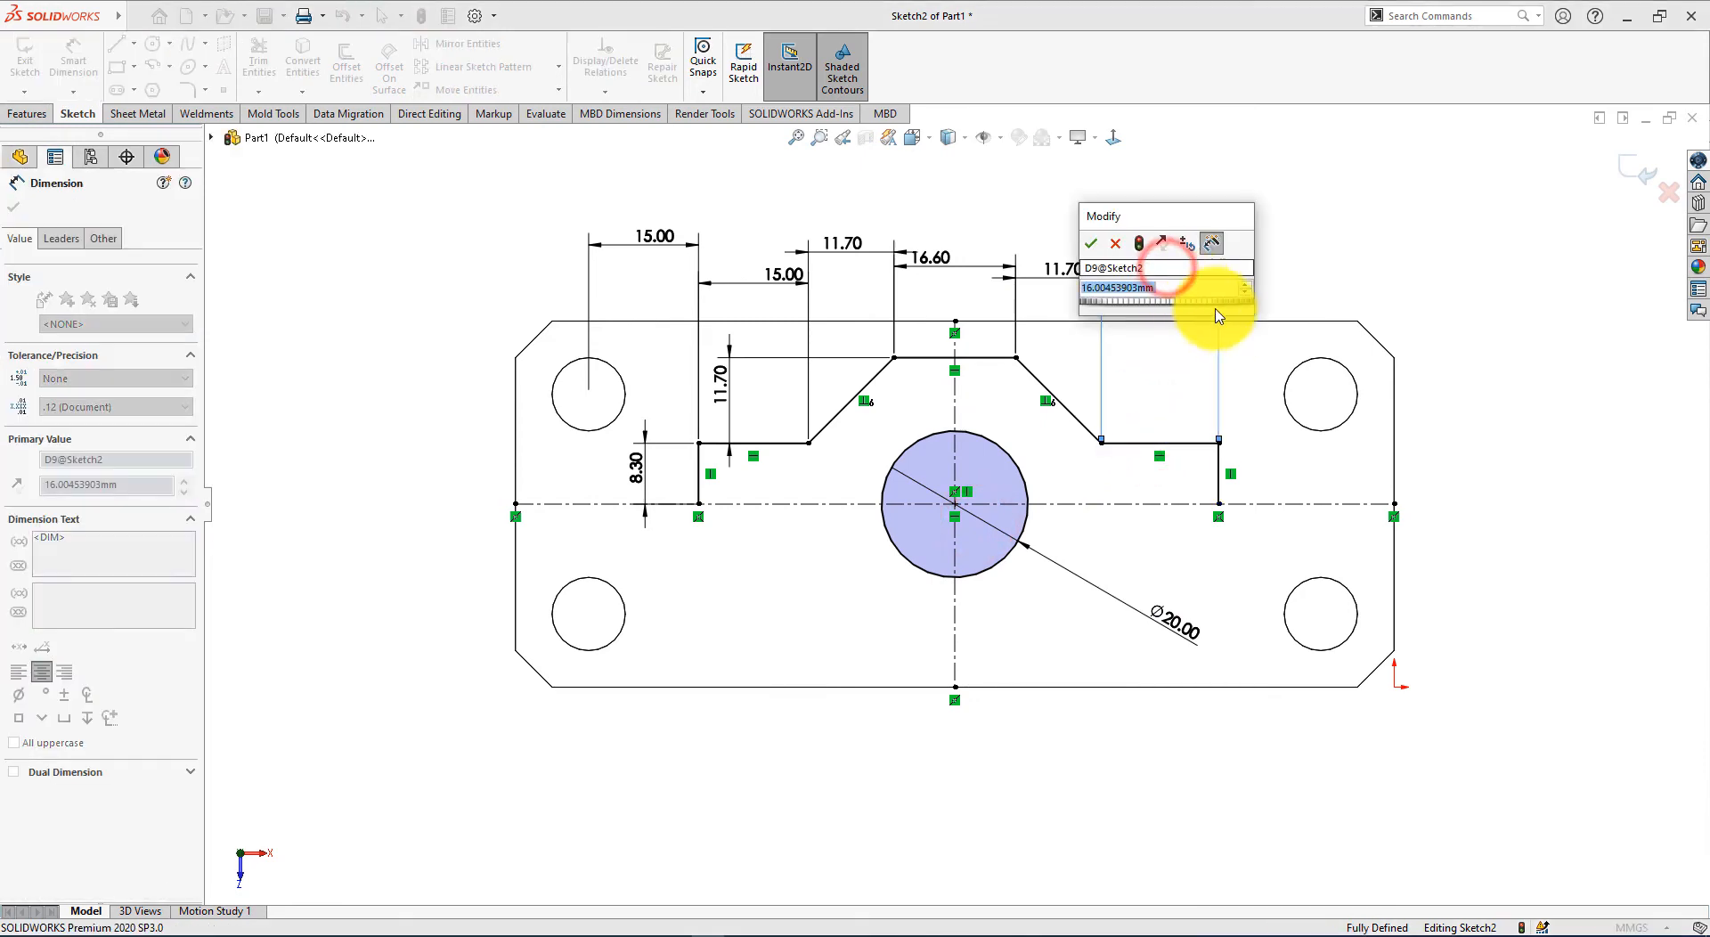
pyautogui.hotkey('alt', 'Tab')
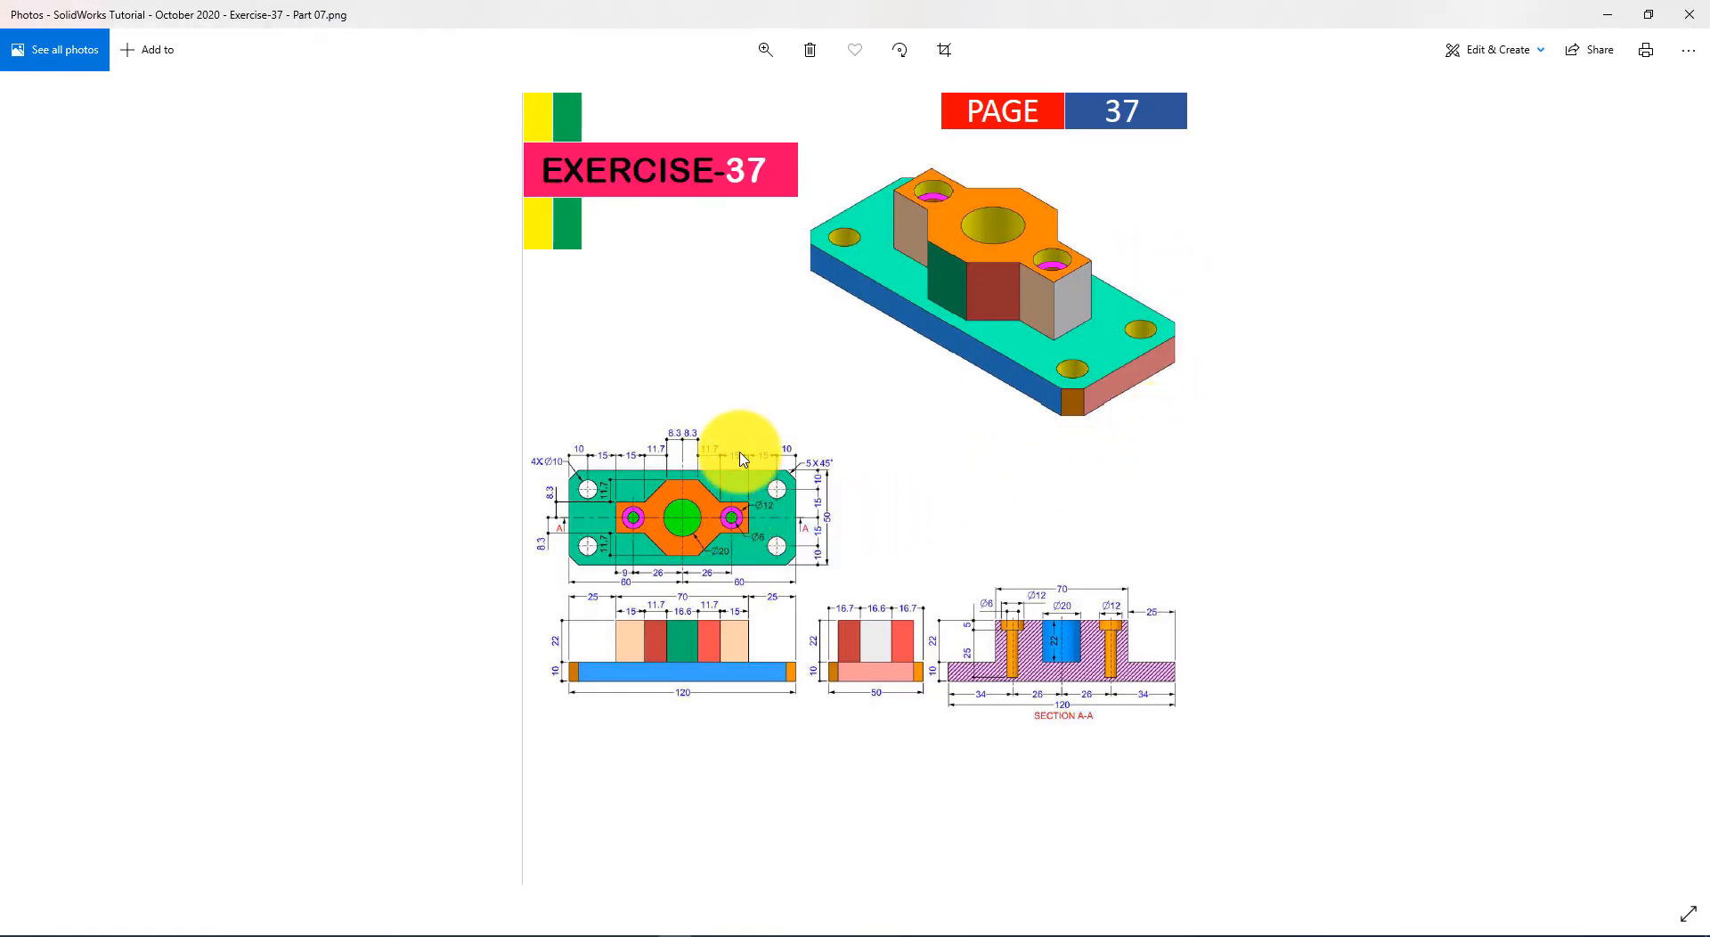
pyautogui.hotkey('alt', 'Tab')
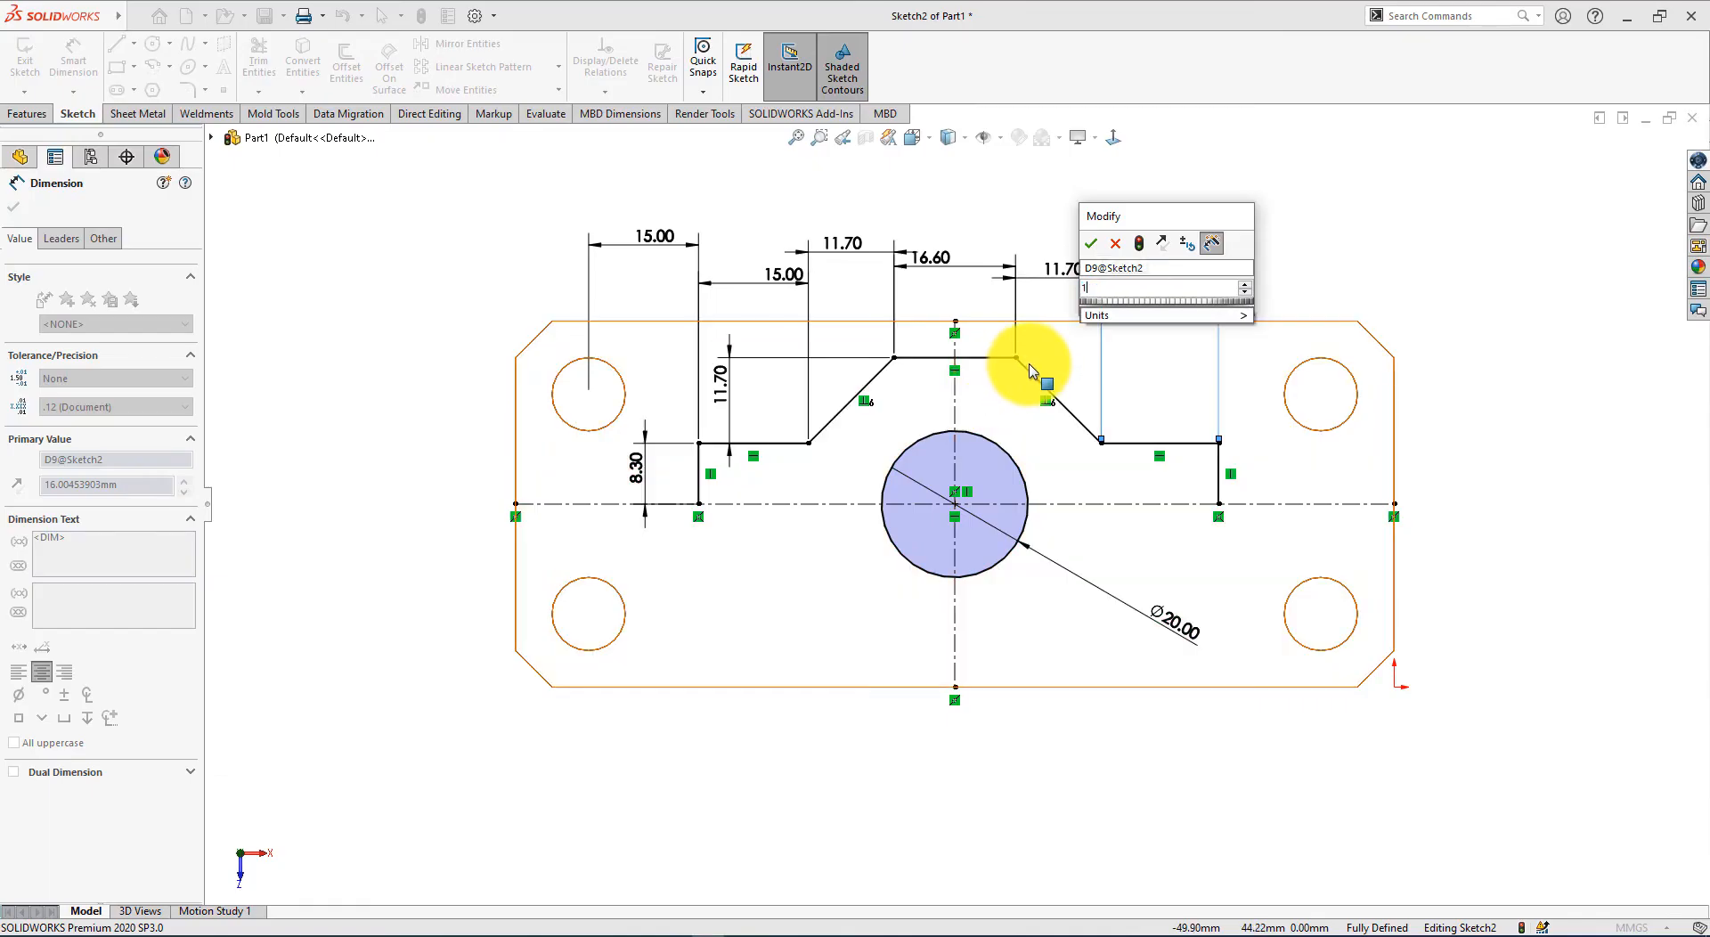
pyautogui.press('Return')
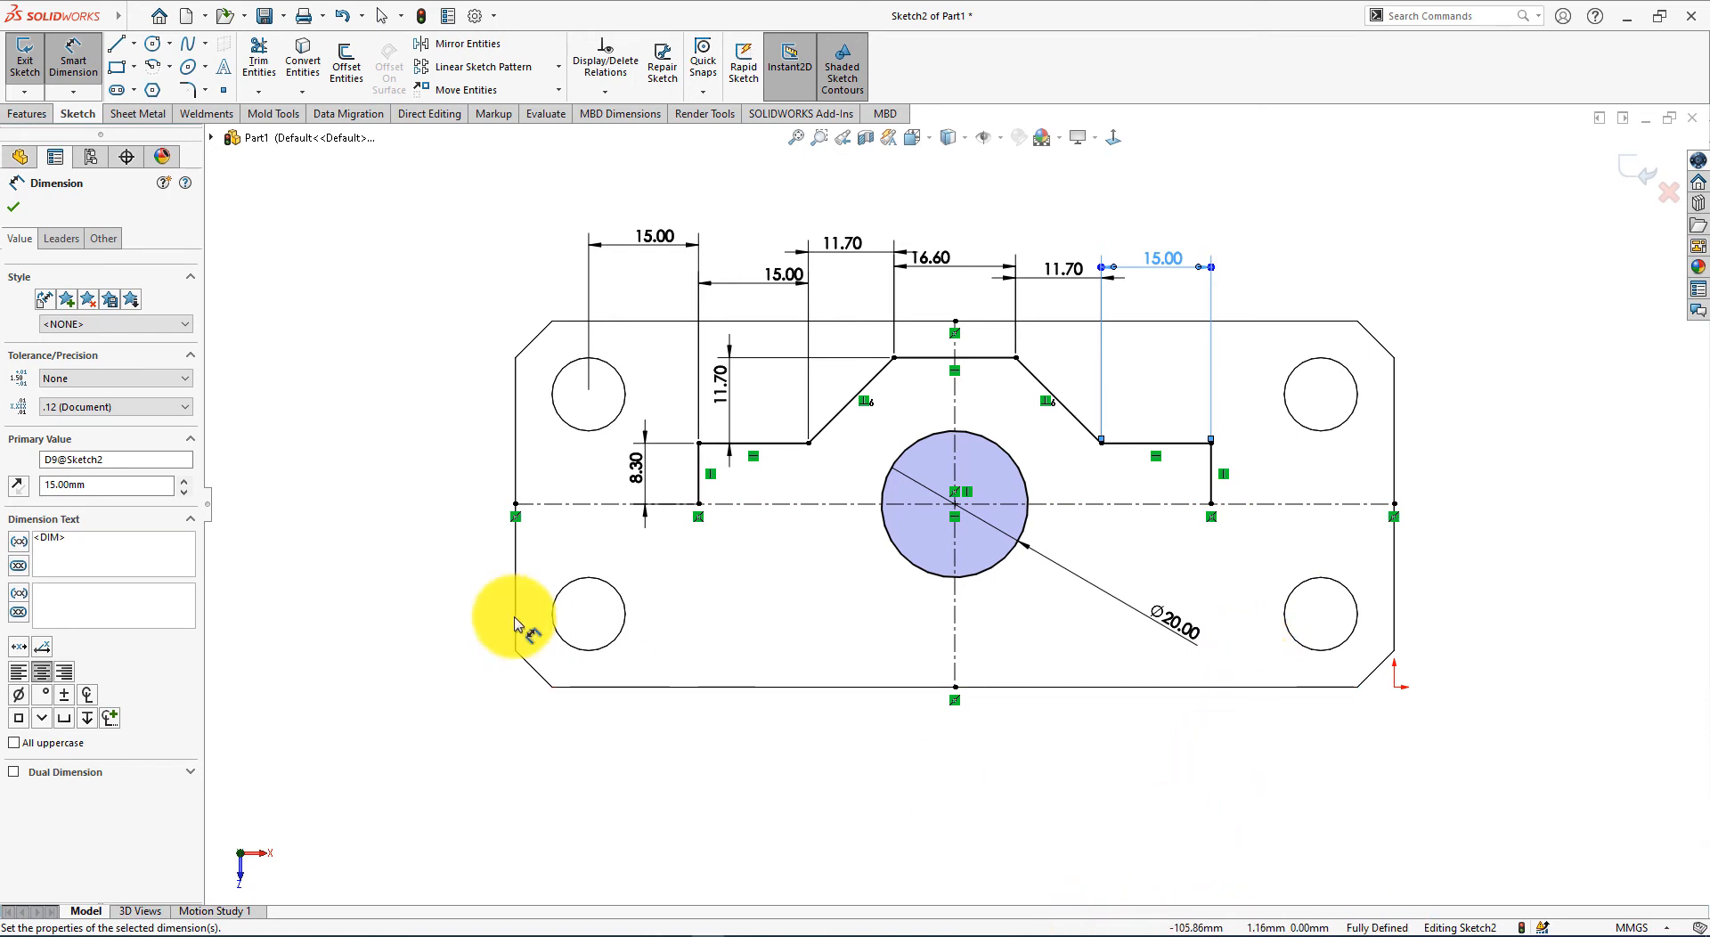
pyautogui.click(15, 210)
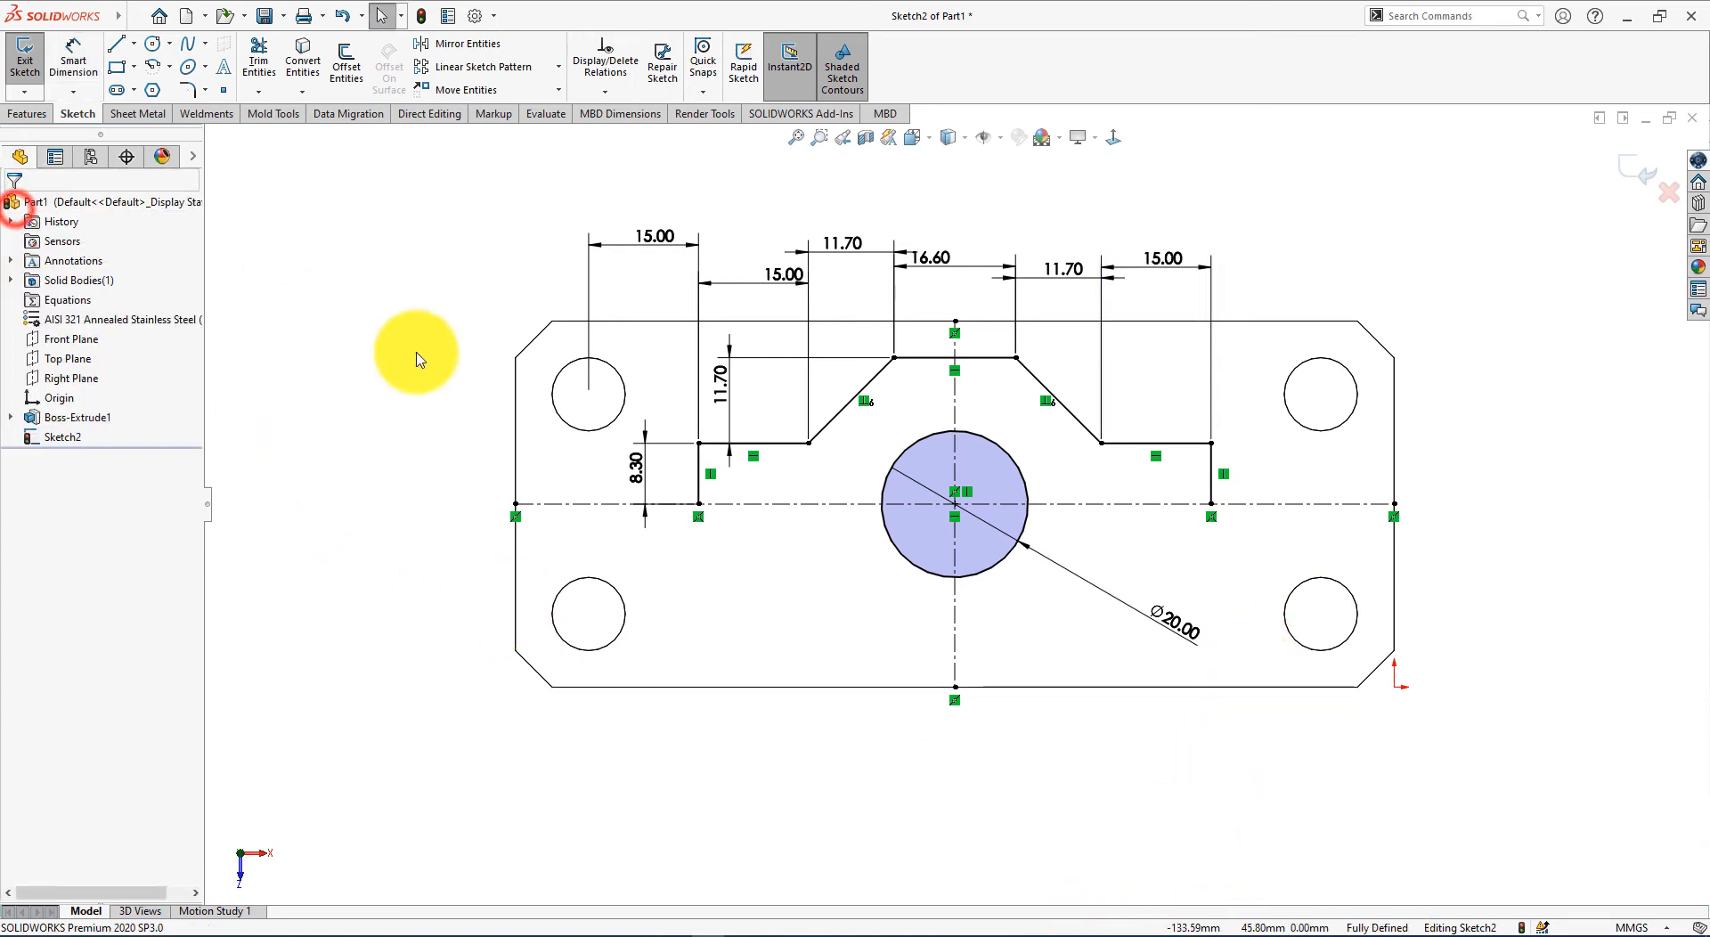
pyautogui.click(357, 340)
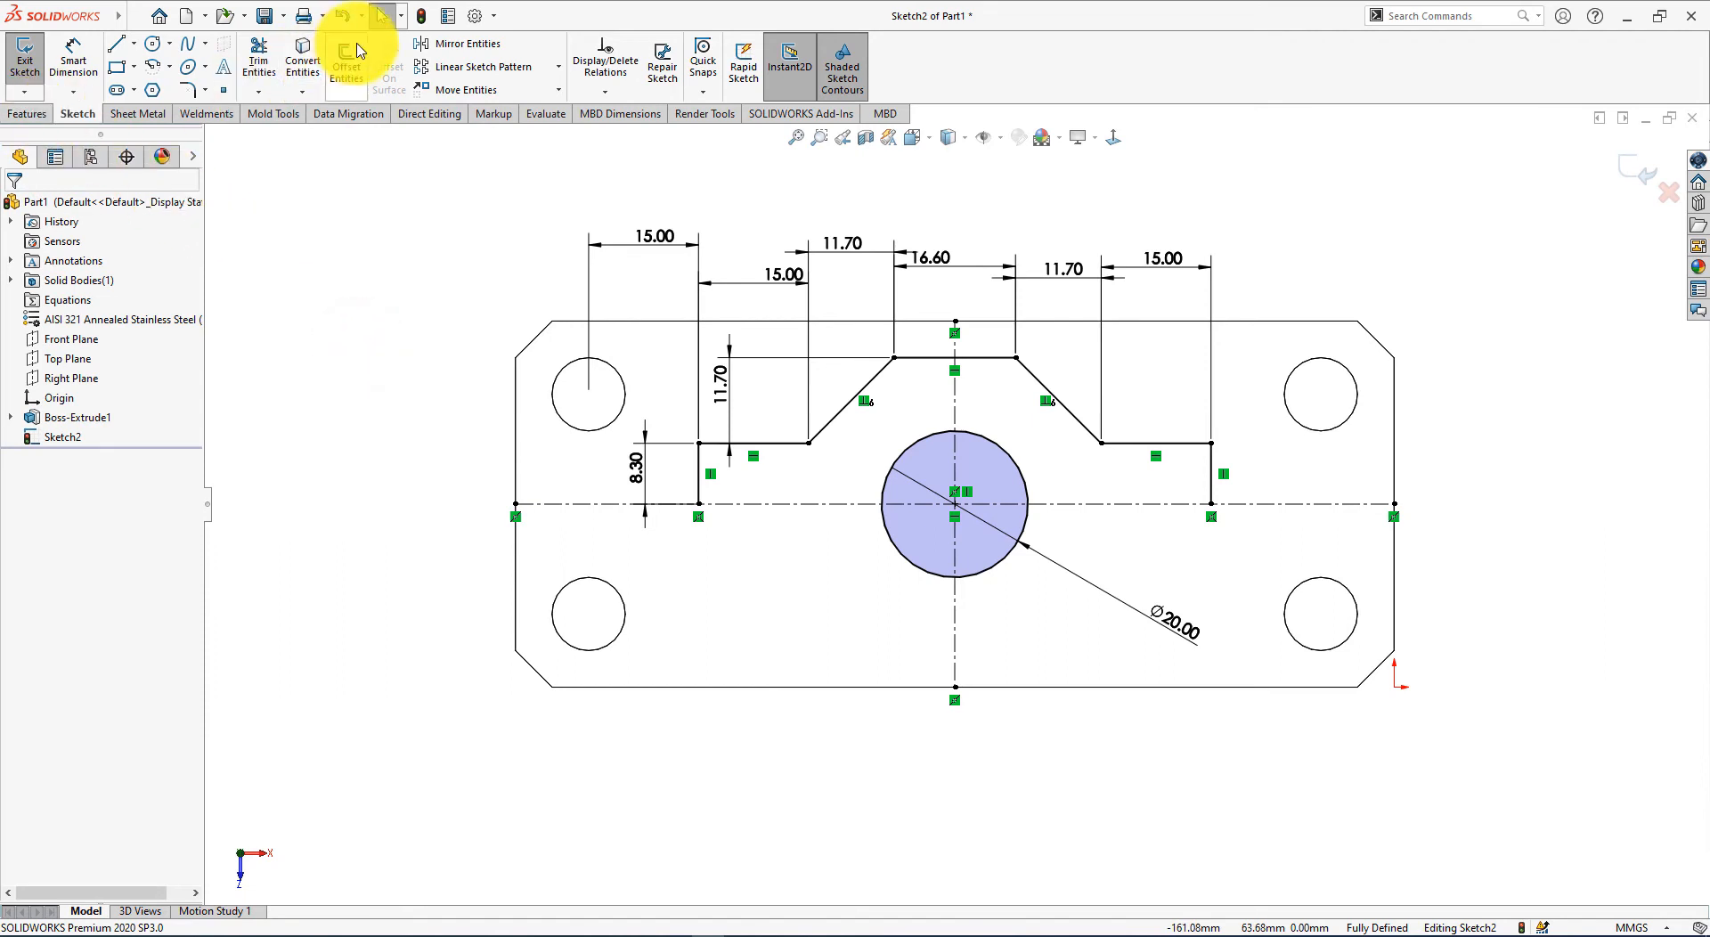
# Step: Mirror all seven lines of the half profile about the horizontal centerline, keeping the originals
pyautogui.click(458, 43)
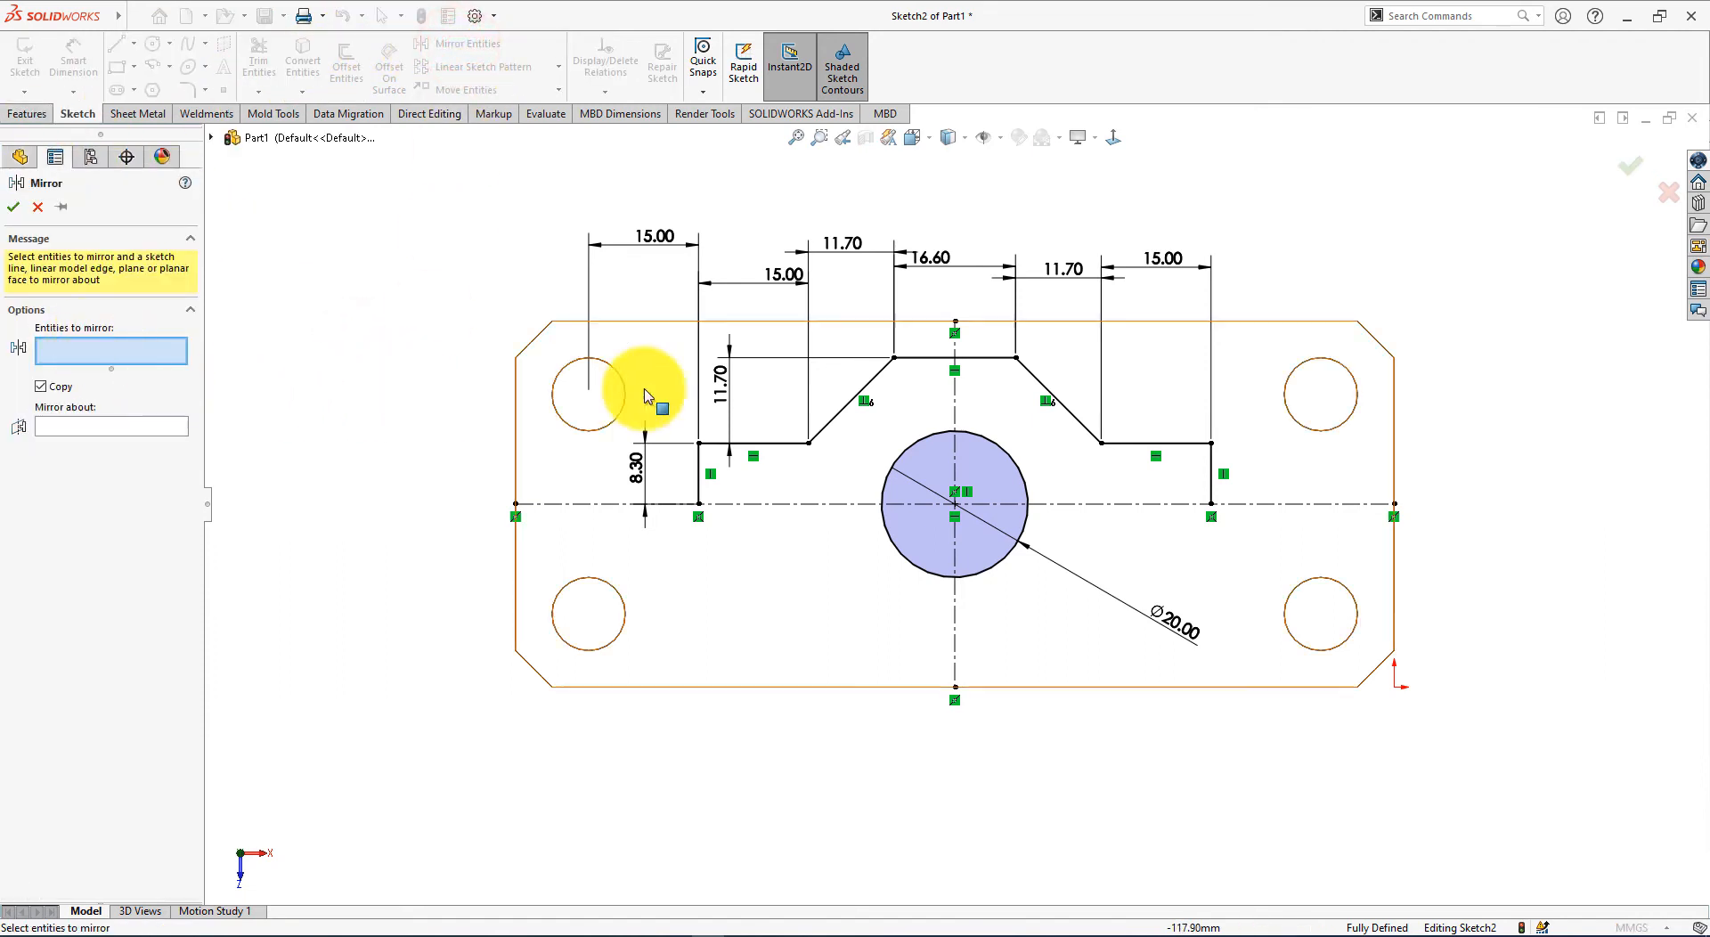
pyautogui.click(698, 481)
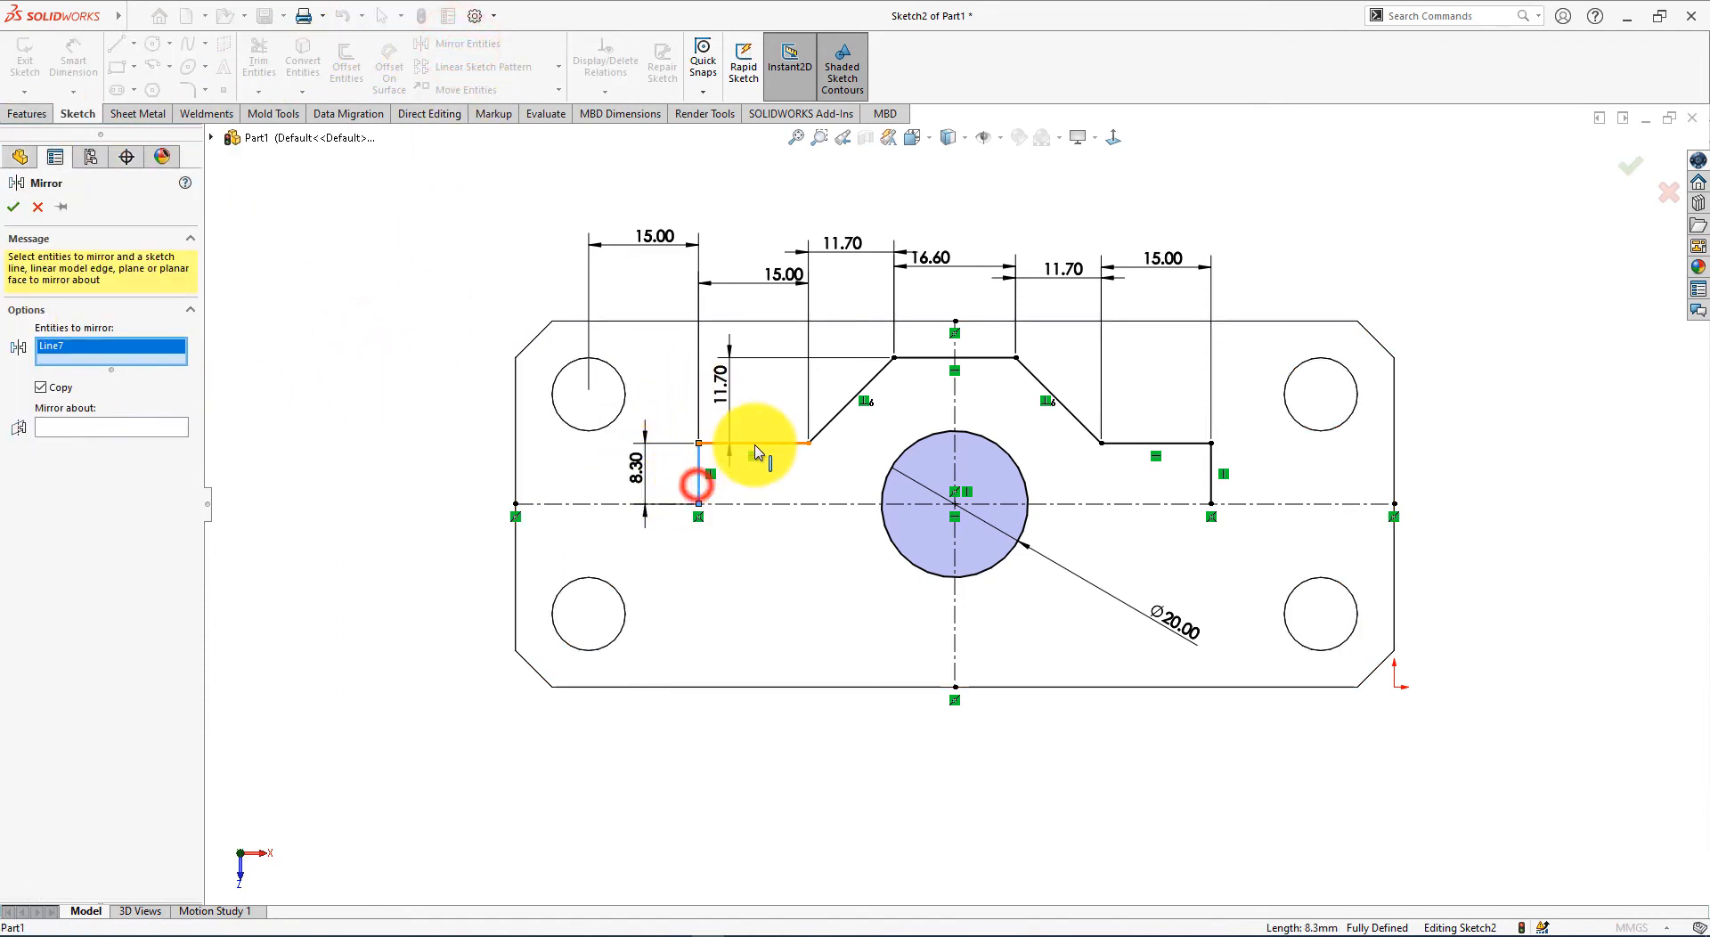
pyautogui.click(754, 442)
pyautogui.click(830, 419)
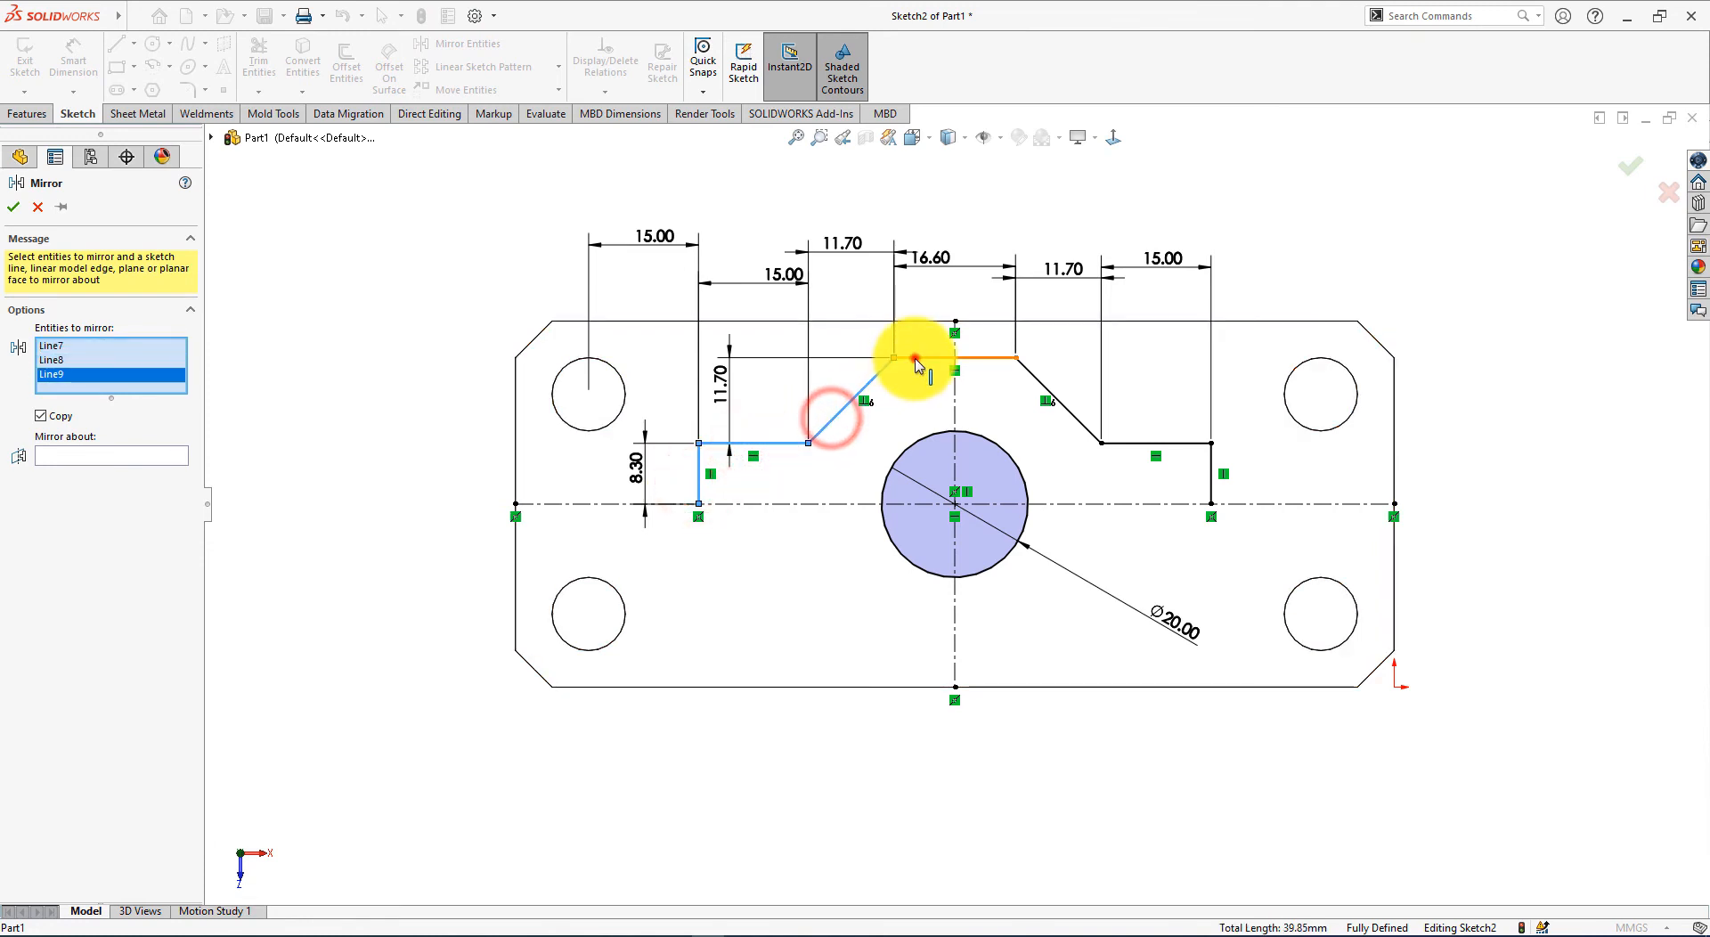
pyautogui.click(915, 357)
pyautogui.click(1031, 371)
pyautogui.click(1111, 443)
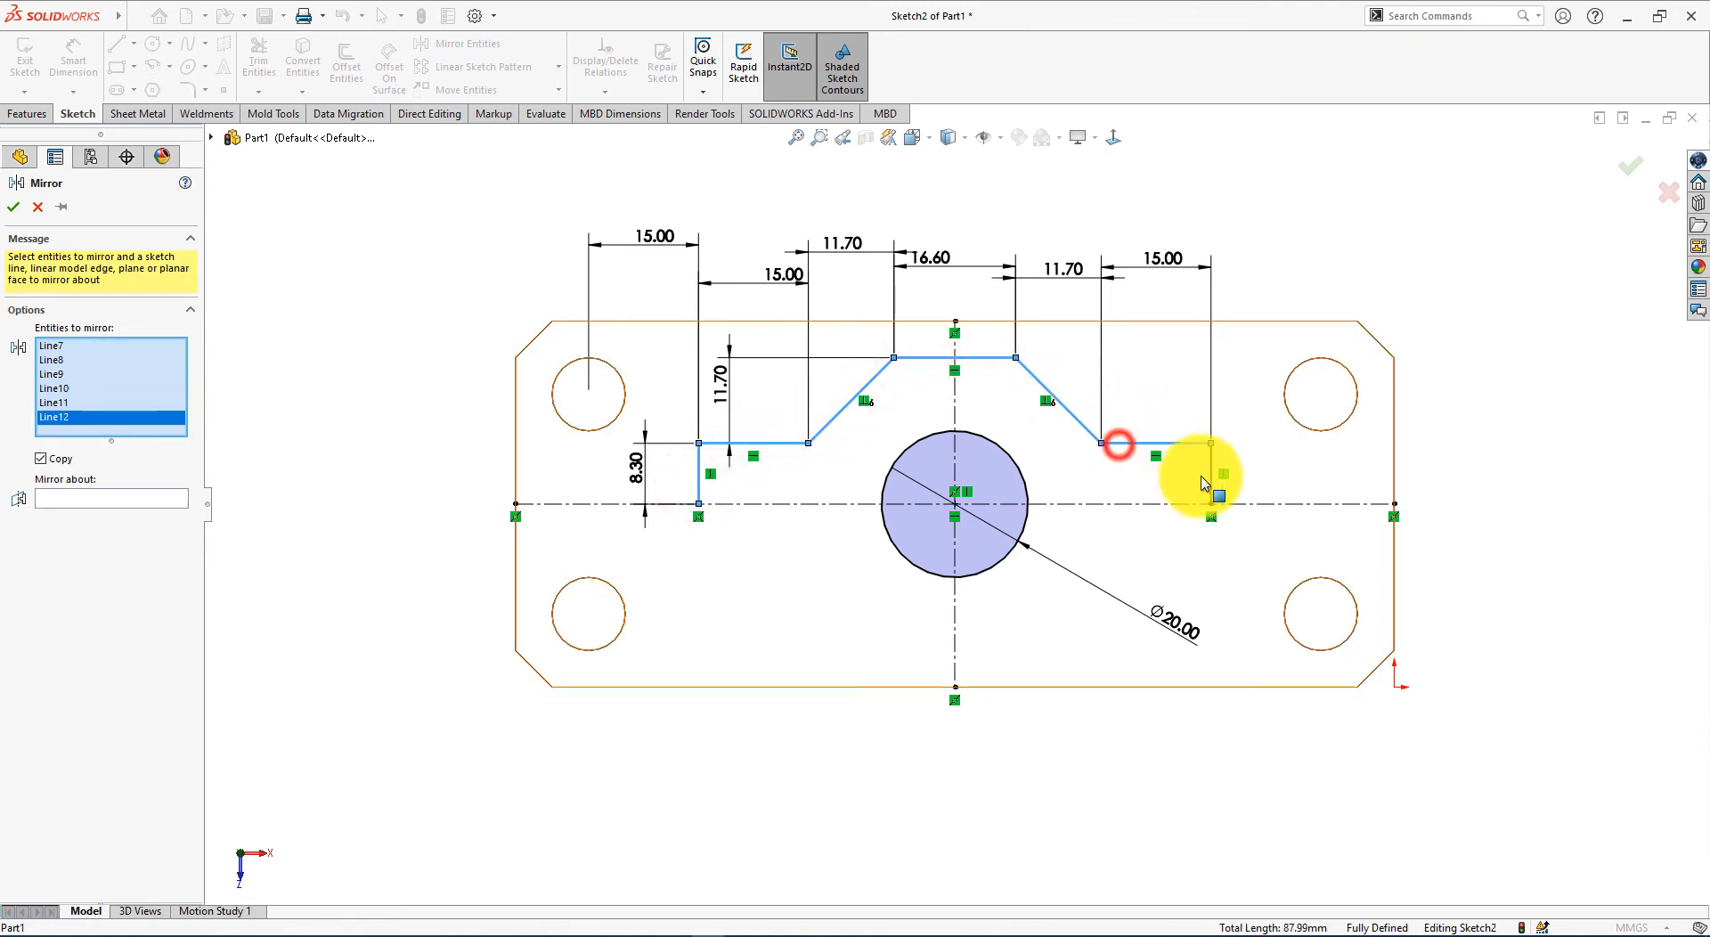
pyautogui.click(1211, 489)
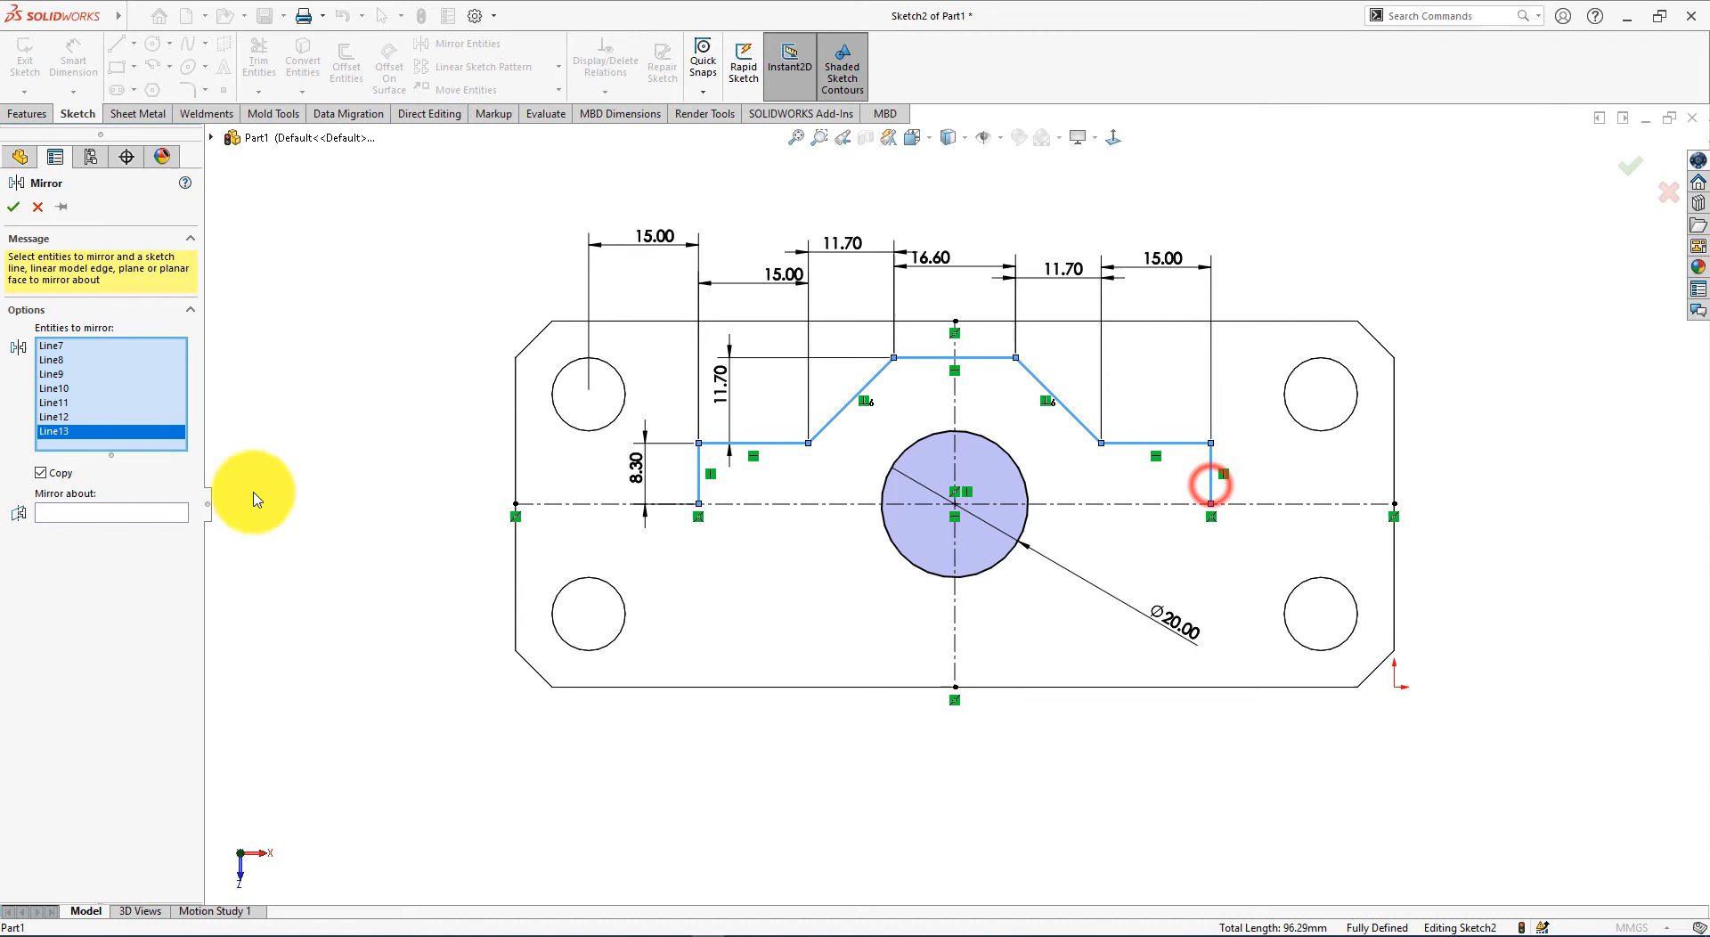
pyautogui.click(103, 514)
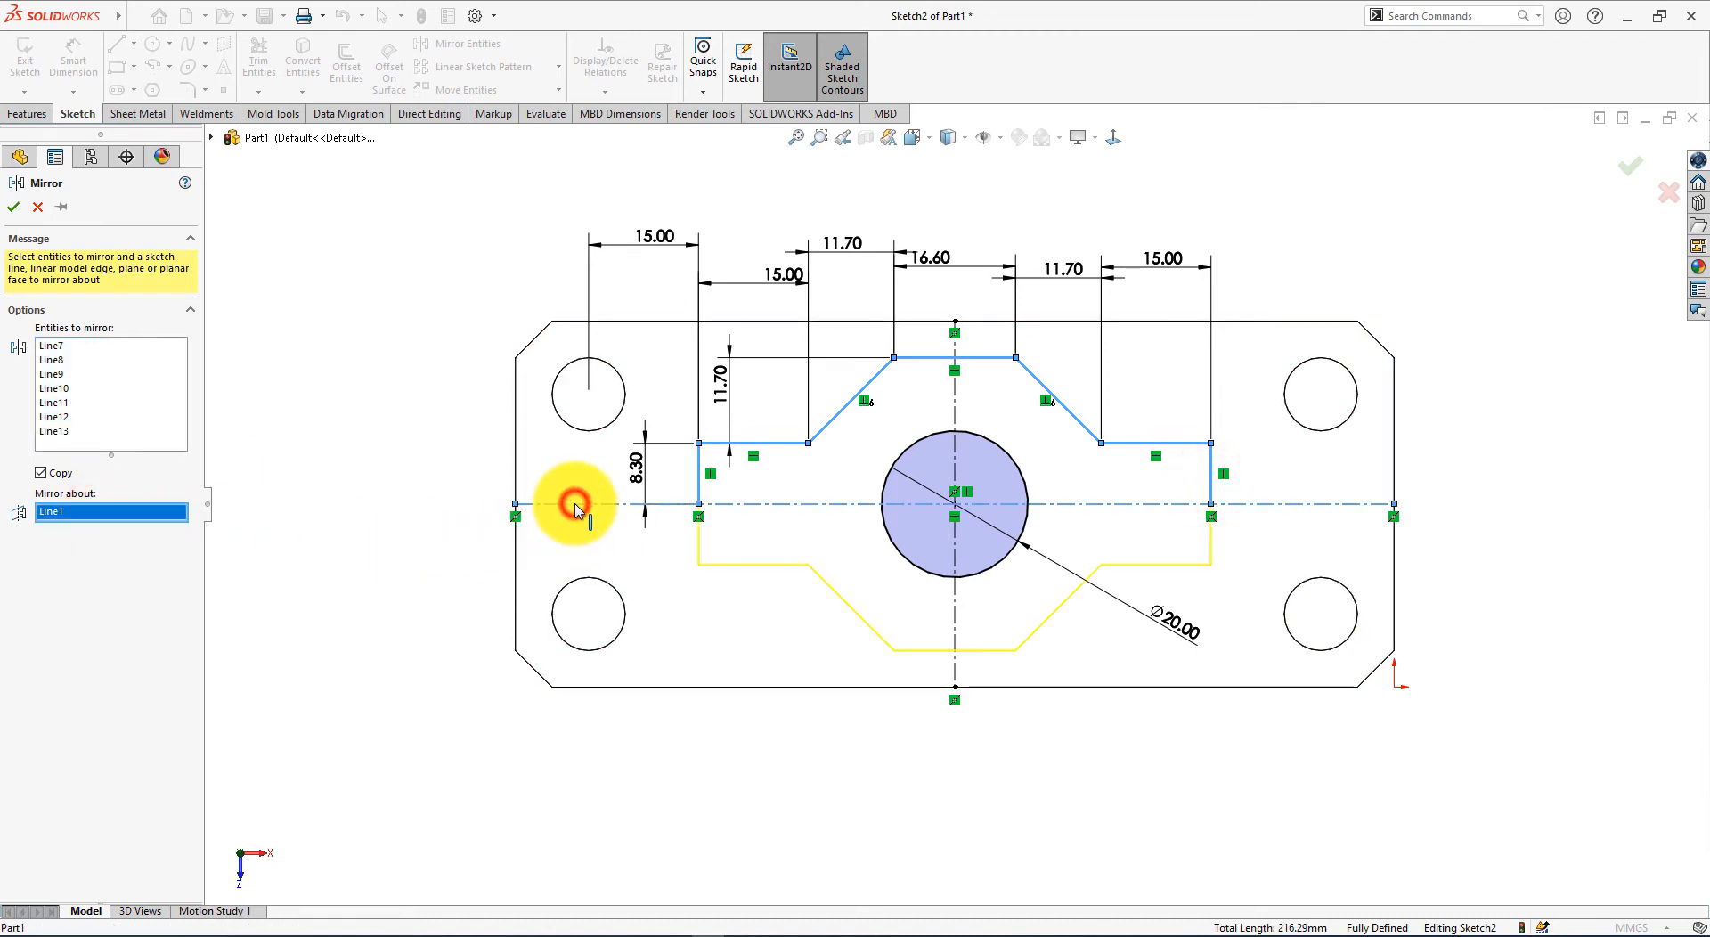
pyautogui.click(13, 210)
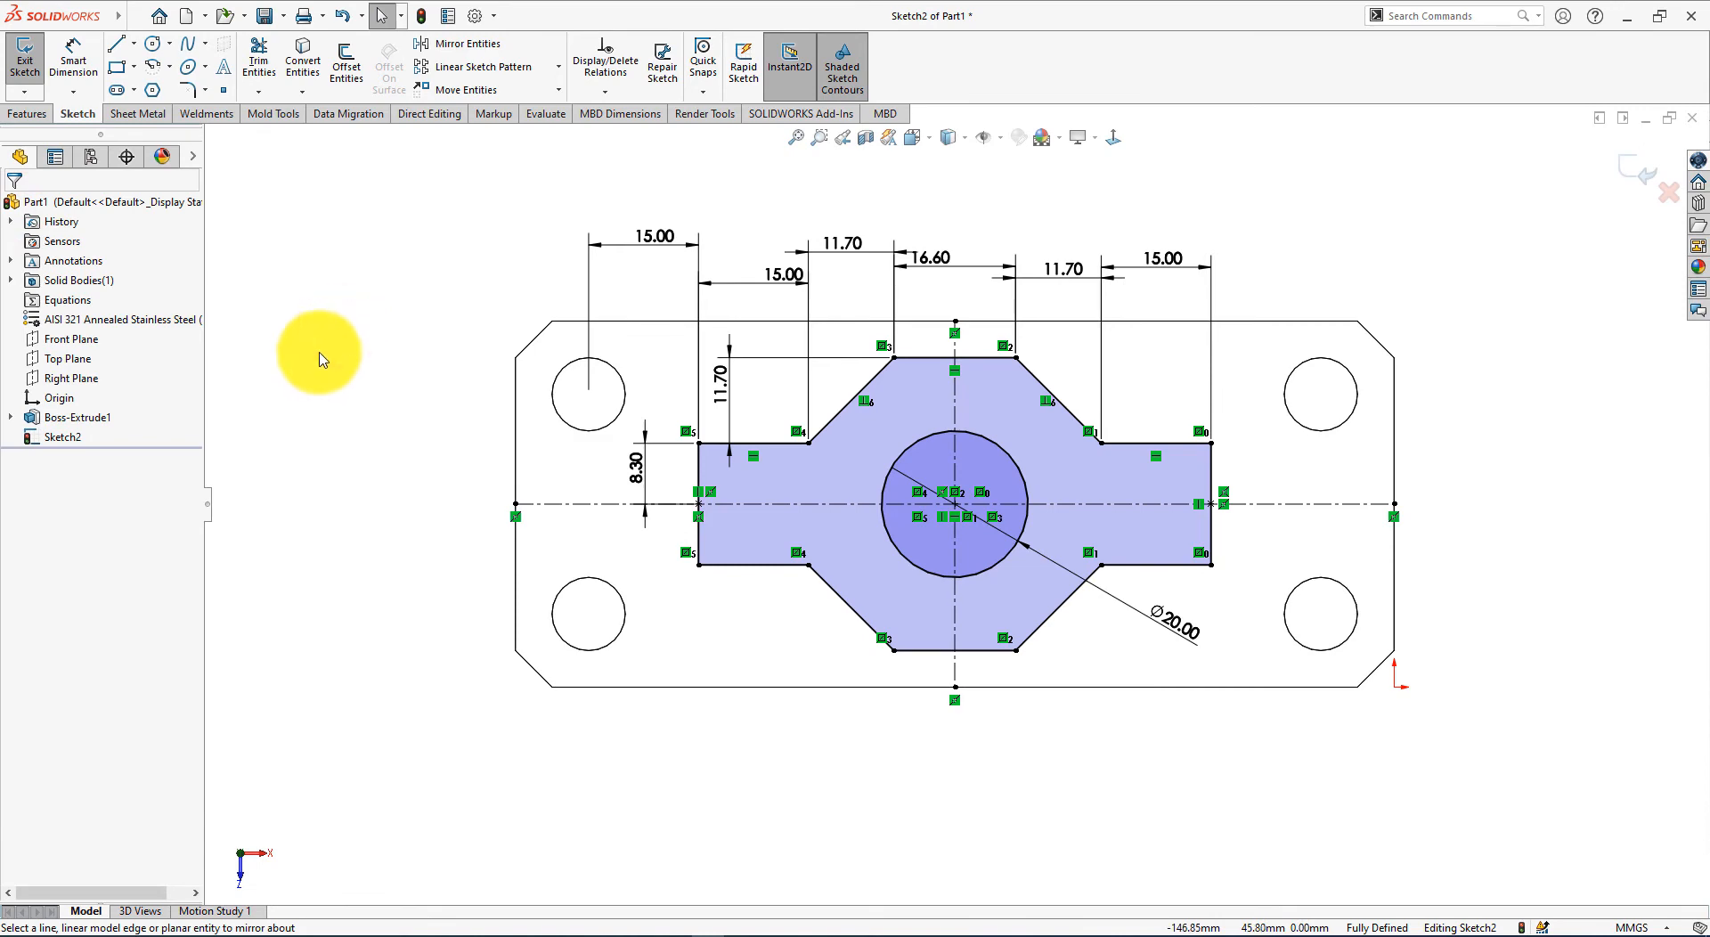
# Step: Extrude the closed boss profile with its centre hole 22 mm upward from the base plate, following the reference drawing
pyautogui.moveTo(322, 359); pyautogui.dragTo(343, 329, button='middle')
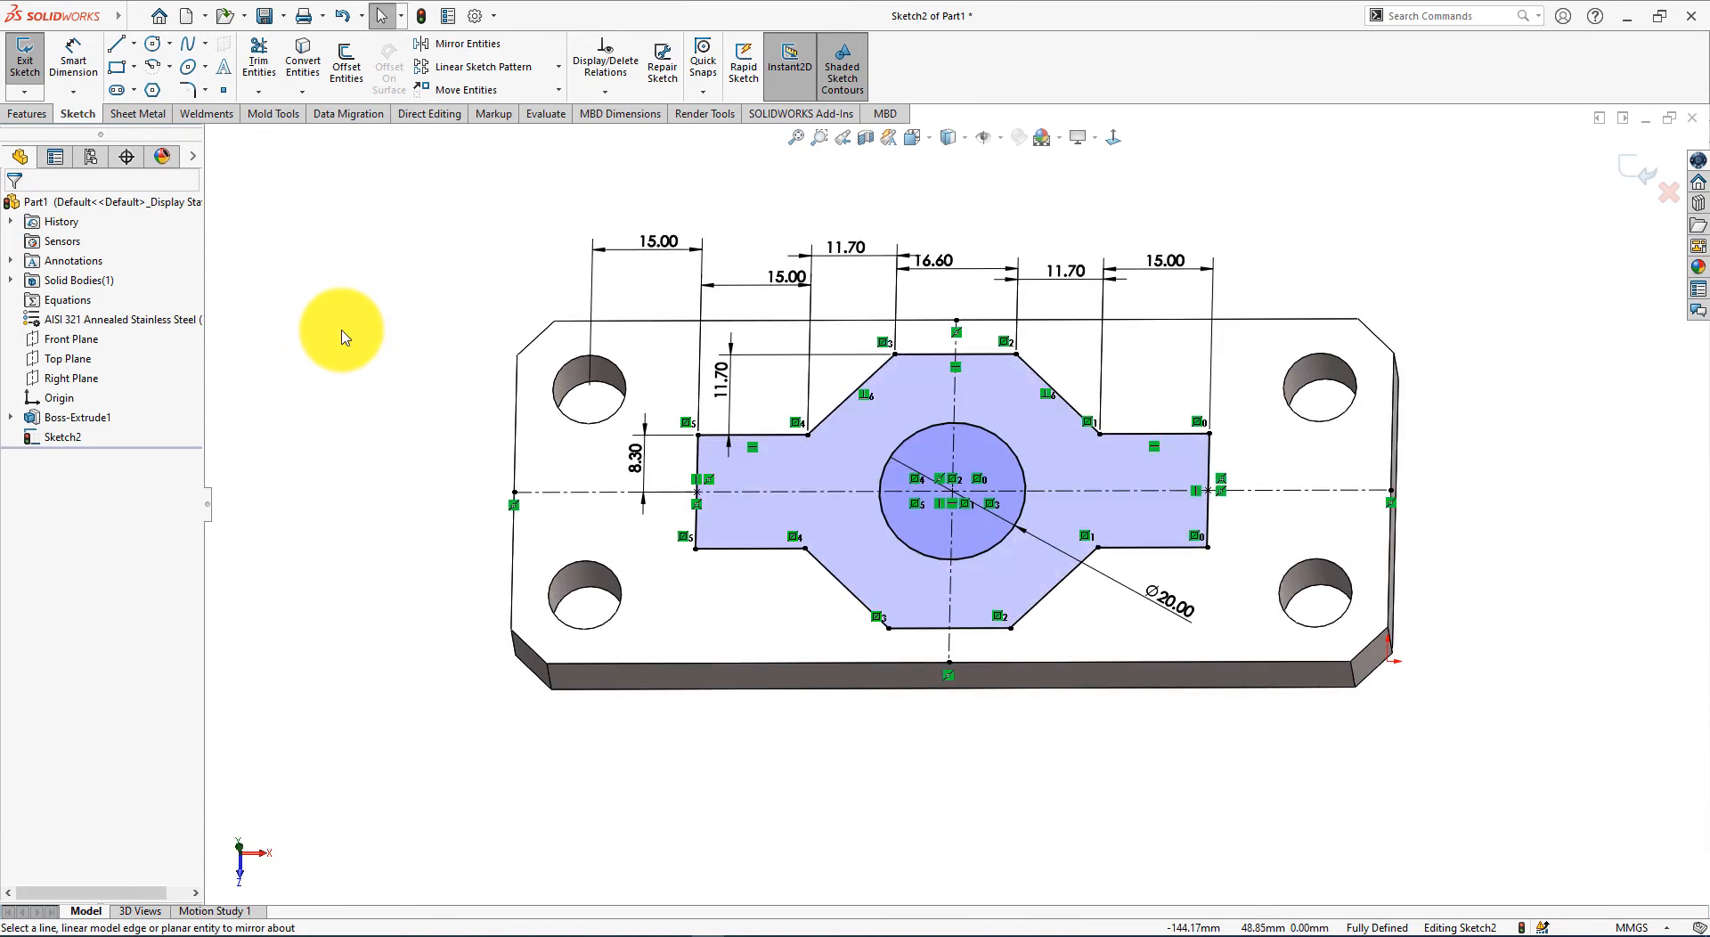
pyautogui.hotkey('alt', 'Tab')
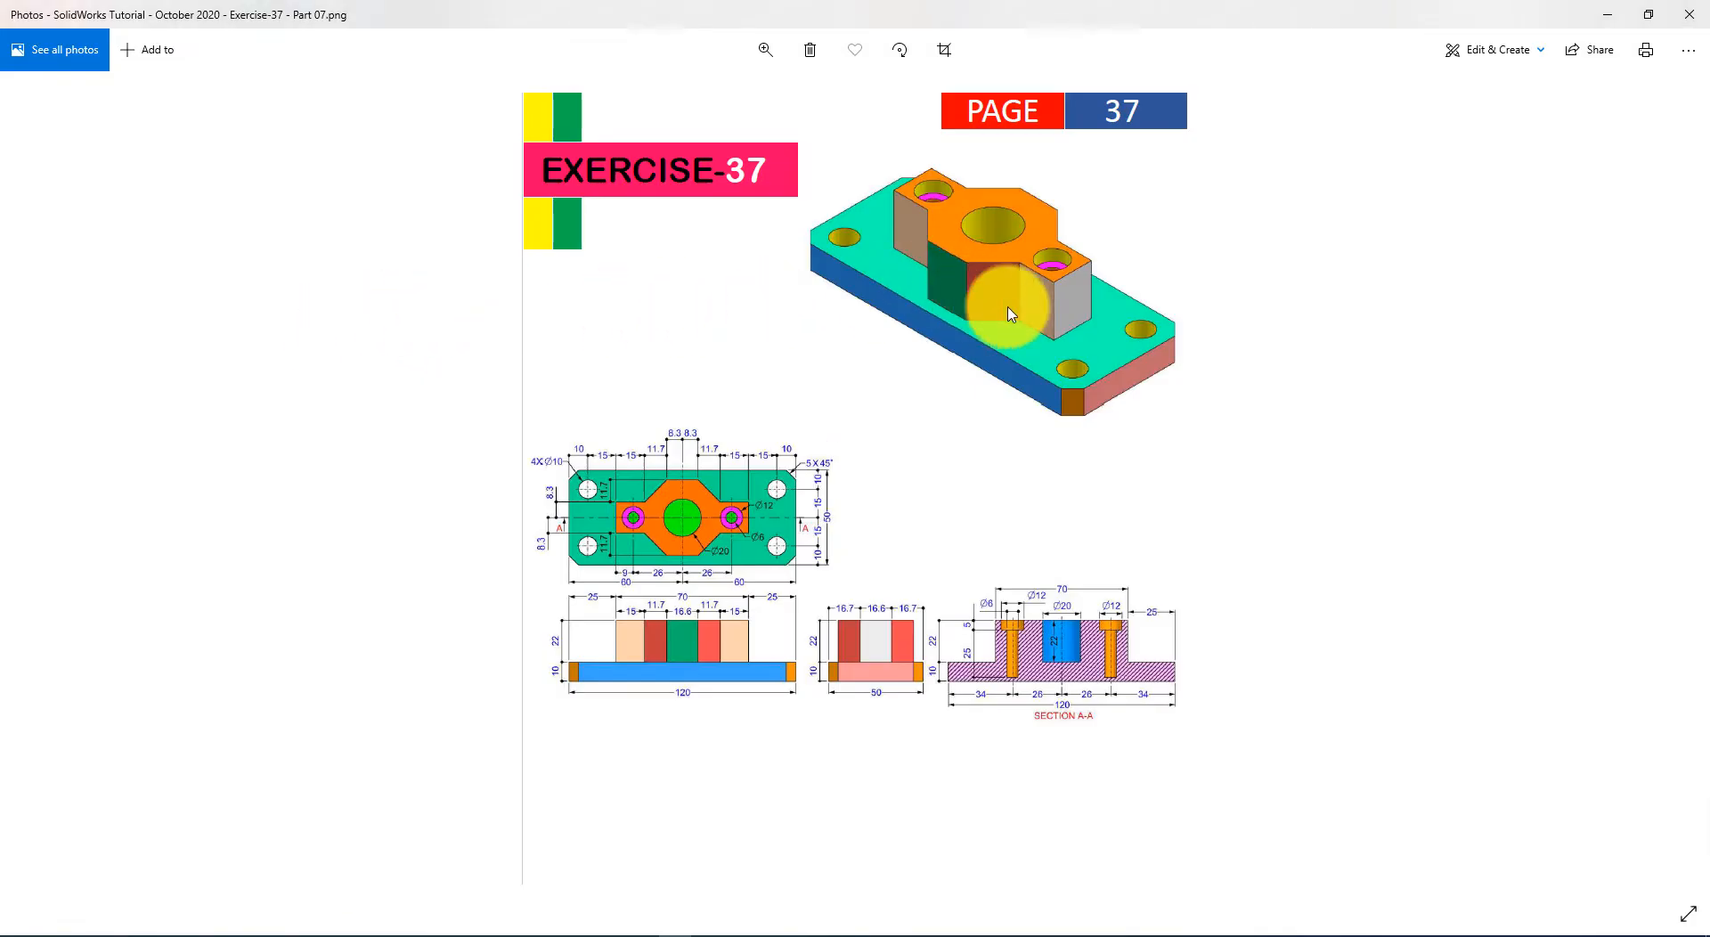
pyautogui.hotkey('alt', 'Tab')
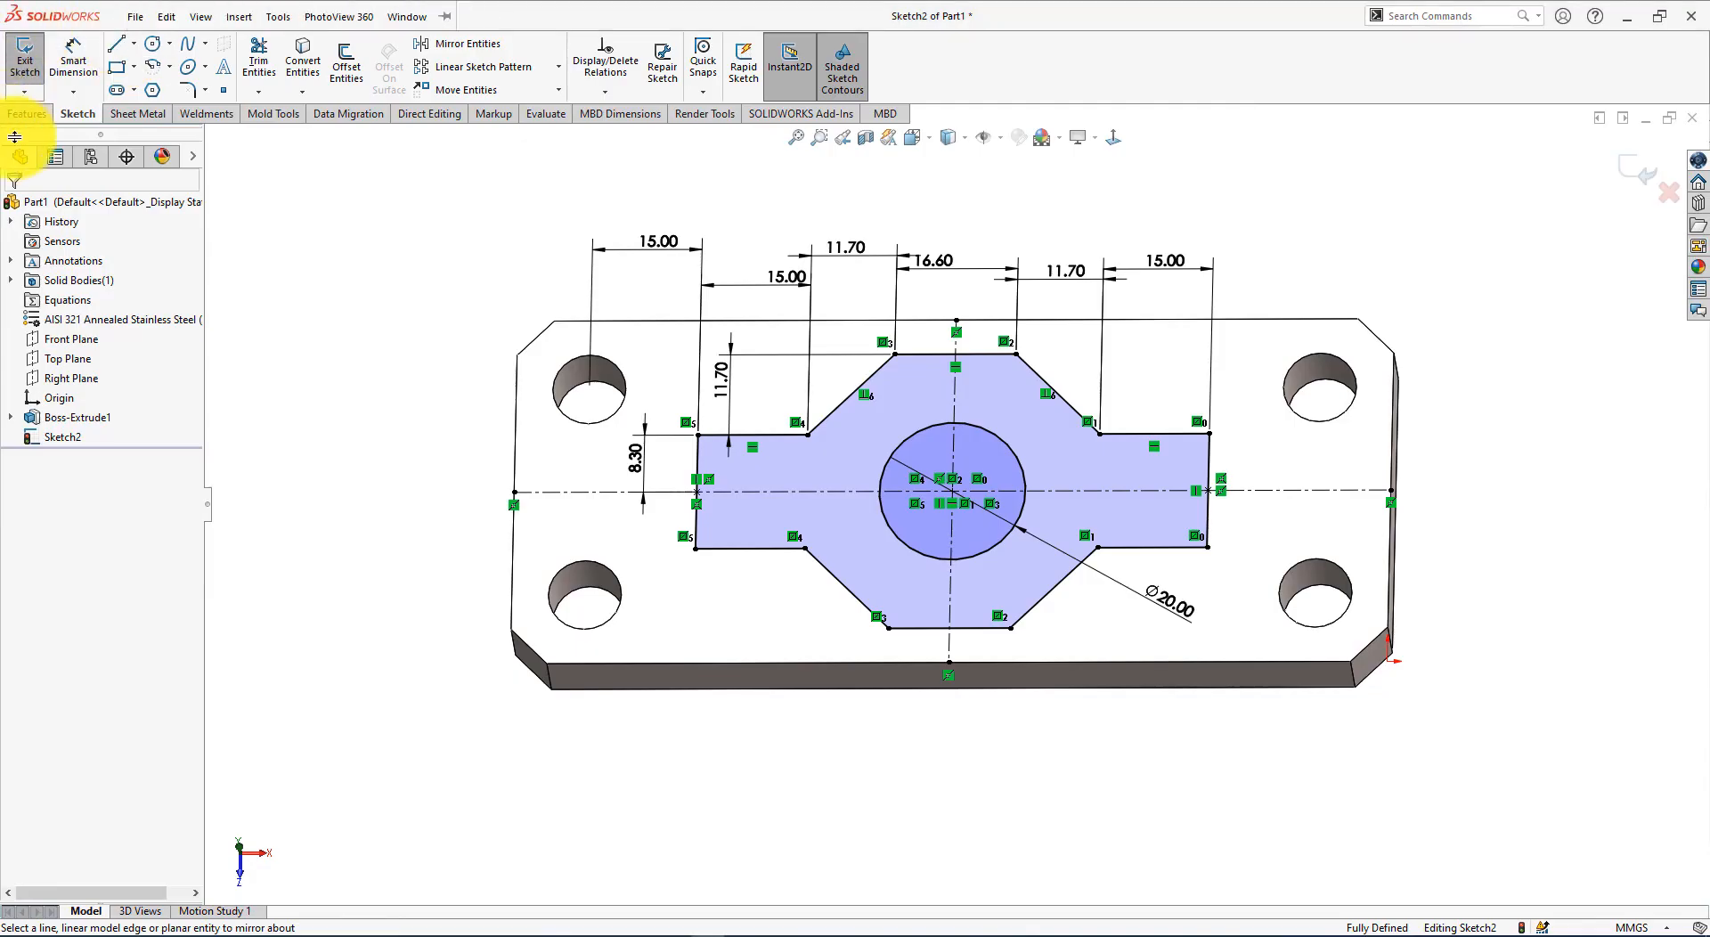
pyautogui.click(17, 114)
pyautogui.click(32, 67)
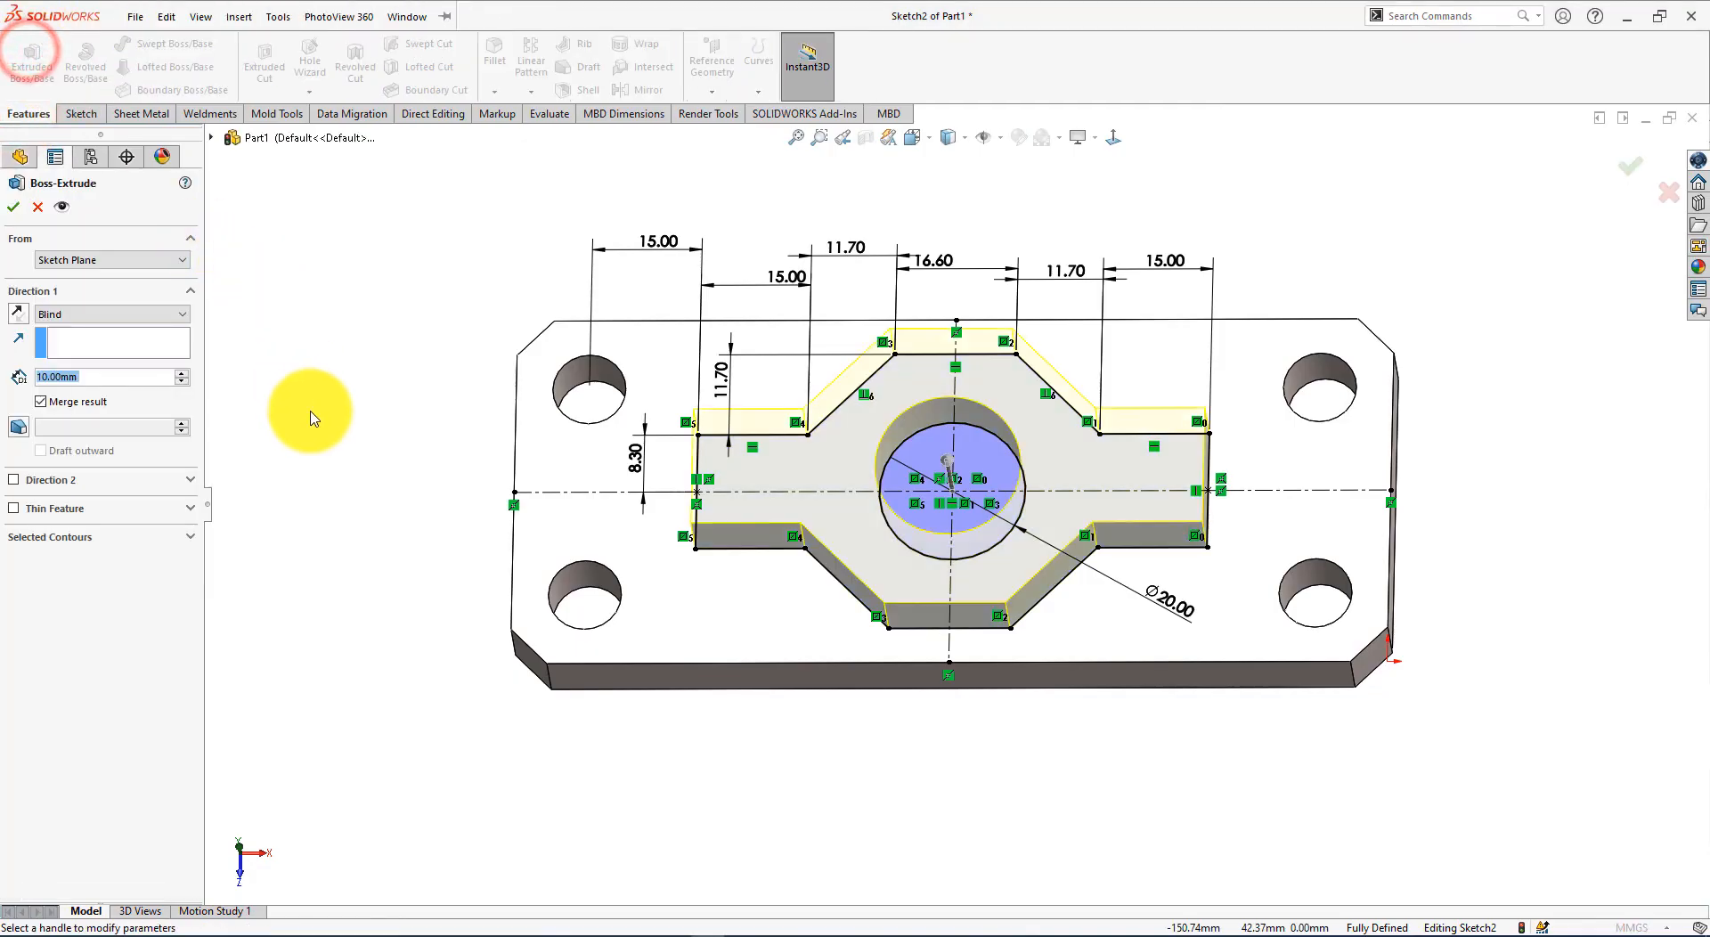
pyautogui.hotkey('alt', 'Tab')
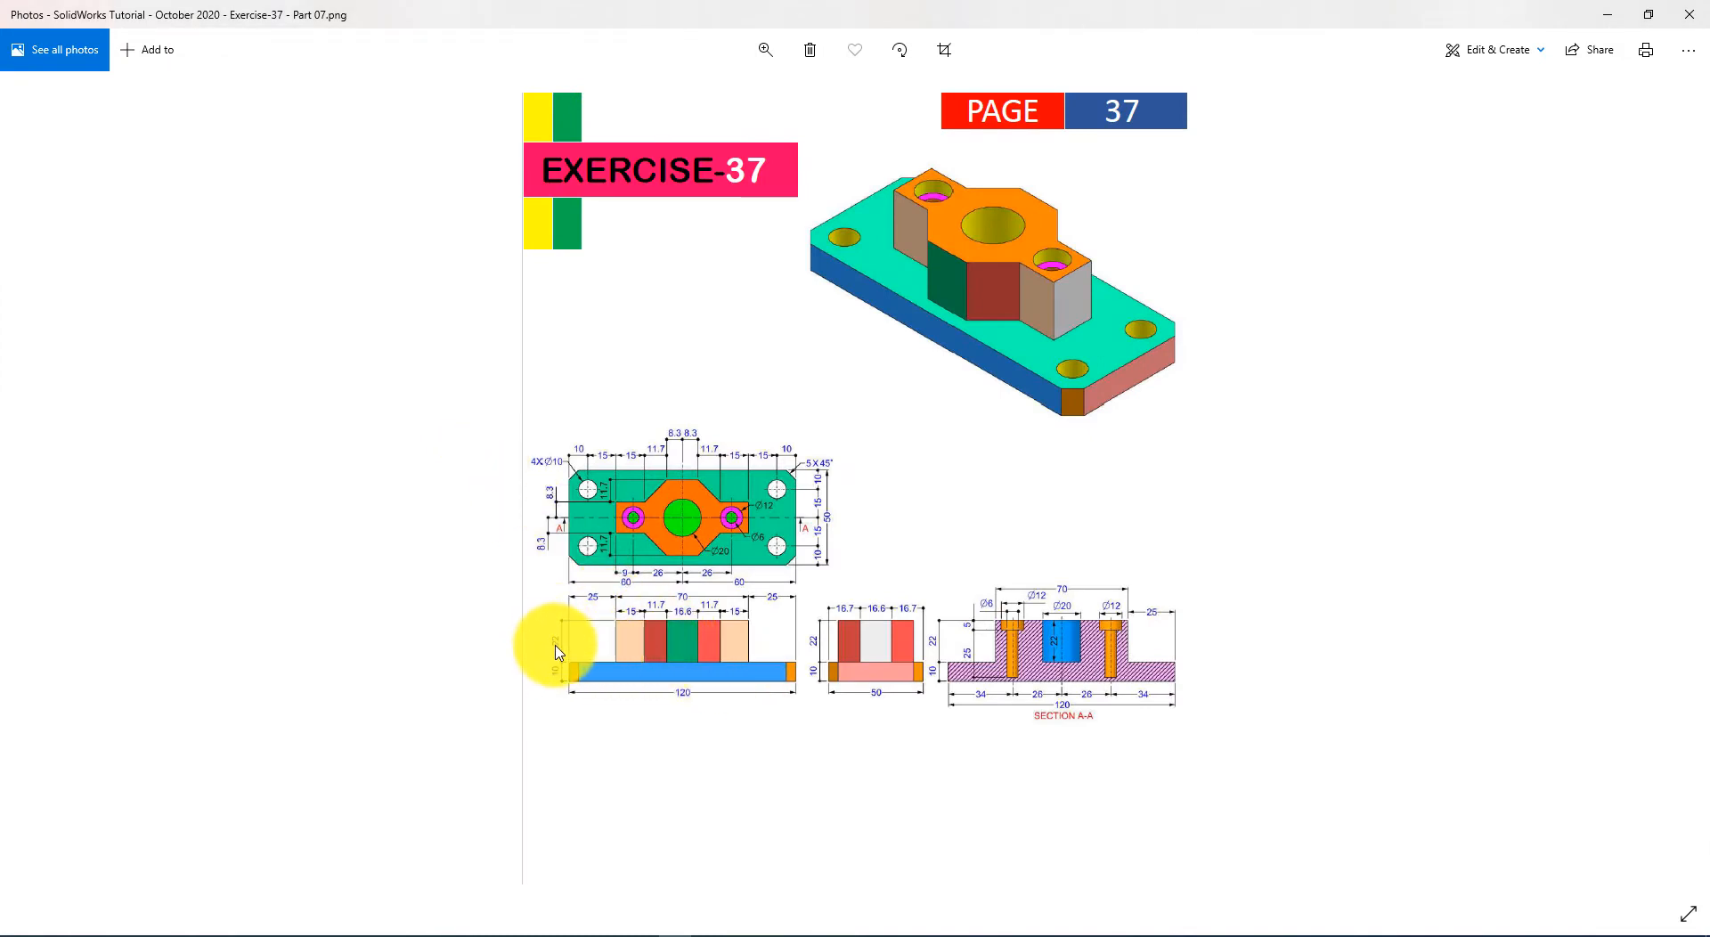
pyautogui.hotkey('alt', 'Tab')
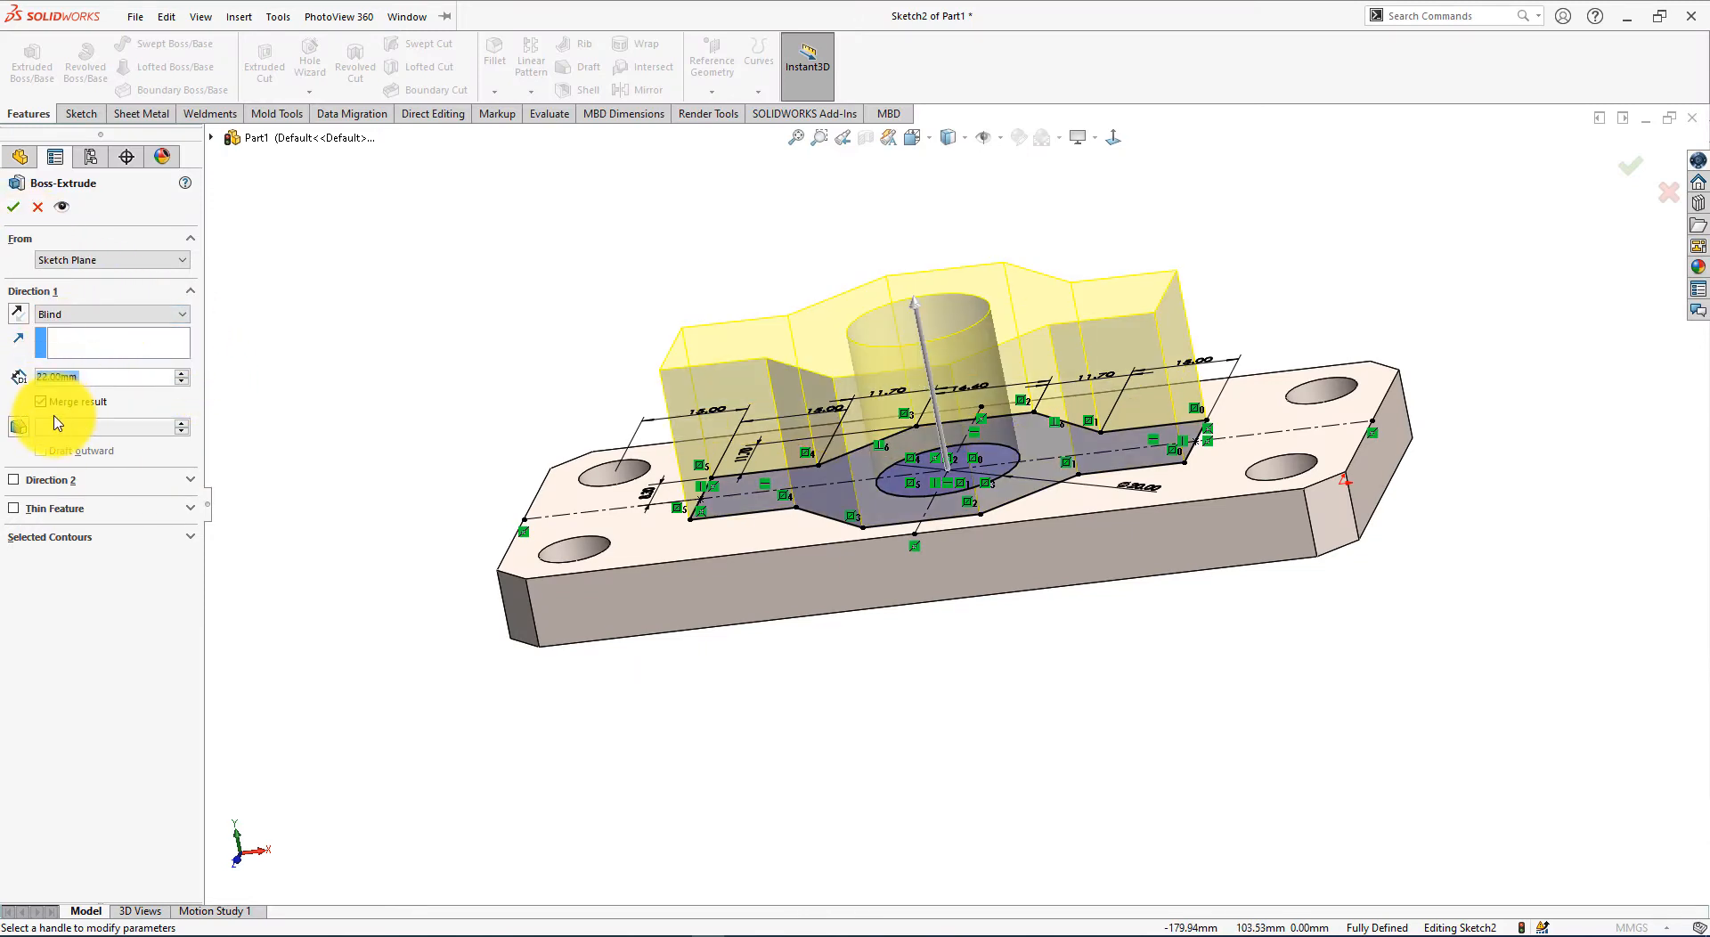
pyautogui.click(16, 210)
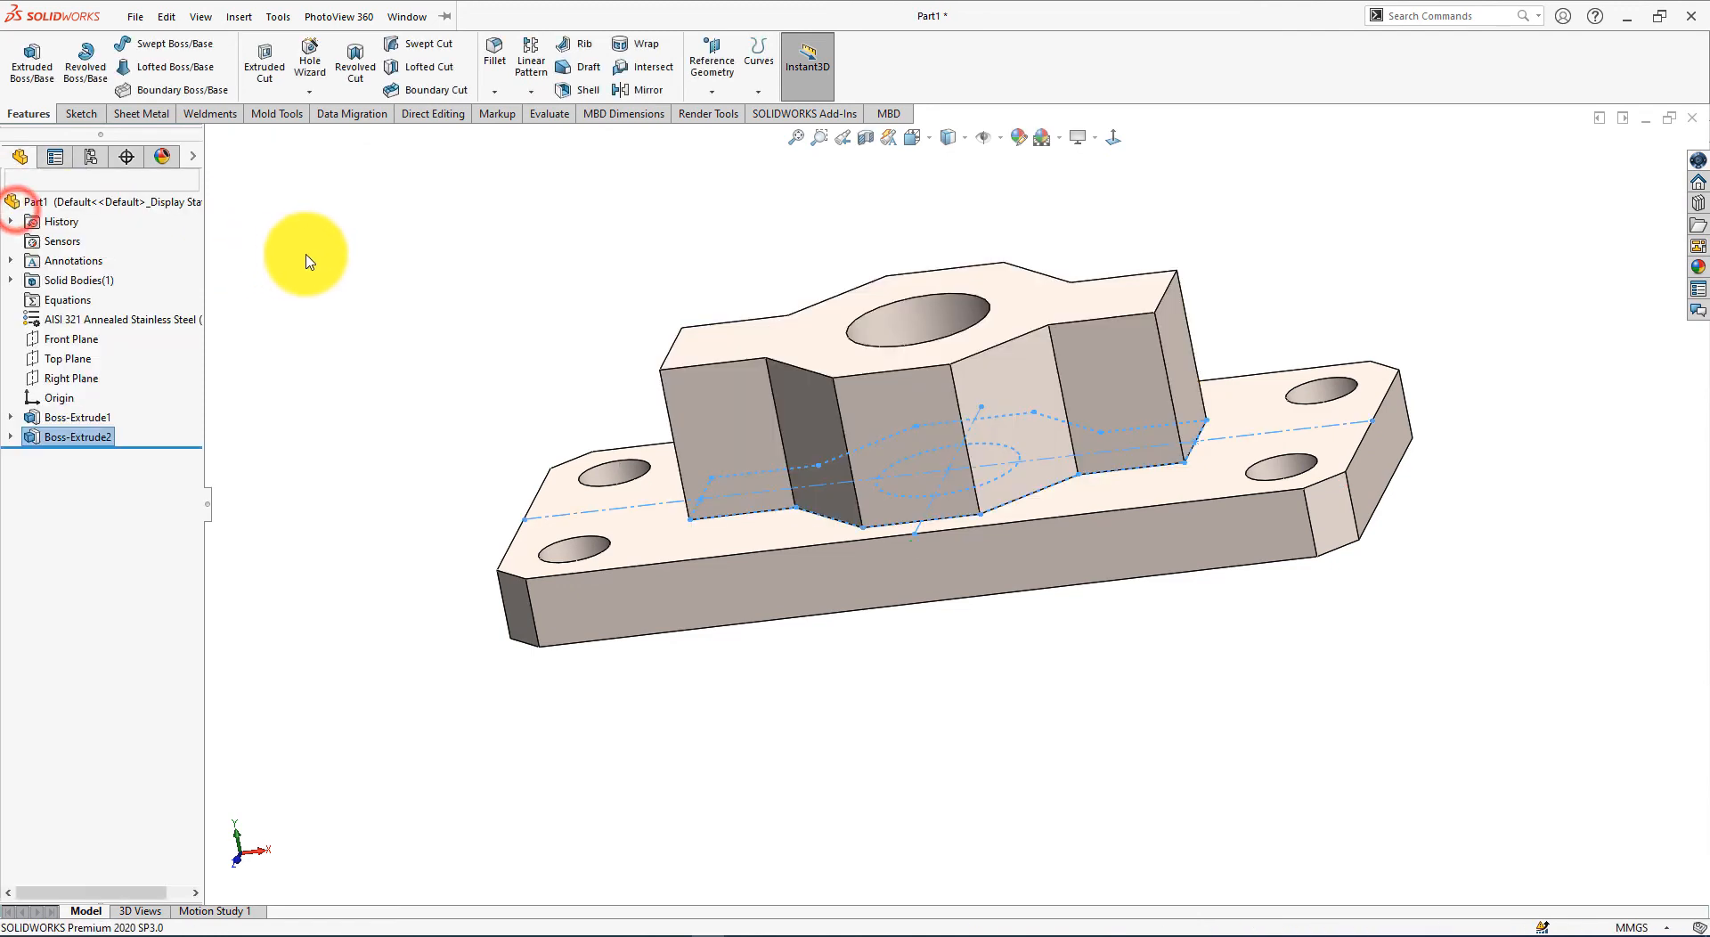
# Step: Start a new sketch on the upper face of the central boss and view it face-on
pyautogui.moveTo(309, 258); pyautogui.dragTo(515, 382, button='middle')
pyautogui.click(1023, 382)
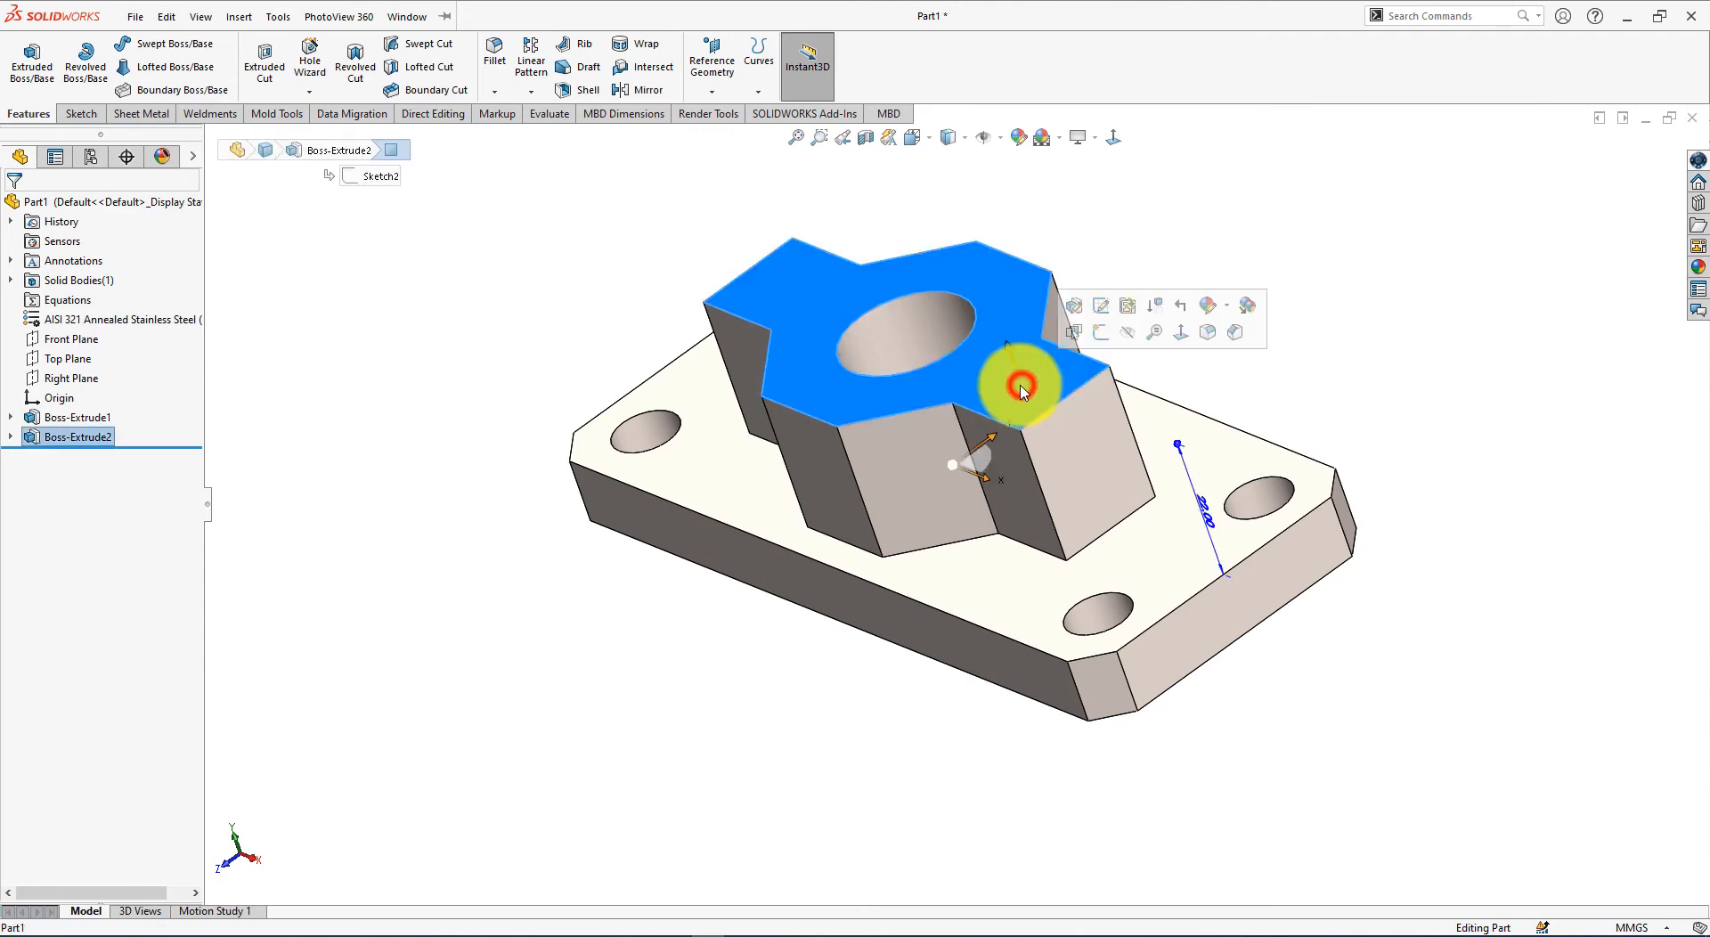
pyautogui.click(1093, 333)
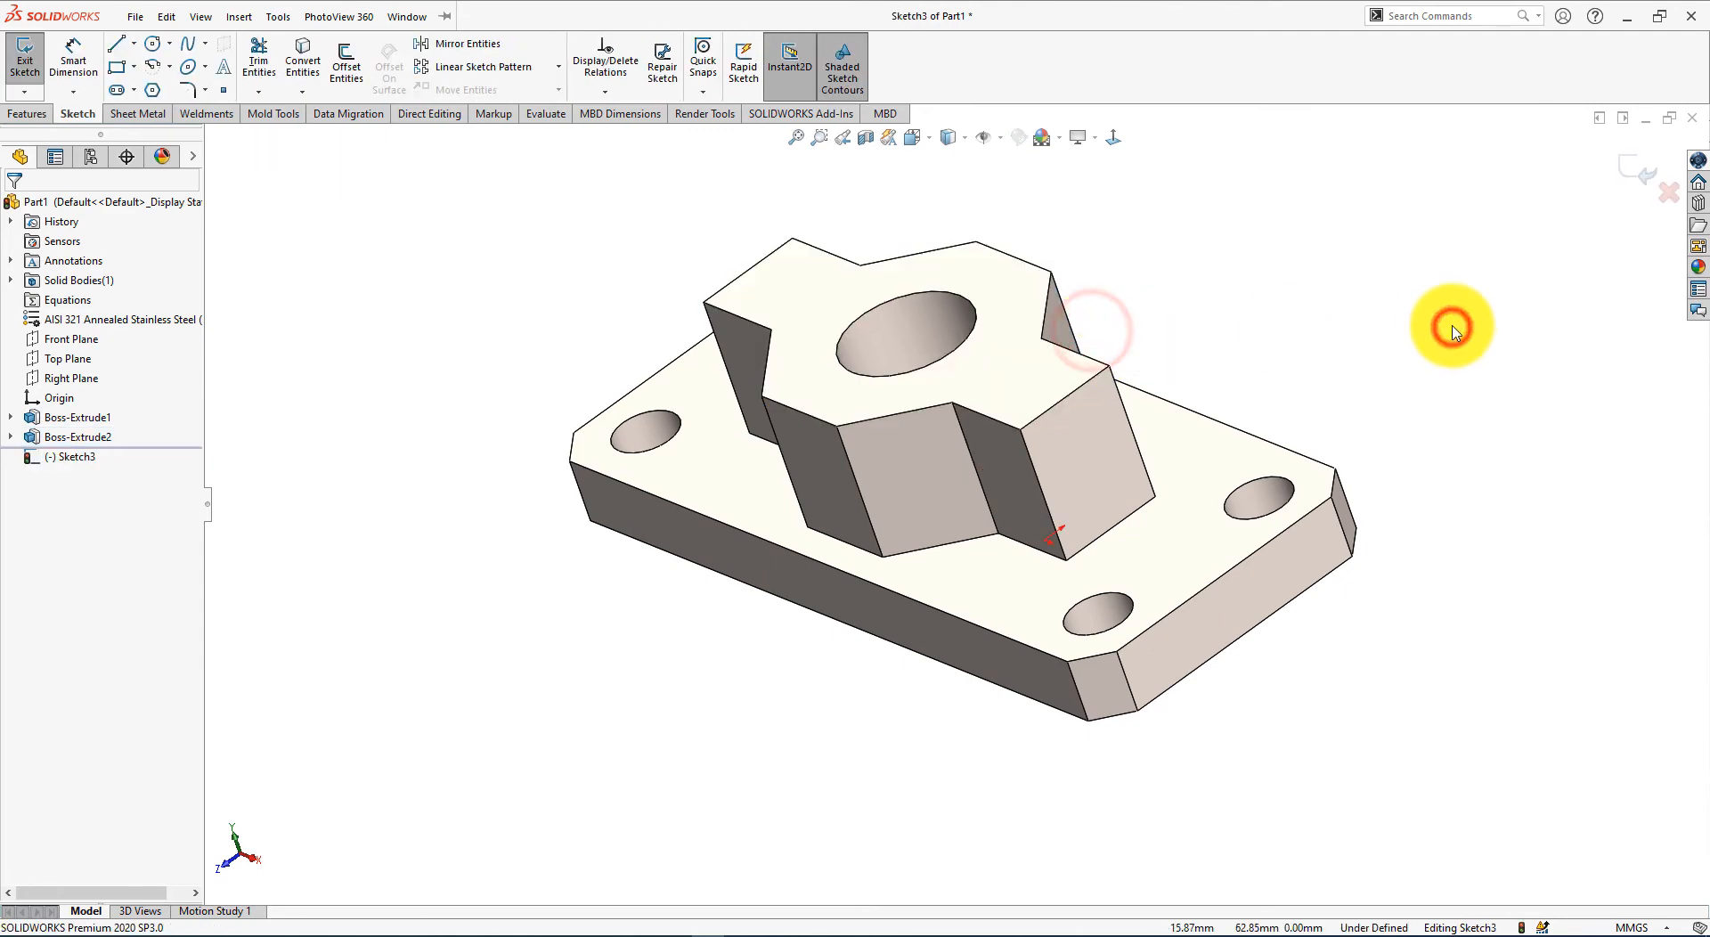
pyautogui.hotkey('ctrl', '8')
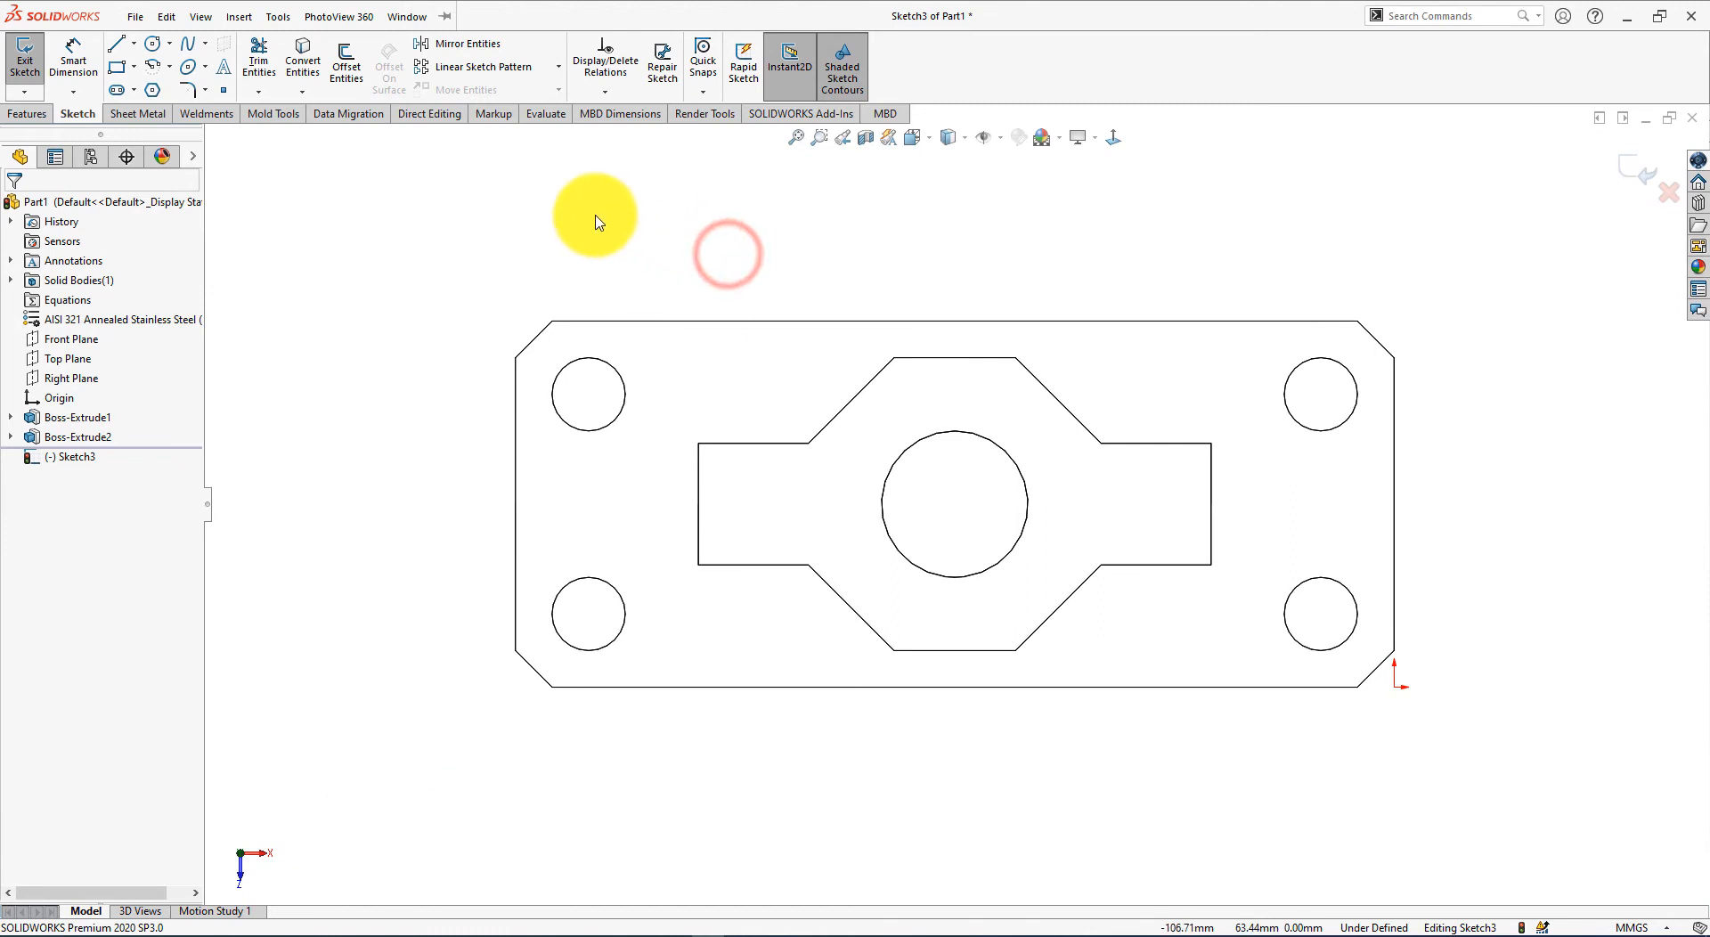
# Step: Draw a horizontal centerline across the boss face between the midpoints of its left and right end edges
pyautogui.click(134, 45)
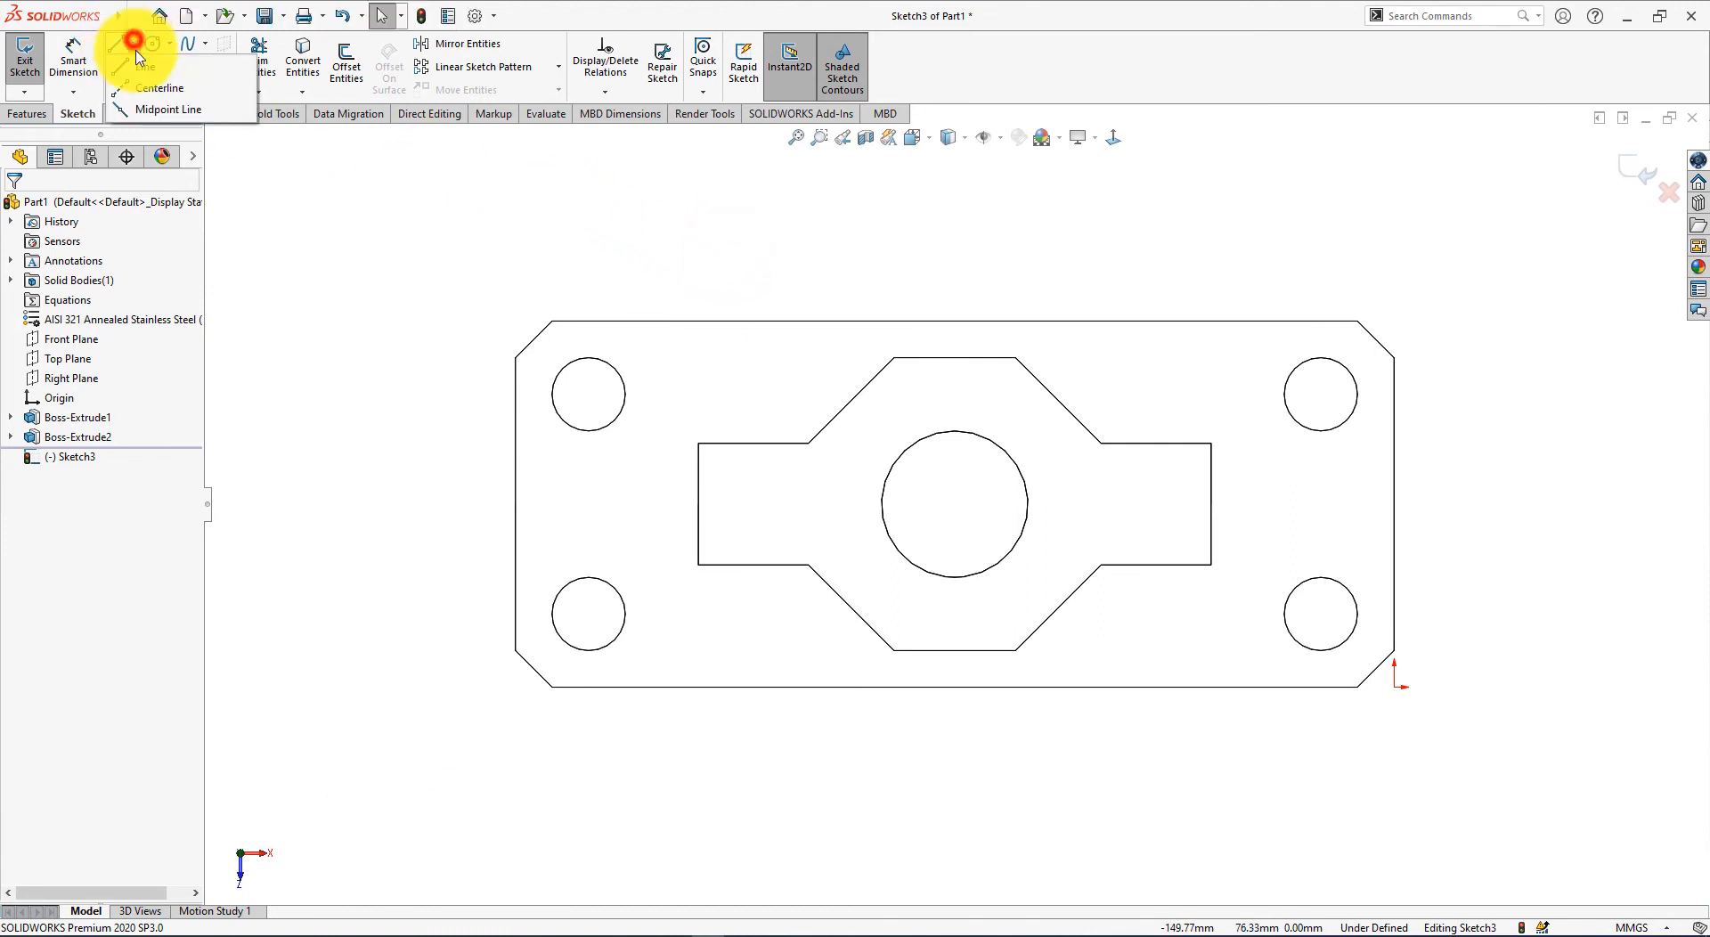
pyautogui.click(141, 83)
pyautogui.click(699, 504)
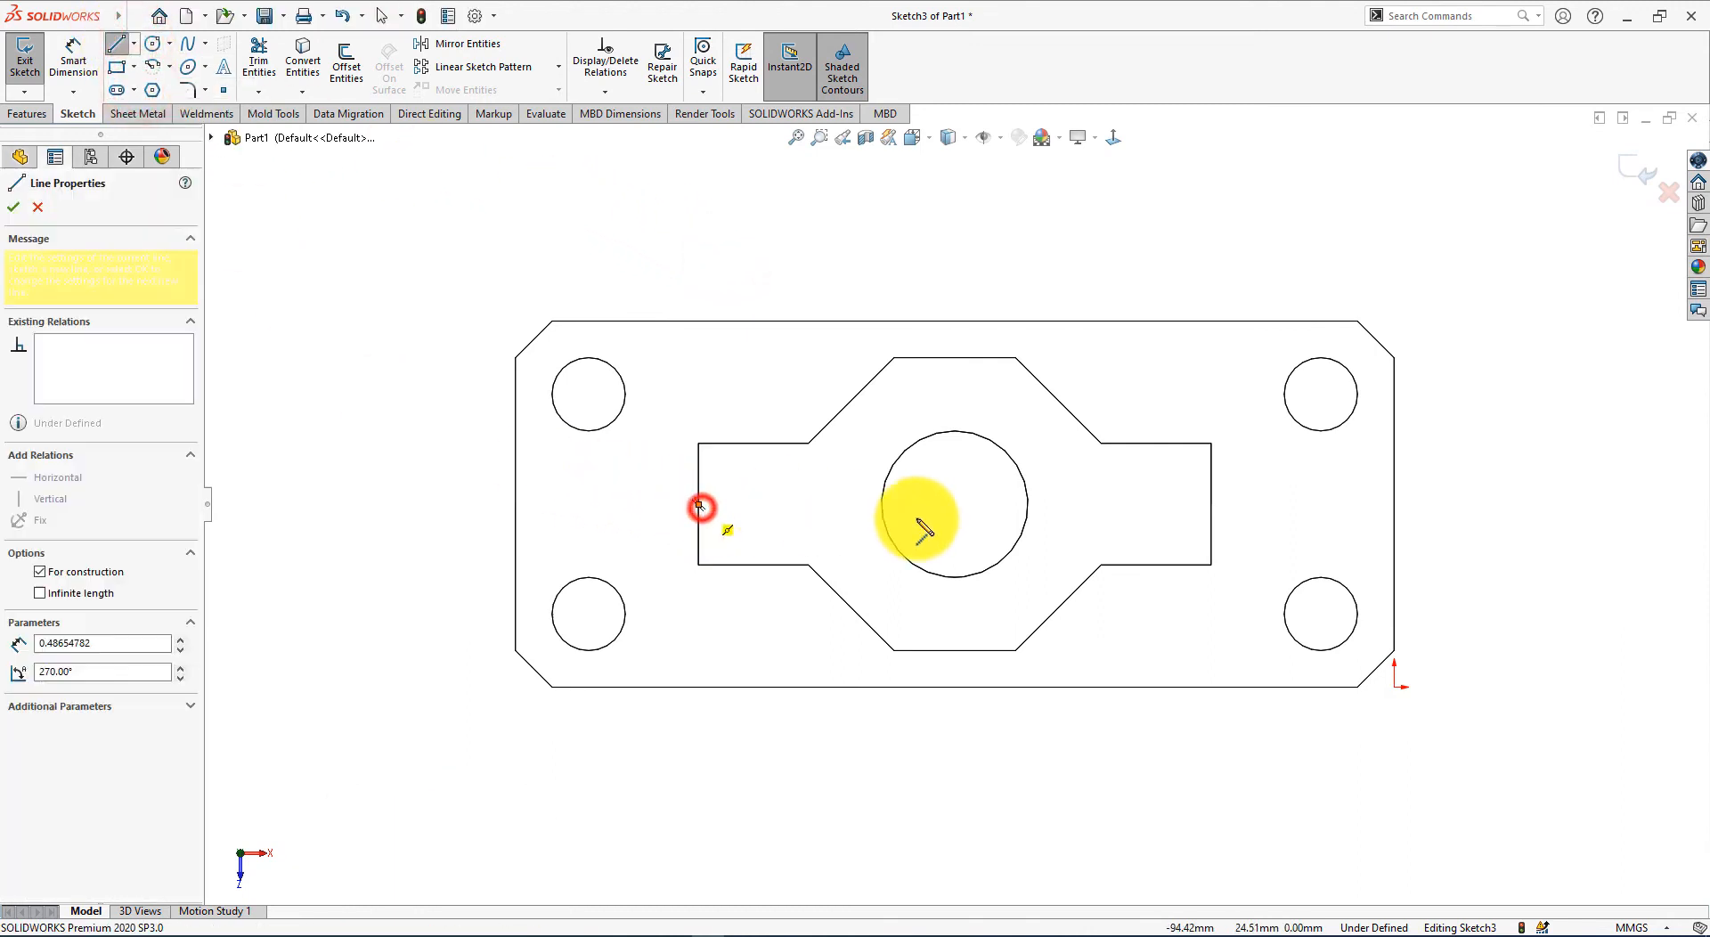
pyautogui.click(1211, 504)
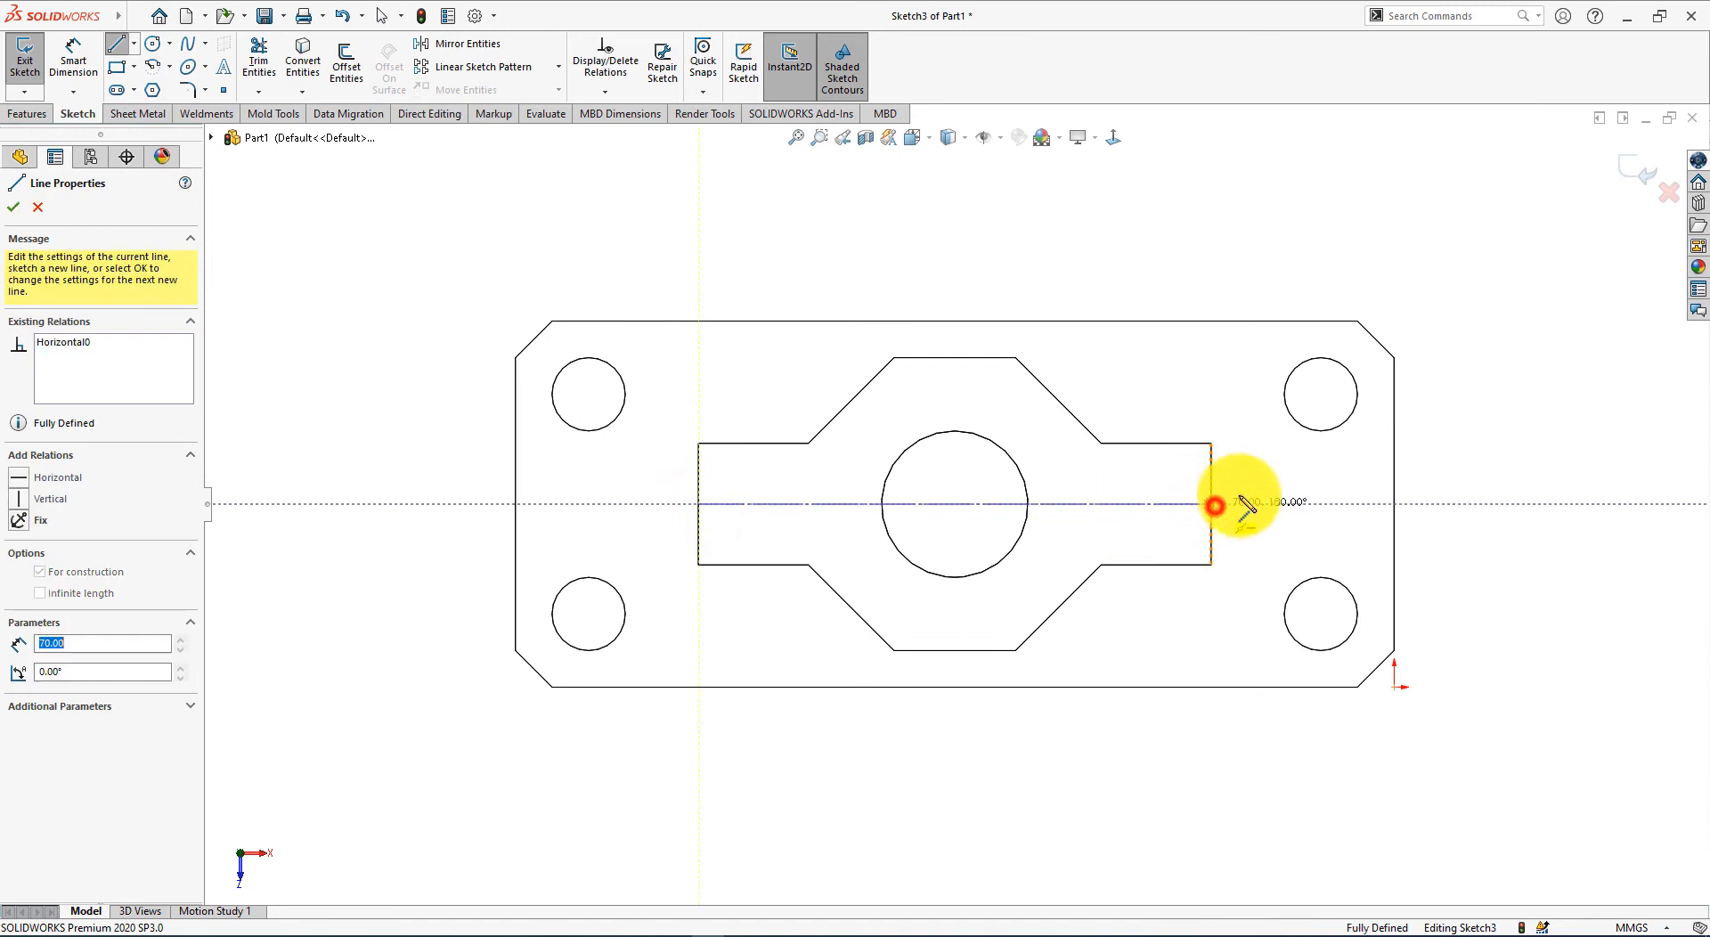
pyautogui.rightClick(1478, 399)
pyautogui.click(1519, 409)
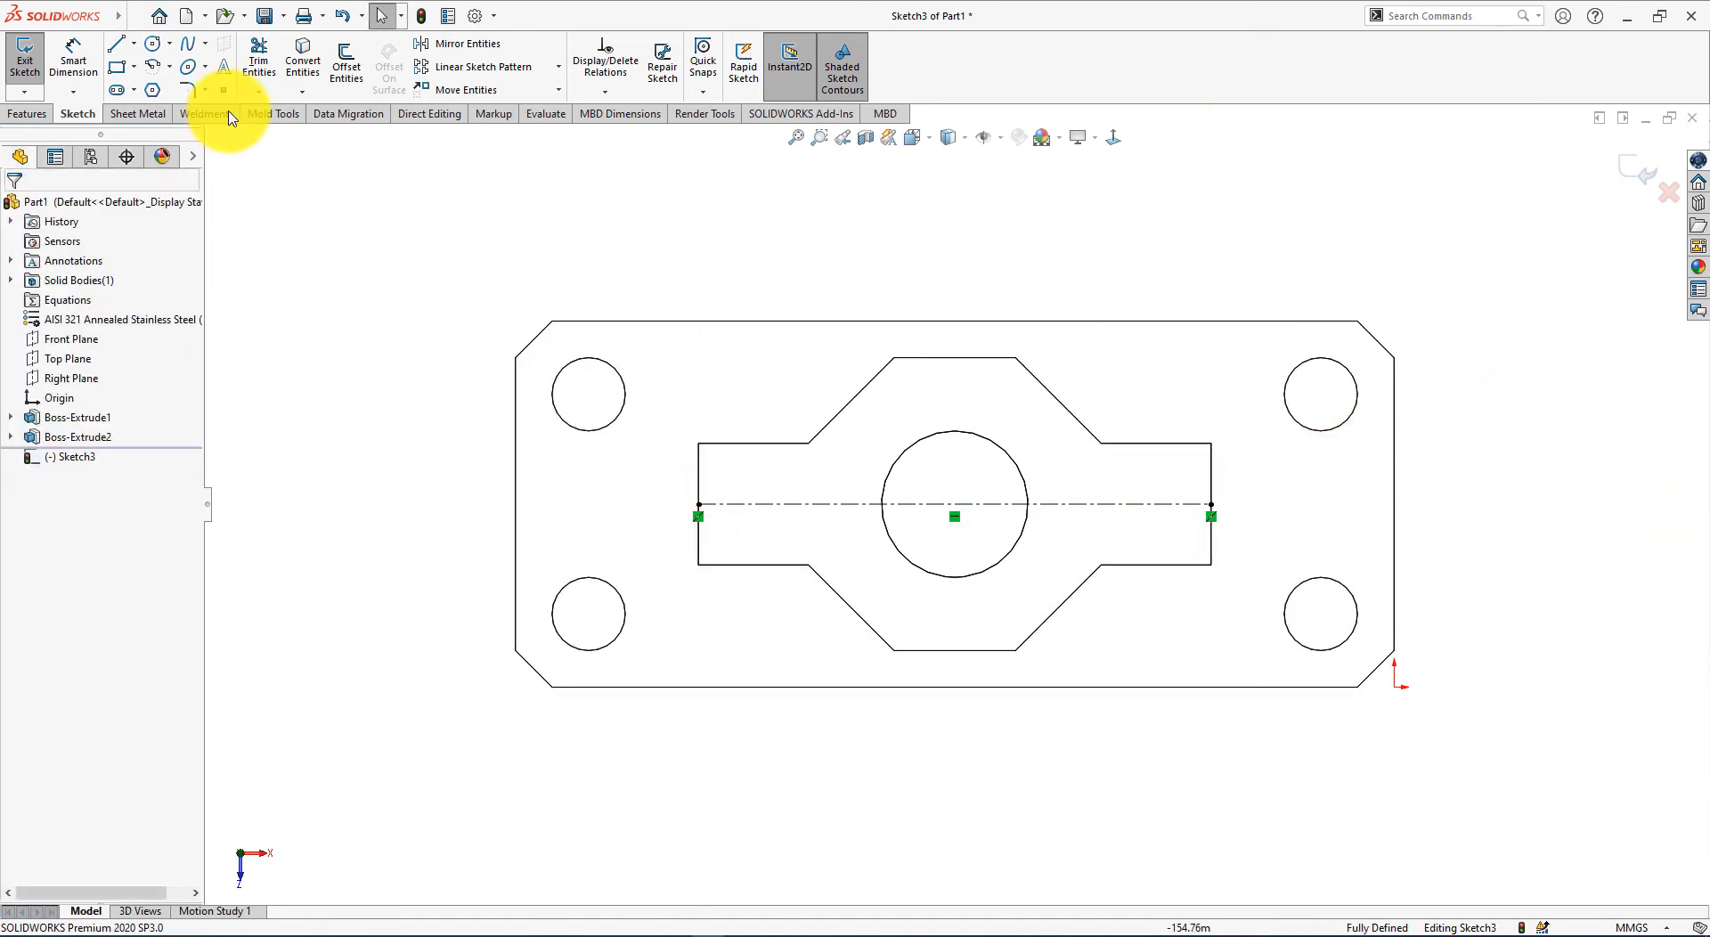
# Step: Sketch two circles about 6 mm in diameter on the centerline, one on each side arm of the boss
pyautogui.click(153, 44)
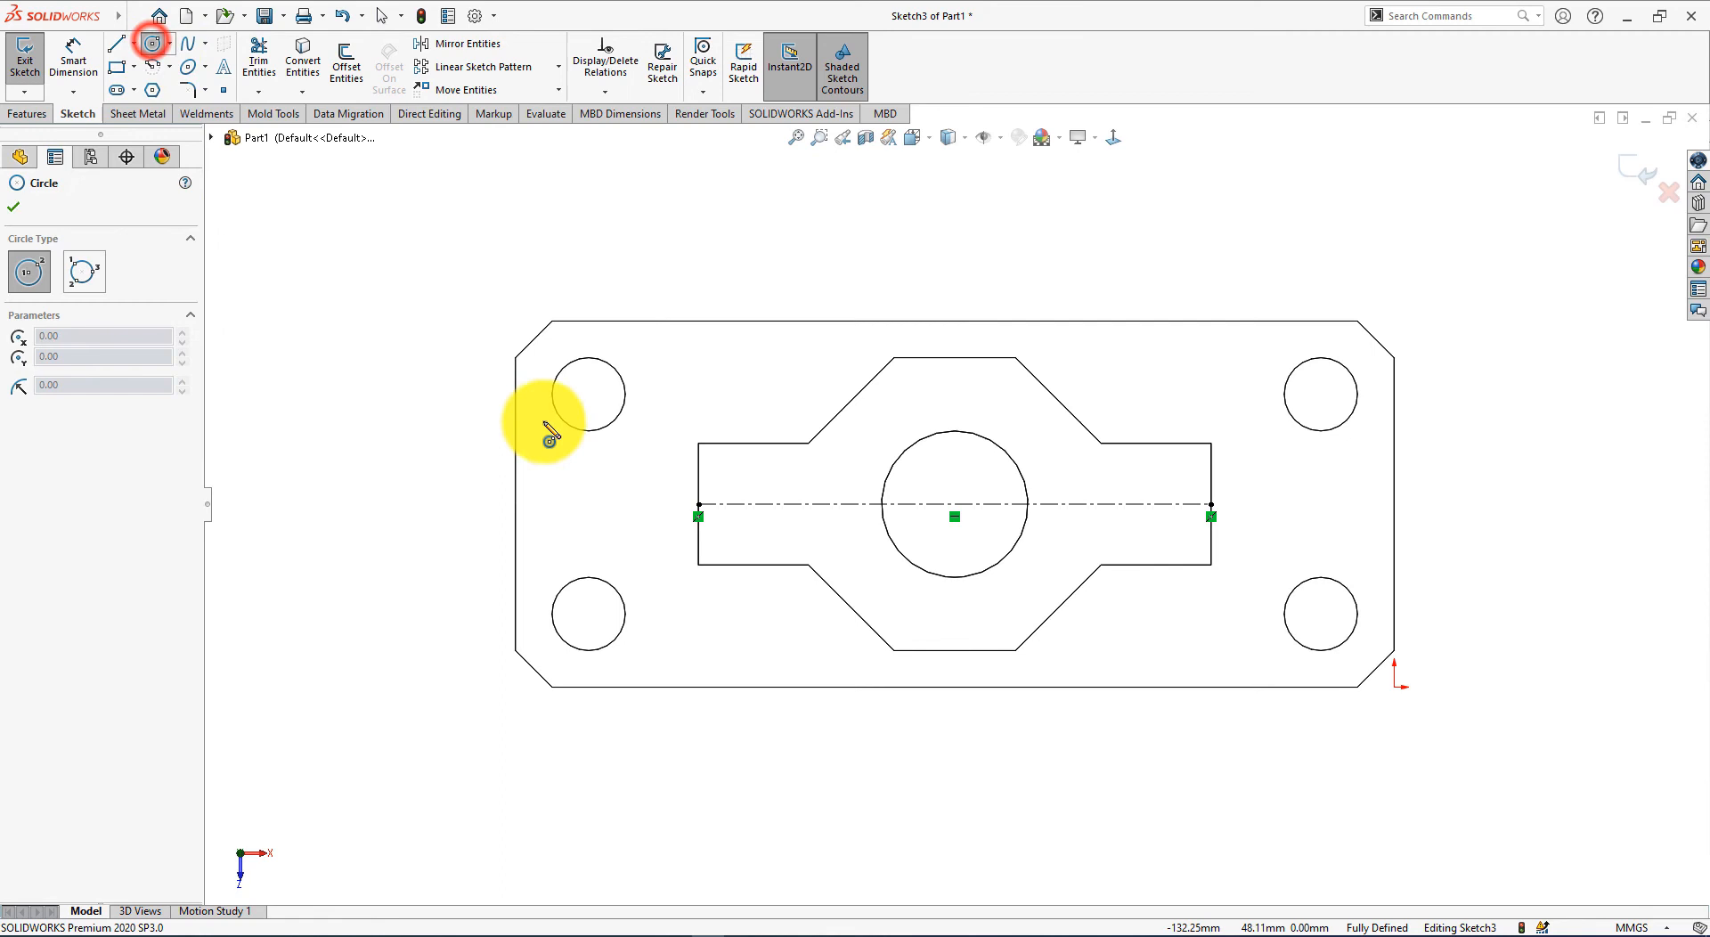
pyautogui.click(760, 504)
pyautogui.click(785, 516)
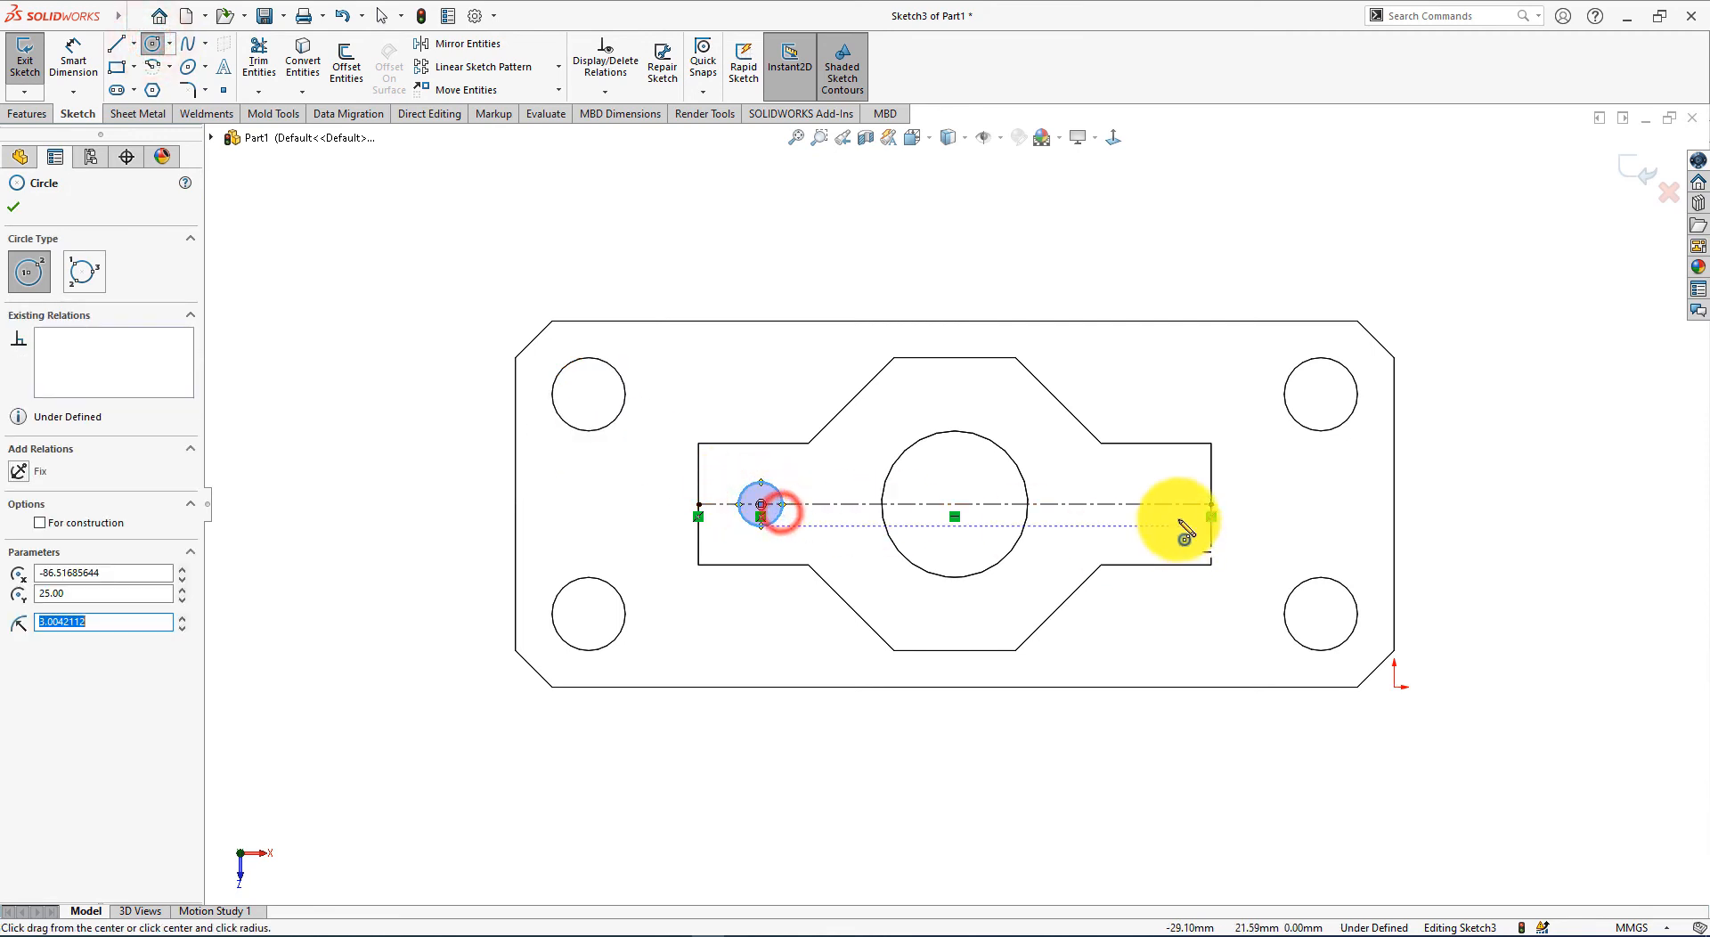
pyautogui.click(1126, 503)
pyautogui.click(1117, 525)
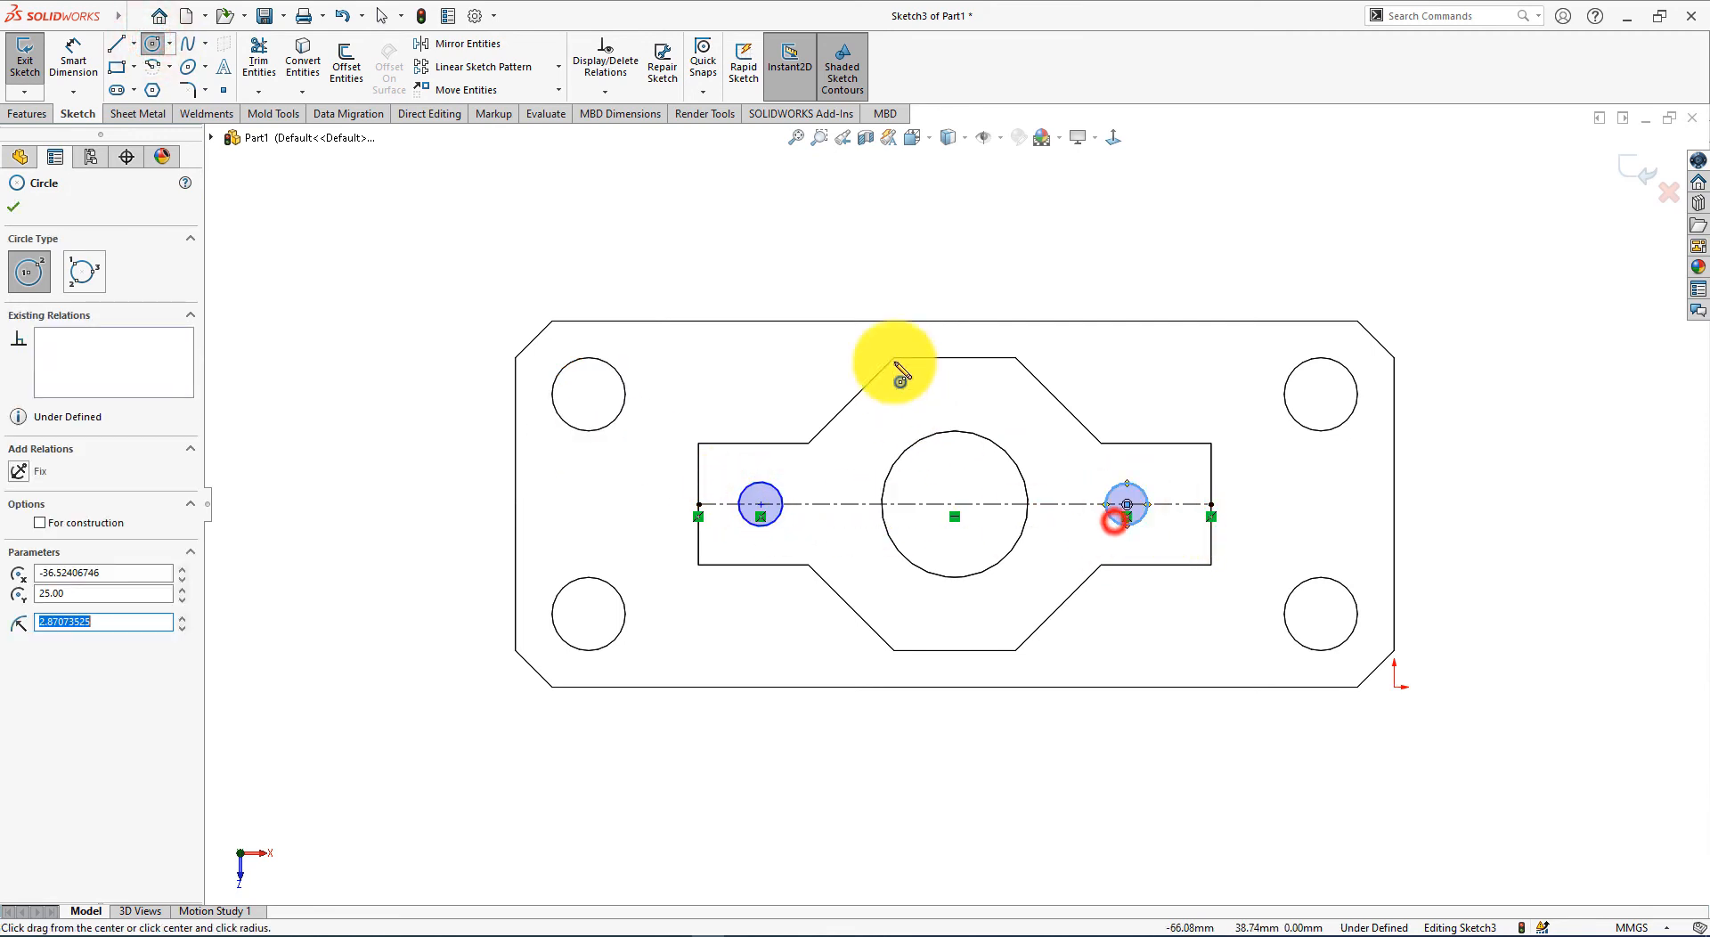
pyautogui.rightClick(775, 243)
pyautogui.click(799, 261)
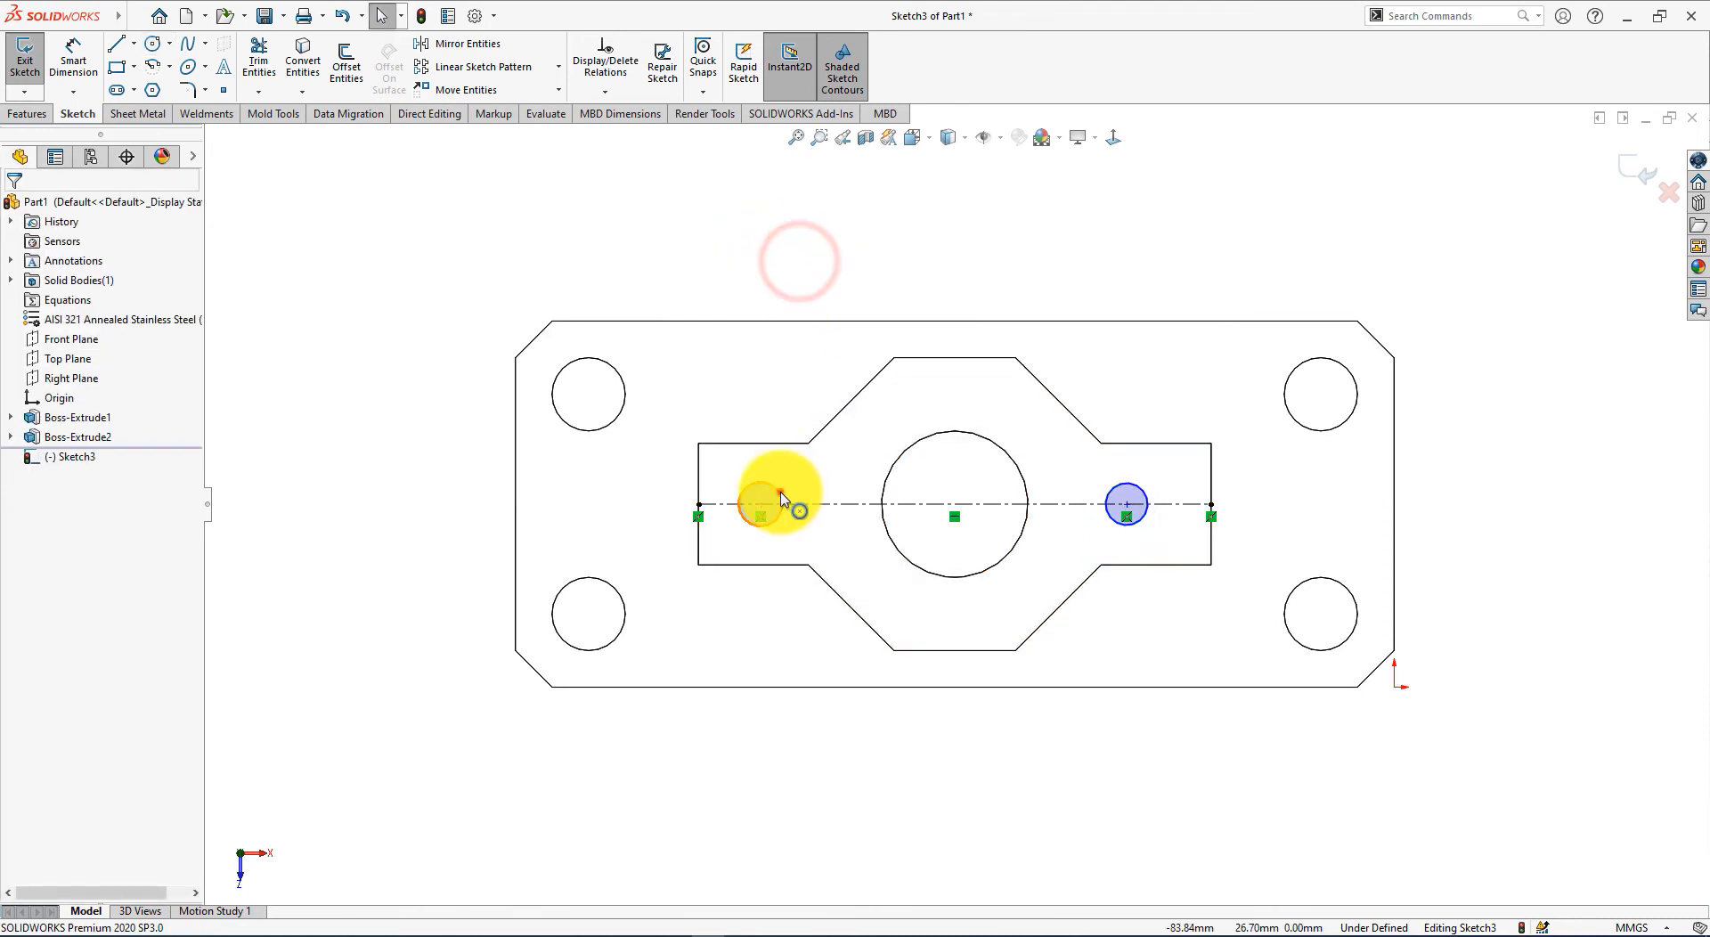
# Step: Add an equal relation between the two small circles on the boss arms
pyautogui.click(780, 488)
pyautogui.keyDown('ctrl'); pyautogui.click(1113, 488); pyautogui.keyUp('ctrl')
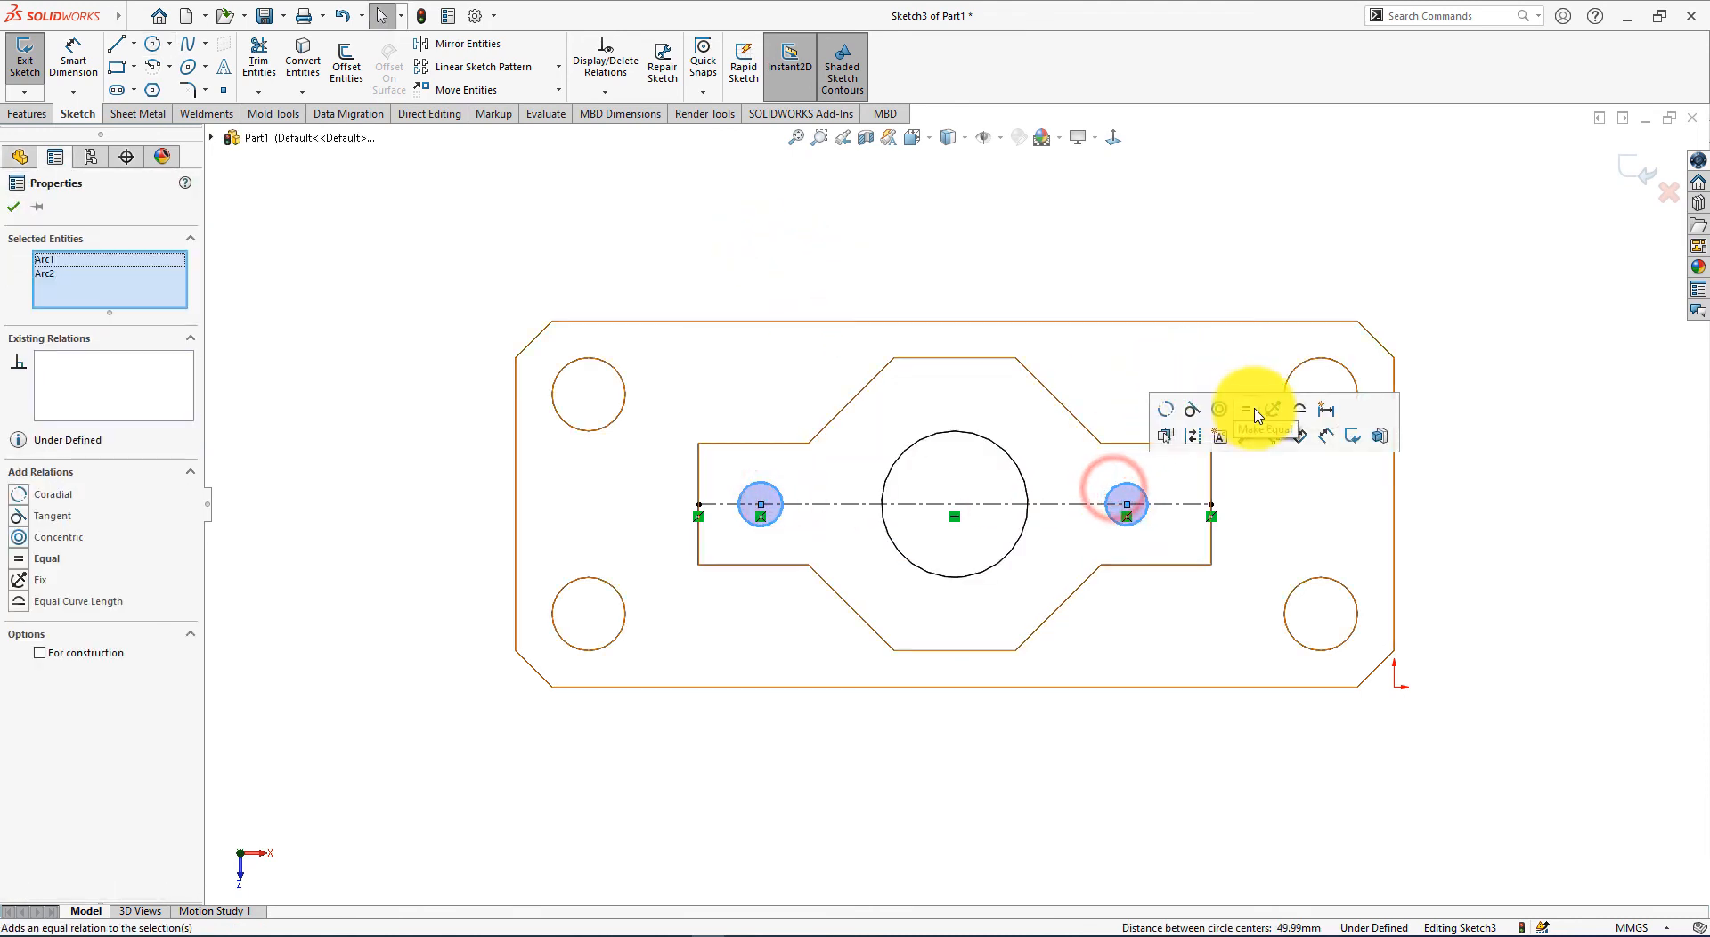
pyautogui.click(1245, 417)
pyautogui.click(1590, 553)
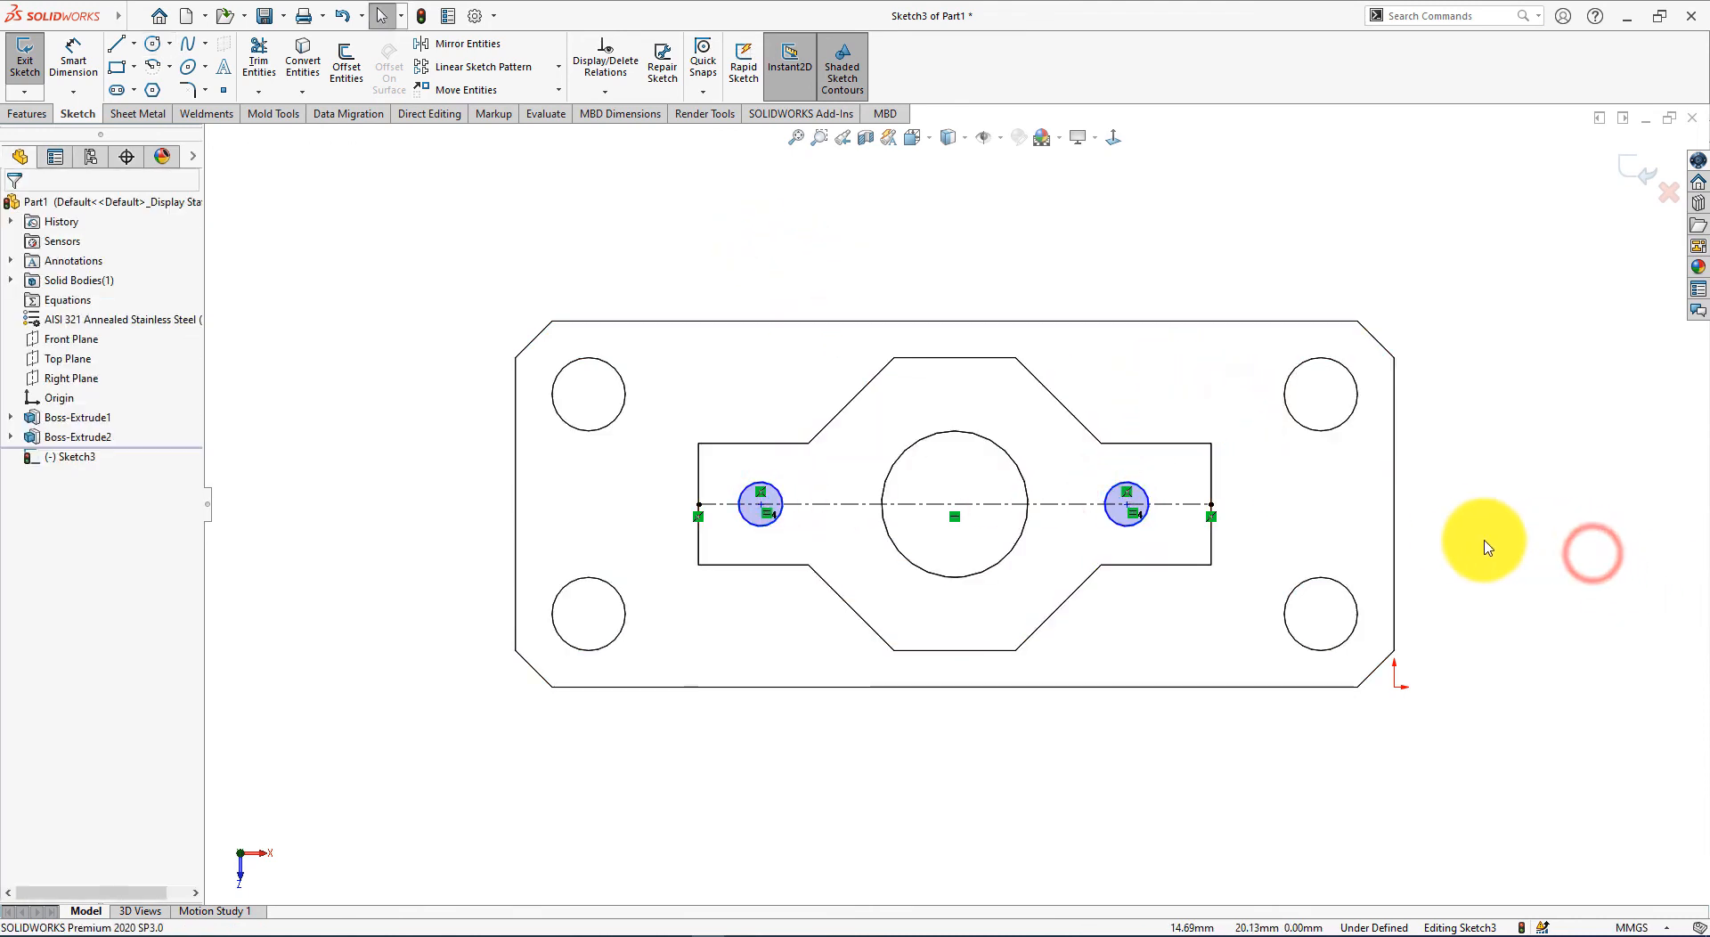
# Step: Check the reference drawing and dimension the left small circle's diameter to 6 mm
pyautogui.hotkey('alt', 'Tab')
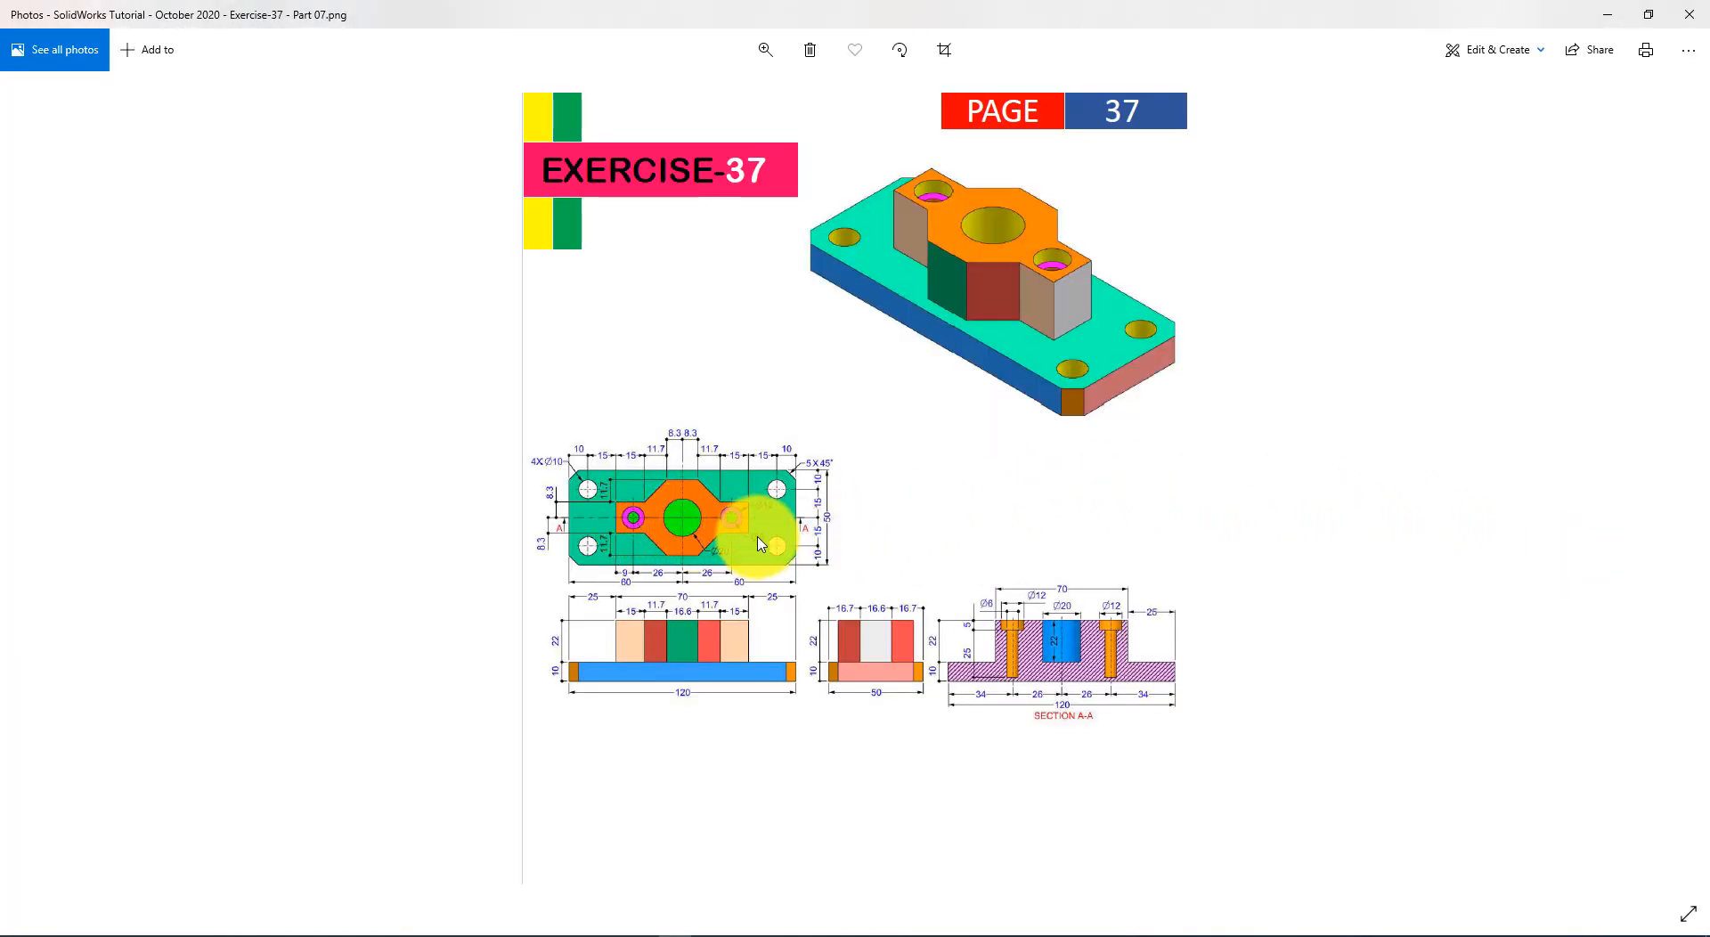
pyautogui.hotkey('alt', 'Tab')
pyautogui.click(86, 51)
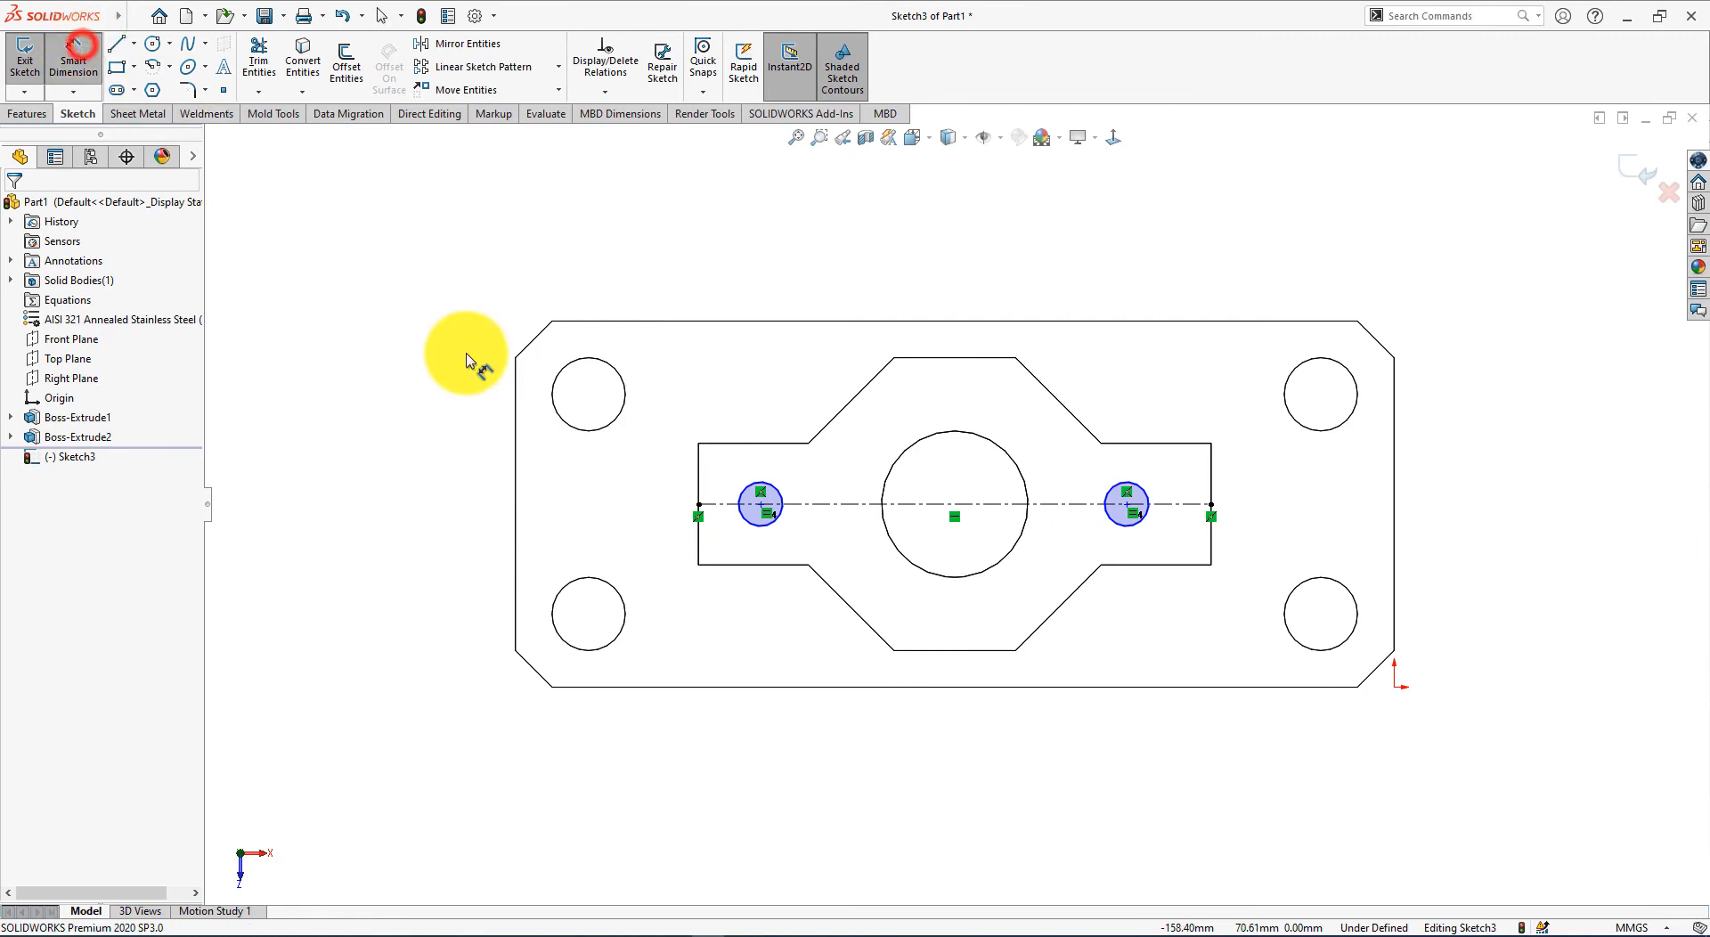
pyautogui.click(739, 496)
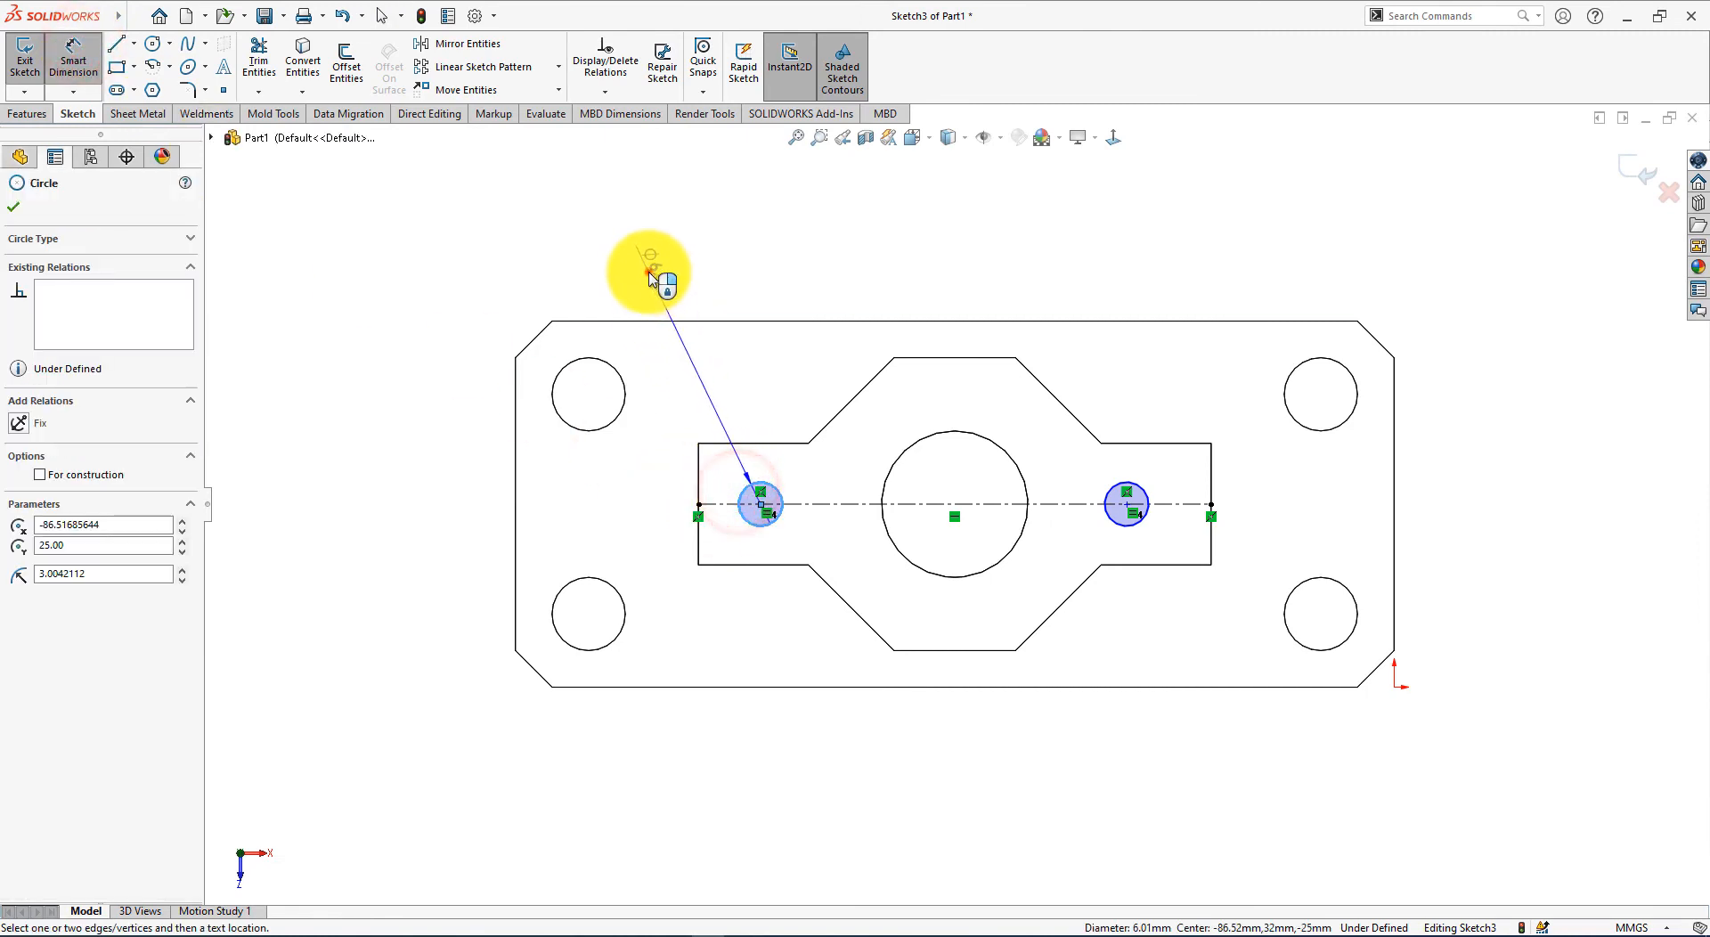
pyautogui.click(652, 277)
pyautogui.write('6')
pyautogui.press('Return')
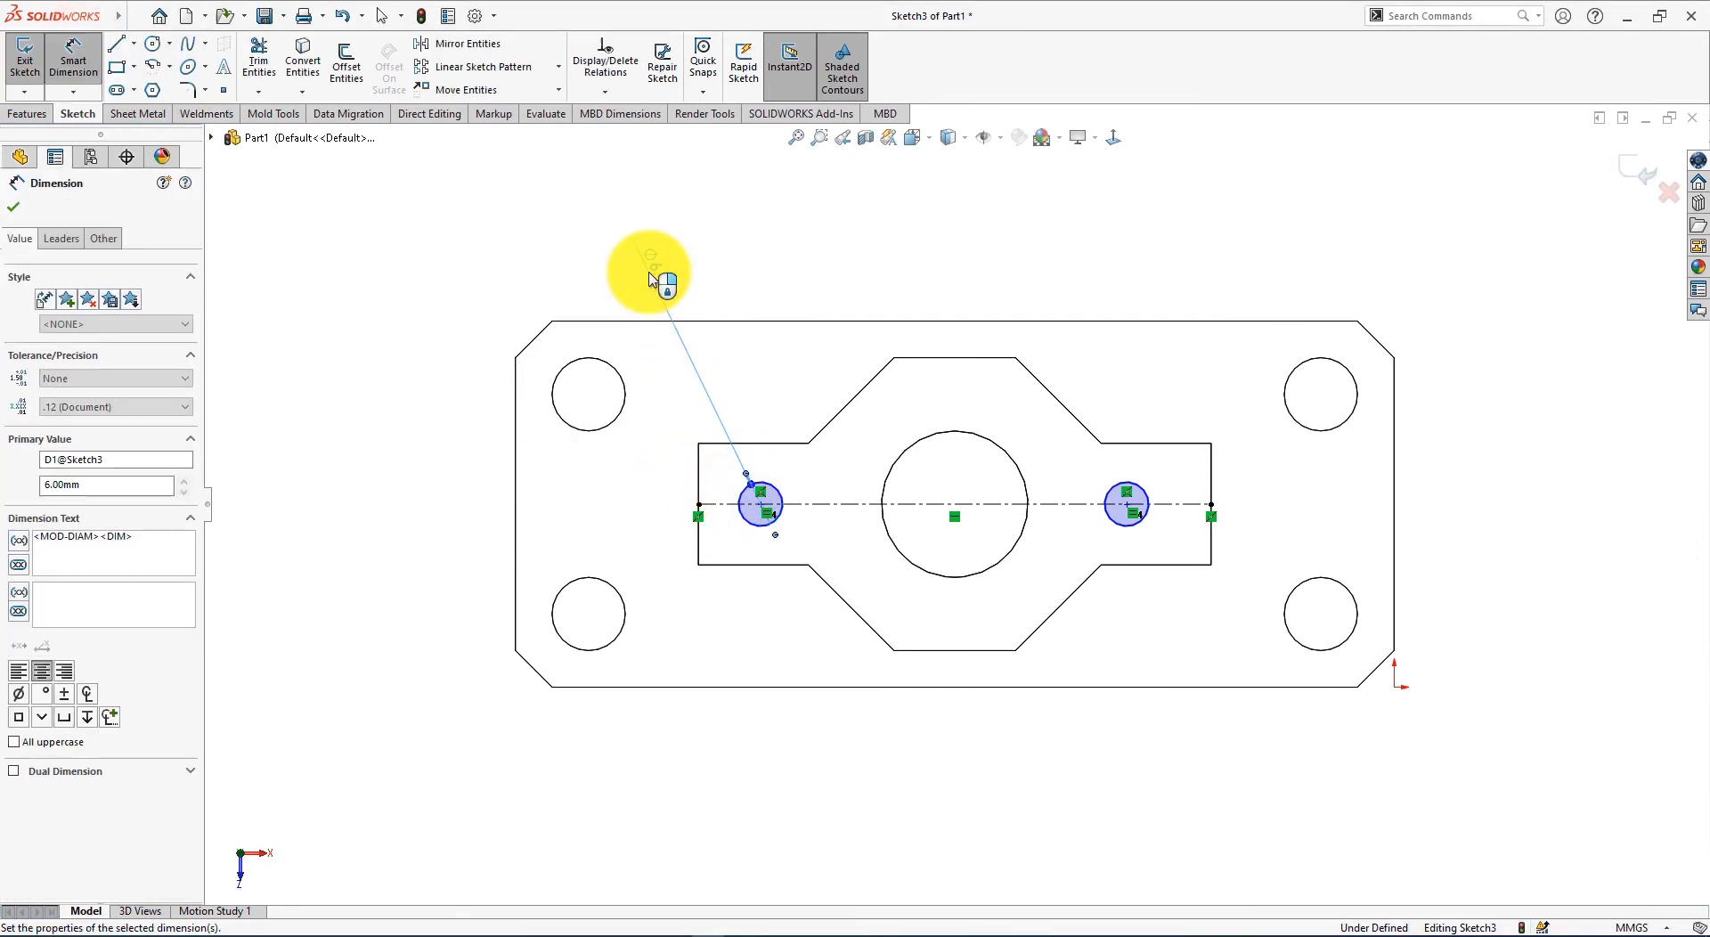
# Step: Dimension the left circle's centre 9 mm from the boss's left end edge, following the reference drawing
pyautogui.hotkey('alt', 'Tab')
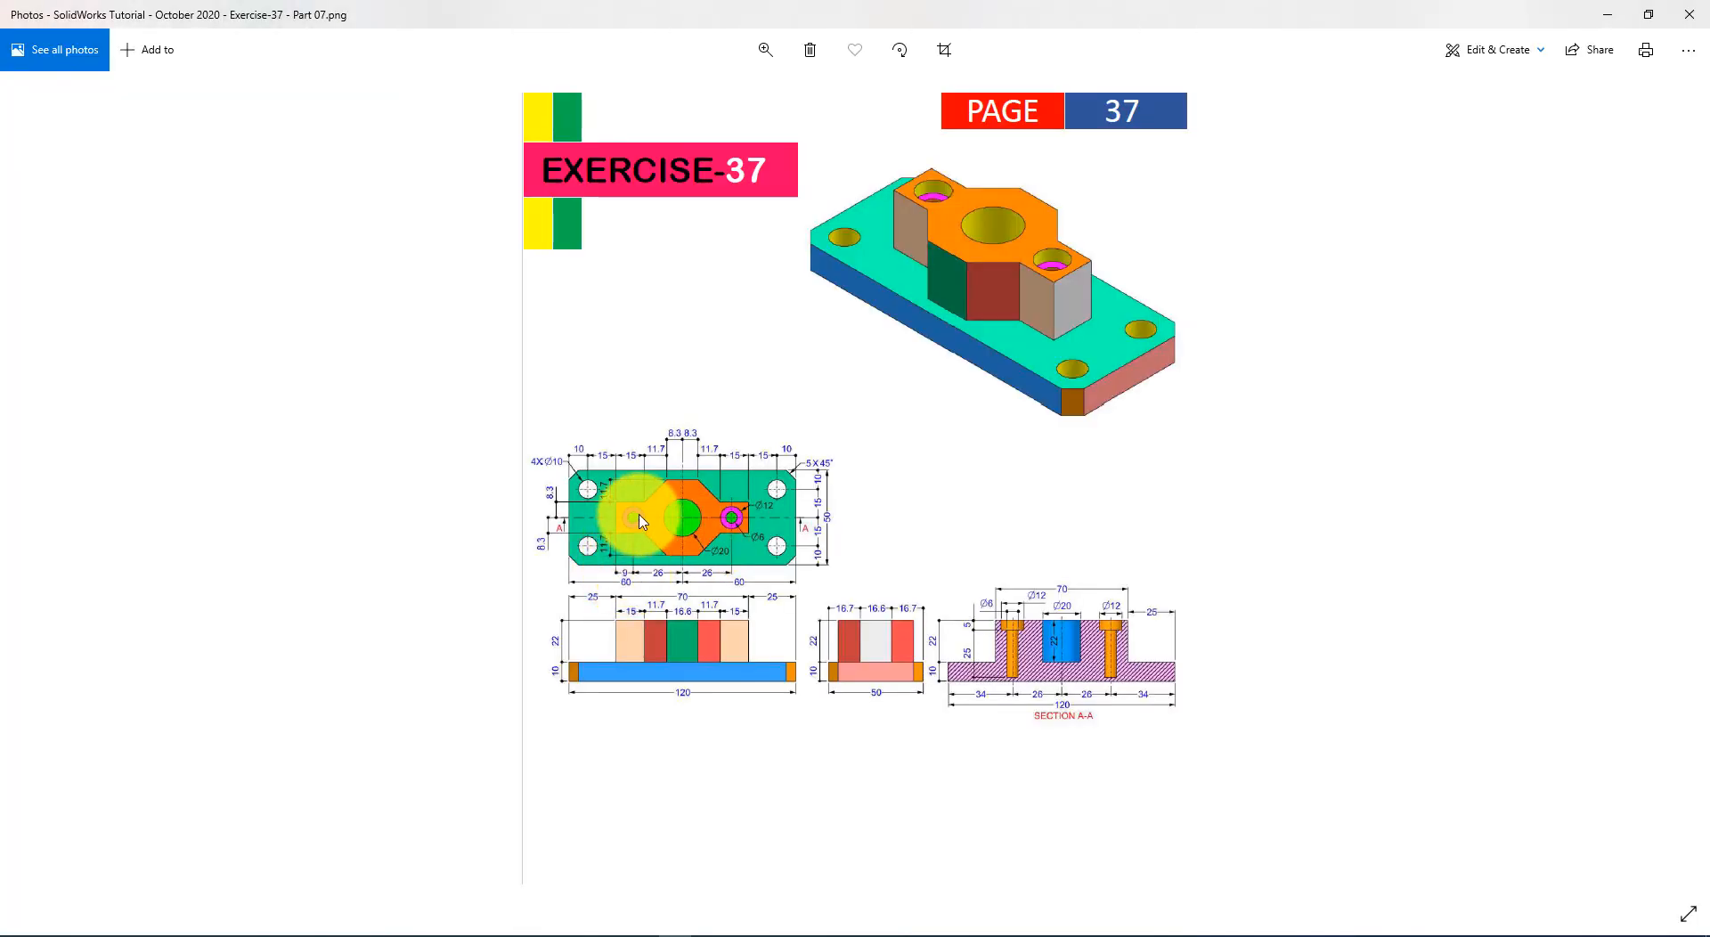
pyautogui.hotkey('alt', 'Tab')
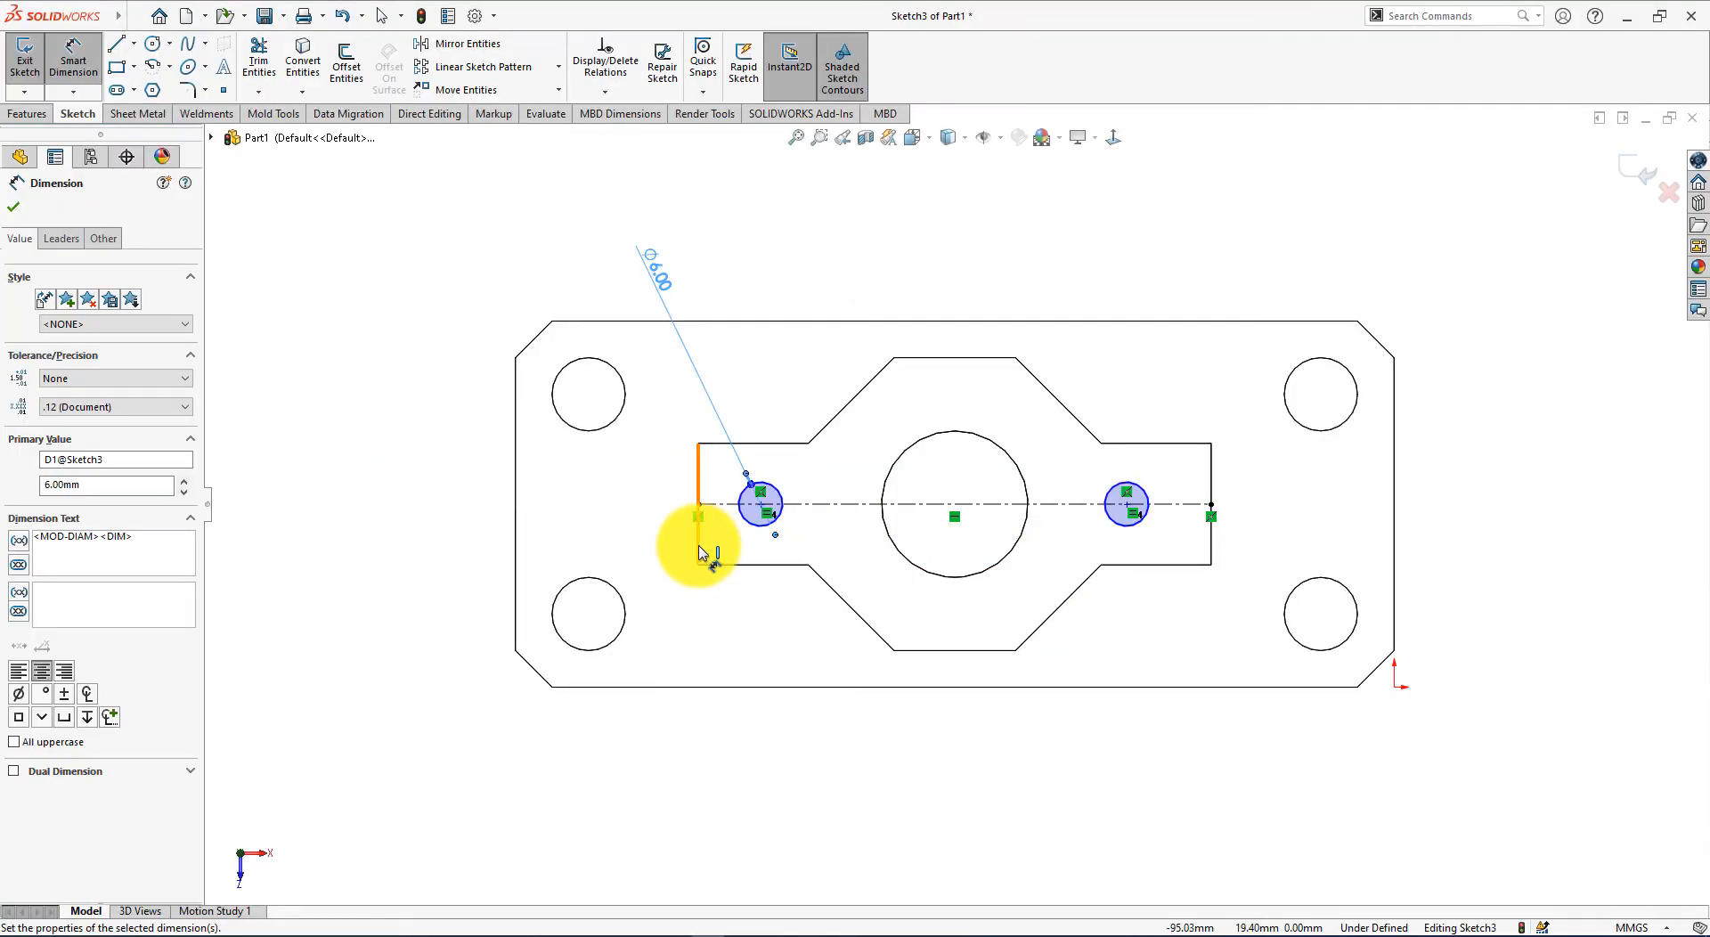
pyautogui.click(698, 545)
pyautogui.click(763, 505)
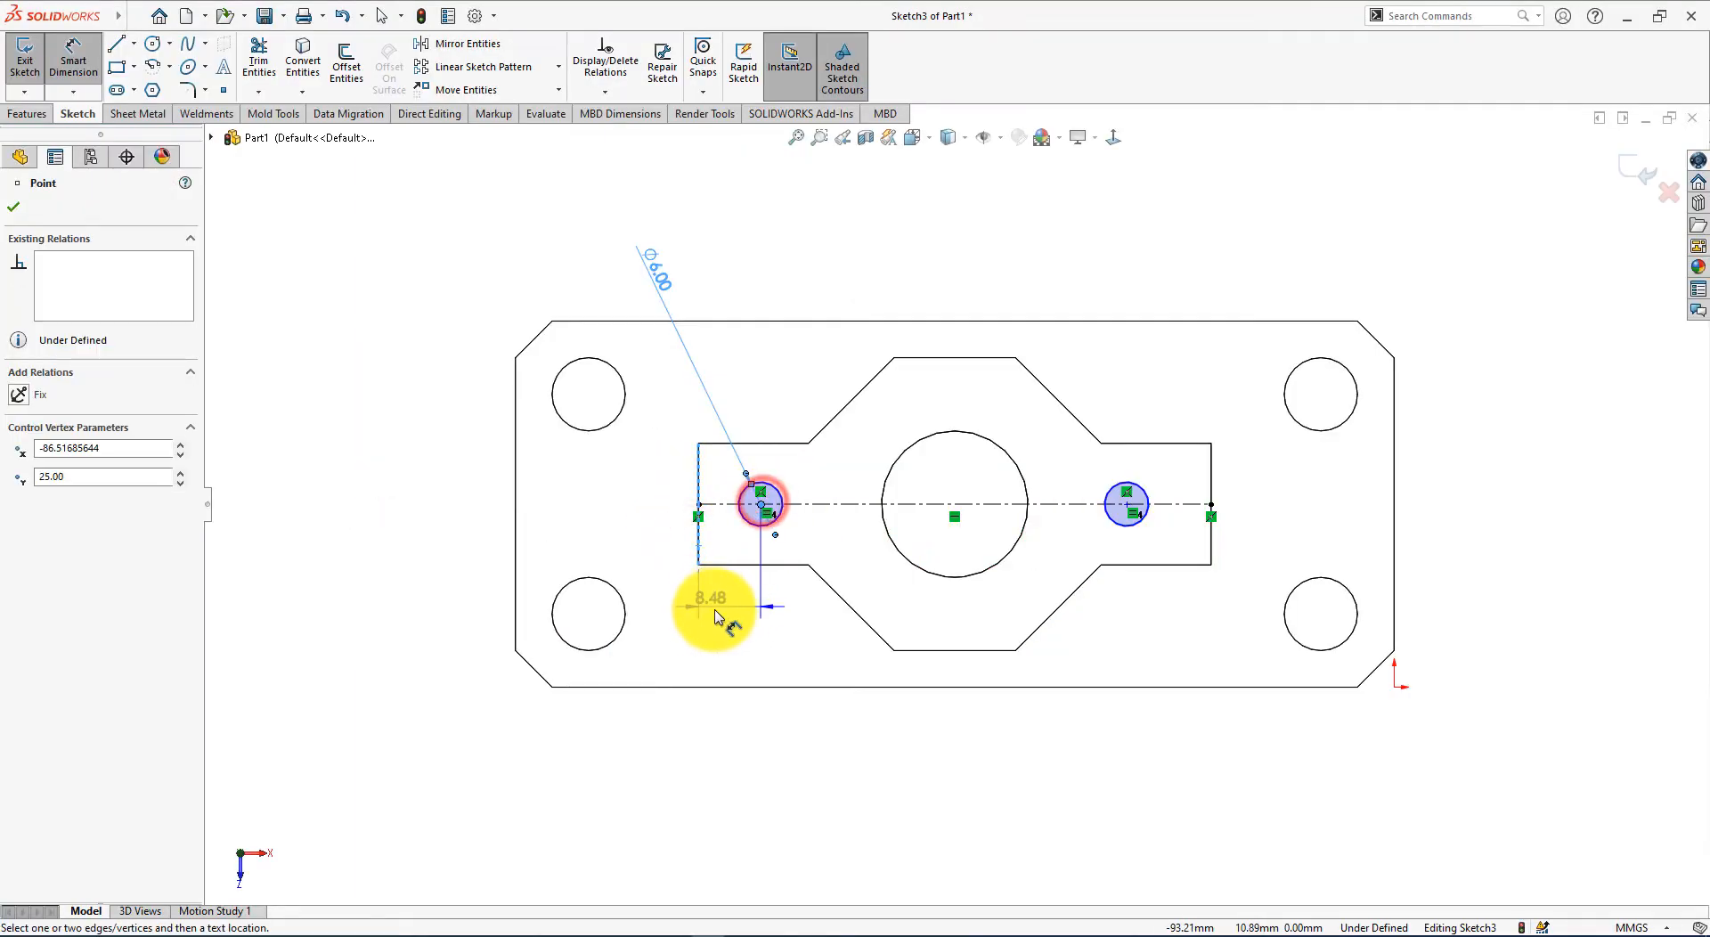
pyautogui.click(725, 611)
pyautogui.write('9')
pyautogui.press('Return')
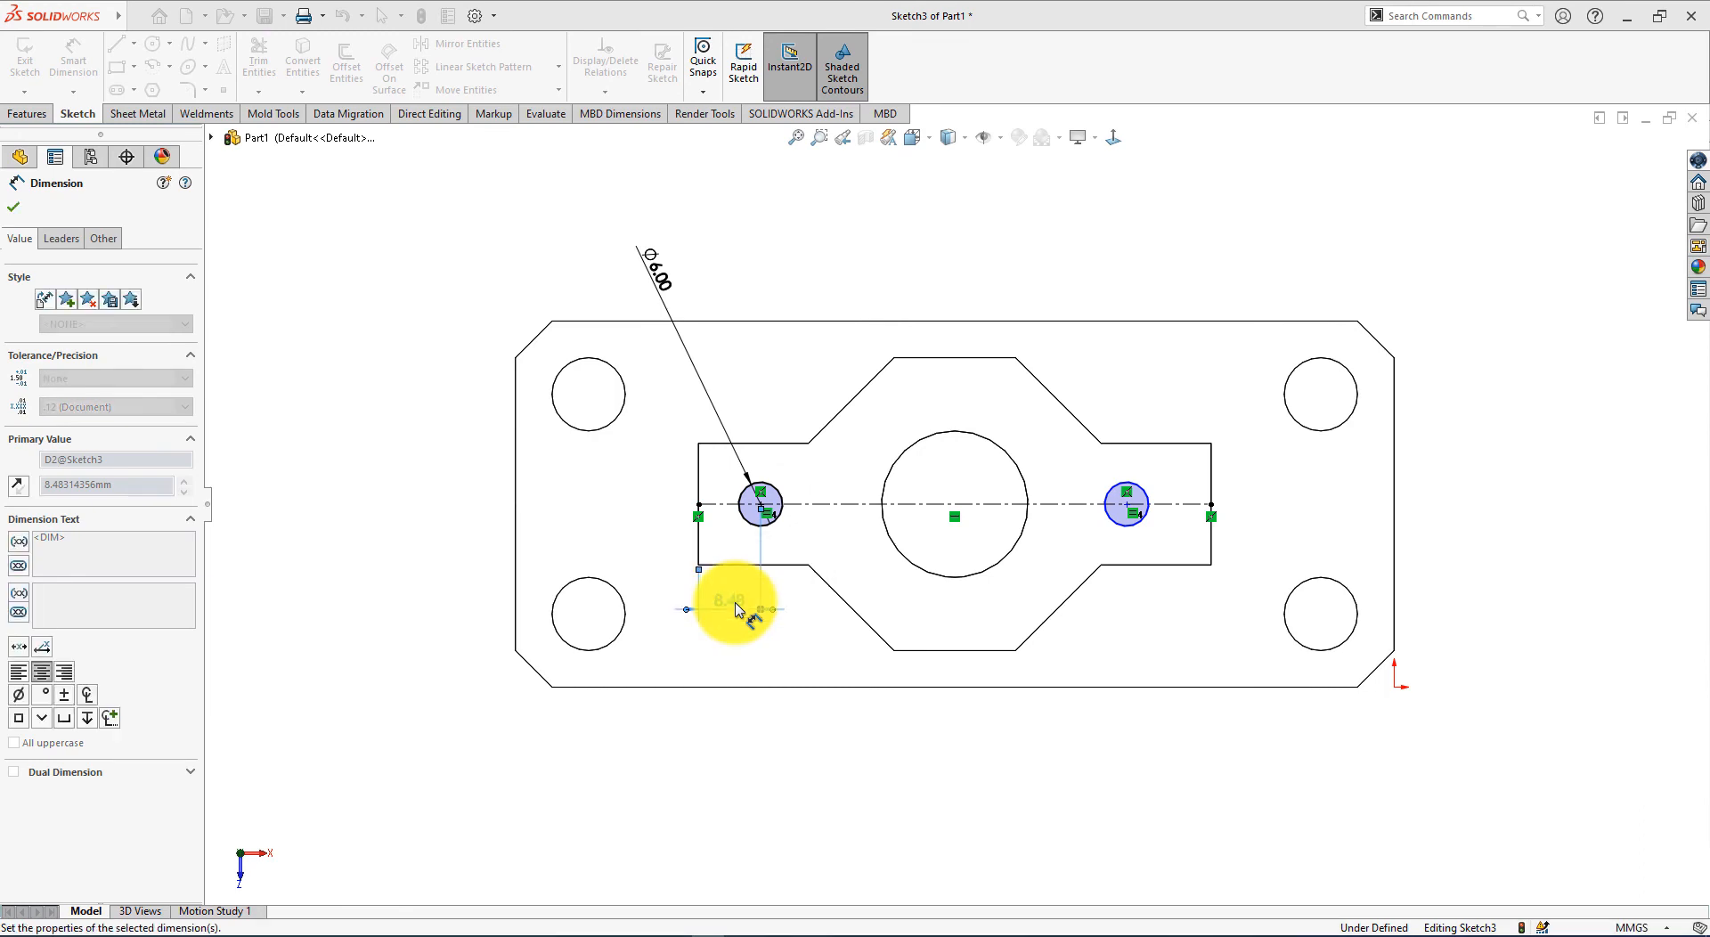
# Step: Dimension the distance between the two small circles' centres as 26+26 mm per the reference drawing, and finish dimensioning
pyautogui.hotkey('alt', 'Tab')
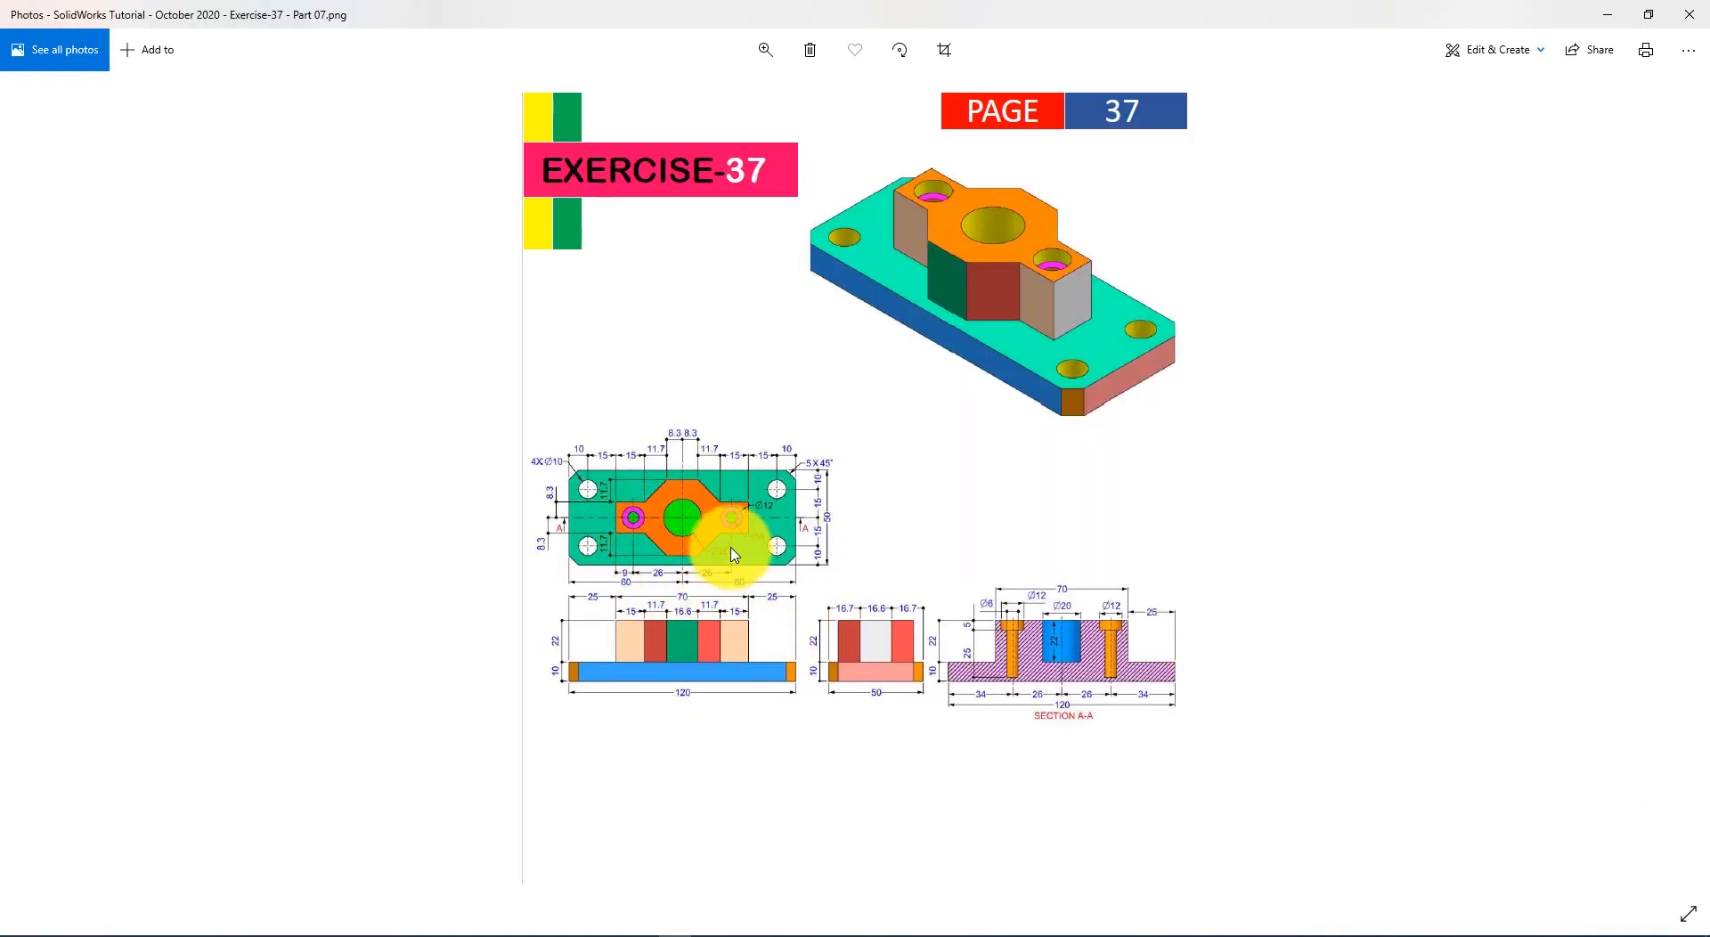
pyautogui.hotkey('alt', 'Tab')
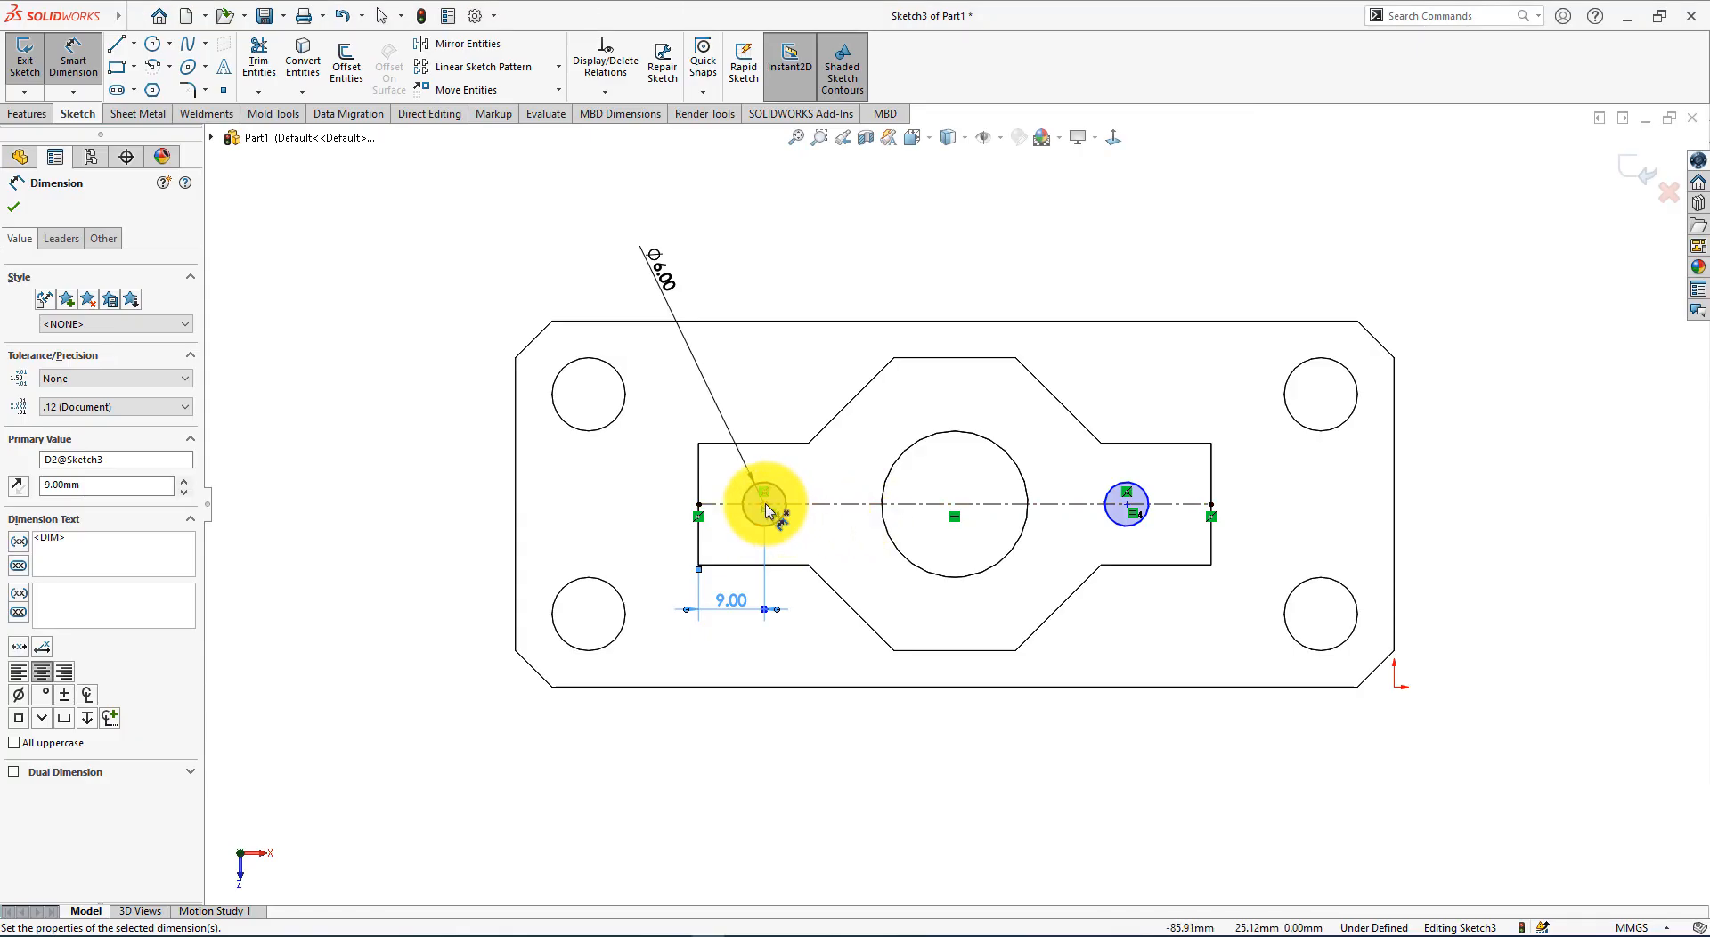
pyautogui.click(764, 504)
pyautogui.click(1128, 508)
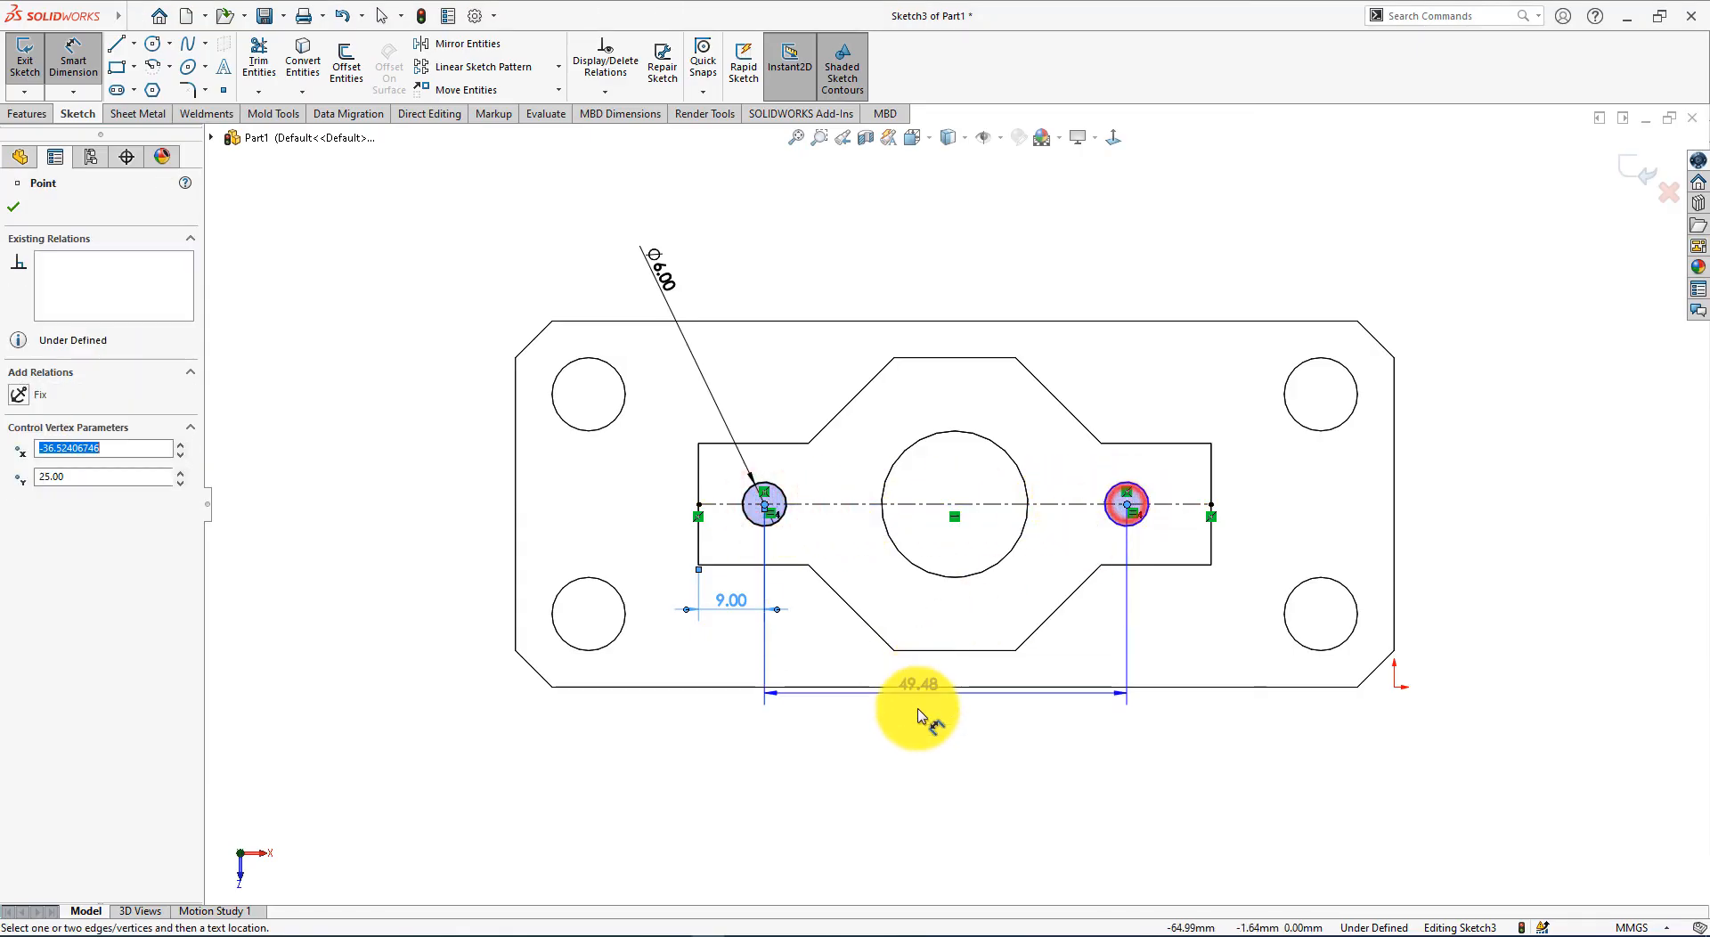
pyautogui.click(921, 710)
pyautogui.write('26+')
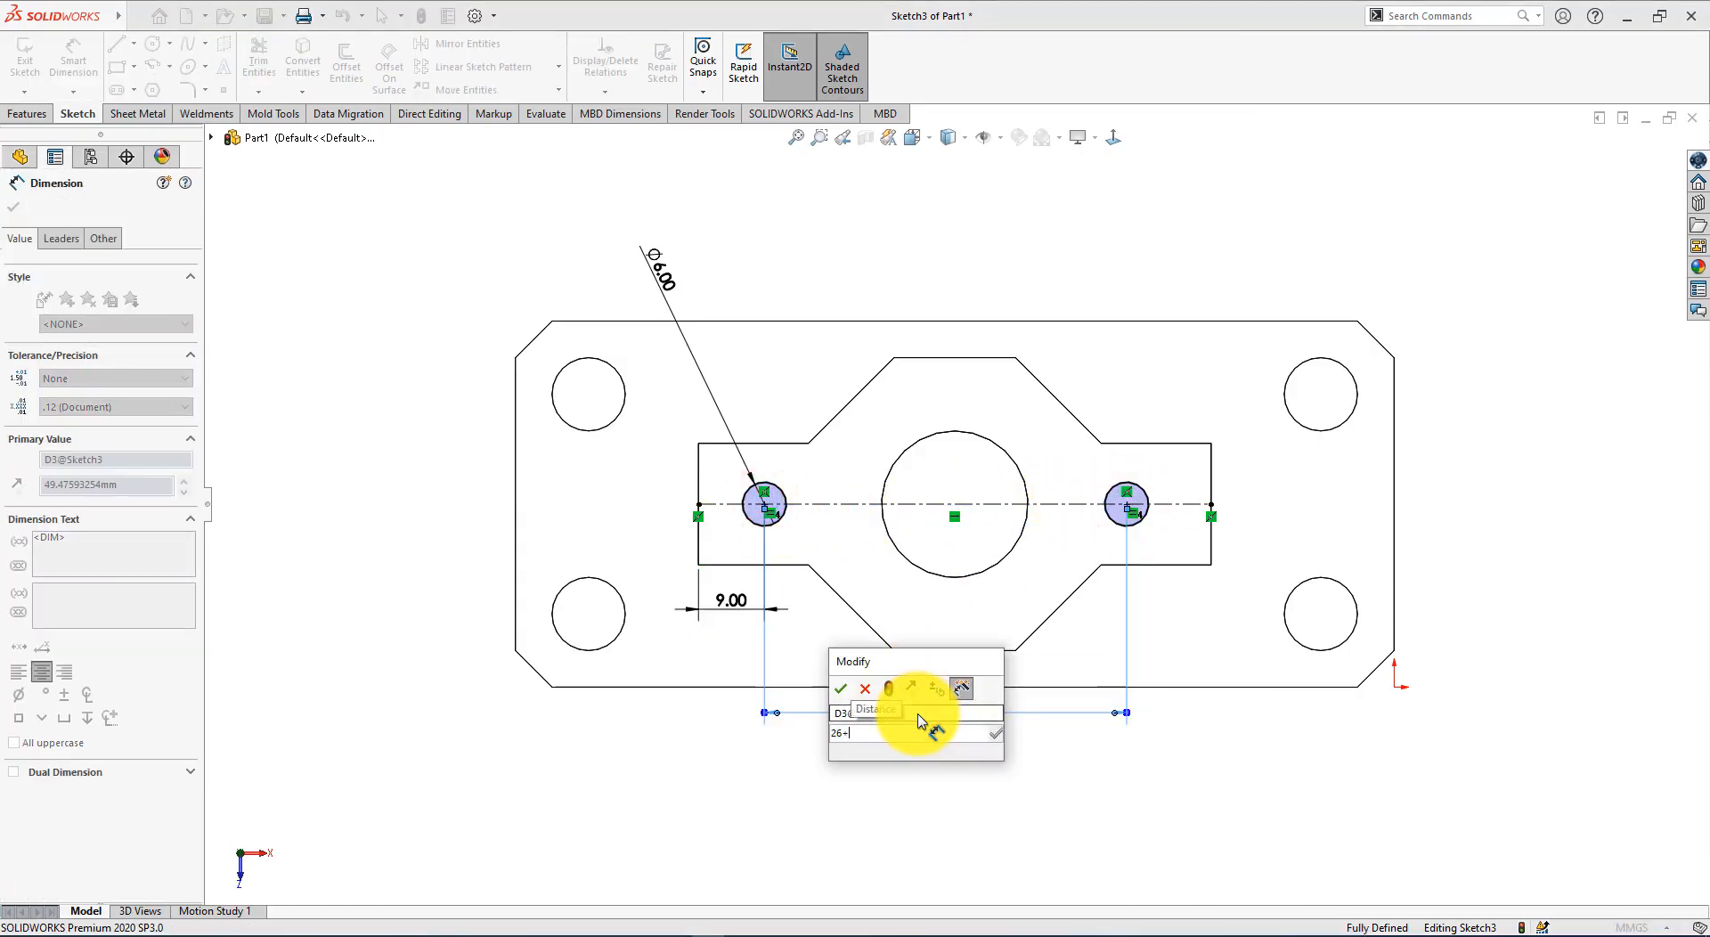
pyautogui.write('26')
pyautogui.press('Return')
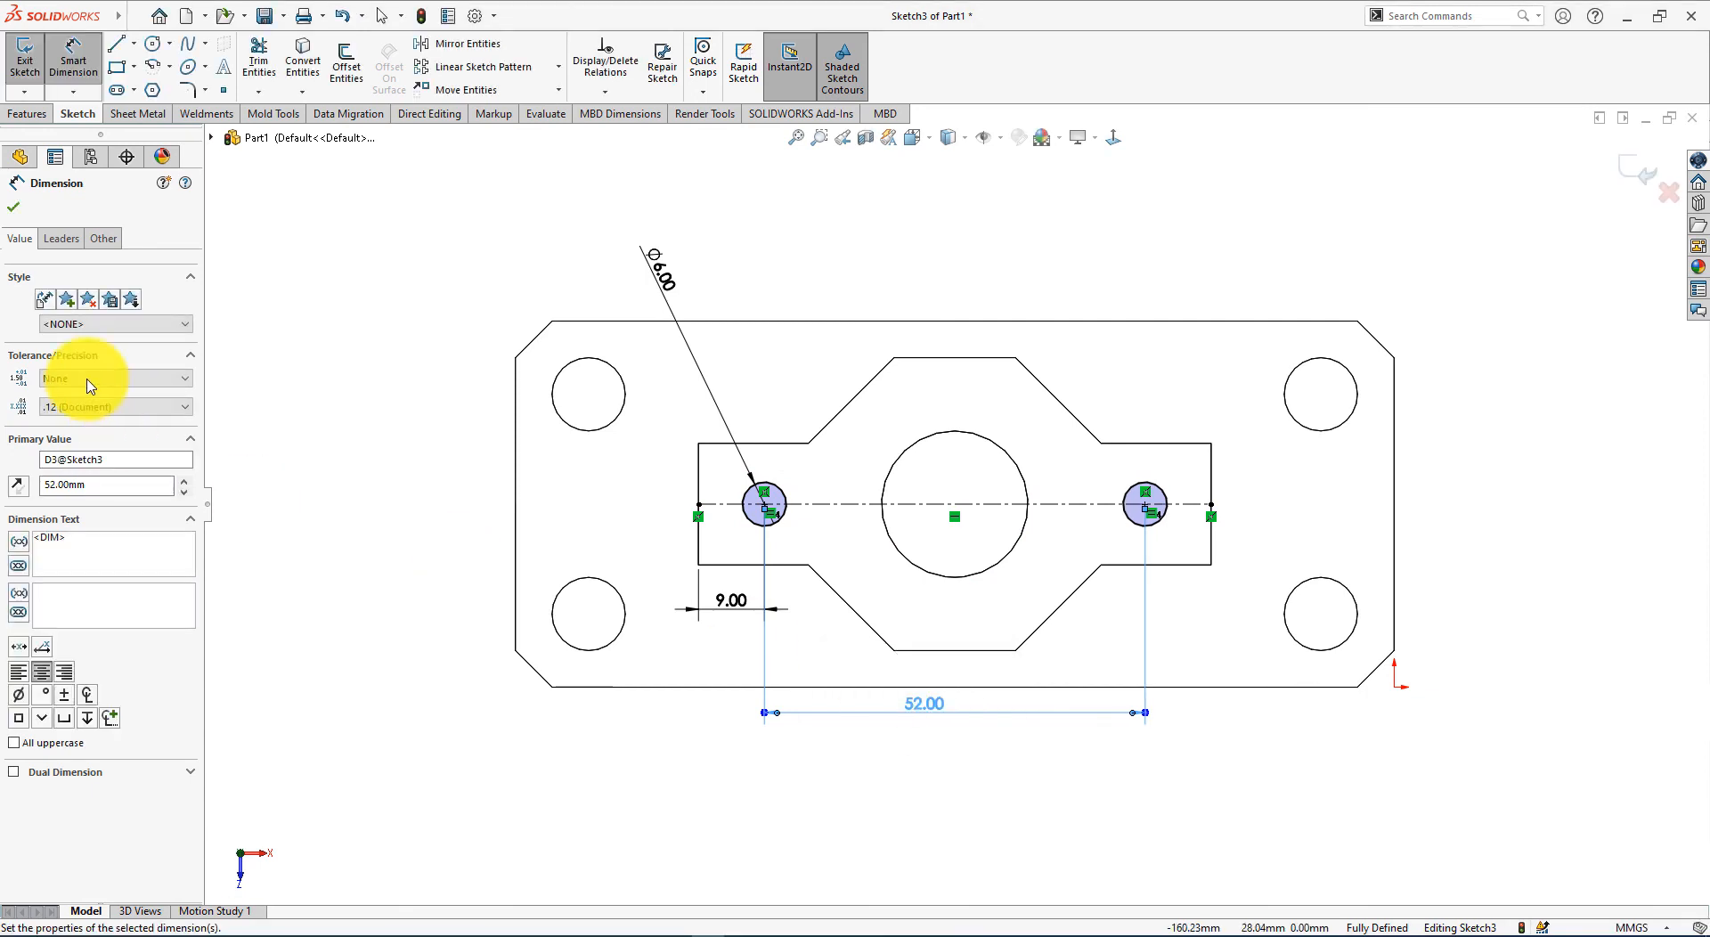
pyautogui.click(13, 206)
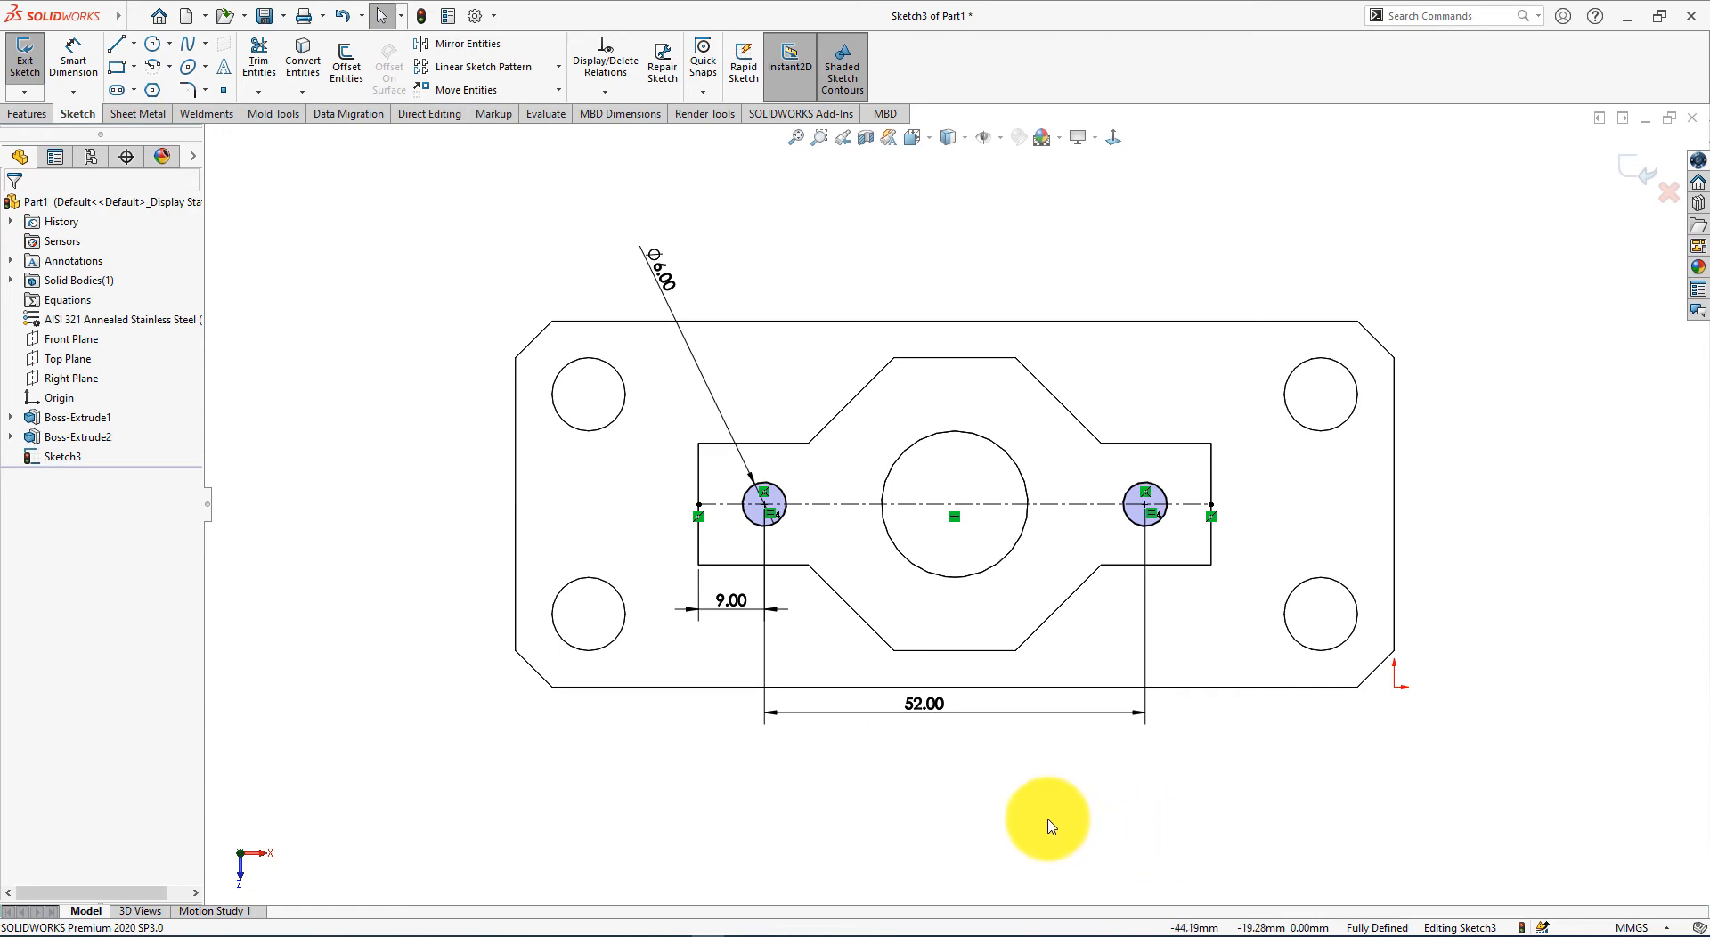
# Step: Cut the two small circles into the part with a blind Extruded Cut 30 mm deep, following the section view in the reference drawing
pyautogui.moveTo(947, 810)
pyautogui.mouseDown(button='middle')
pyautogui.moveTo(966, 603)
pyautogui.moveTo(935, 542)
pyautogui.mouseUp(button='middle')
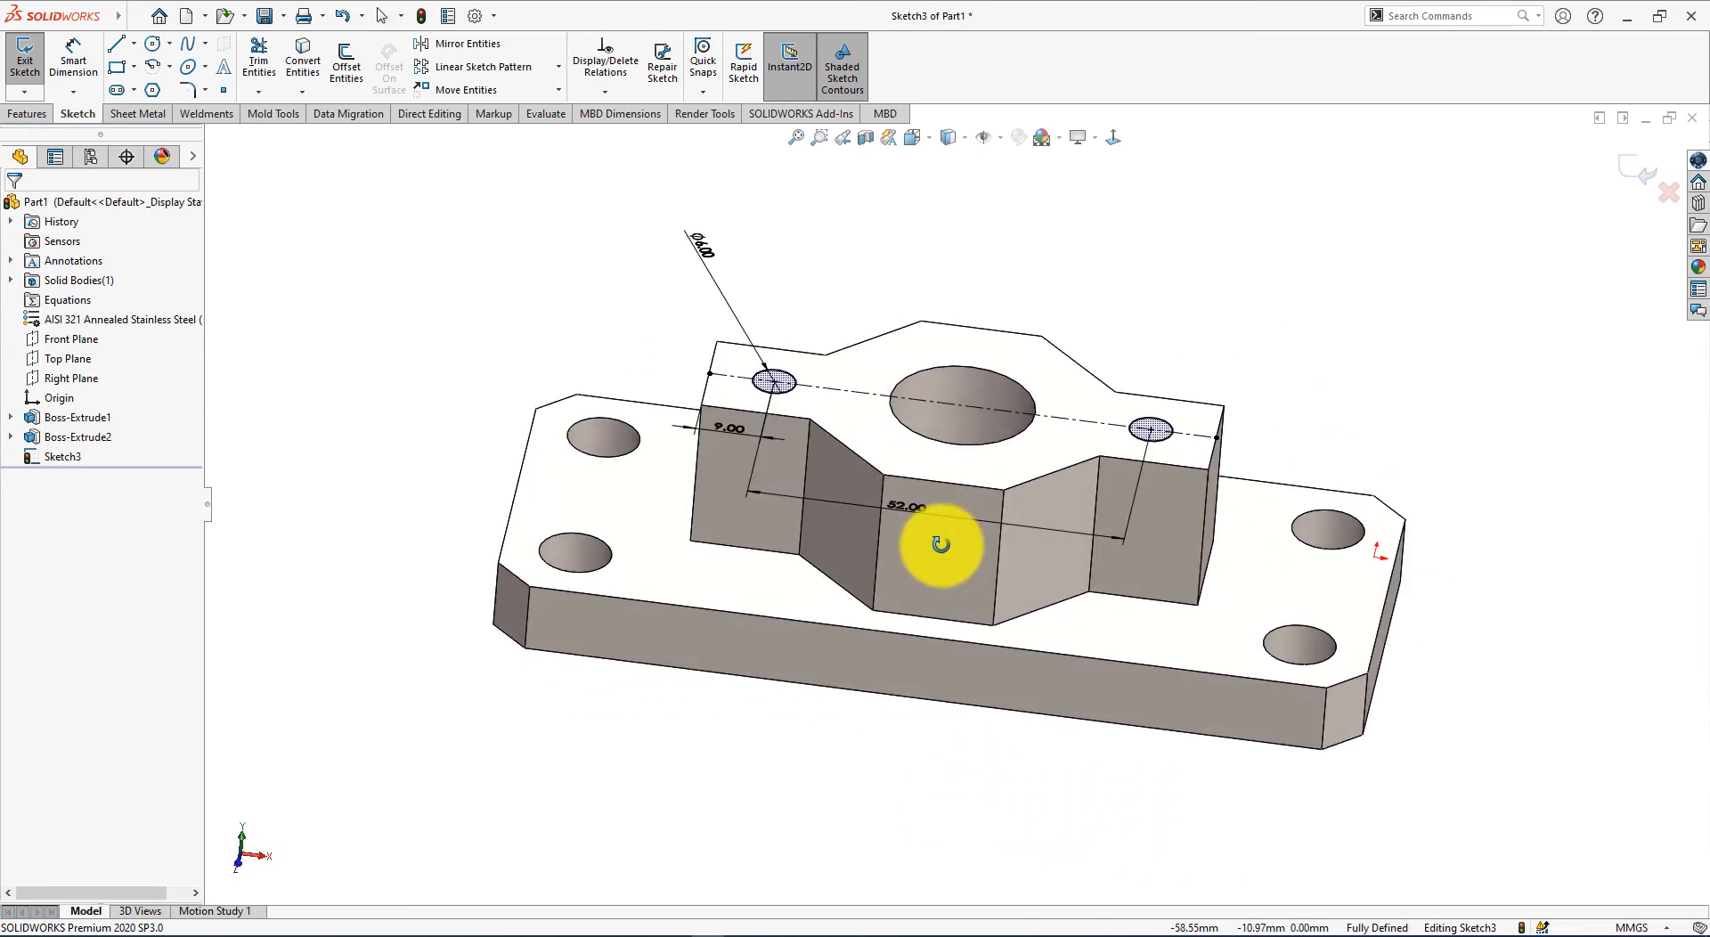
pyautogui.hotkey('alt', 'Tab')
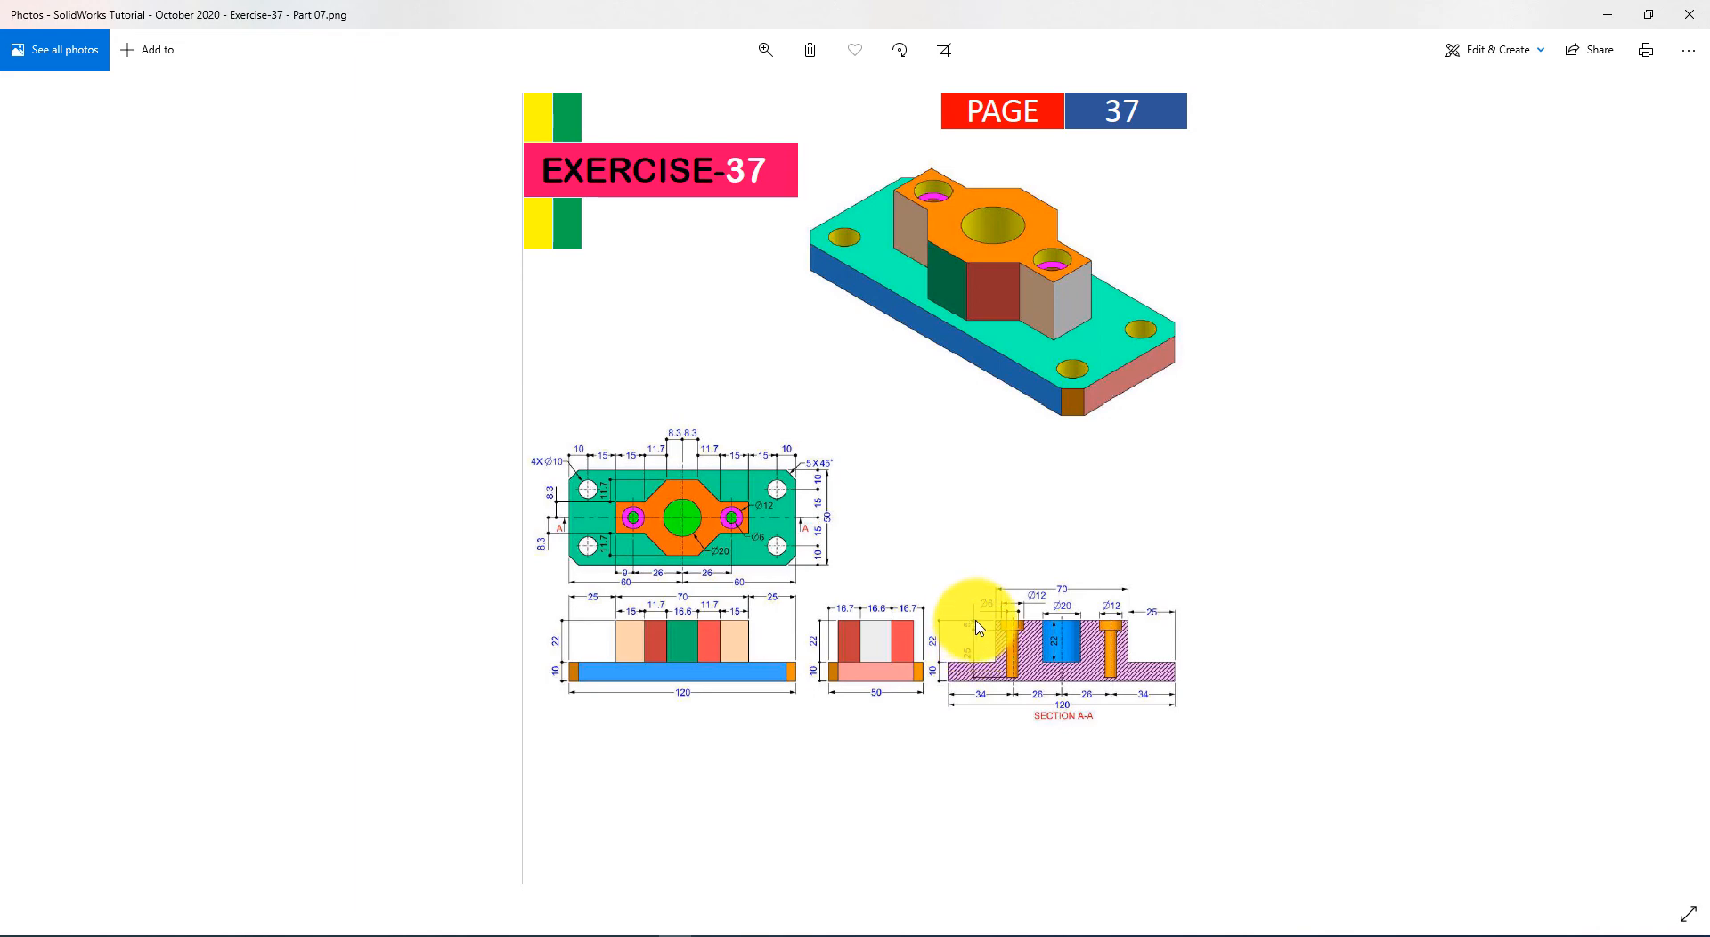
pyautogui.hotkey('alt', 'Tab')
pyautogui.click(29, 113)
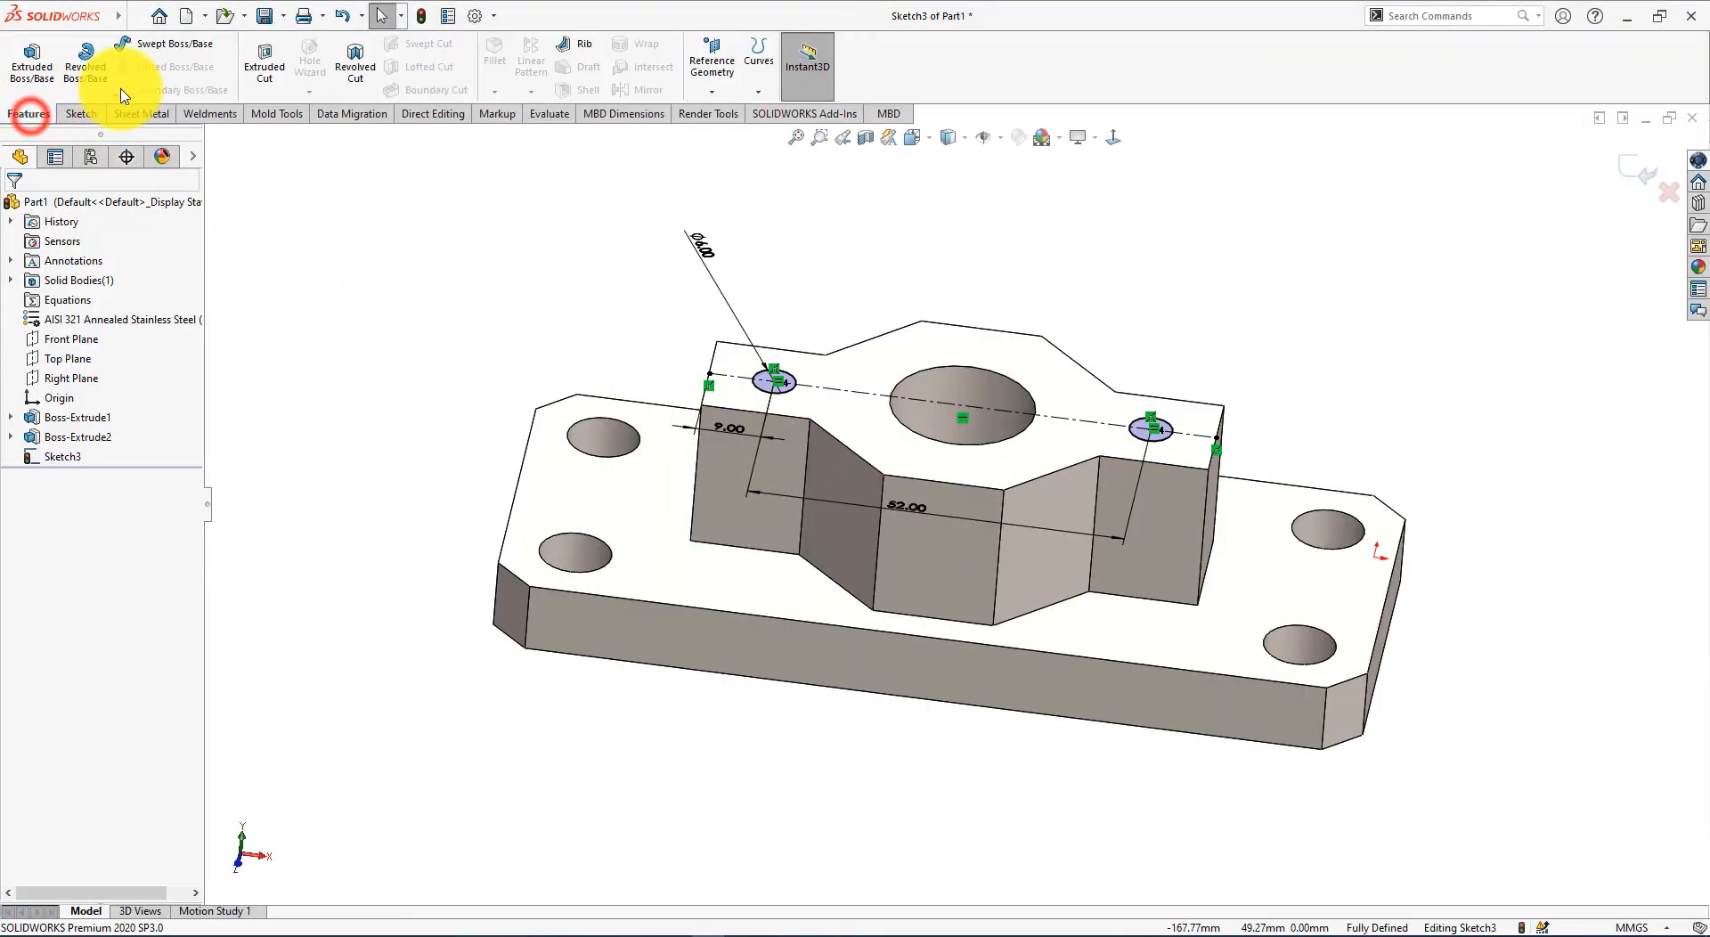
pyautogui.click(264, 61)
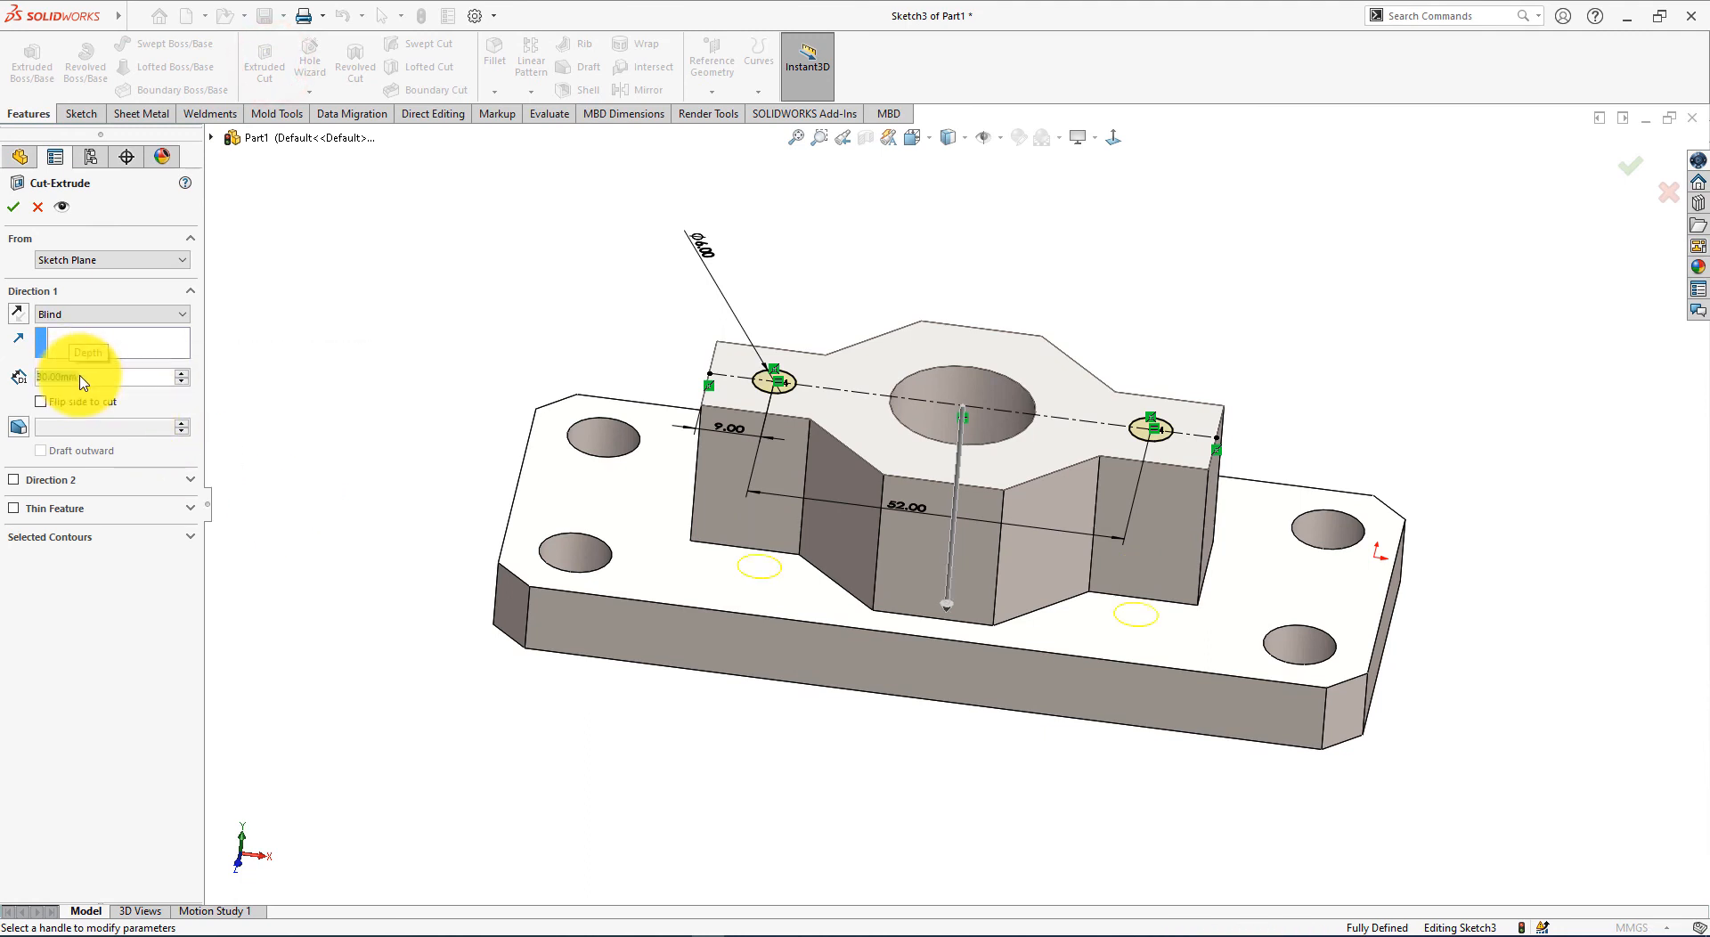
pyautogui.click(15, 212)
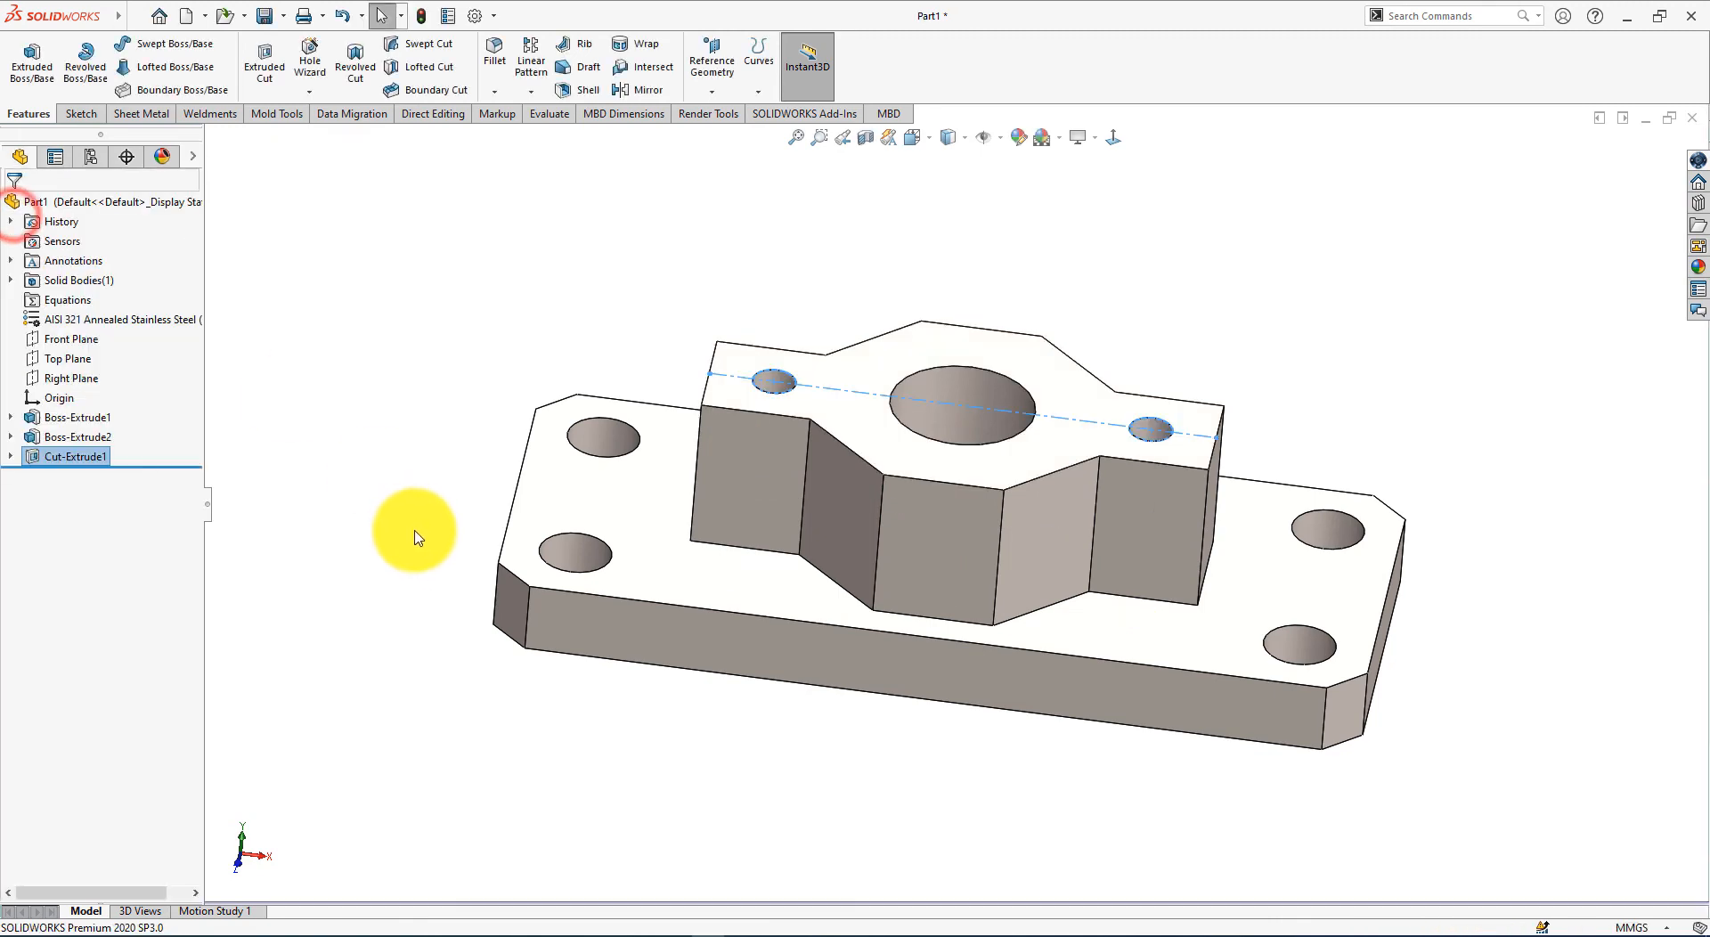
# Step: Start another sketch on the boss's upper face, now with the two small holes, and view it face-on
pyautogui.moveTo(403, 512); pyautogui.dragTo(336, 546, button='middle')
pyautogui.click(853, 423)
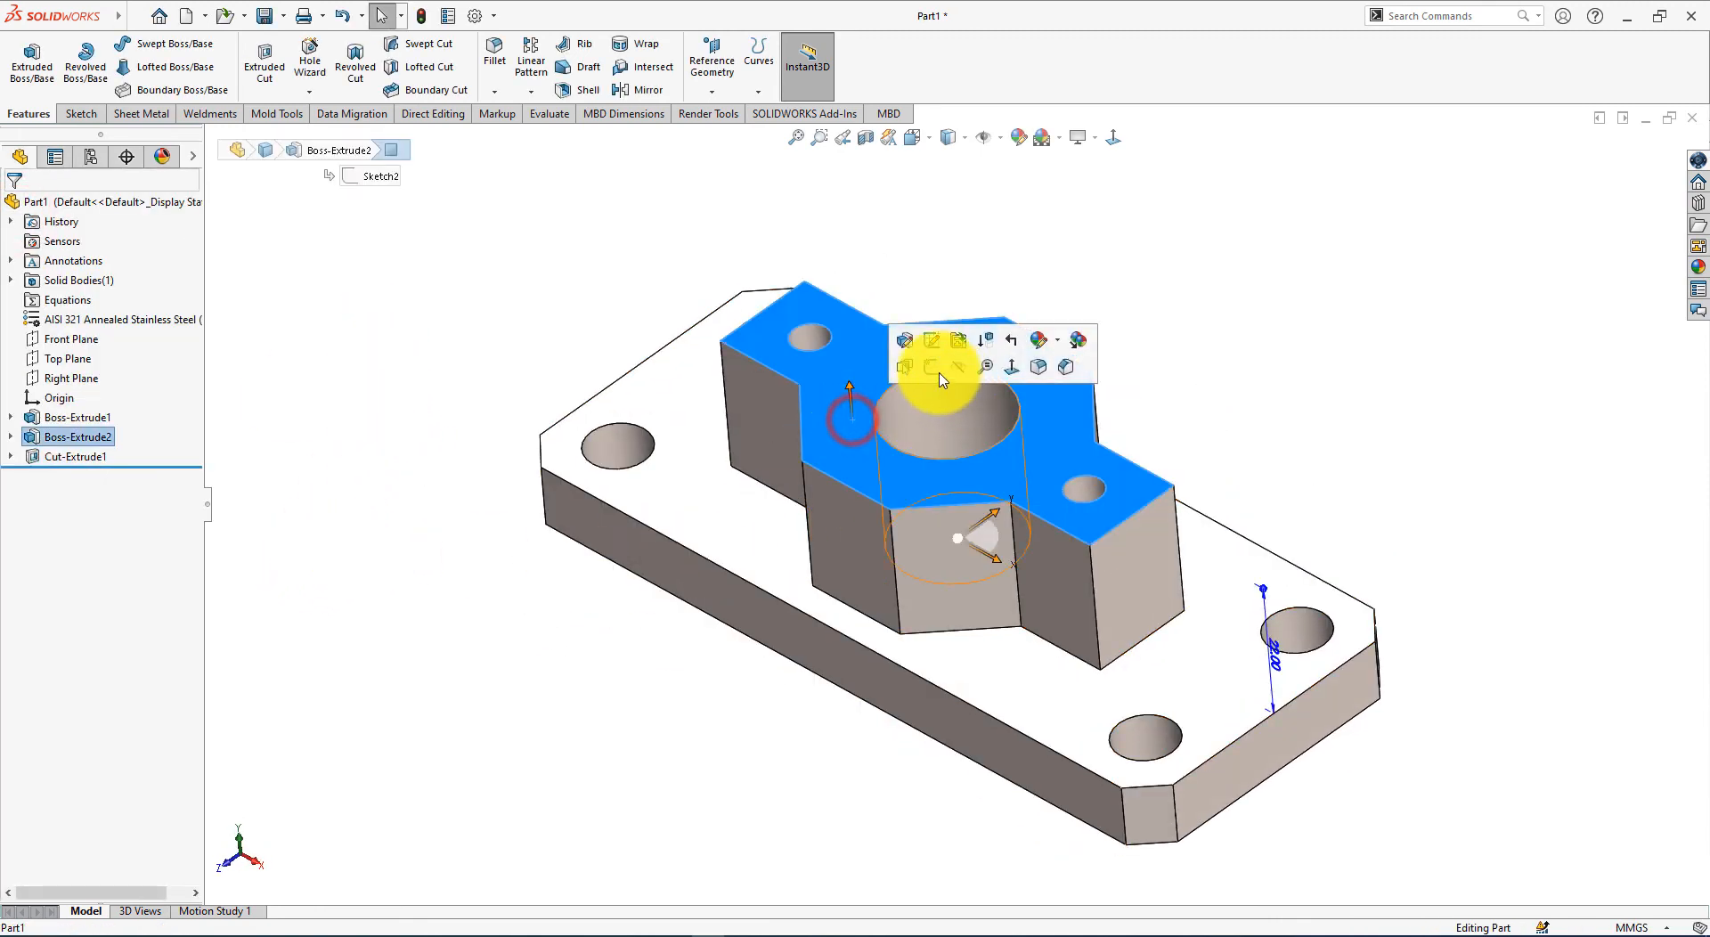
pyautogui.click(932, 367)
pyautogui.hotkey('ctrl', '8')
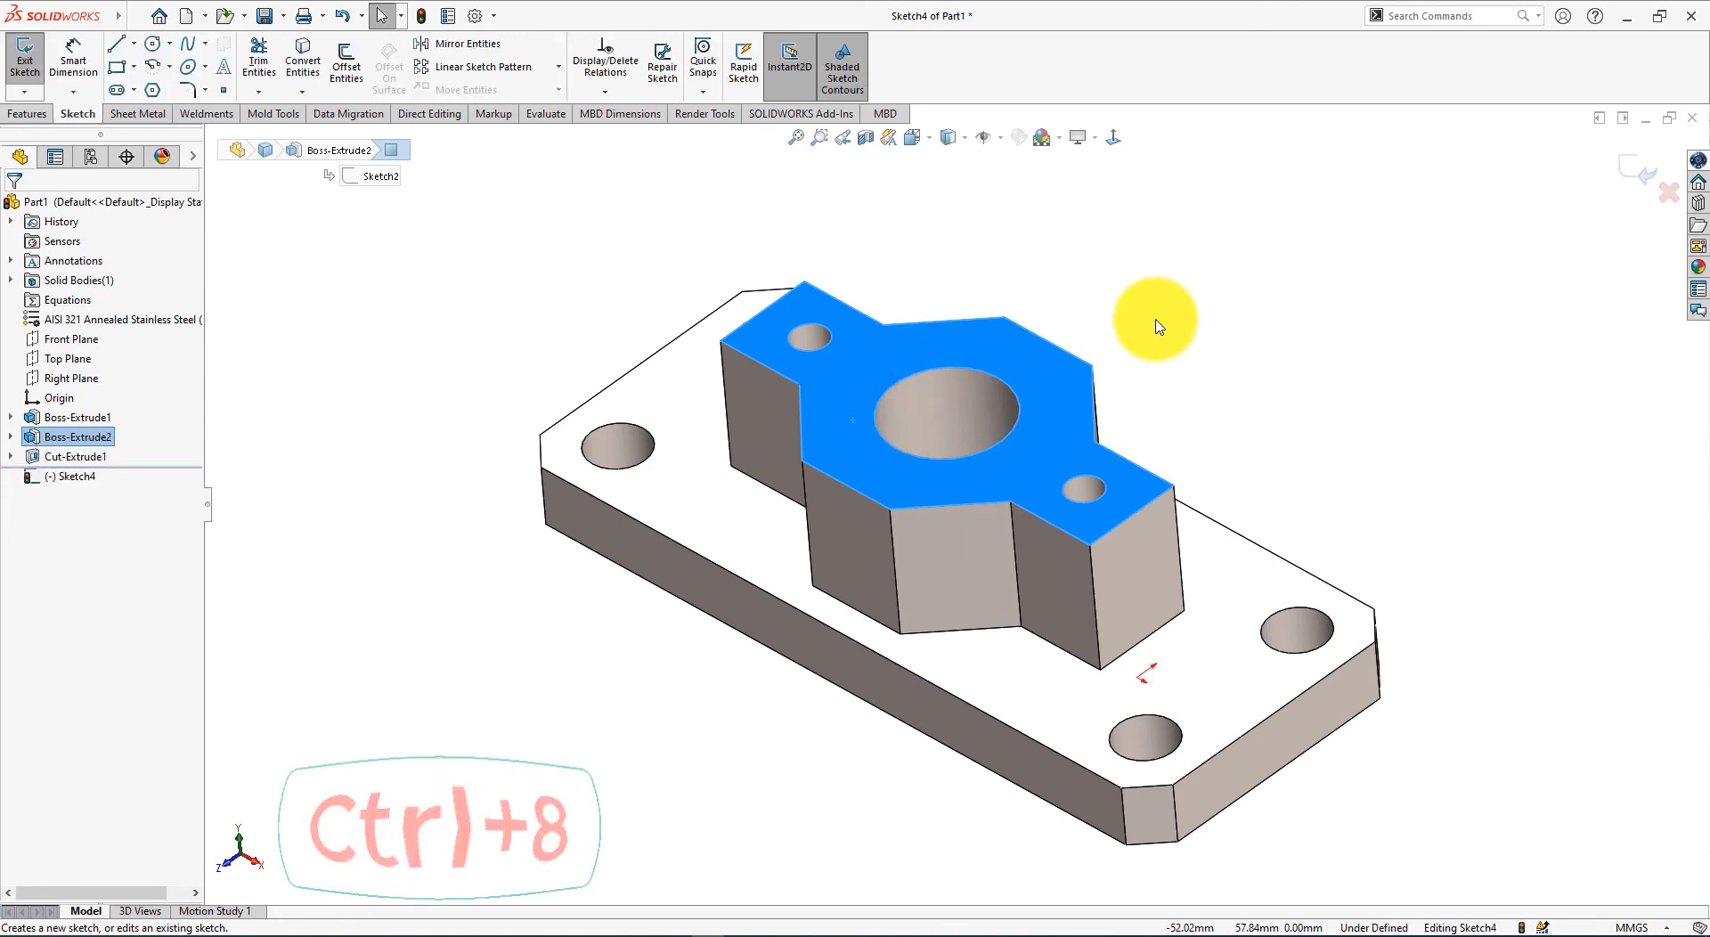
pyautogui.click(946, 269)
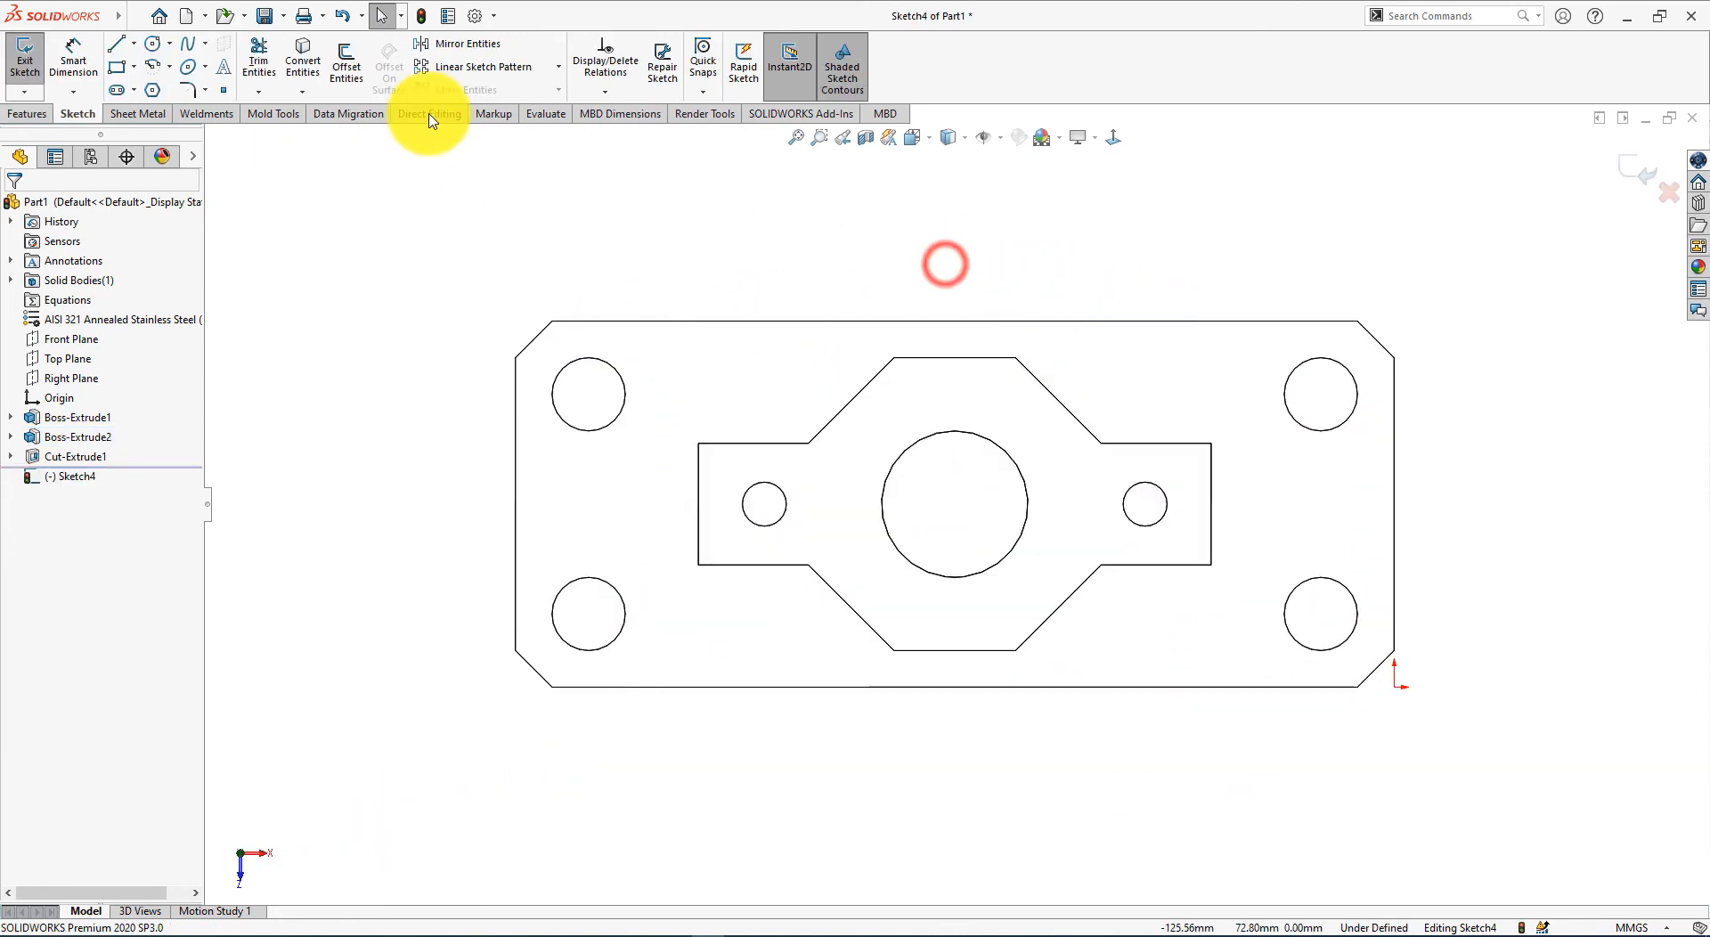
# Step: Convert the circular edges of the two small boss holes into sketch entities
pyautogui.click(309, 61)
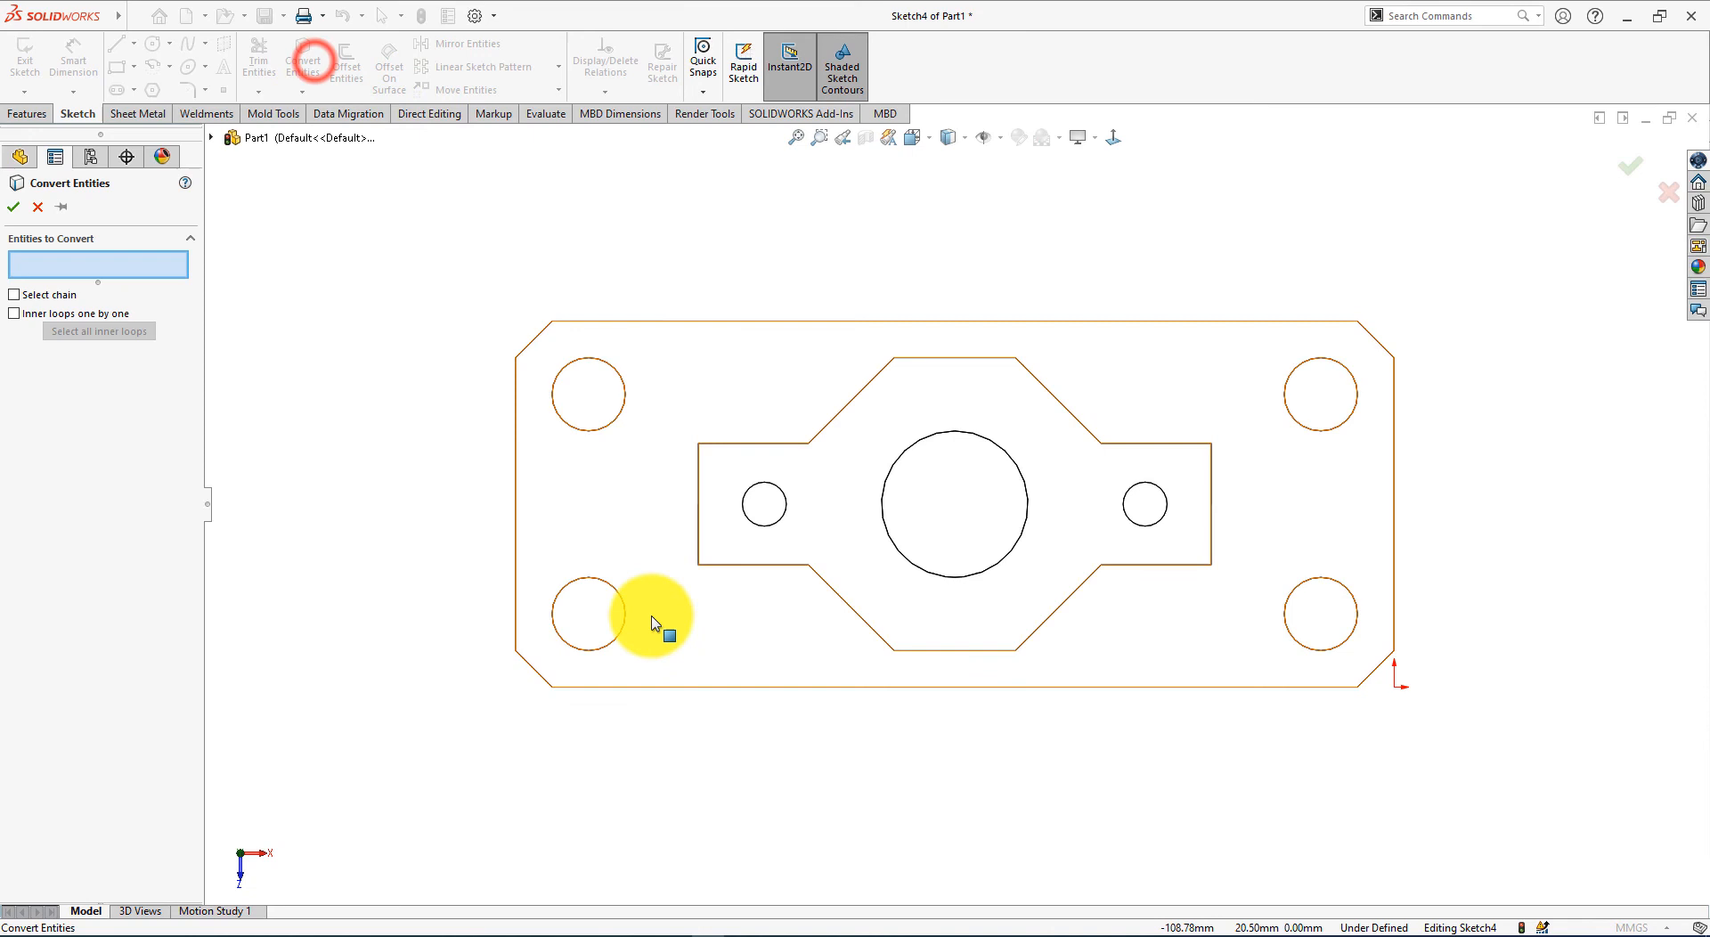
pyautogui.click(757, 525)
pyautogui.click(1146, 527)
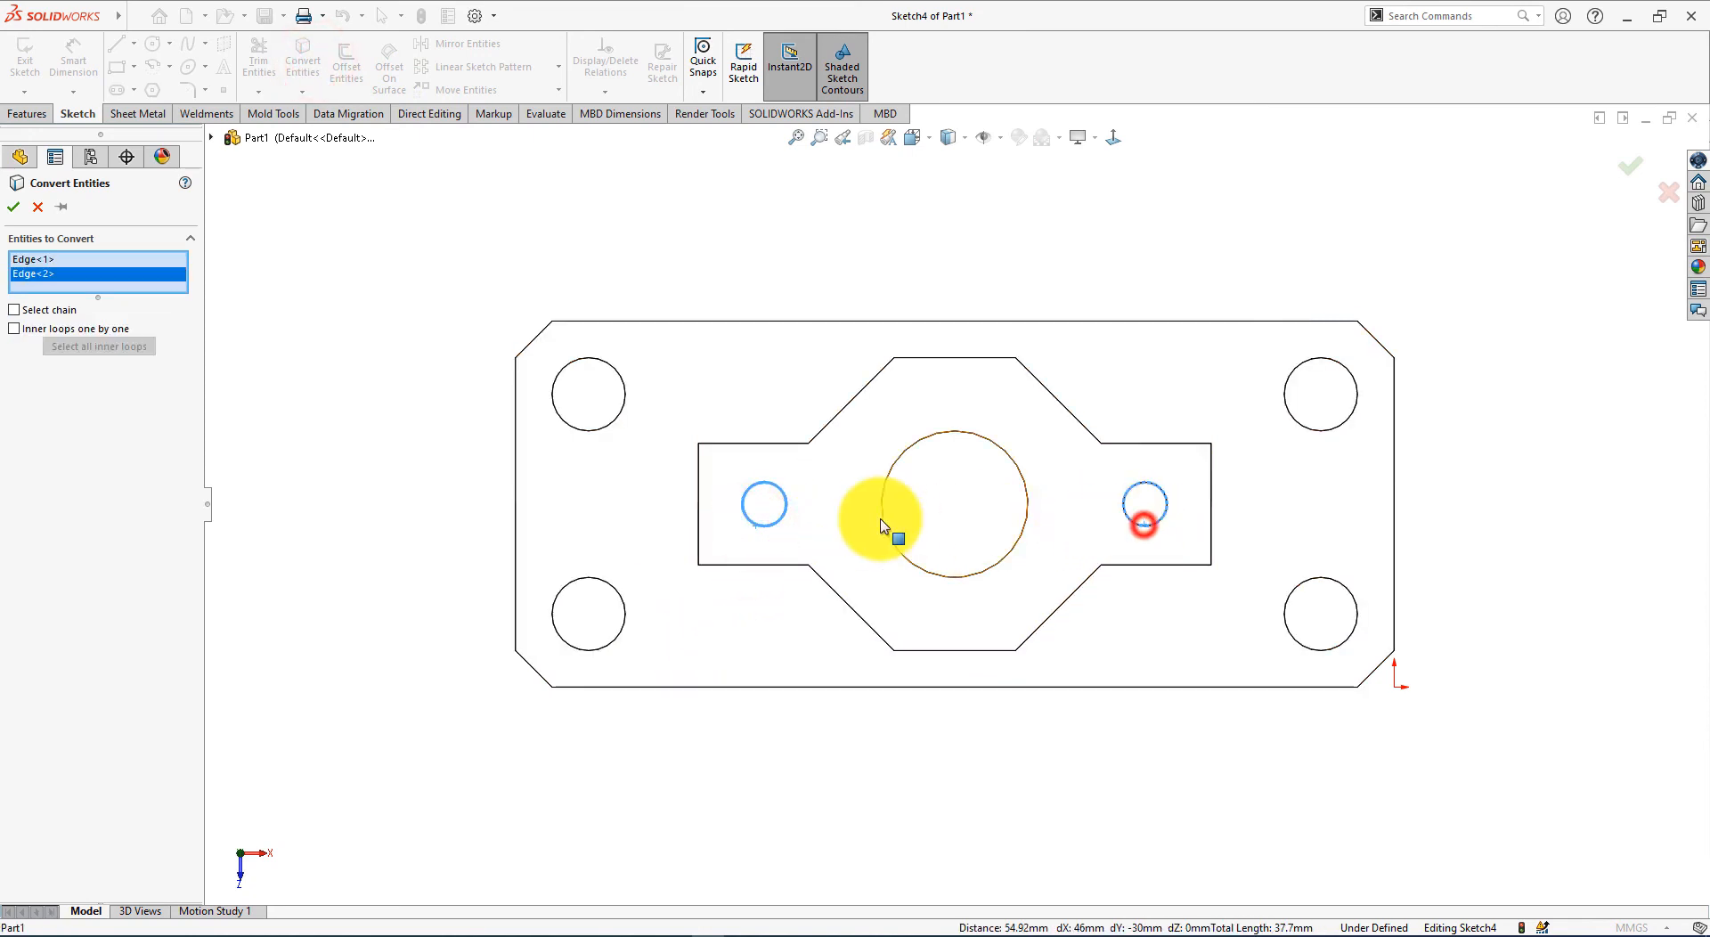
pyautogui.click(14, 207)
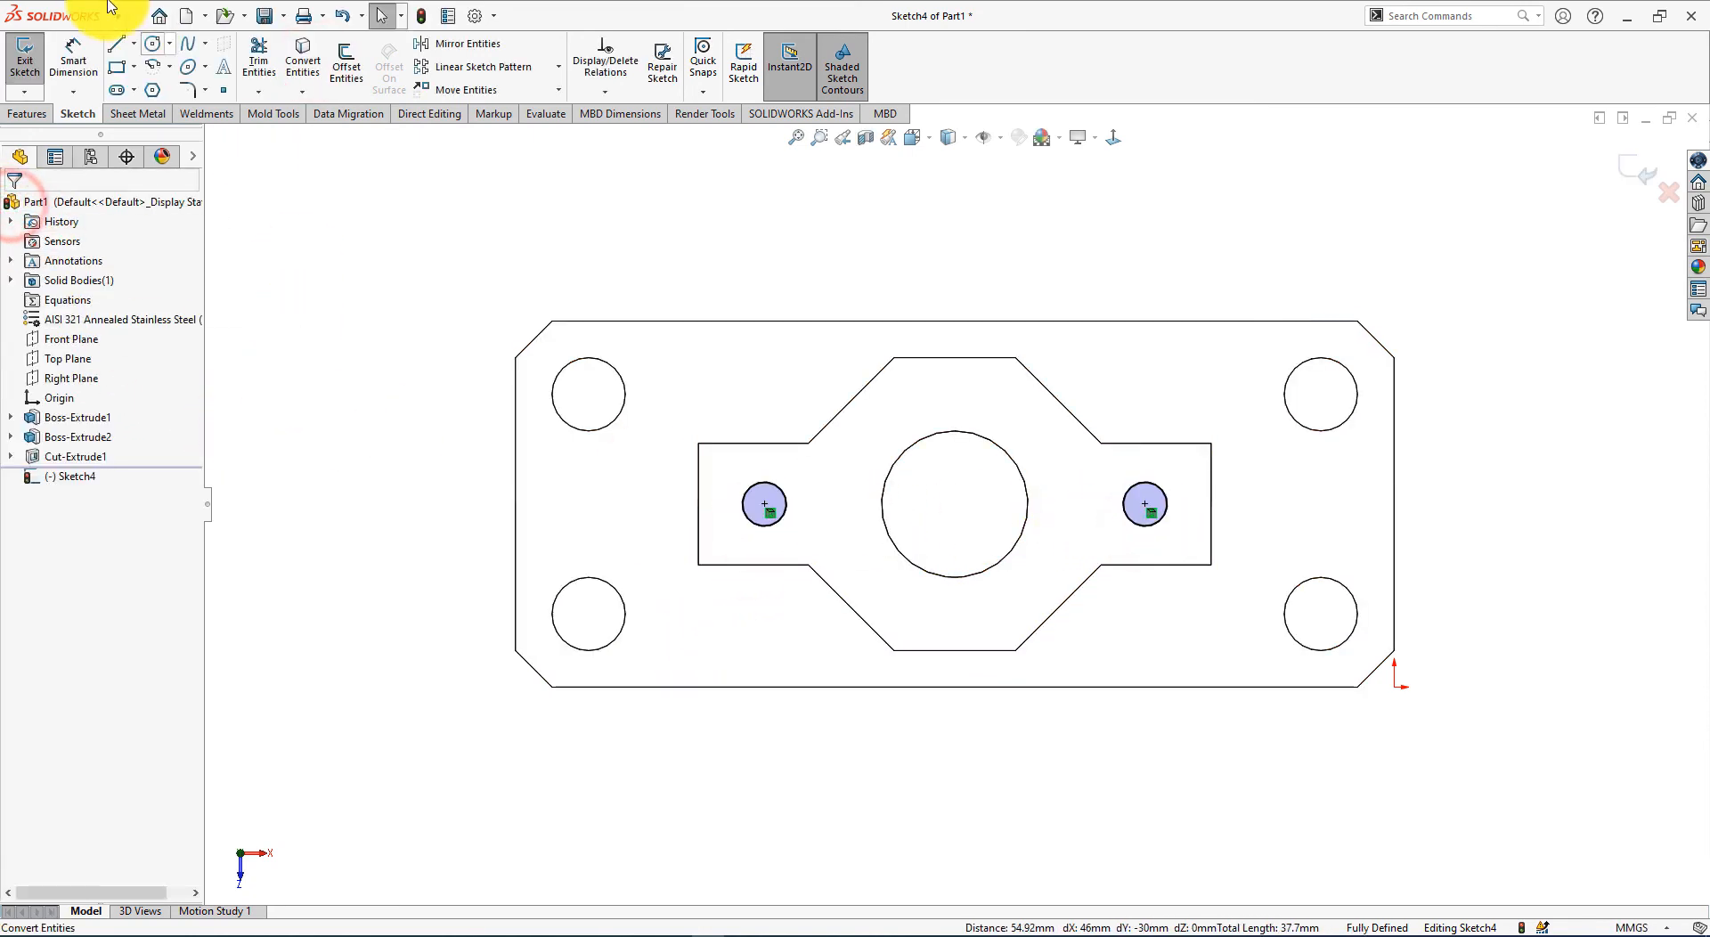
# Step: Sketch a concentric circle around each small boss hole, with radii of about 5.7 mm and 6.2 mm, and finish the Circle tool
pyautogui.click(152, 43)
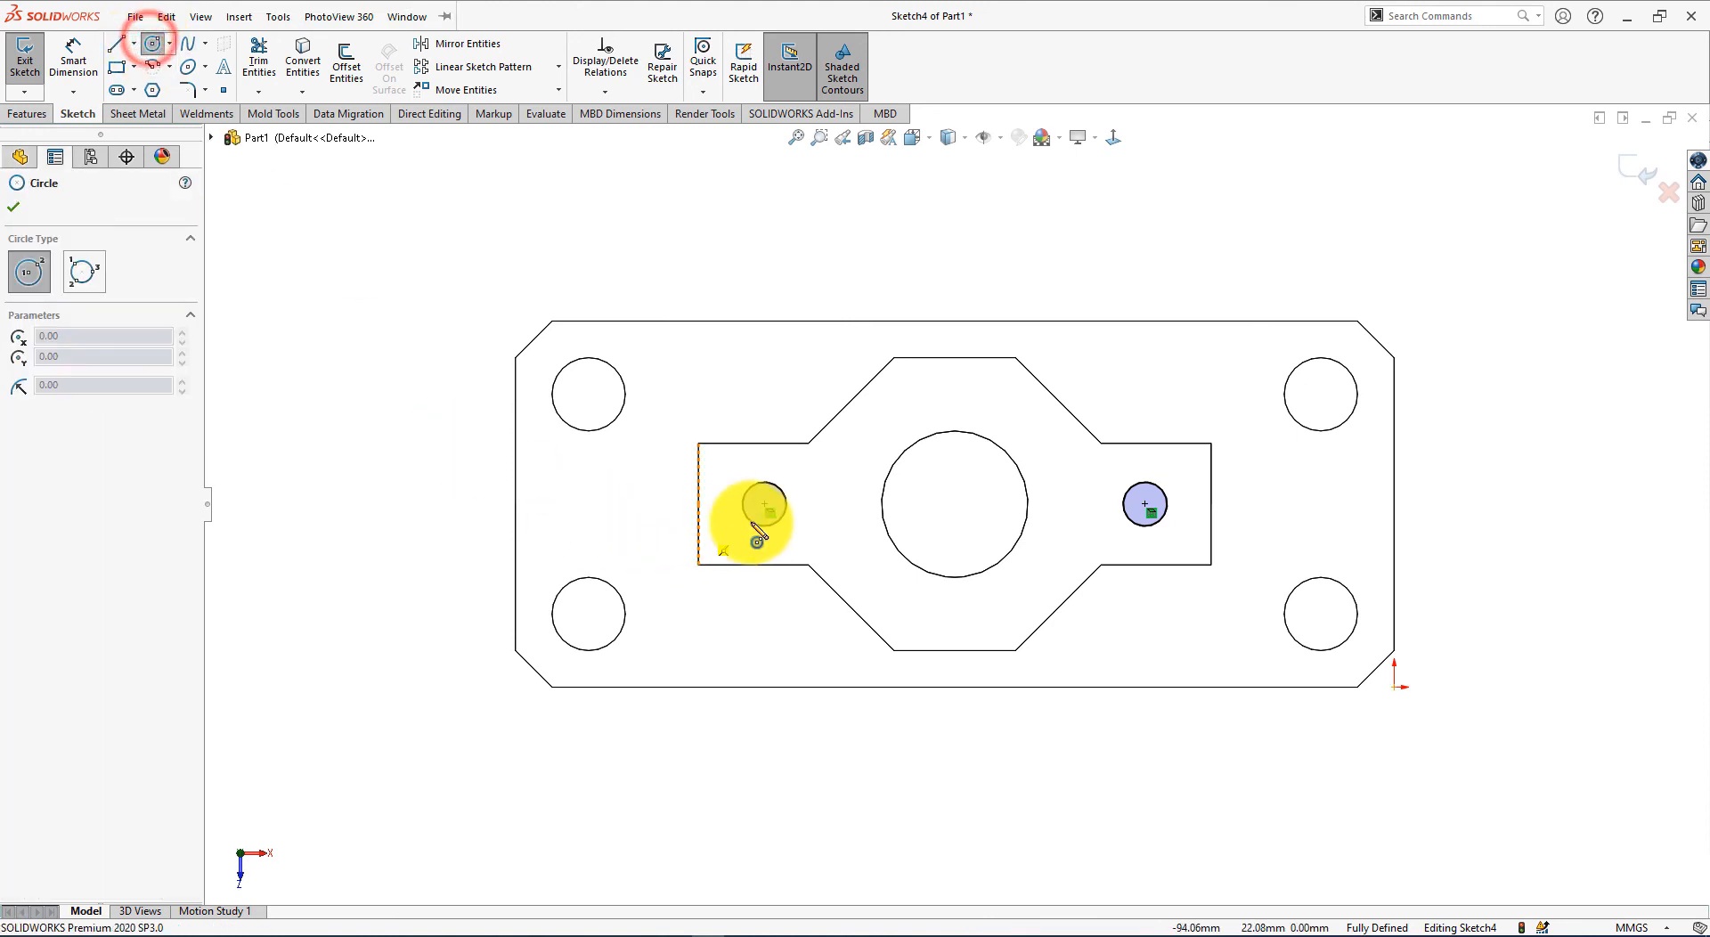
pyautogui.click(764, 504)
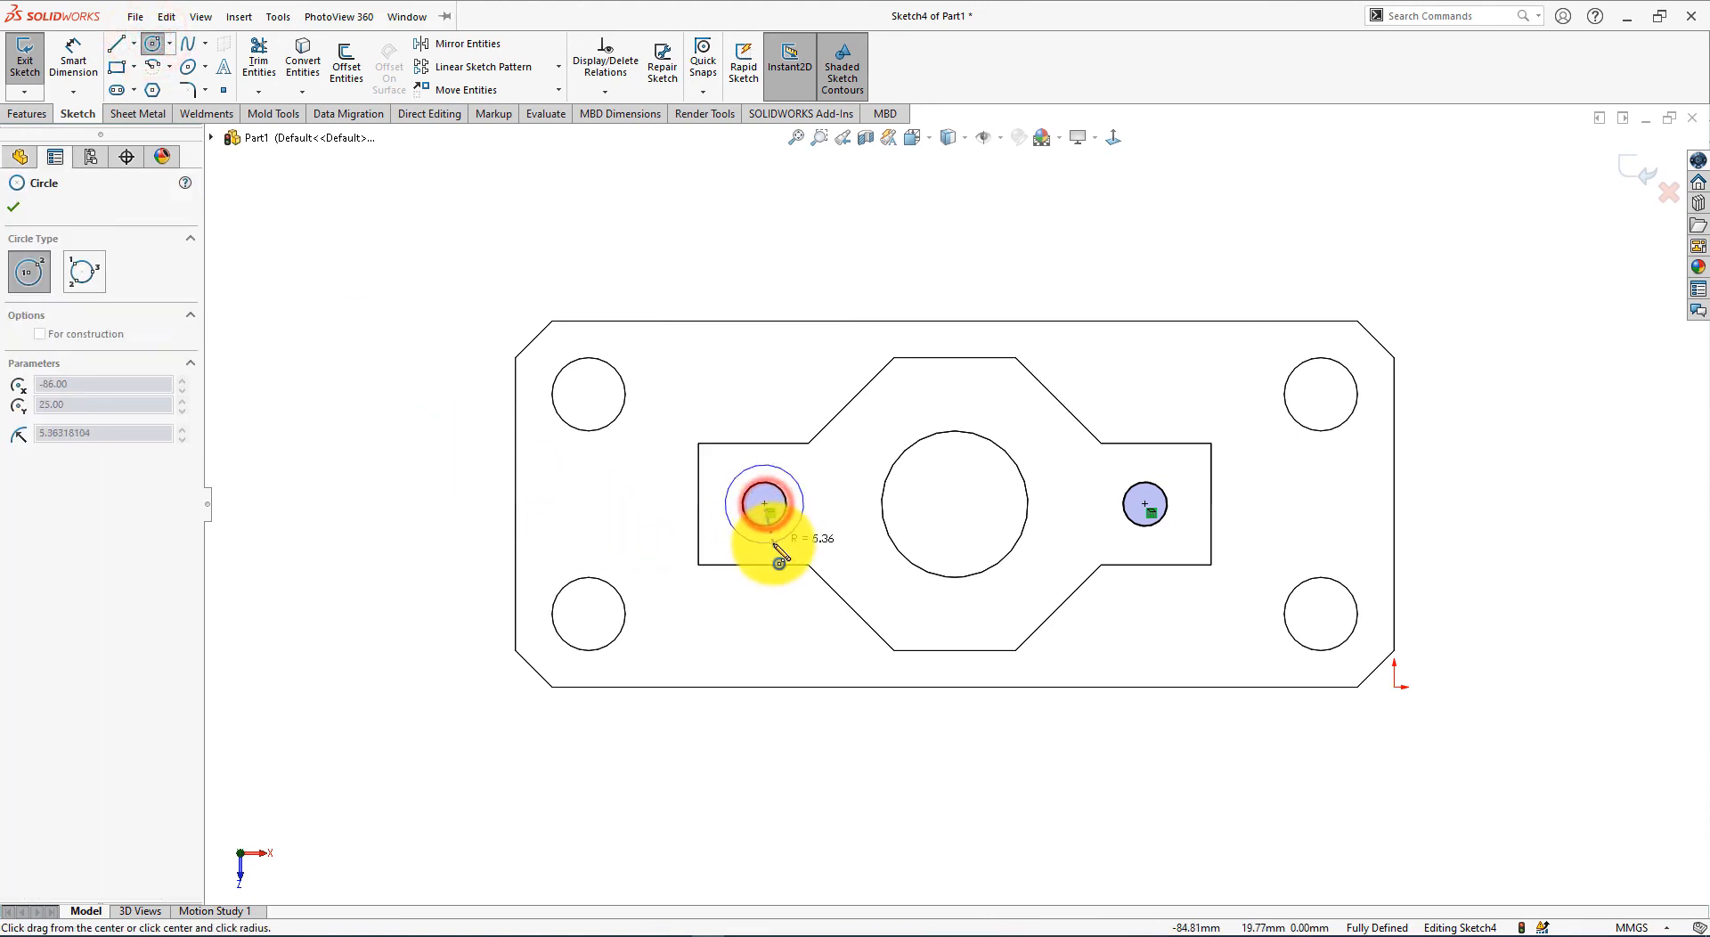
pyautogui.click(771, 544)
pyautogui.click(1145, 504)
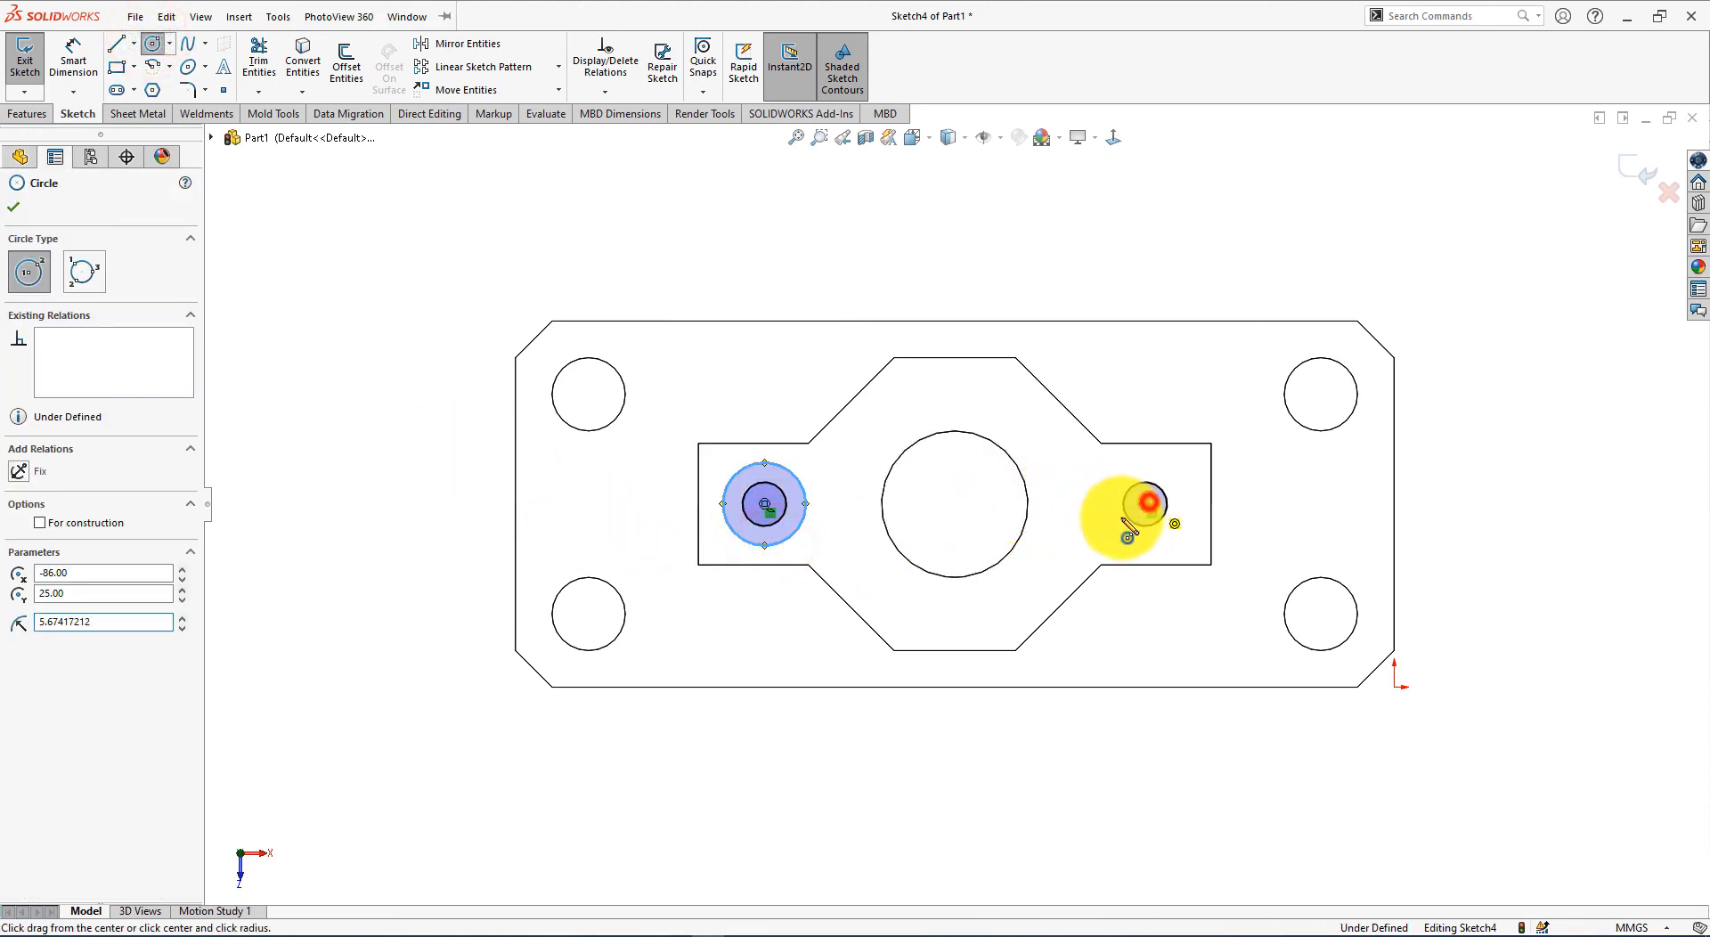
pyautogui.click(1107, 519)
pyautogui.rightClick(656, 259)
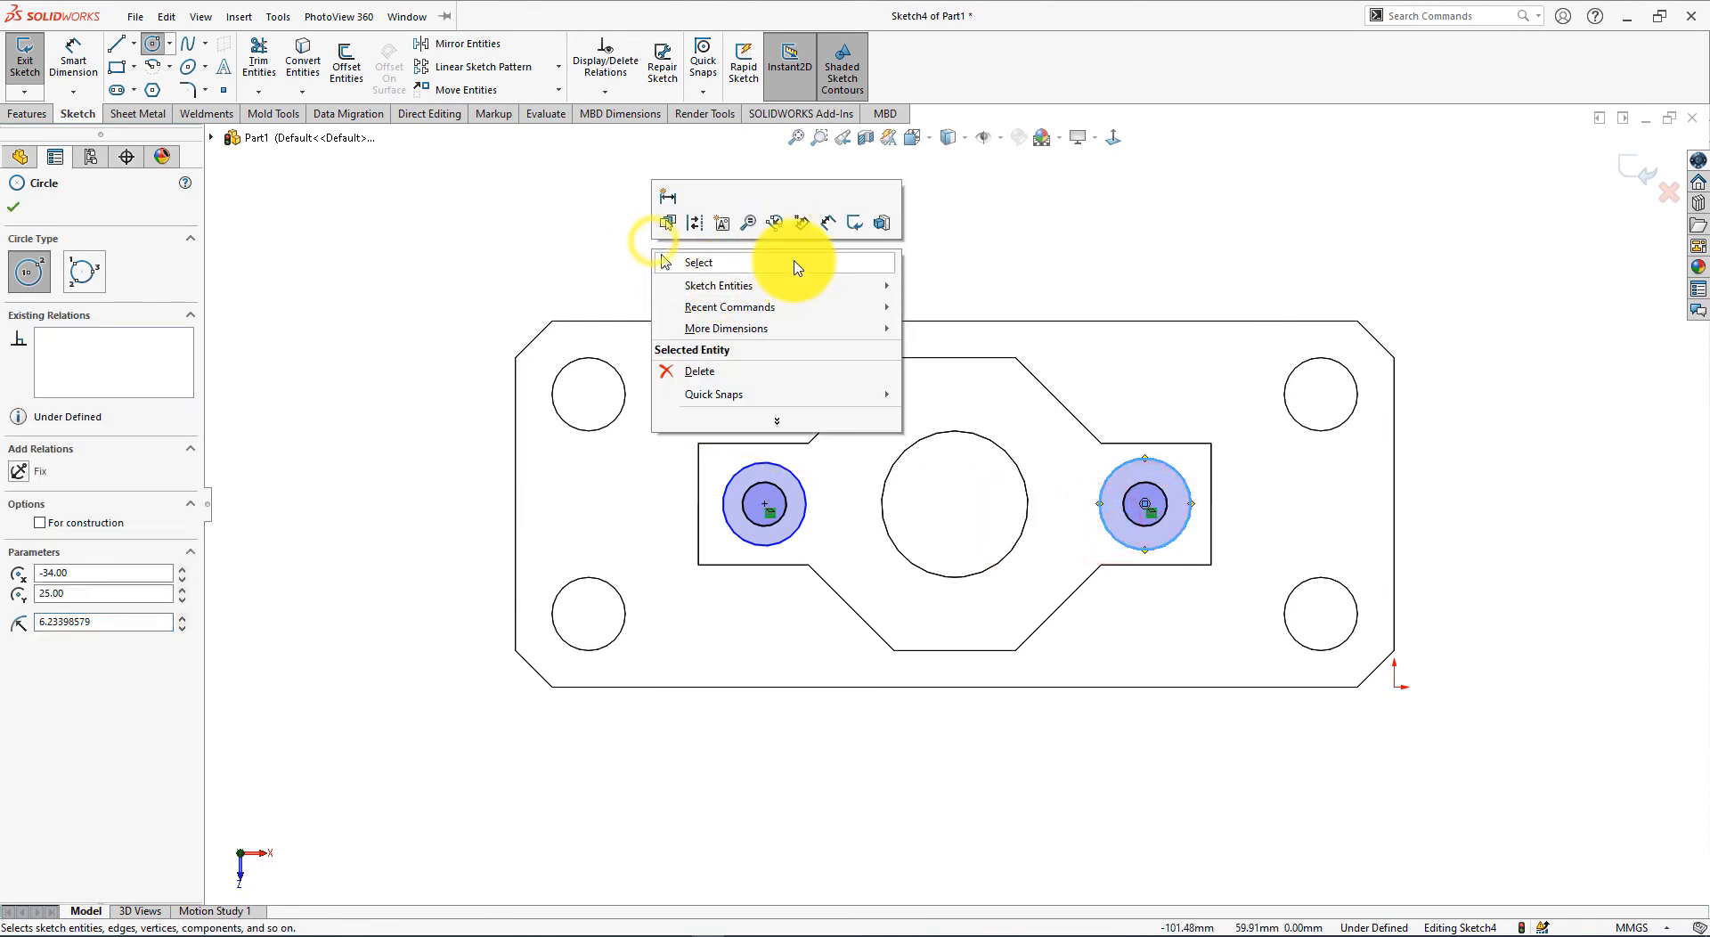
pyautogui.click(793, 260)
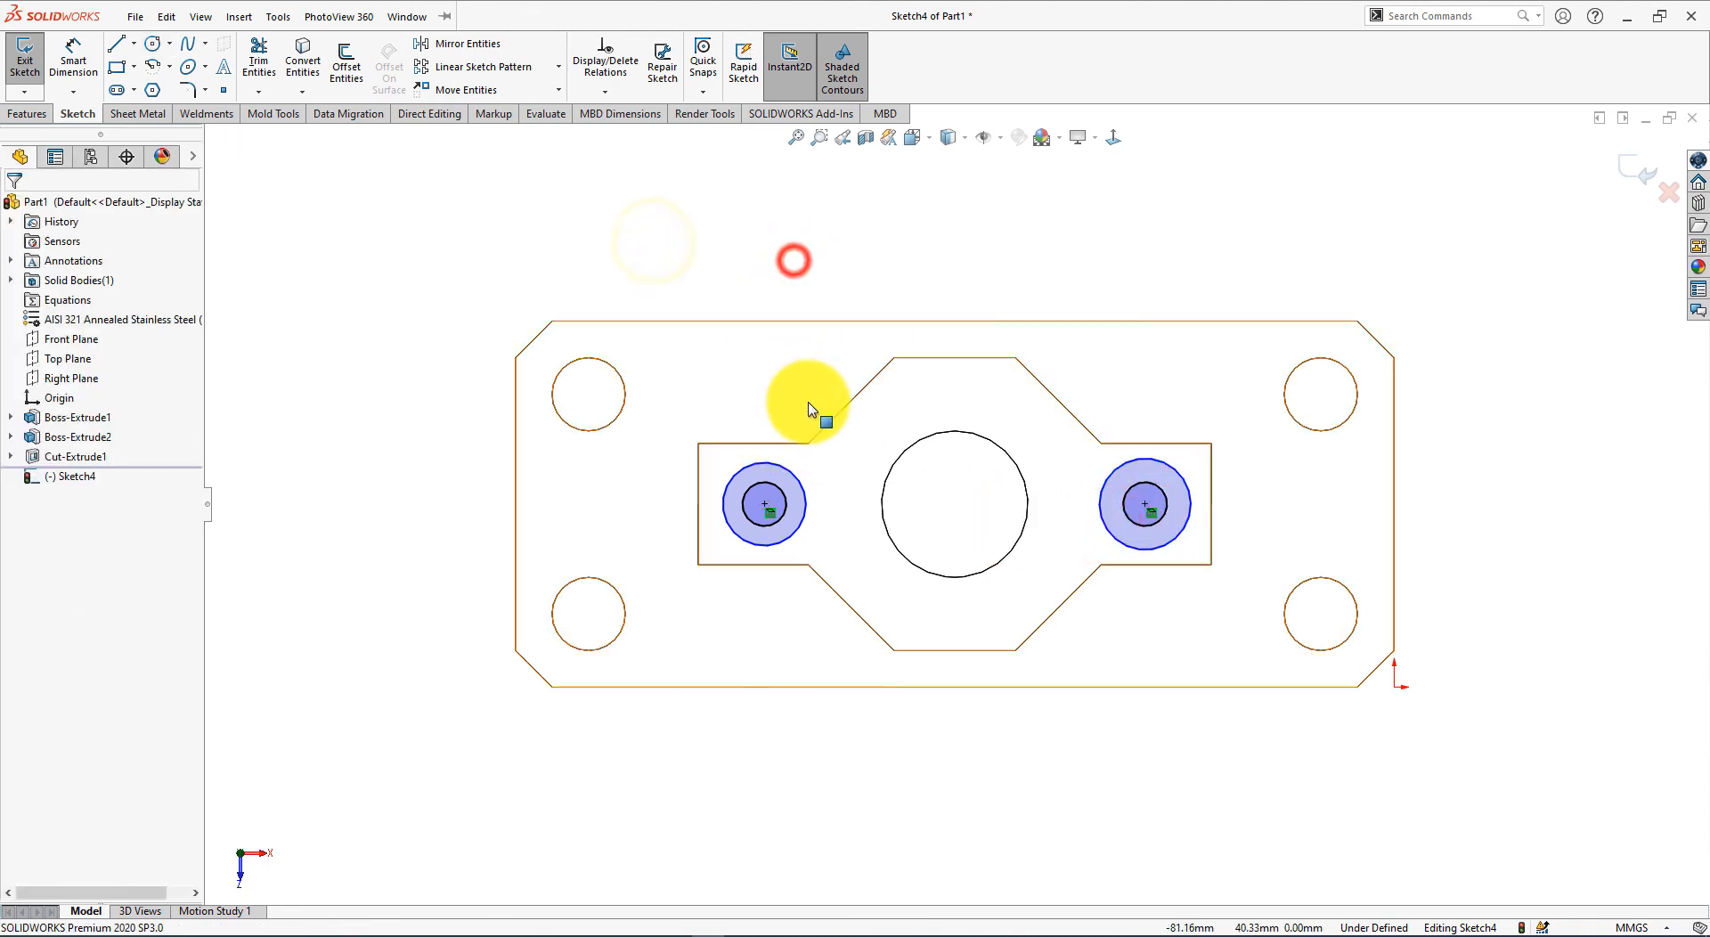
# Step: Make the two larger circles around the small boss holes equal in size
pyautogui.click(810, 512)
pyautogui.keyDown('ctrl'); pyautogui.click(1123, 545); pyautogui.keyUp('ctrl')
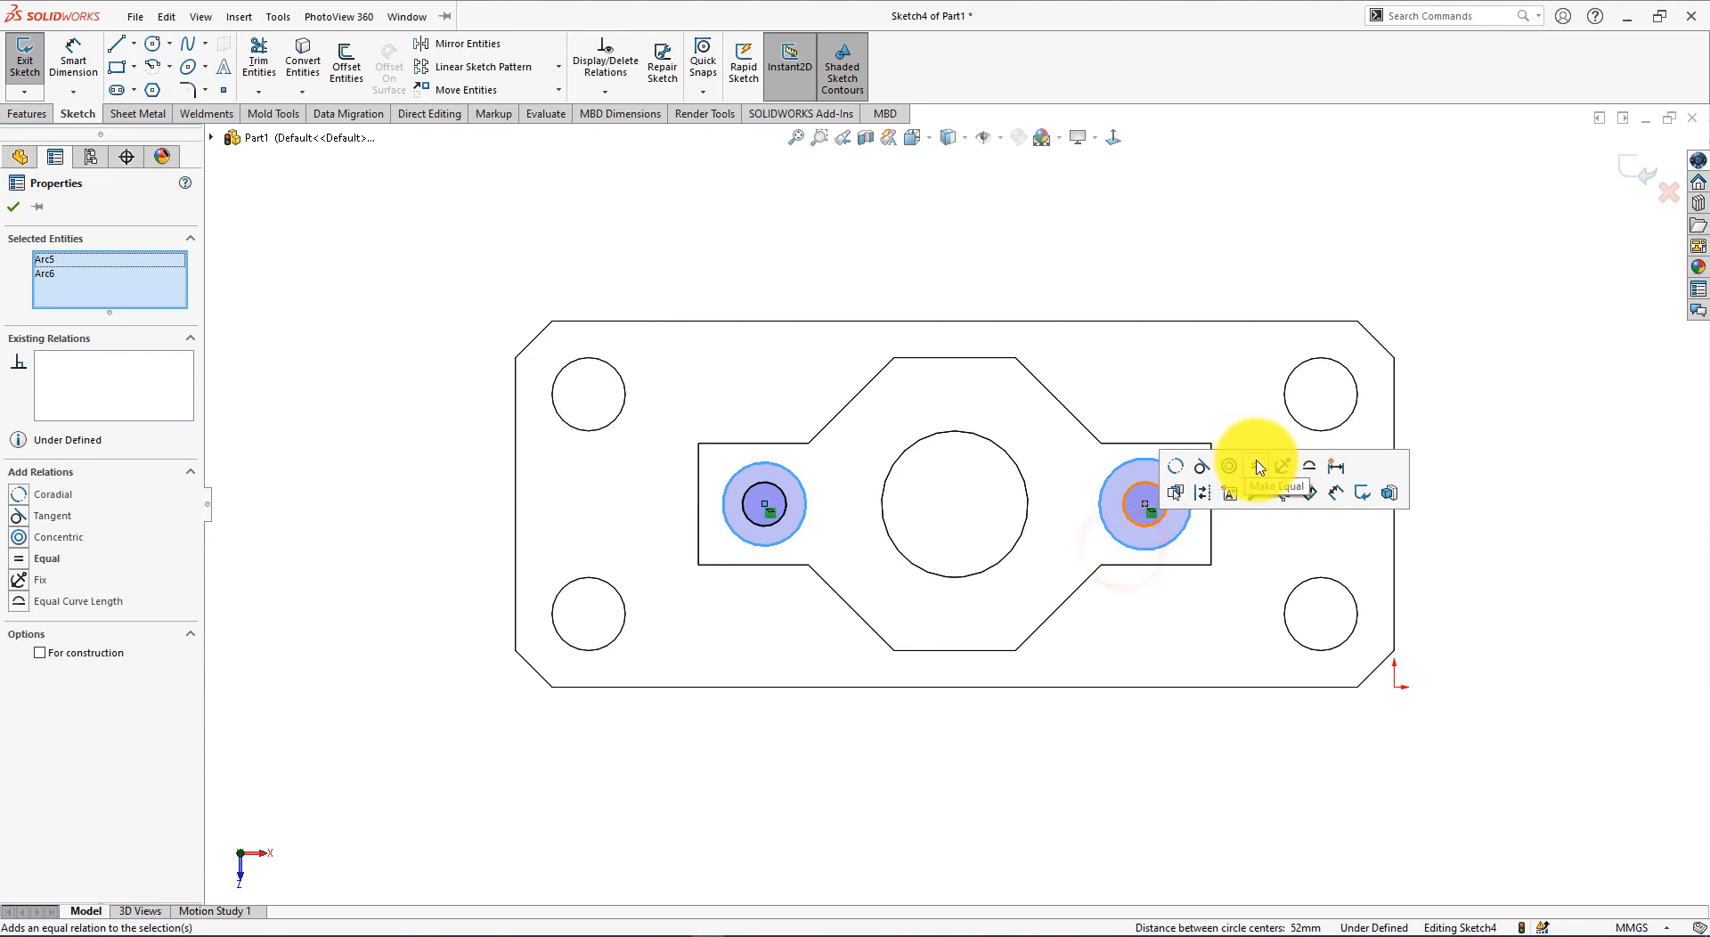
pyautogui.click(1256, 465)
pyautogui.click(974, 763)
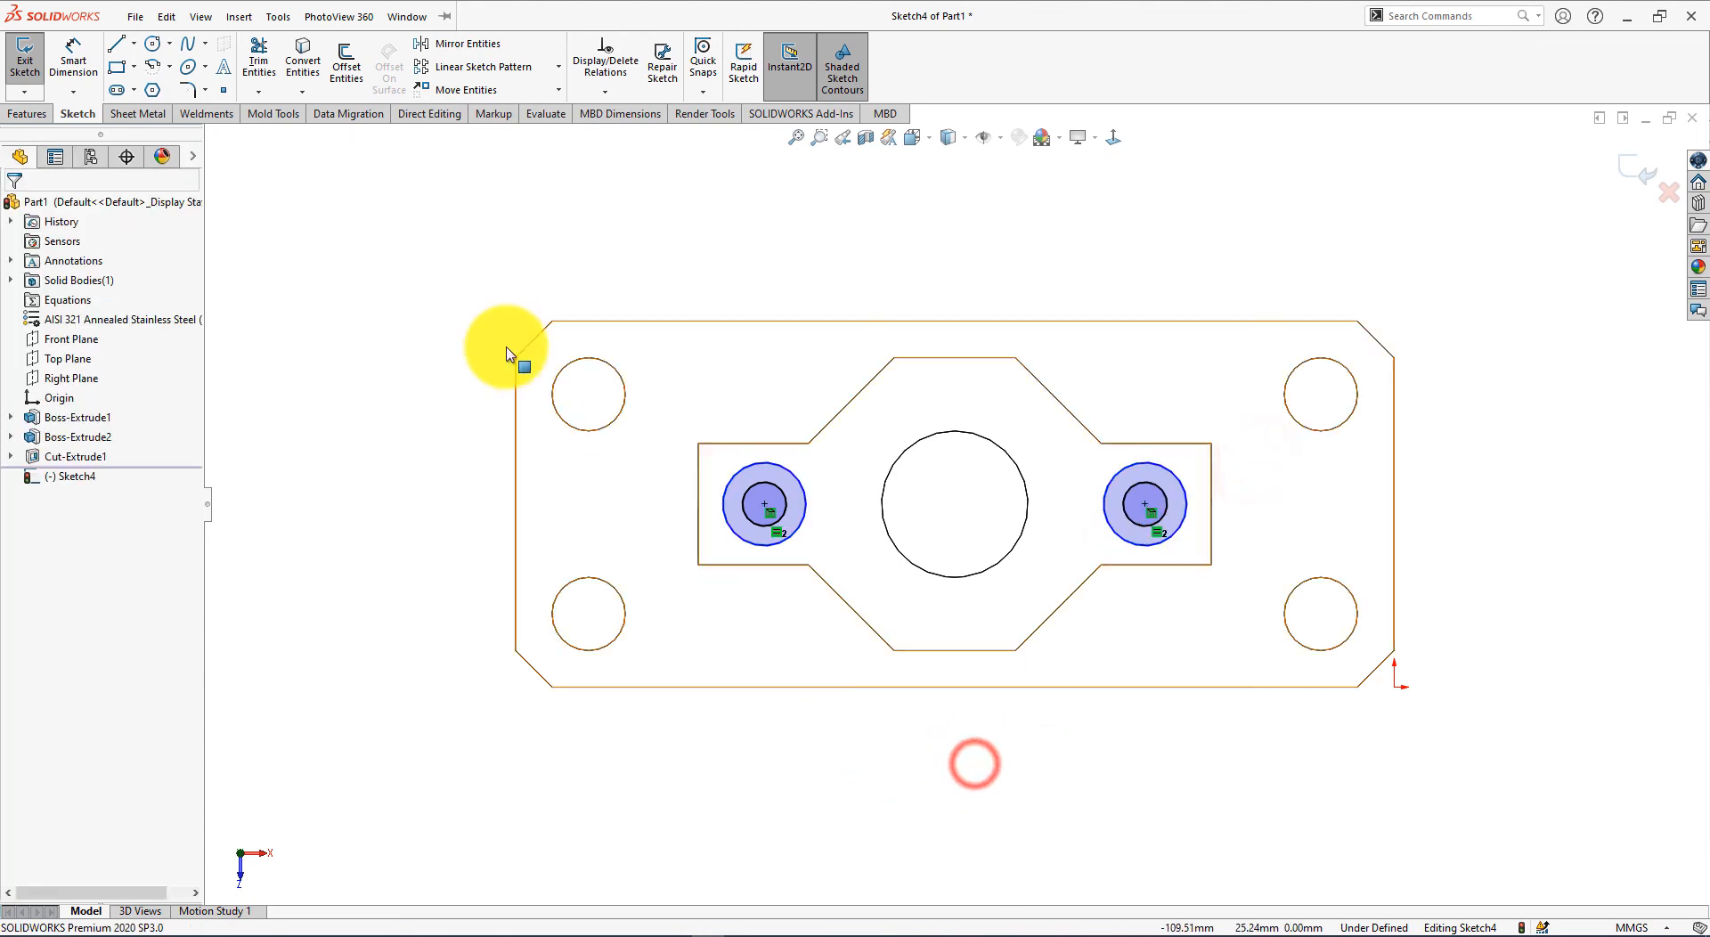
# Step: Dimension one of the larger circles with a 12 mm diameter, following the reference drawing
pyautogui.click(73, 59)
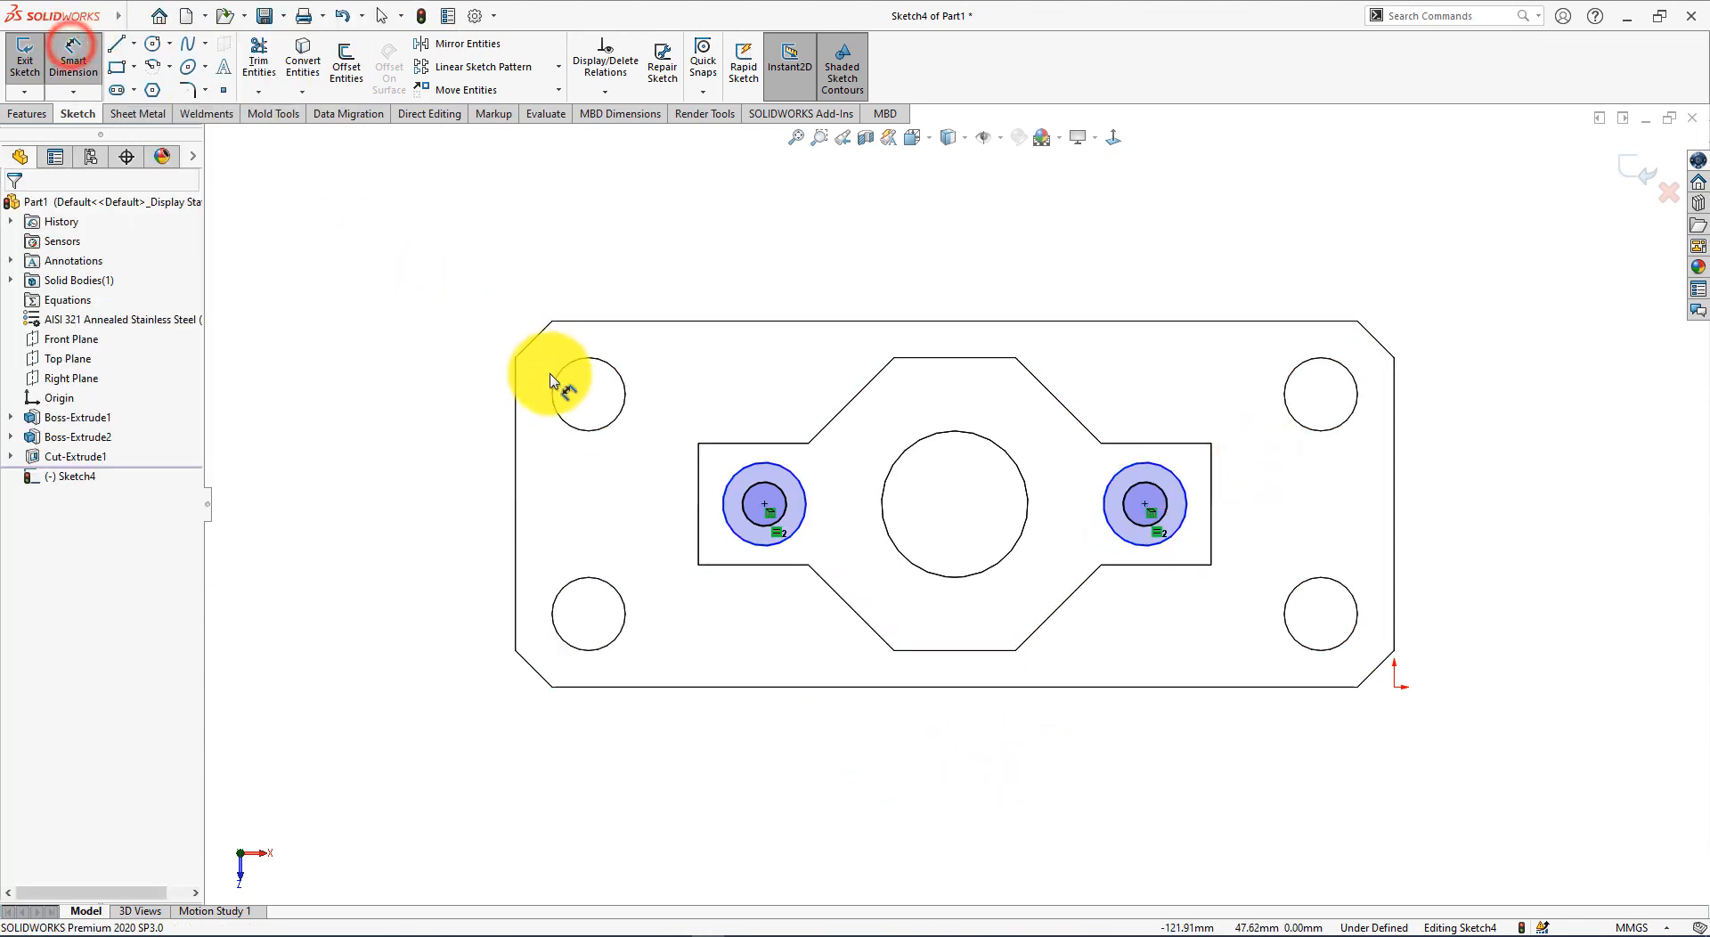
pyautogui.click(723, 503)
pyautogui.click(738, 360)
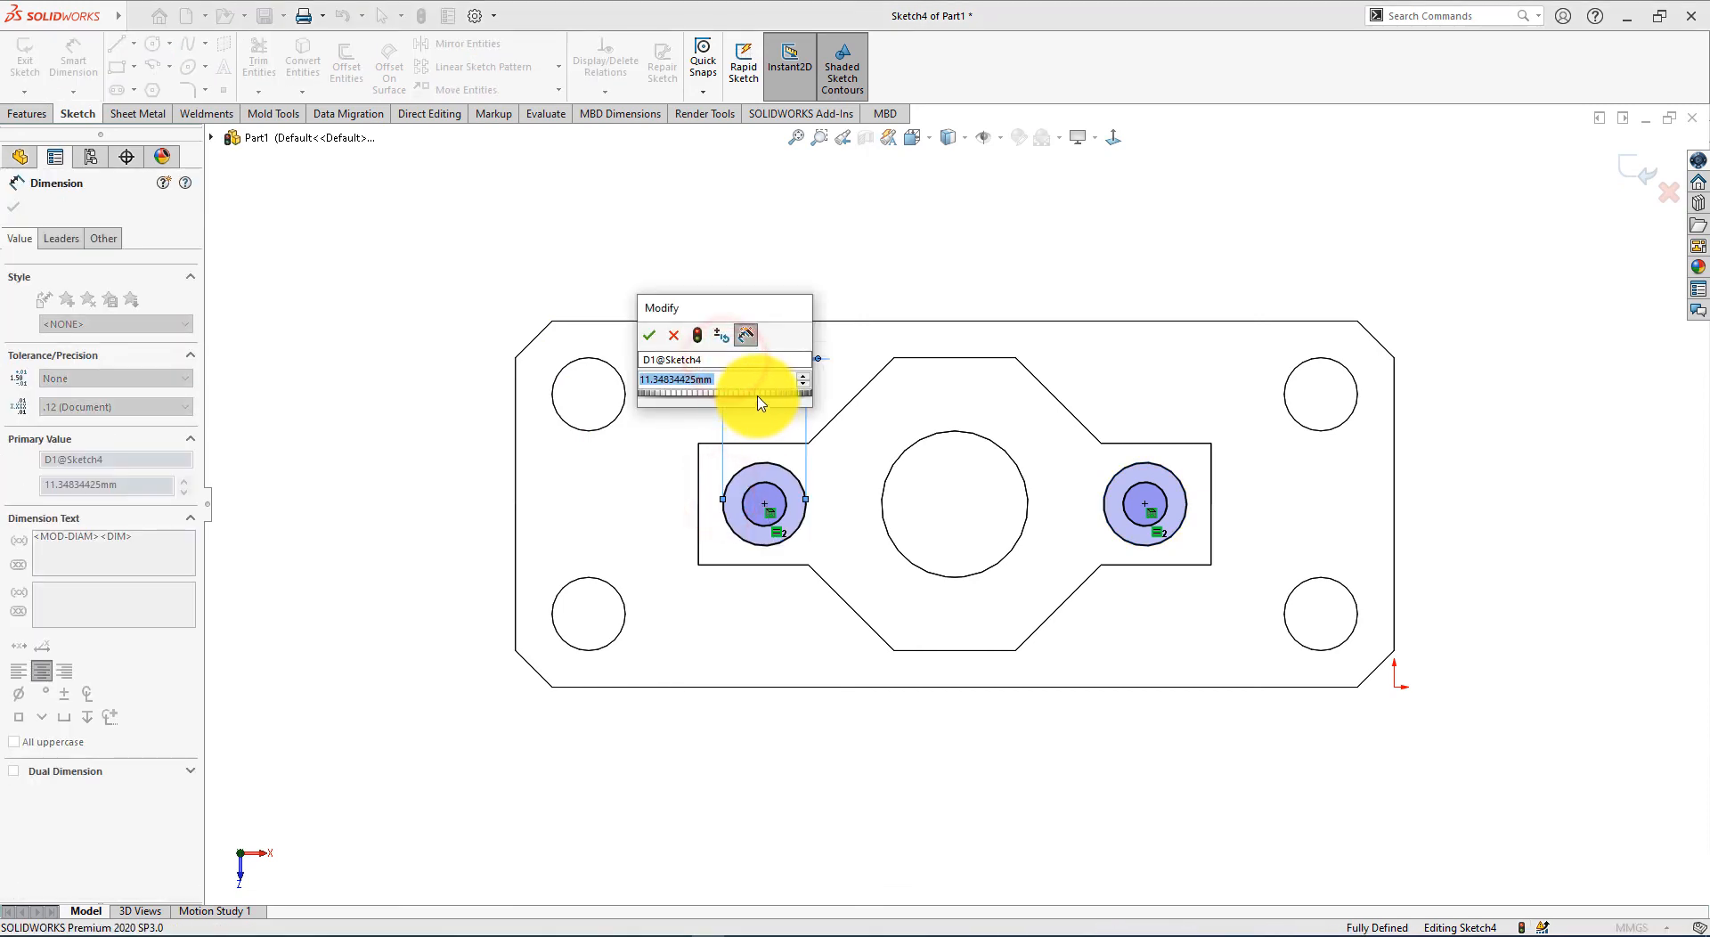
pyautogui.hotkey('alt', 'Tab')
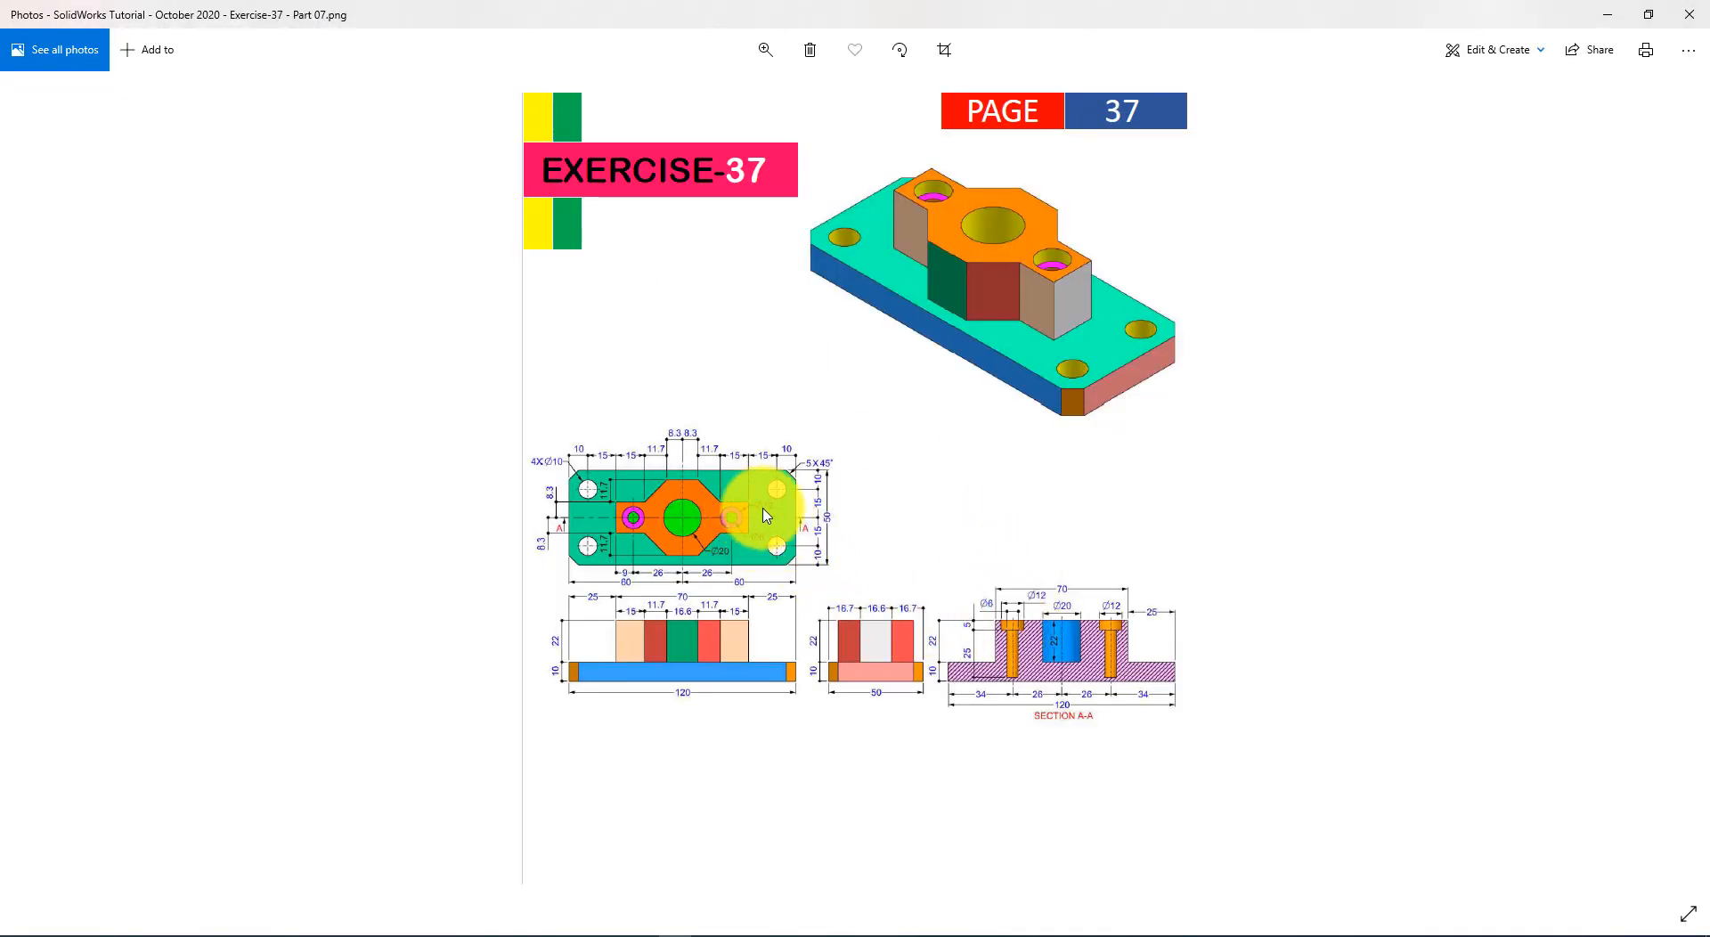
pyautogui.hotkey('alt', 'Tab')
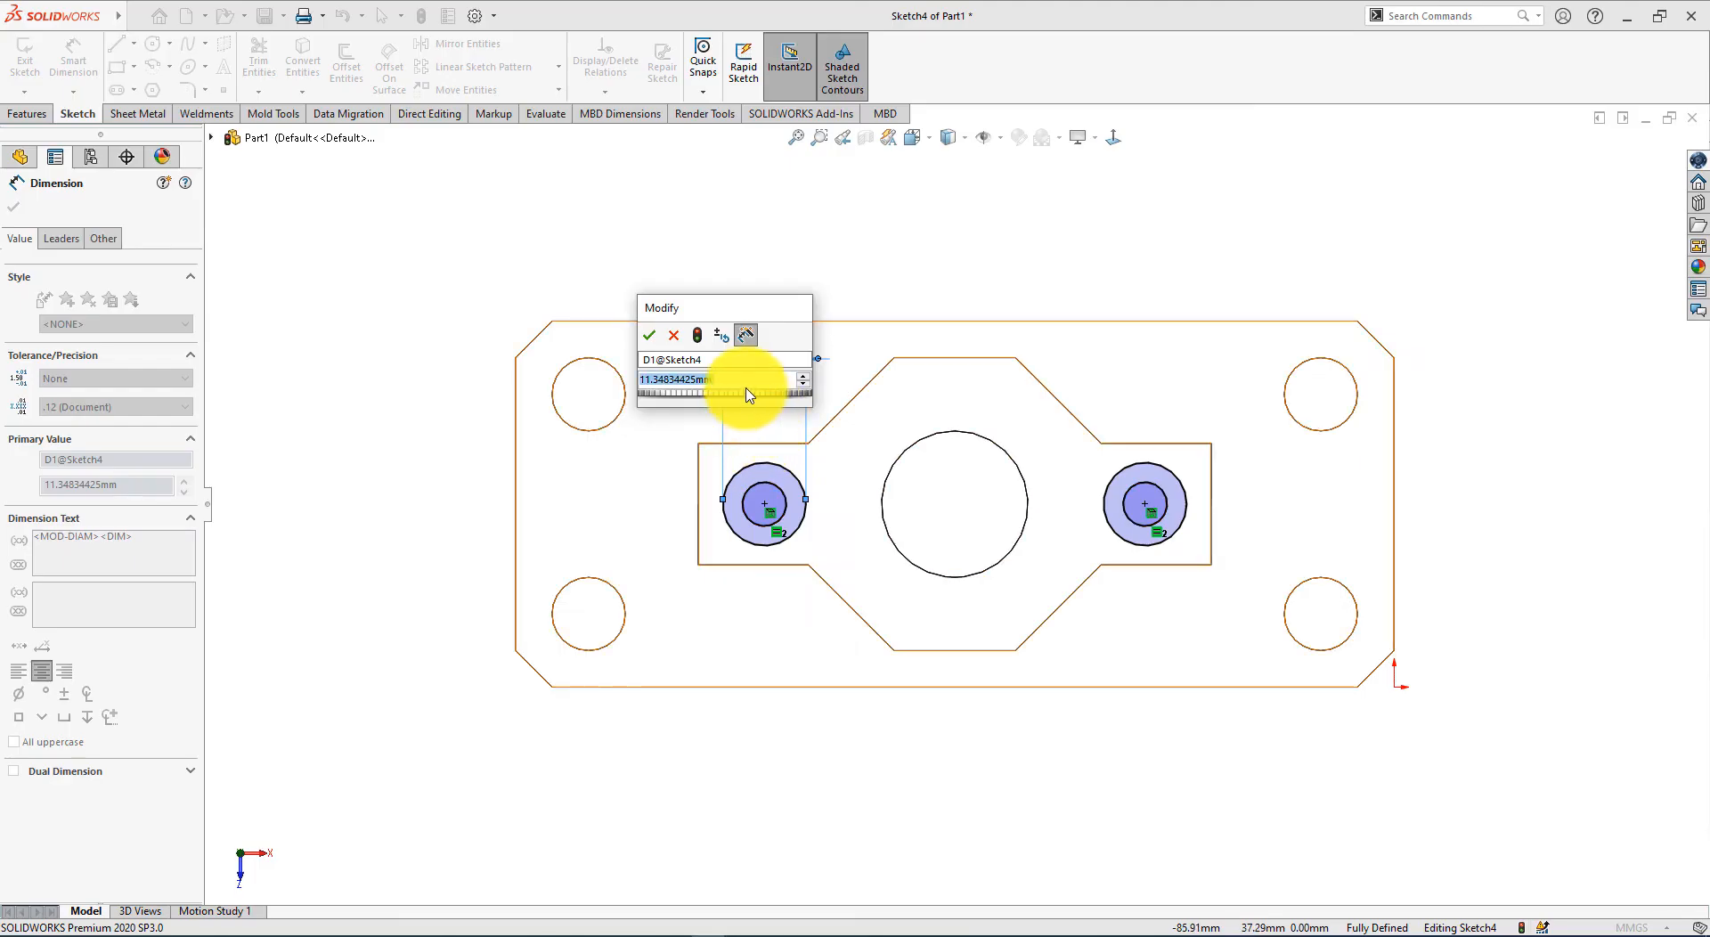
pyautogui.write('12')
pyautogui.press('Return')
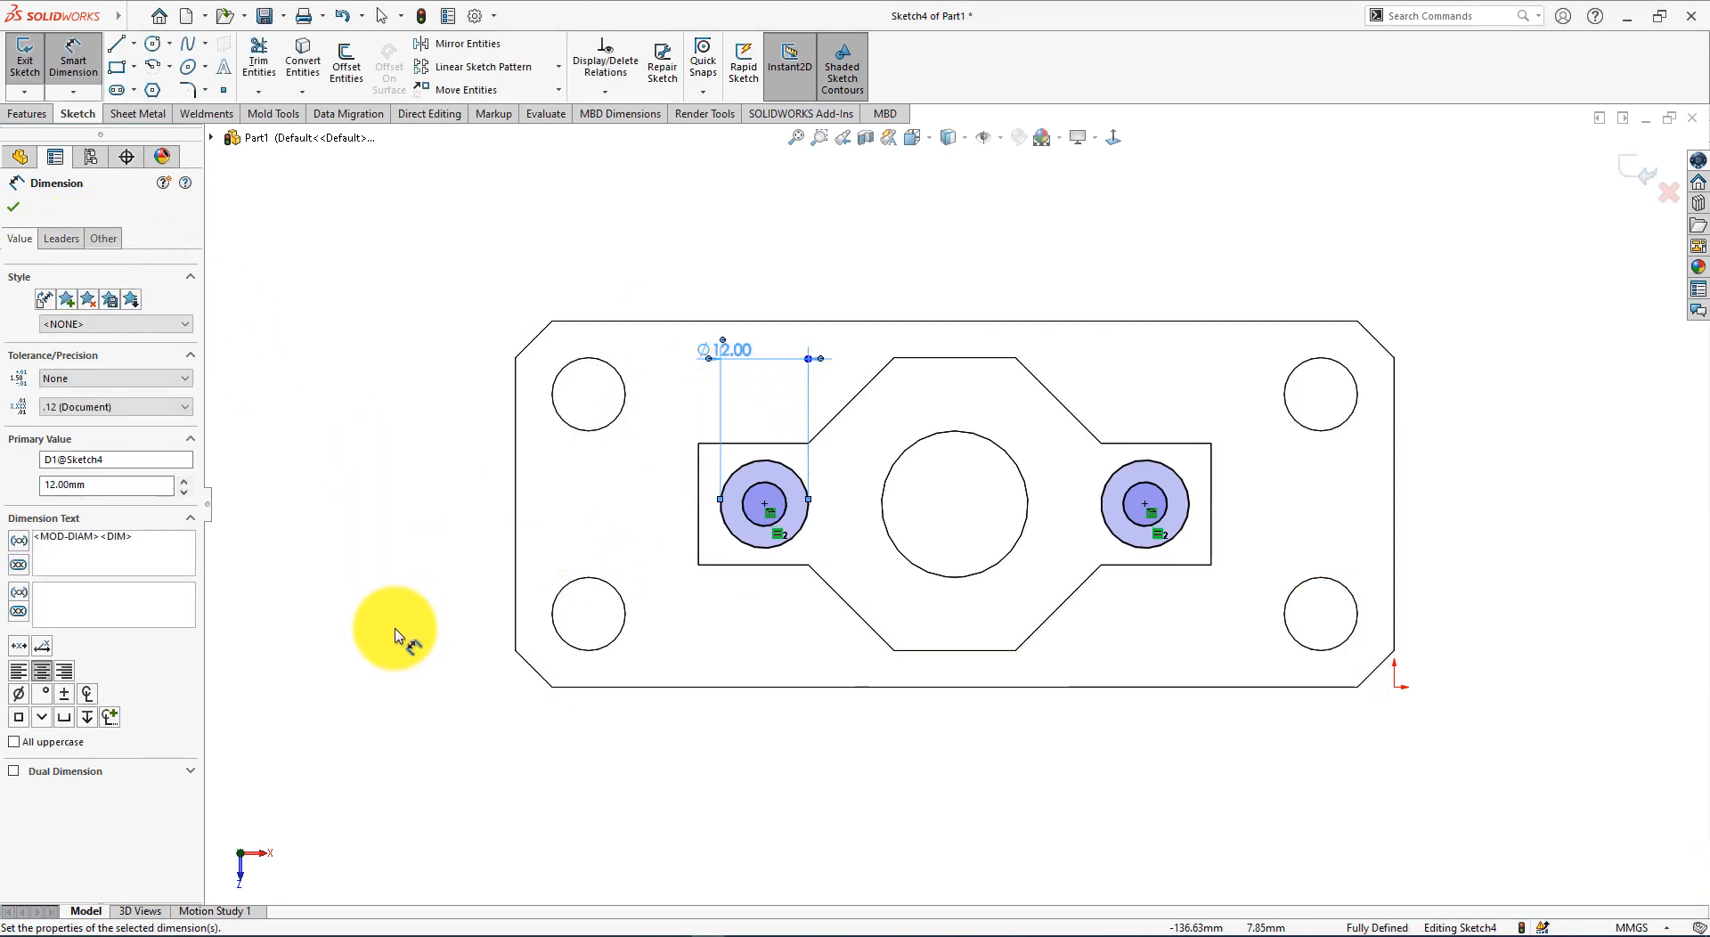
# Step: Cut the ring-shaped counterbore profiles into the boss with a blind Extruded Cut 5 mm deep, as in the reference drawing's section view
pyautogui.moveTo(401, 629)
pyautogui.mouseDown(button='middle')
pyautogui.moveTo(366, 362)
pyautogui.moveTo(357, 384)
pyautogui.mouseUp(button='middle')
pyautogui.click(27, 113)
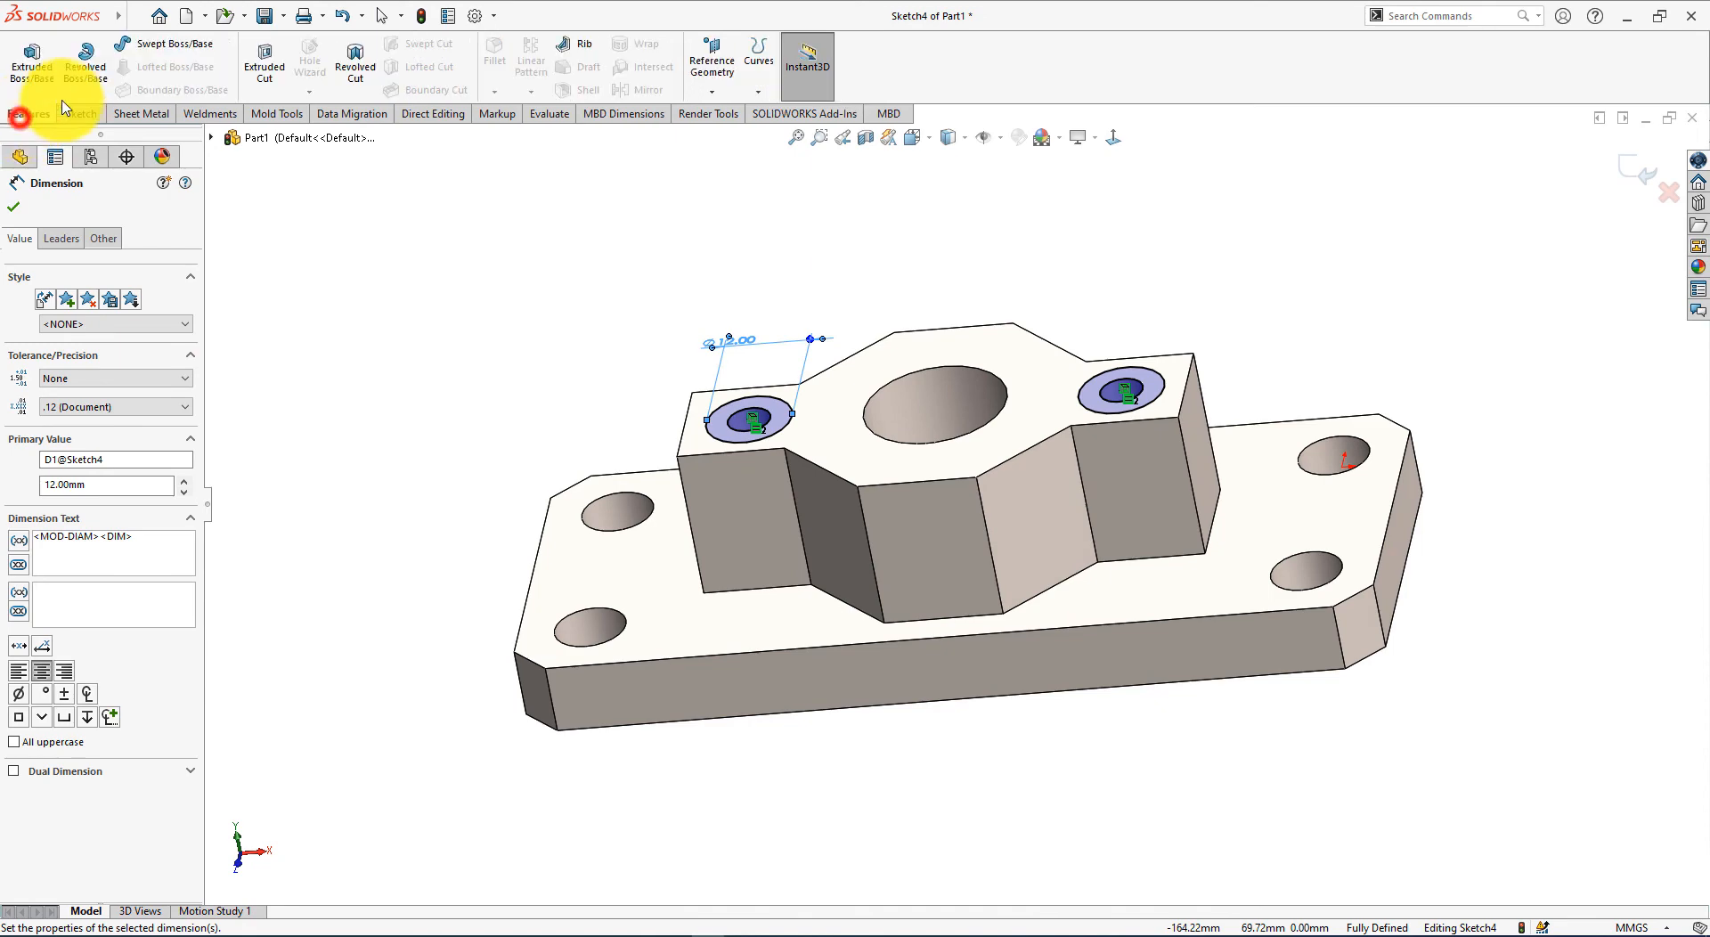
pyautogui.click(268, 64)
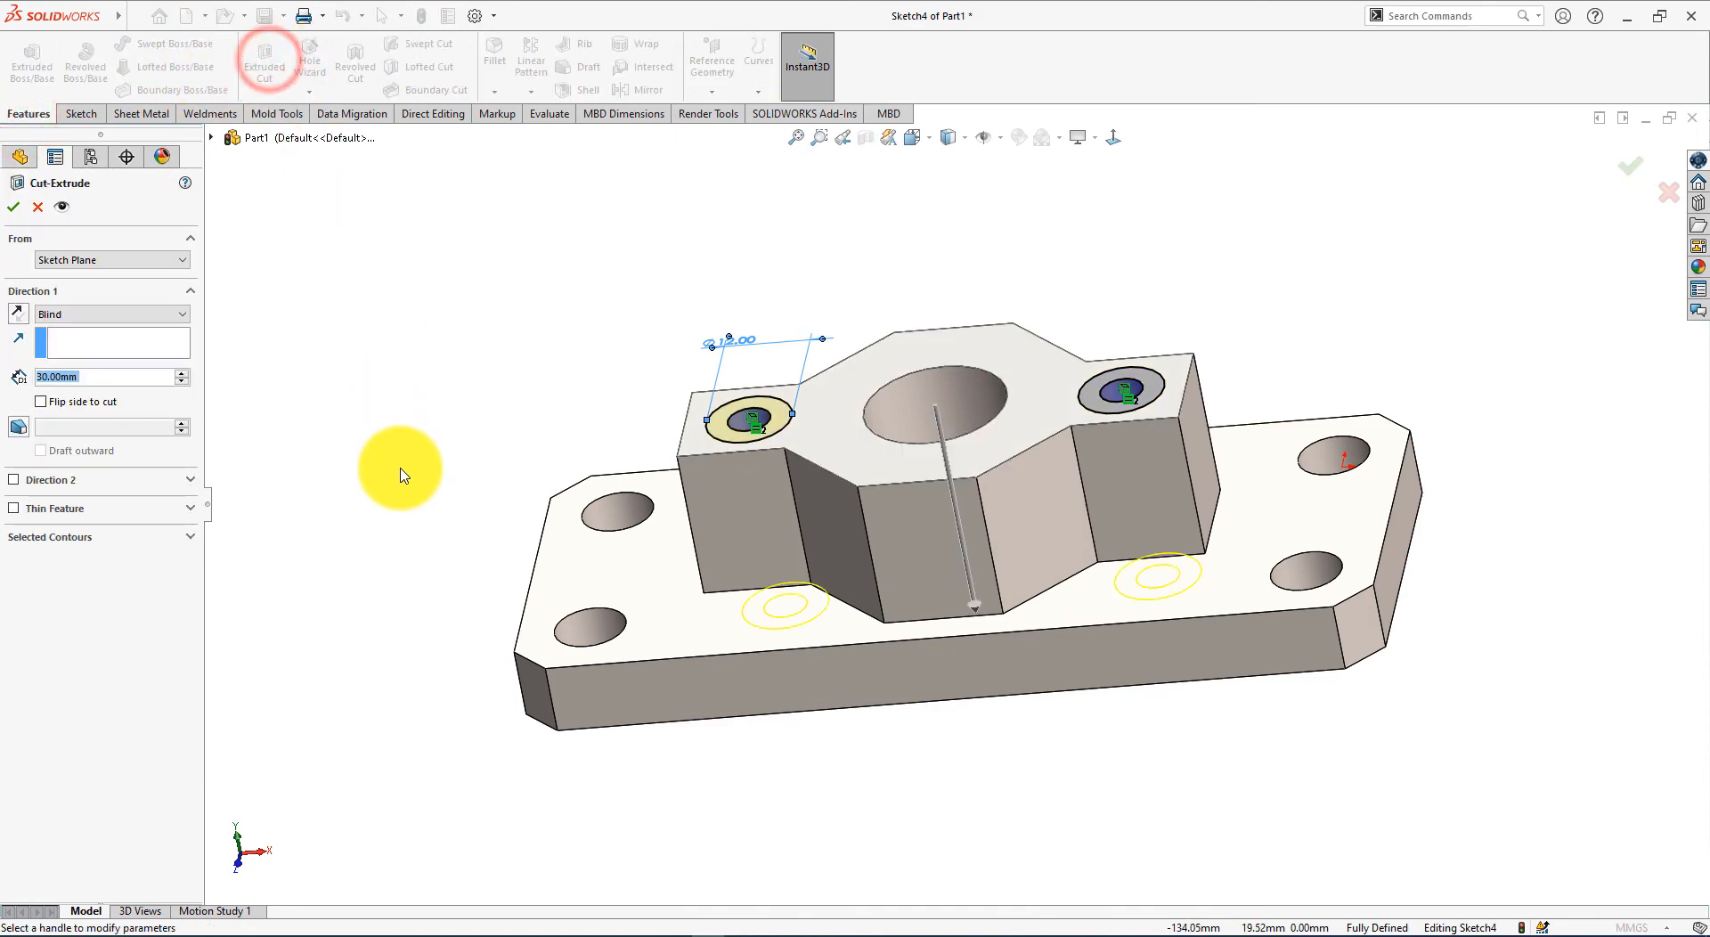
pyautogui.hotkey('alt', 'Tab')
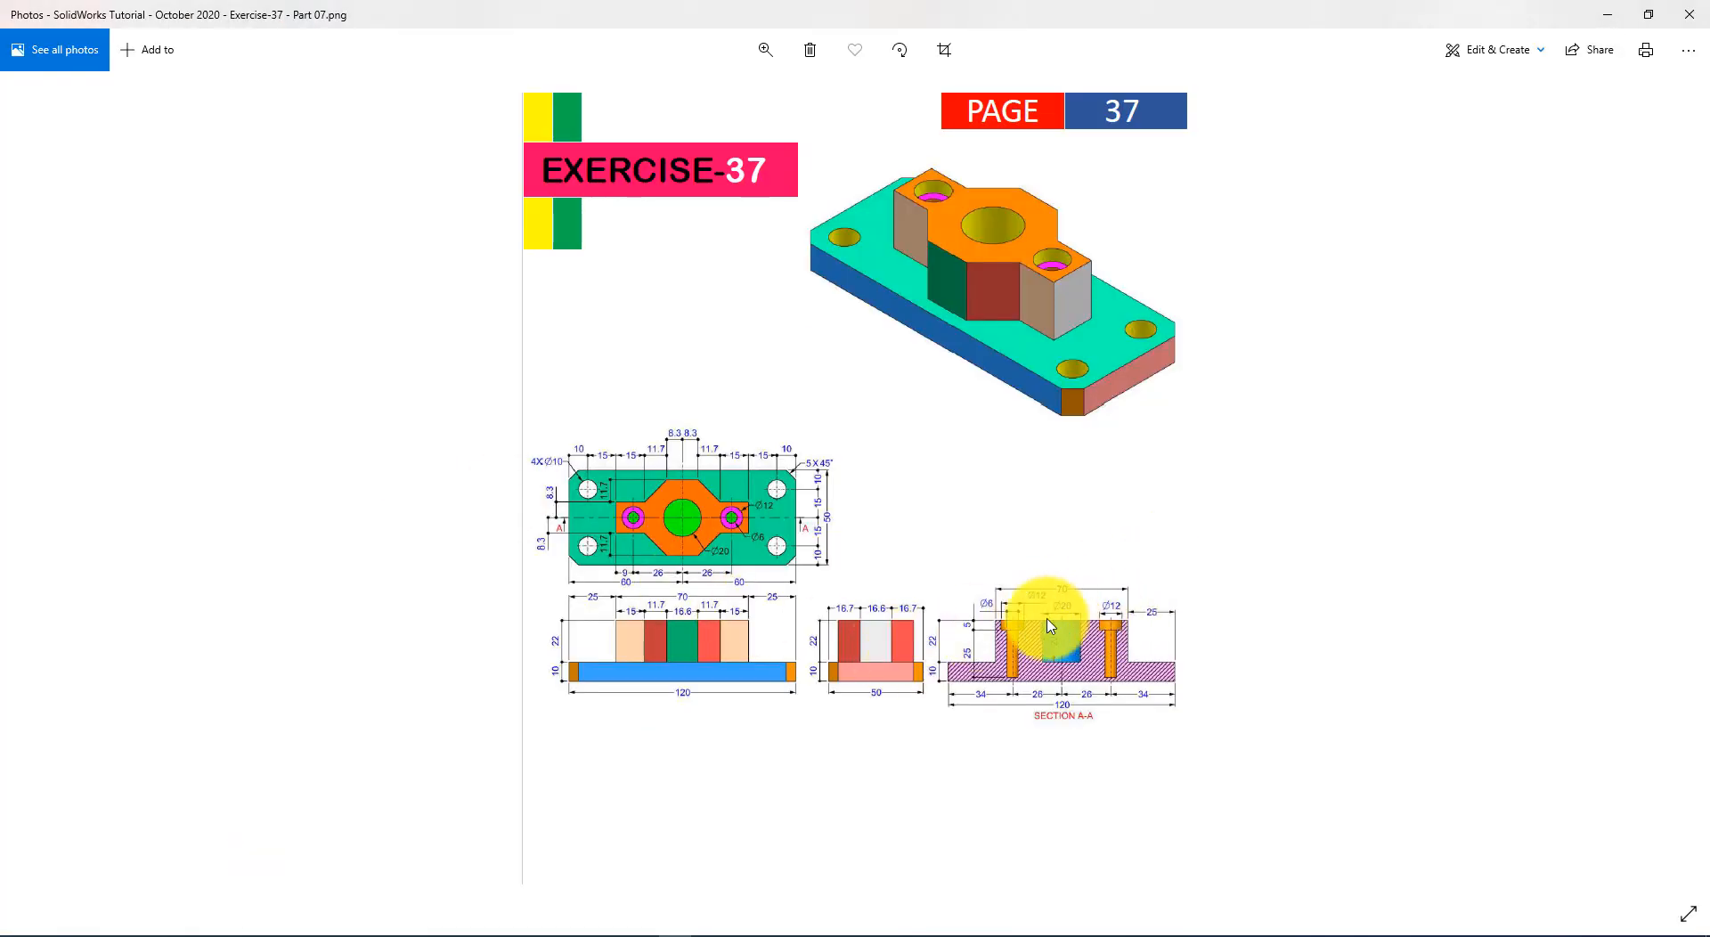
pyautogui.hotkey('alt', 'Tab')
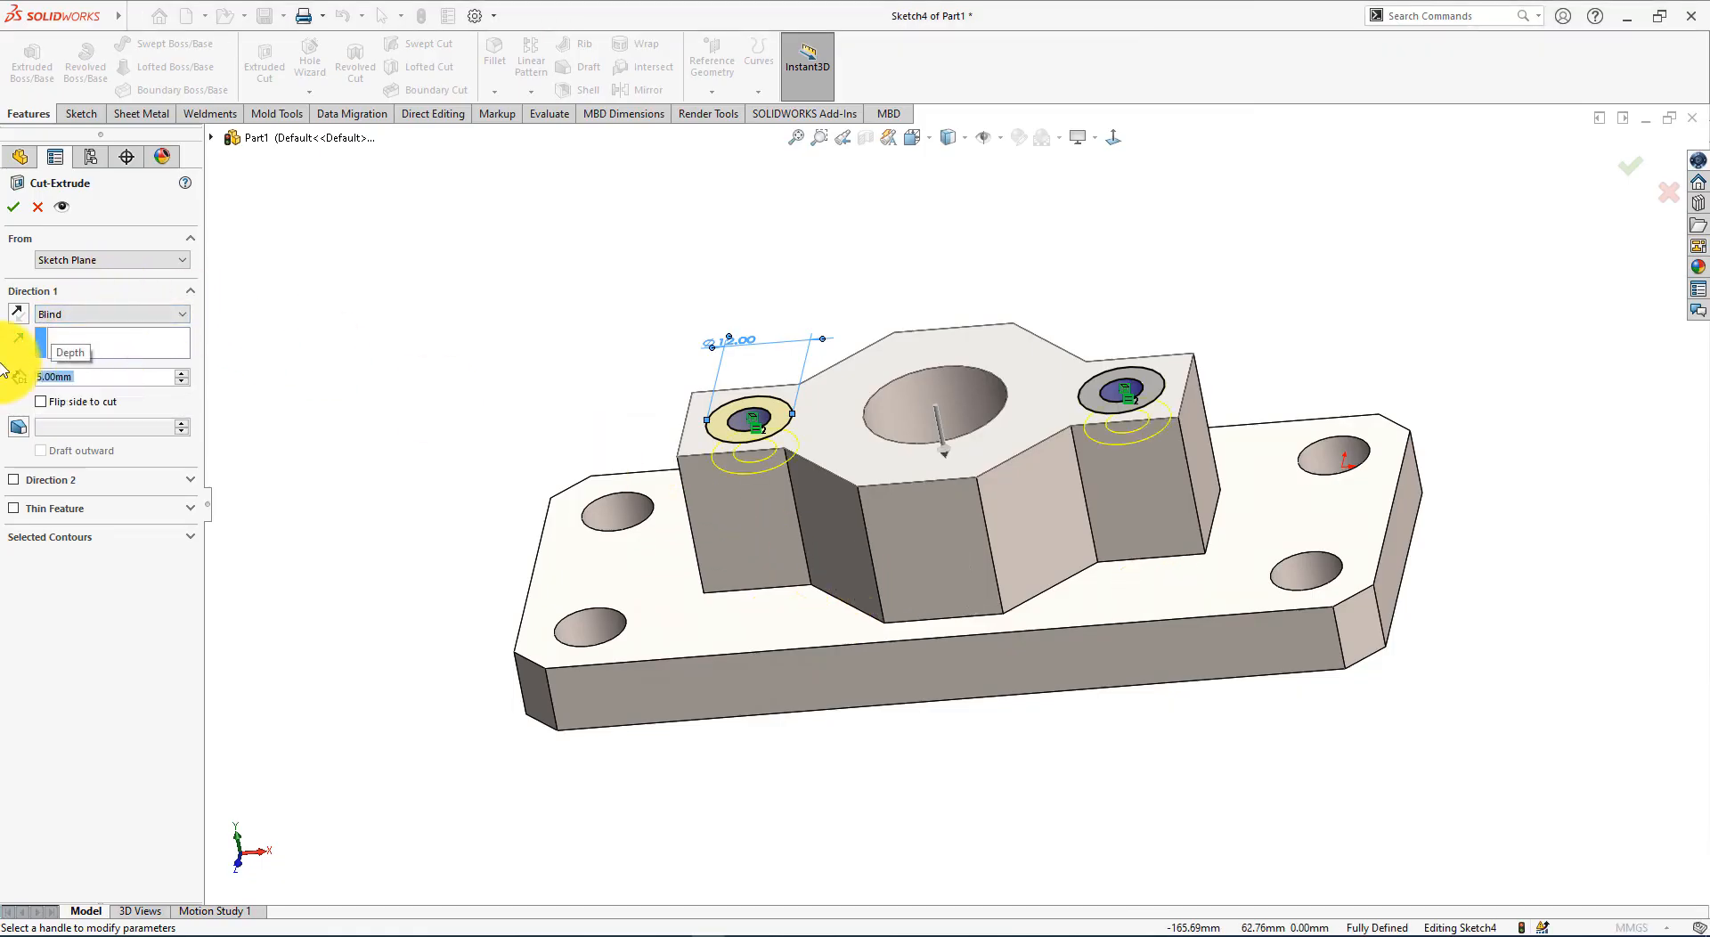
pyautogui.moveTo(384, 508); pyautogui.dragTo(303, 360, button='middle')
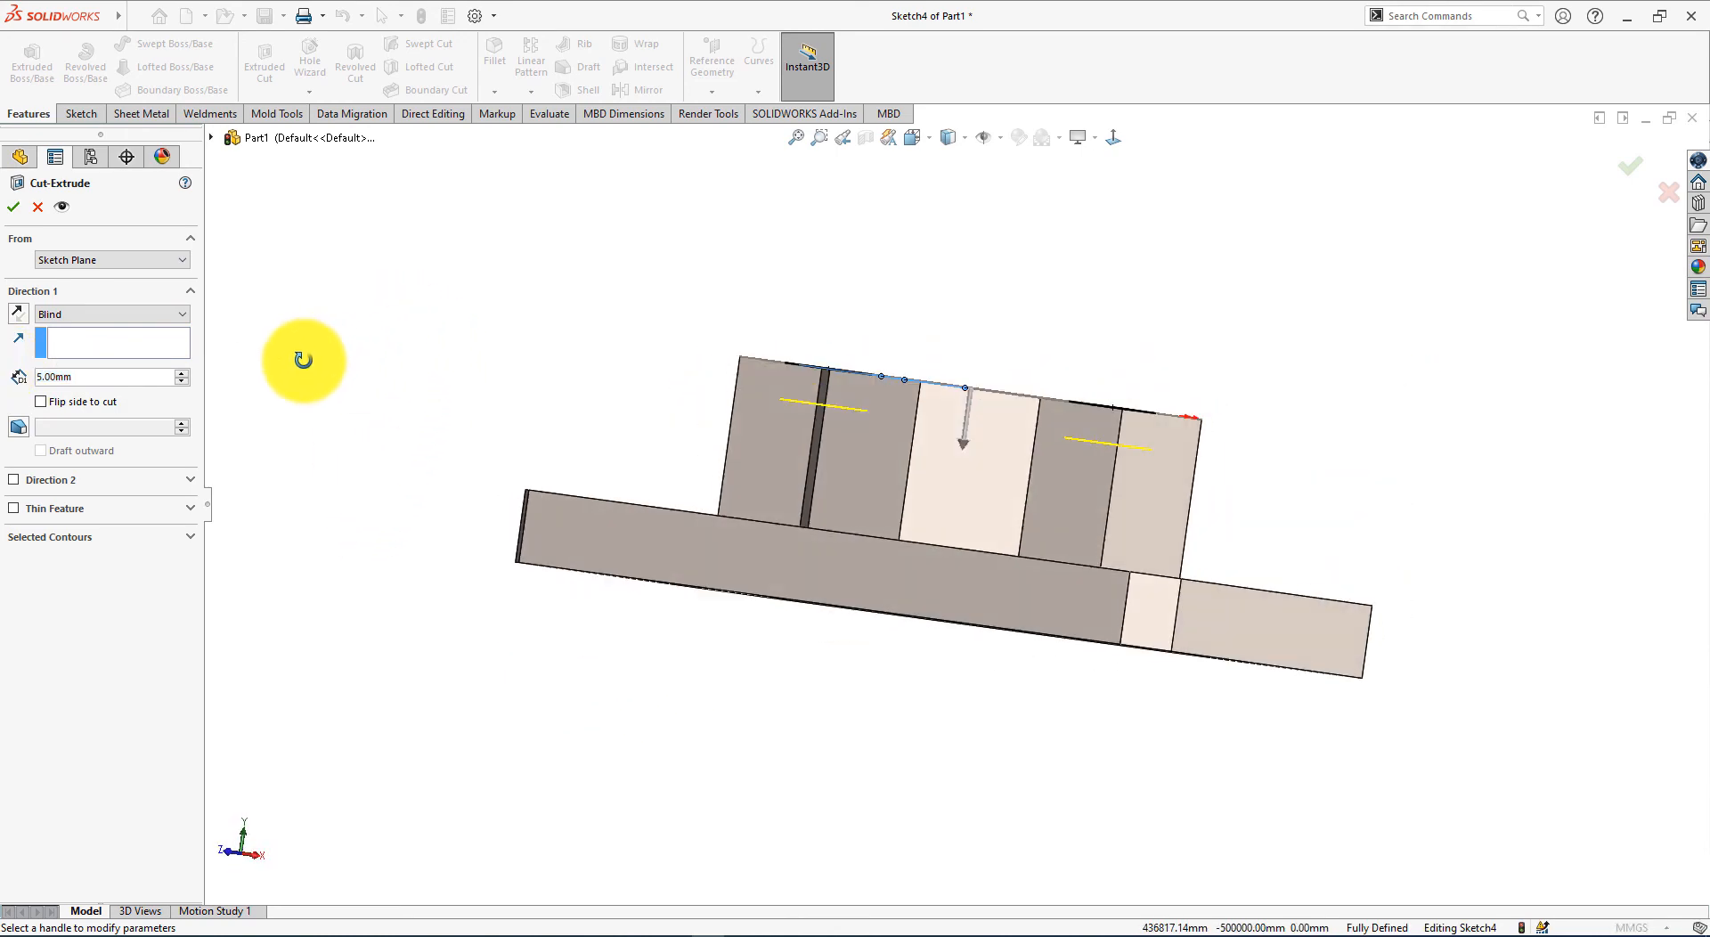
pyautogui.click(14, 210)
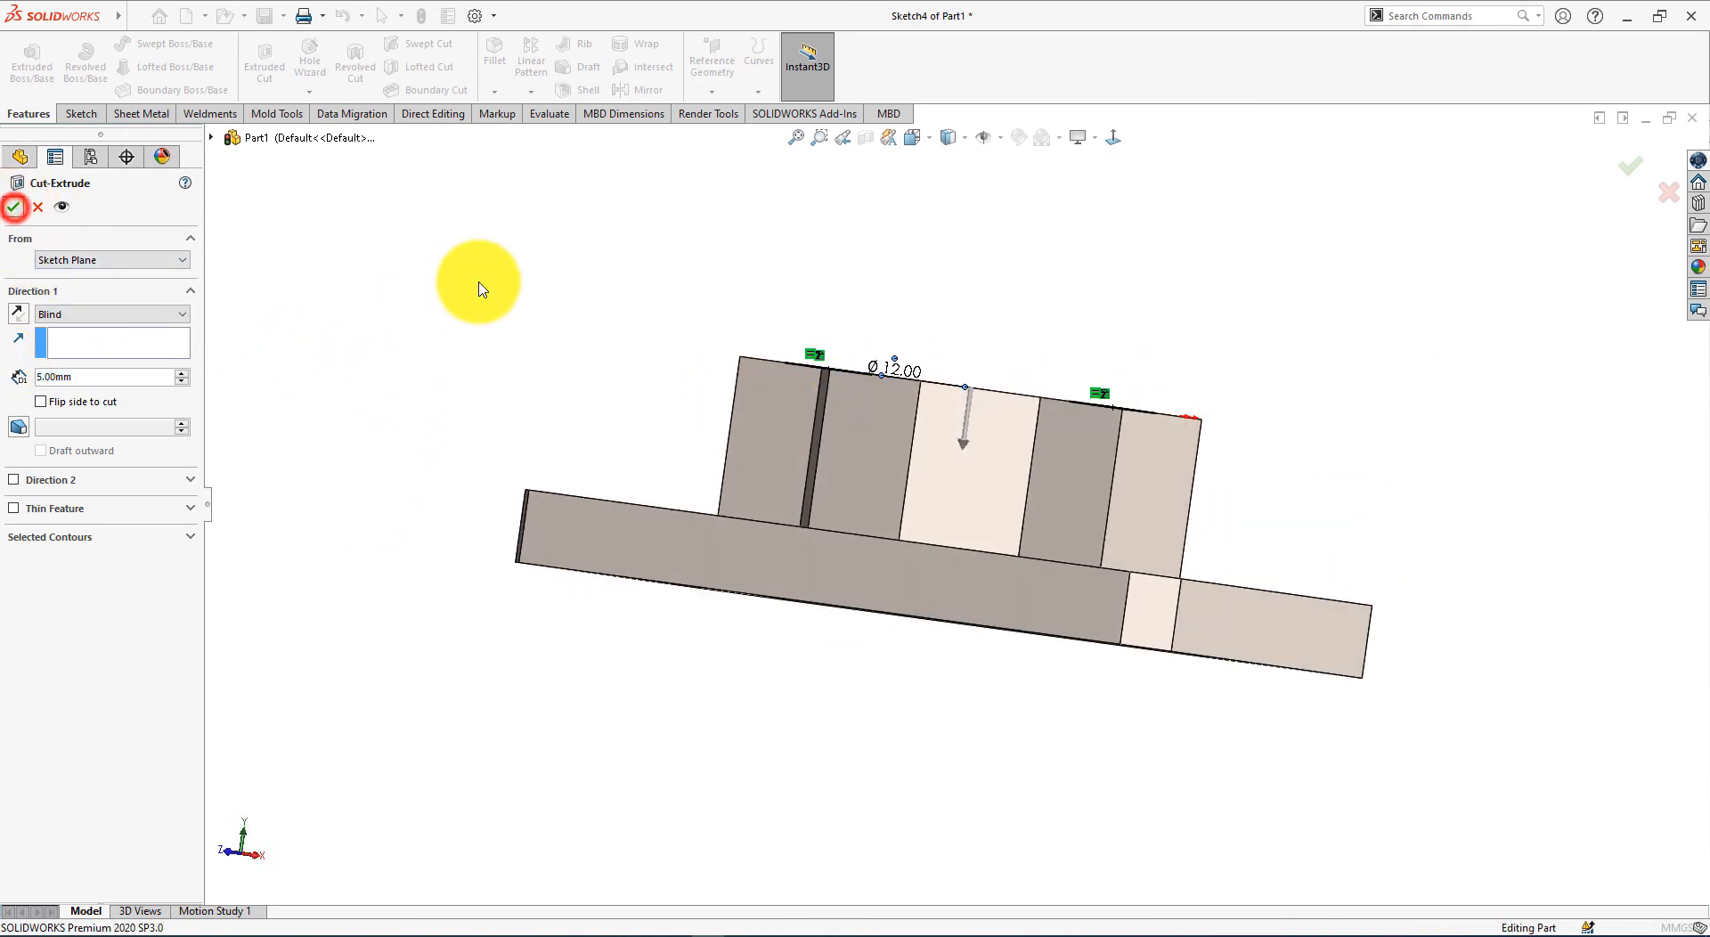
# Step: Create a section view parallel to the Front Plane, offset so that it cuts through the boss's central bore and both counterbored holes
pyautogui.moveTo(477, 273); pyautogui.dragTo(594, 311, button='middle')
pyautogui.click(867, 139)
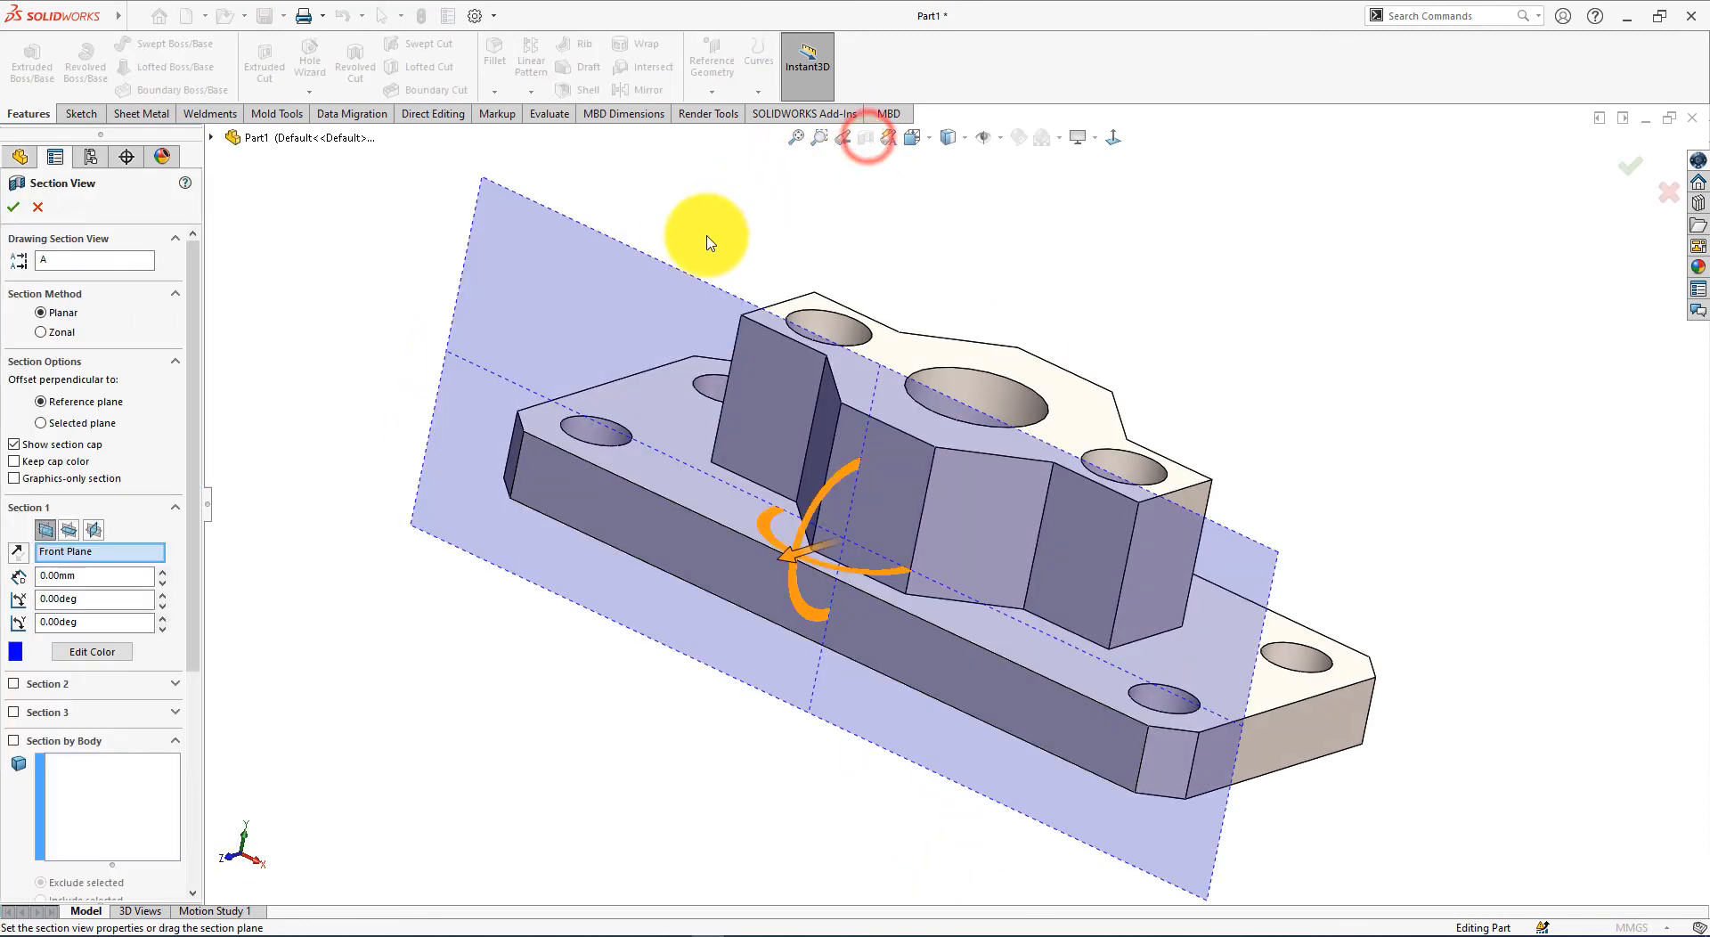
pyautogui.moveTo(410, 574); pyautogui.dragTo(402, 724, button='middle')
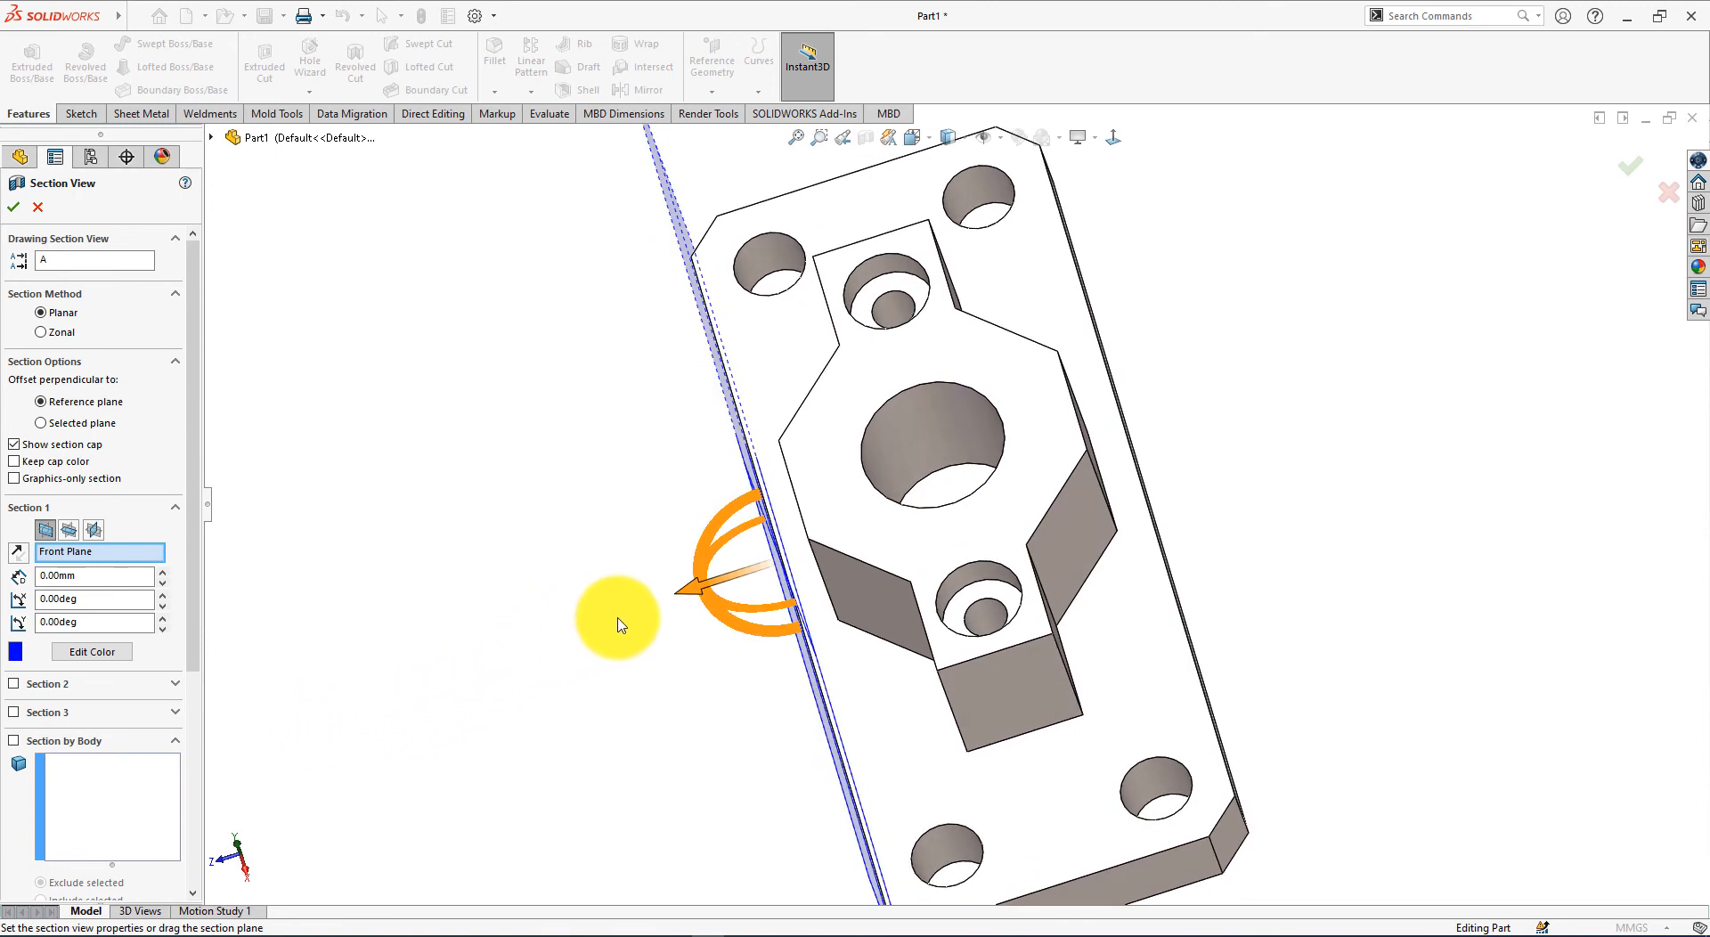
pyautogui.moveTo(700, 593)
pyautogui.mouseDown()
pyautogui.moveTo(836, 535)
pyautogui.moveTo(877, 540)
pyautogui.moveTo(847, 534)
pyautogui.moveTo(720, 607)
pyautogui.mouseUp()
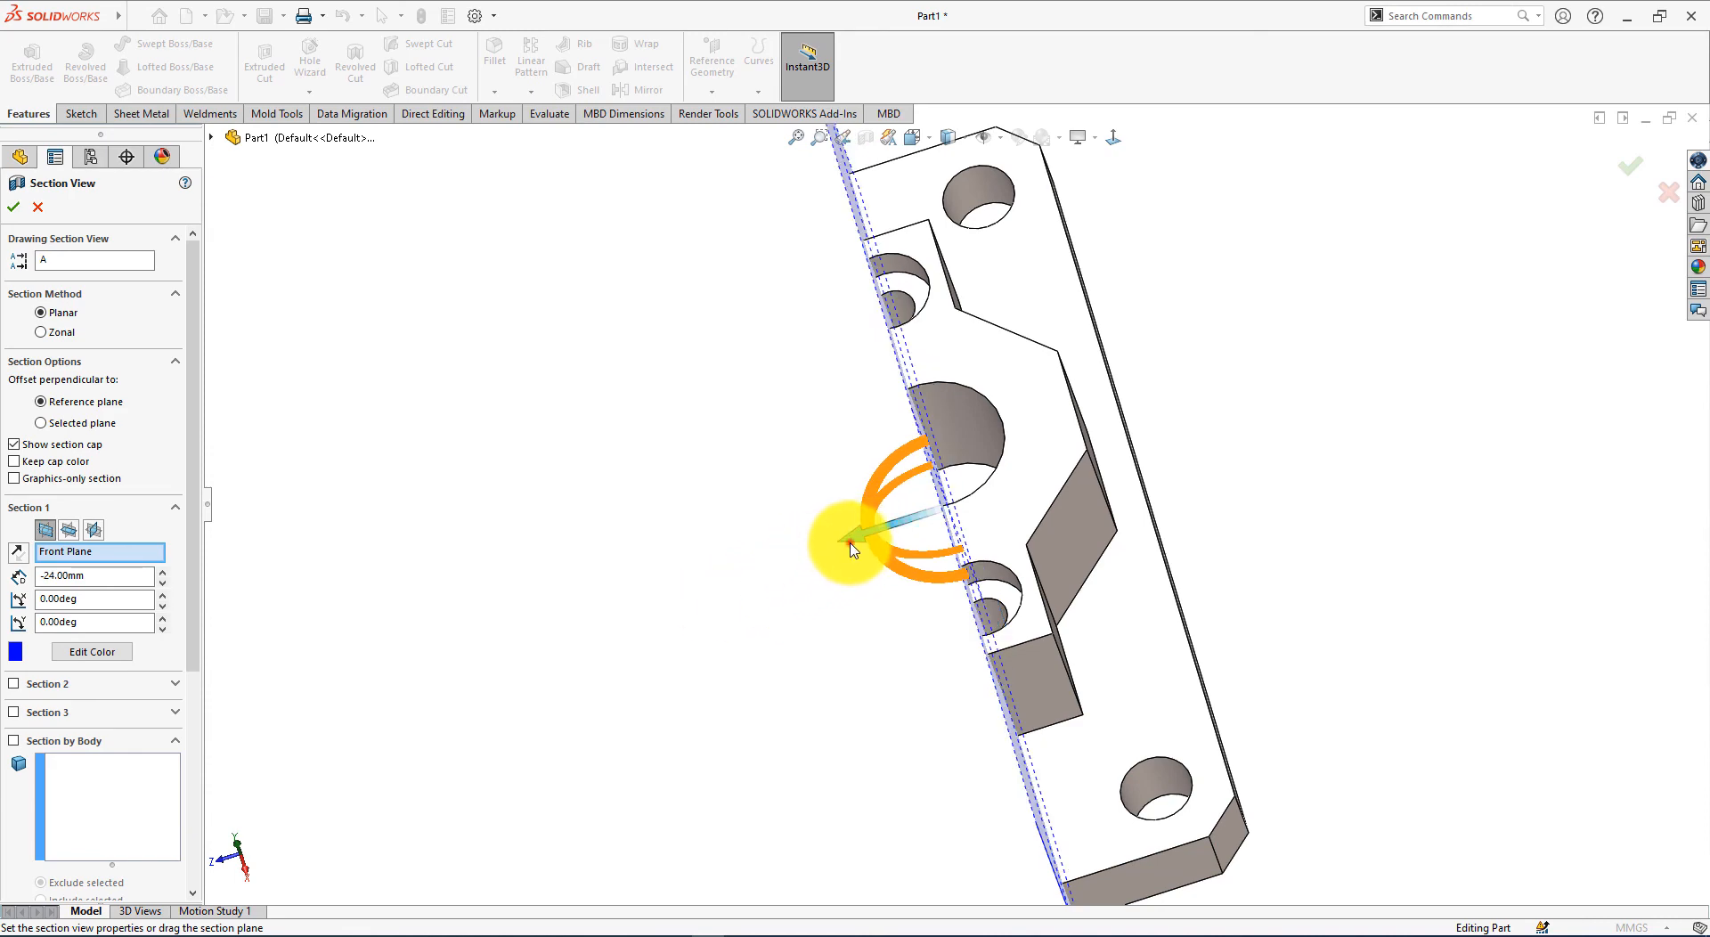
pyautogui.moveTo(860, 545); pyautogui.dragTo(866, 542)
pyautogui.moveTo(758, 601); pyautogui.dragTo(837, 481, button='middle')
pyautogui.click(17, 207)
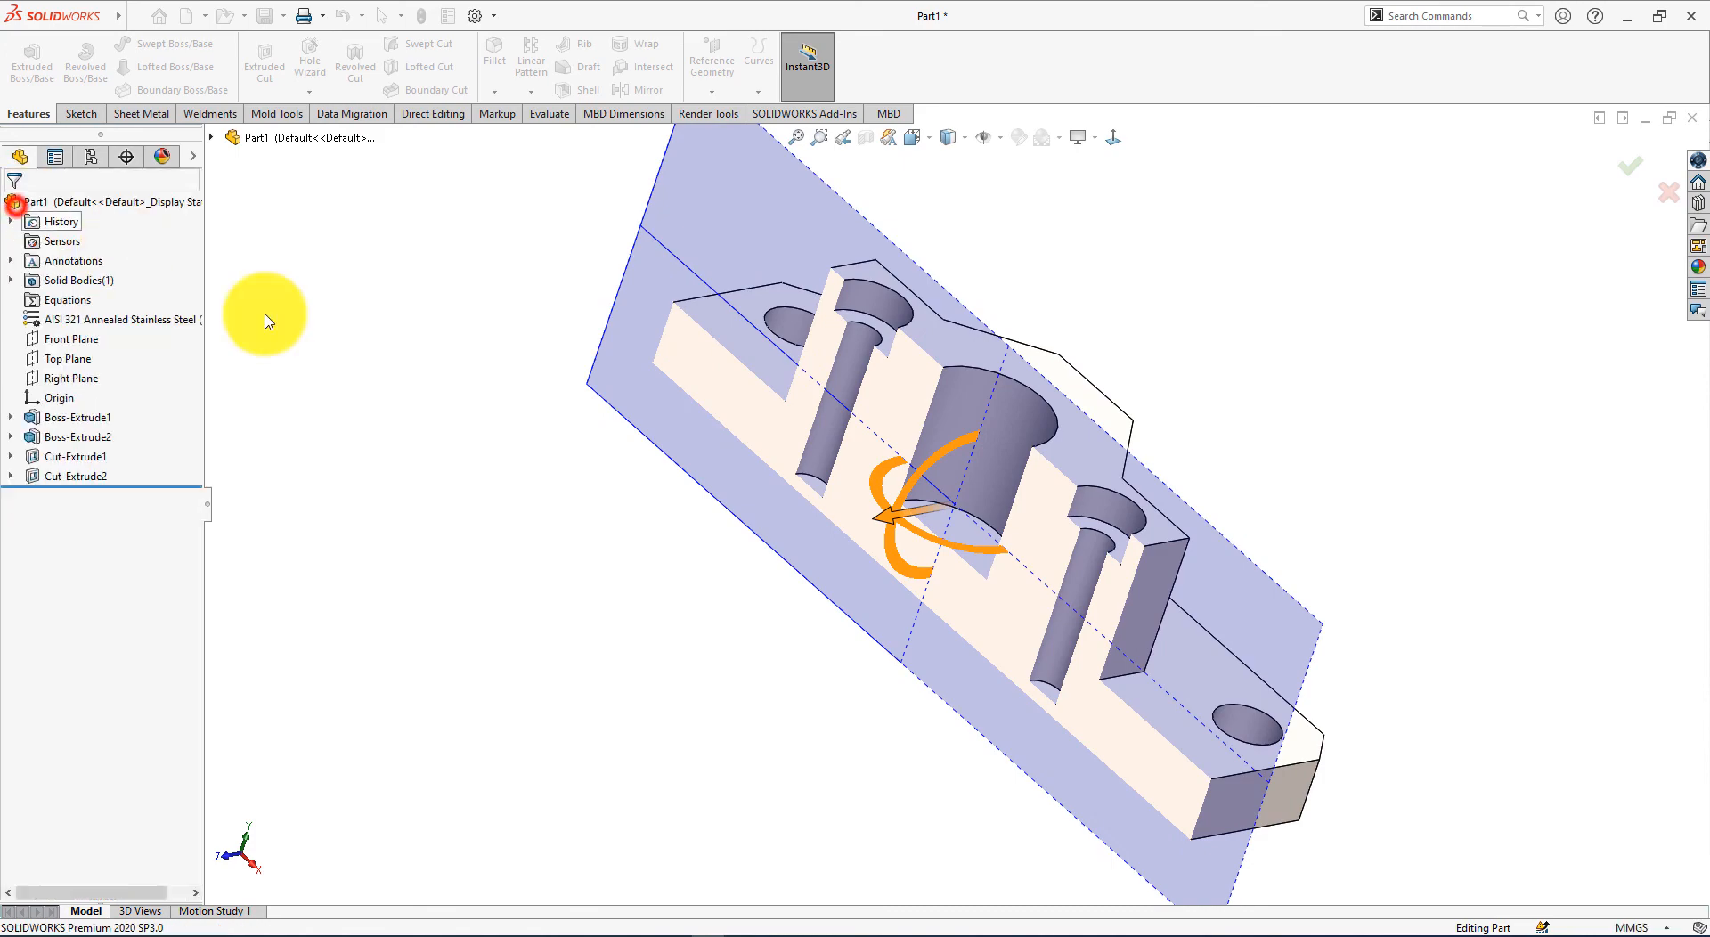
# Step: Show the sectioned part in the isometric orientation
pyautogui.click(446, 474)
pyautogui.press('space')
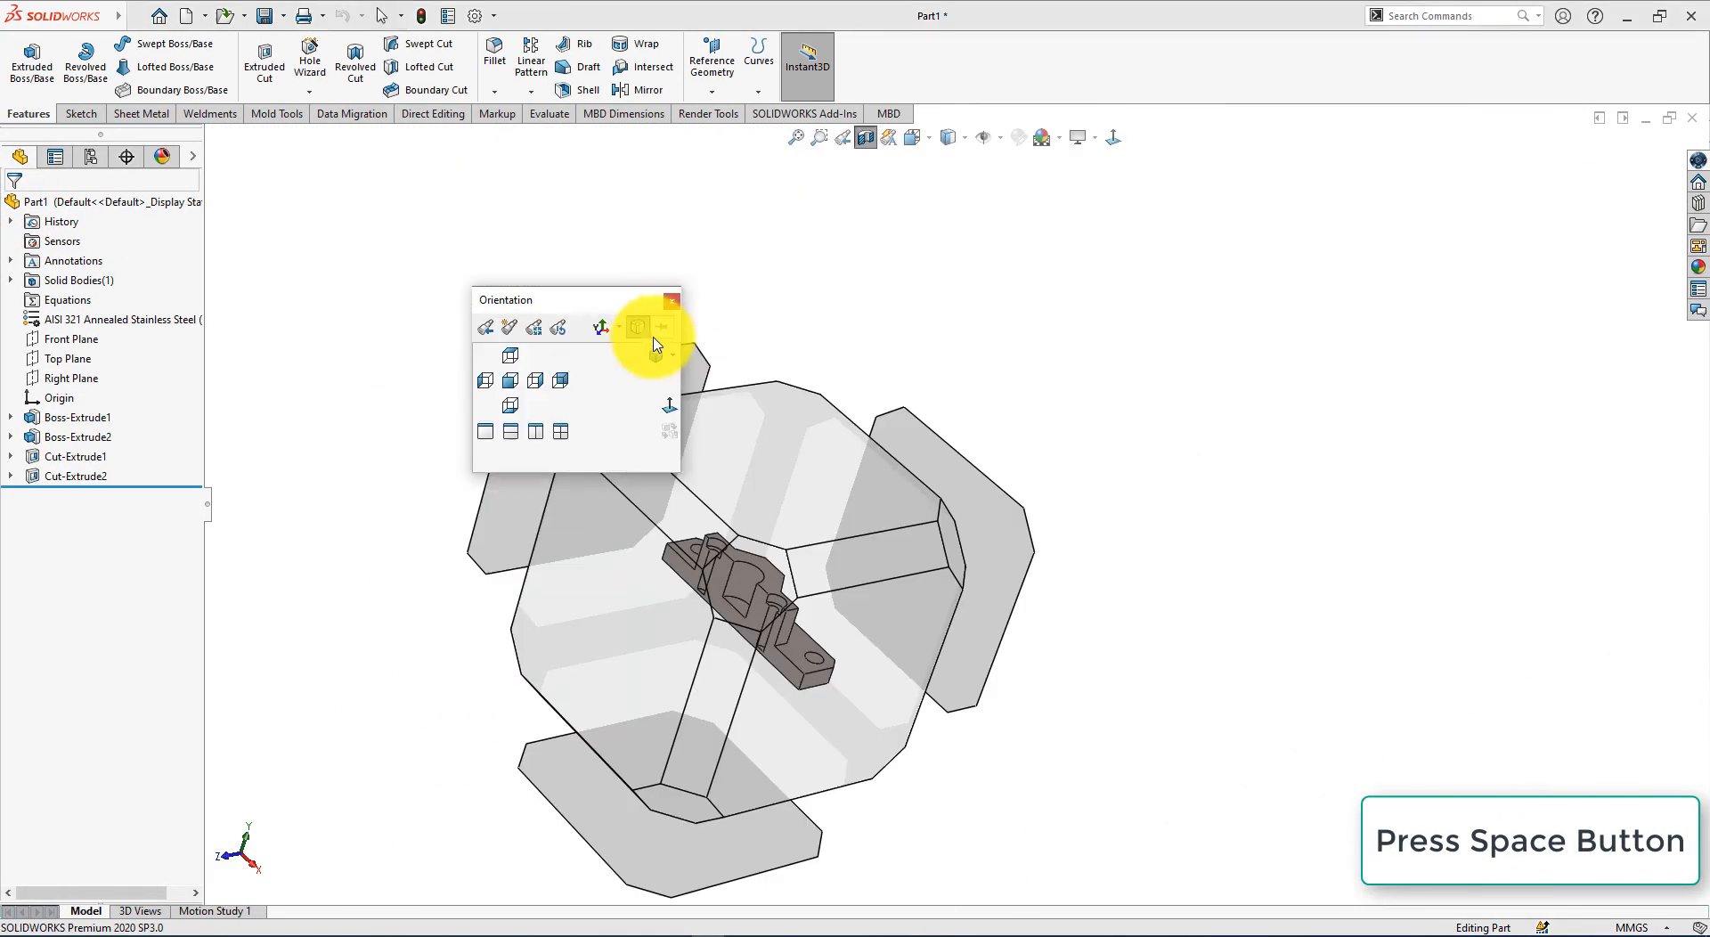
pyautogui.click(657, 356)
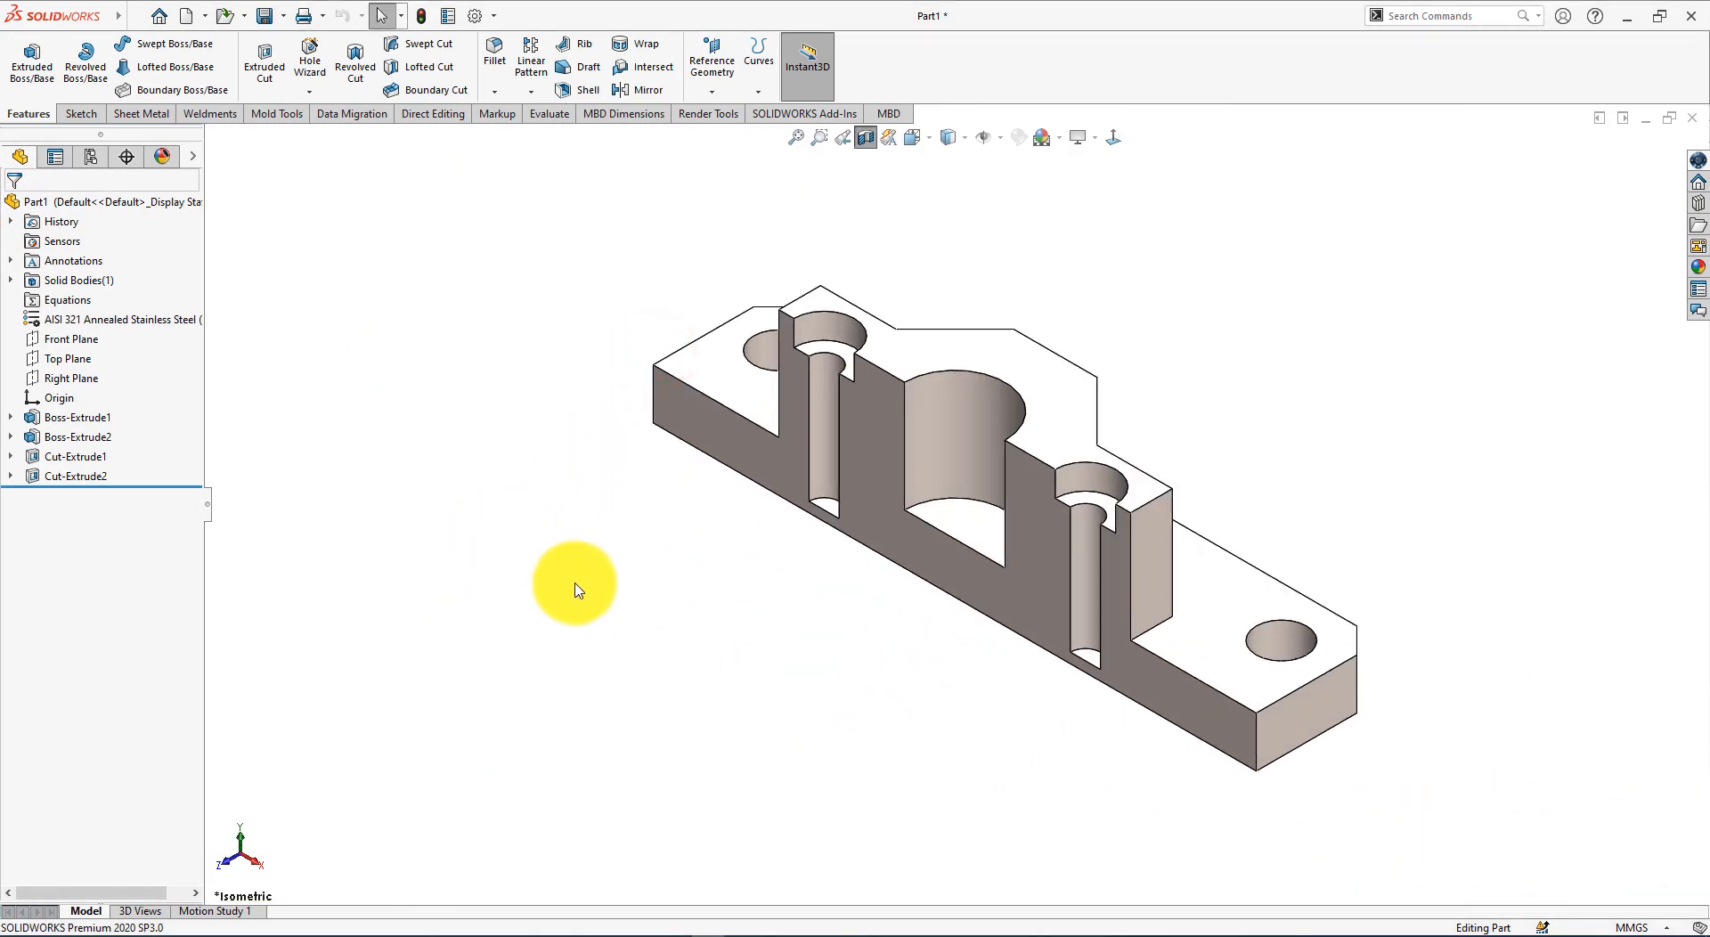
# Step: Compare the sectioned holes with Section A-A in the reference drawing, and turn the section view off
pyautogui.hotkey('alt', 'Tab')
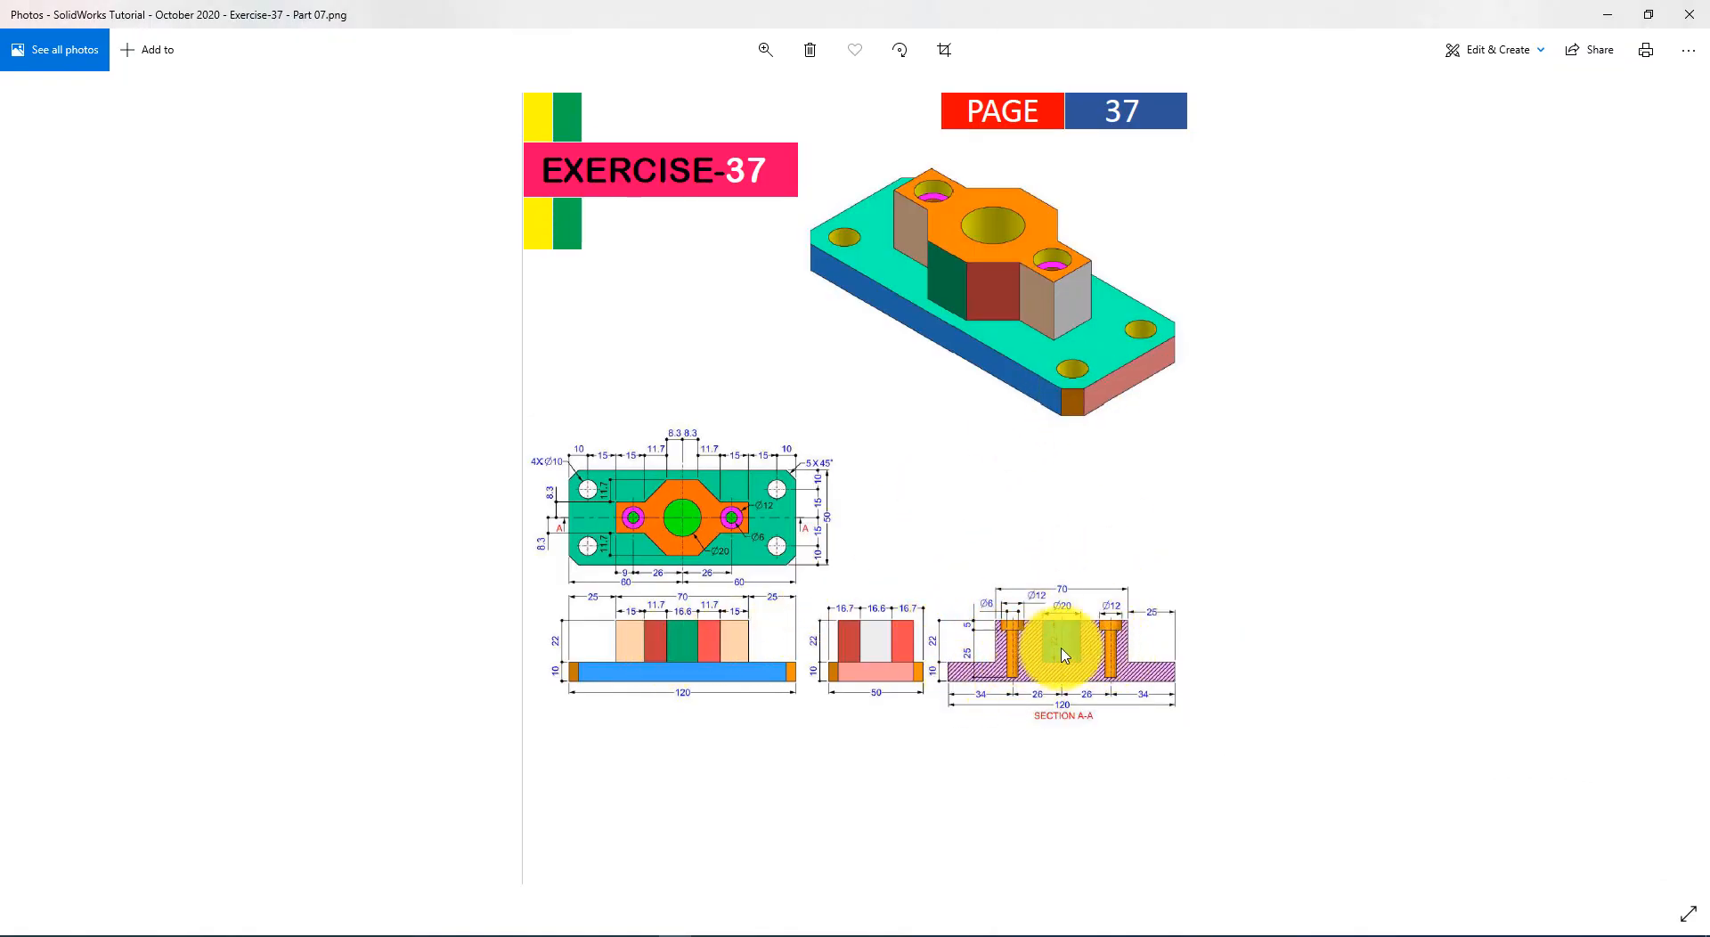
pyautogui.hotkey('alt', 'Tab')
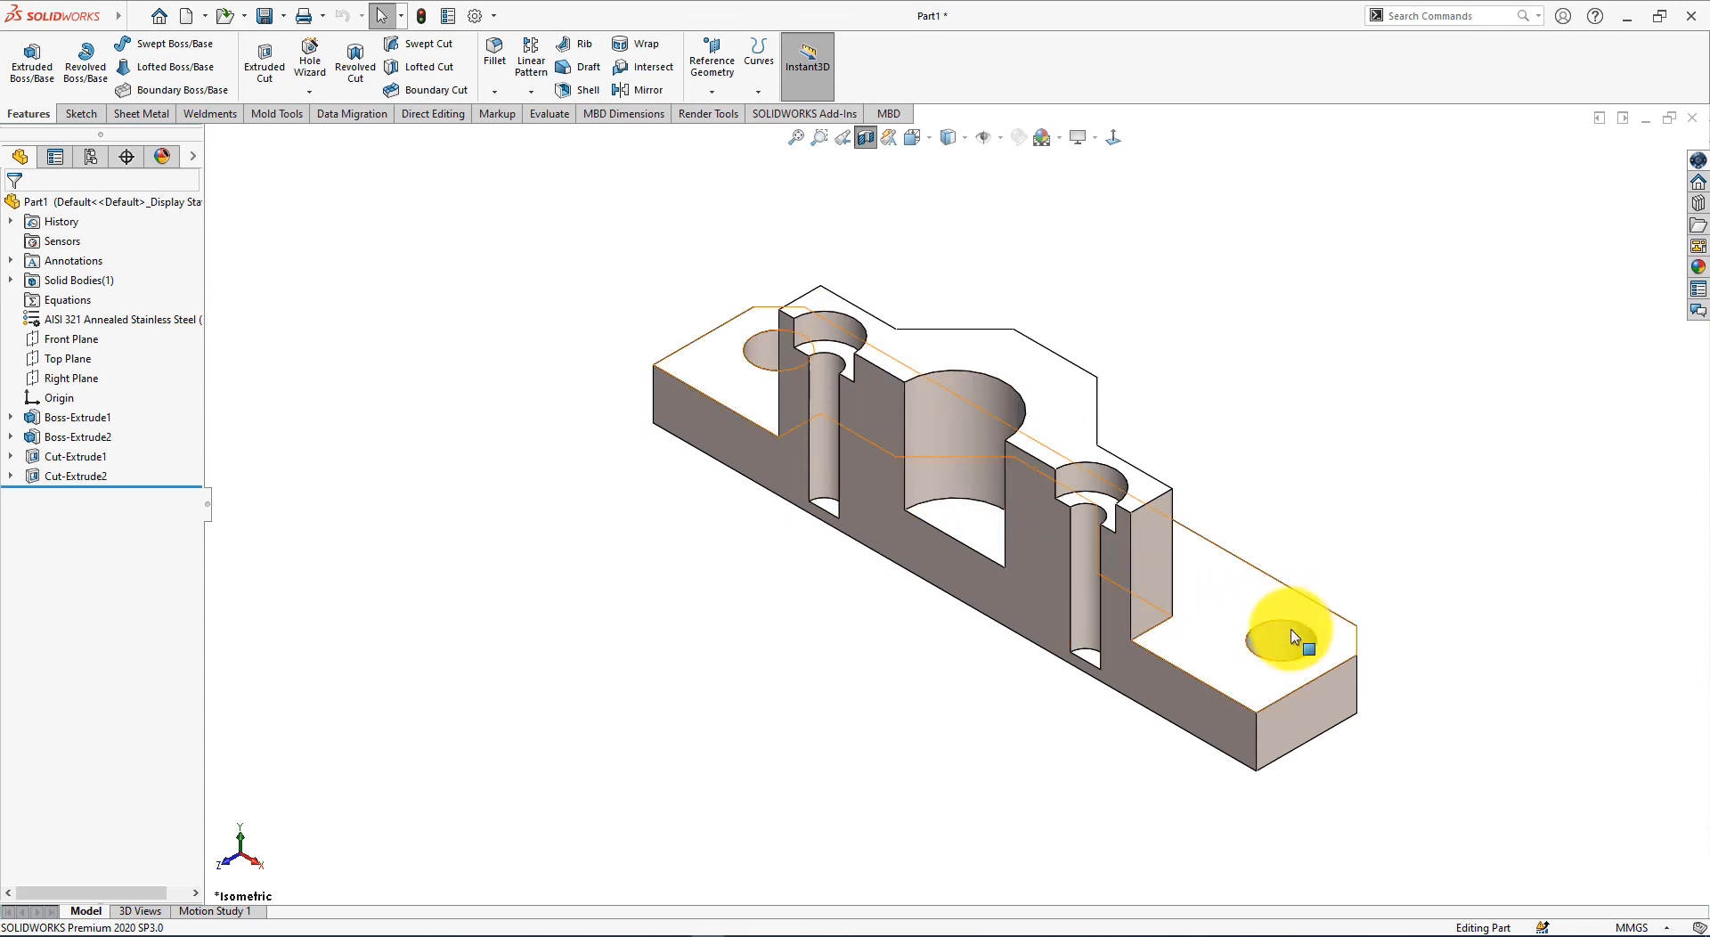
pyautogui.hotkey('alt', 'Tab')
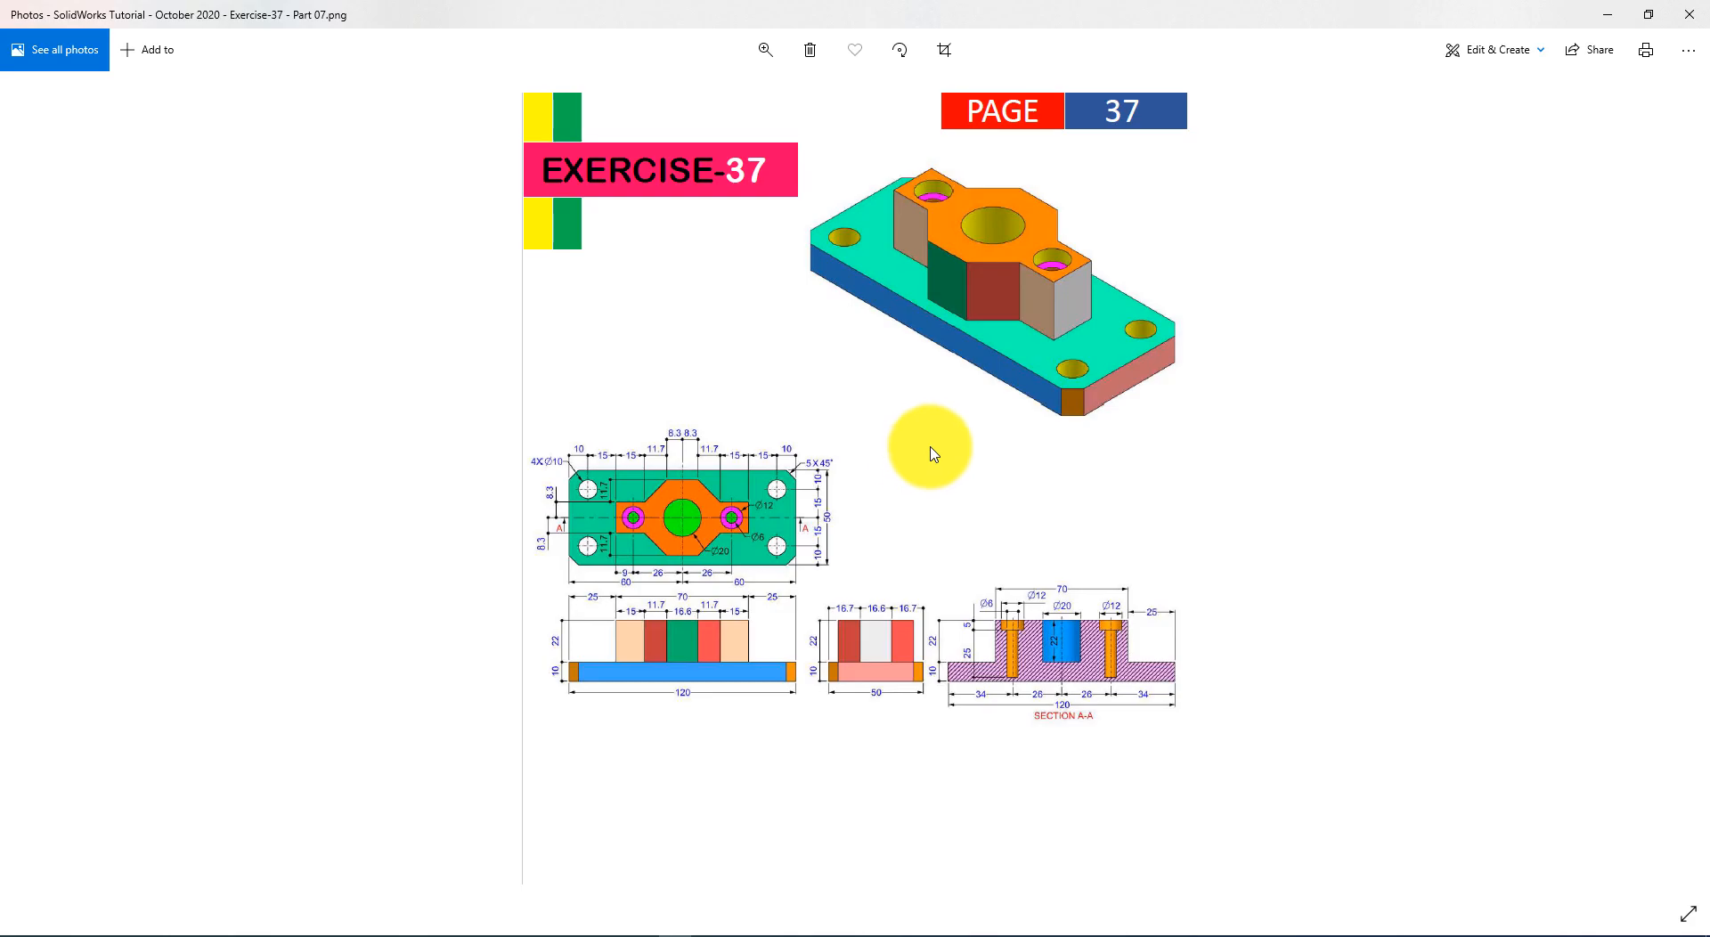
pyautogui.hotkey('alt', 'Tab')
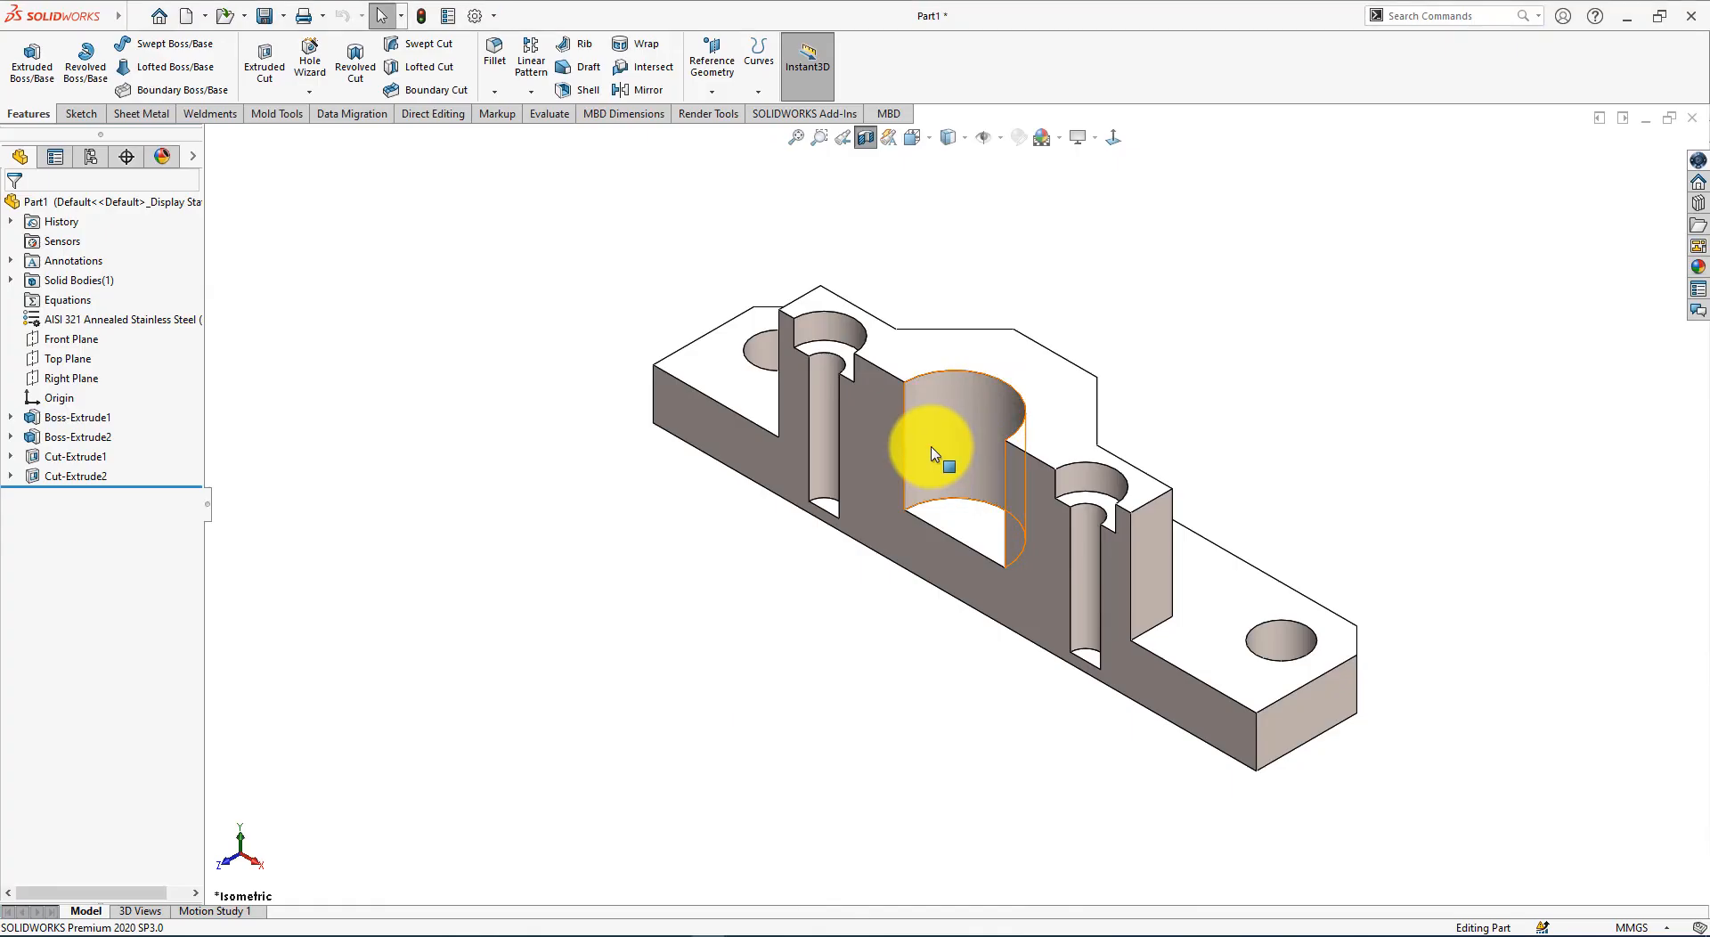
pyautogui.click(864, 142)
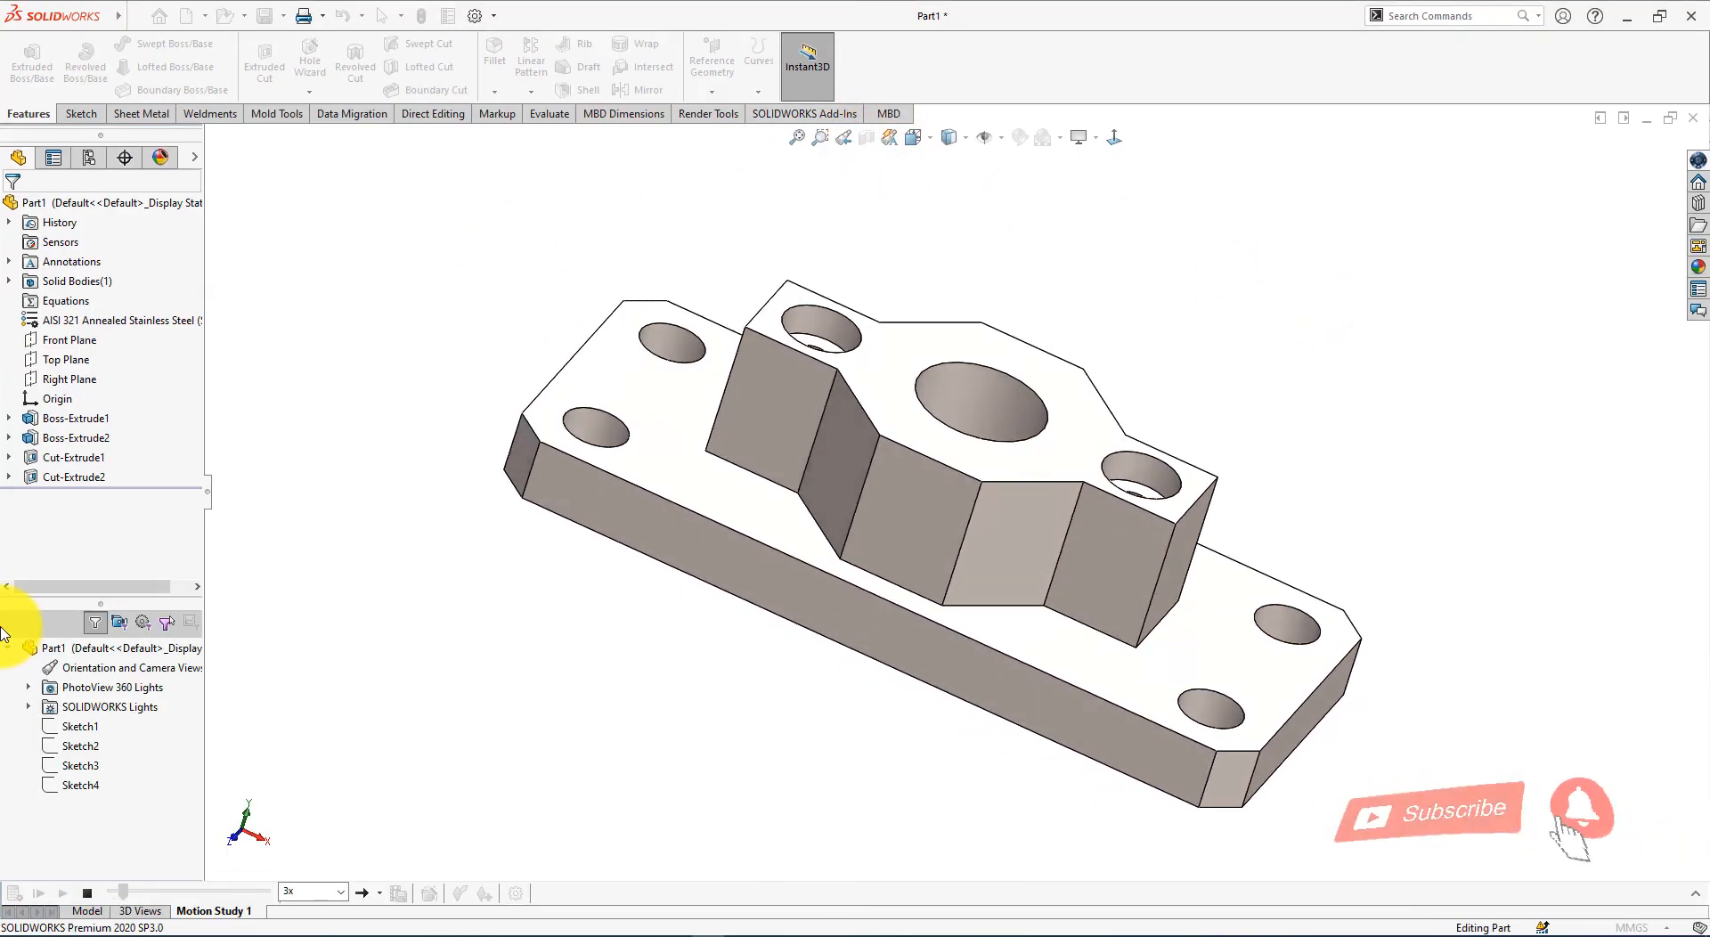